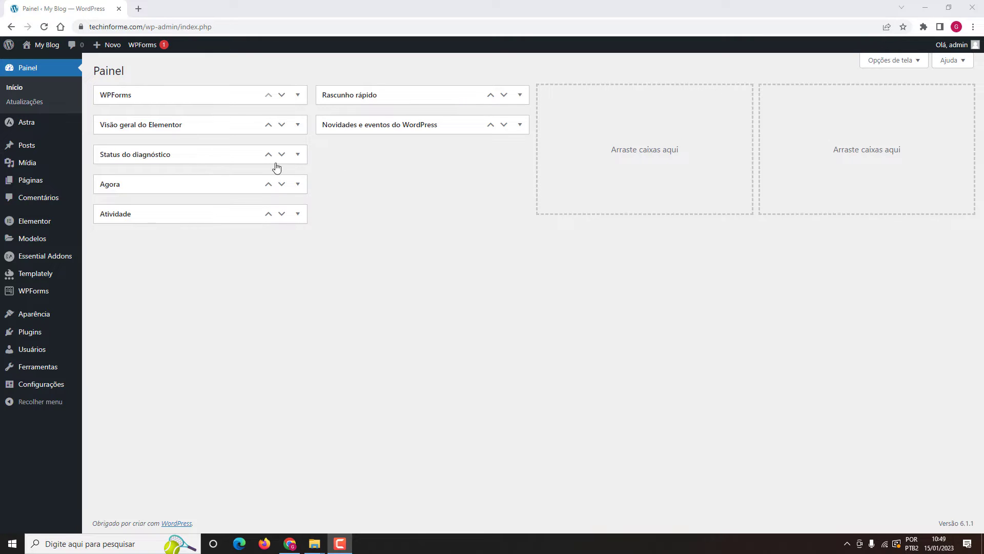
Step: Start a new plugin upload and choose indeed-affiliate-pro.zip from the ULTIMATE AFFILIATE PRO folder under Documentos, PLUGINS E SCRIPS, PLUGINS
{"action": "mouse_move", "coordinate": [36, 340]}
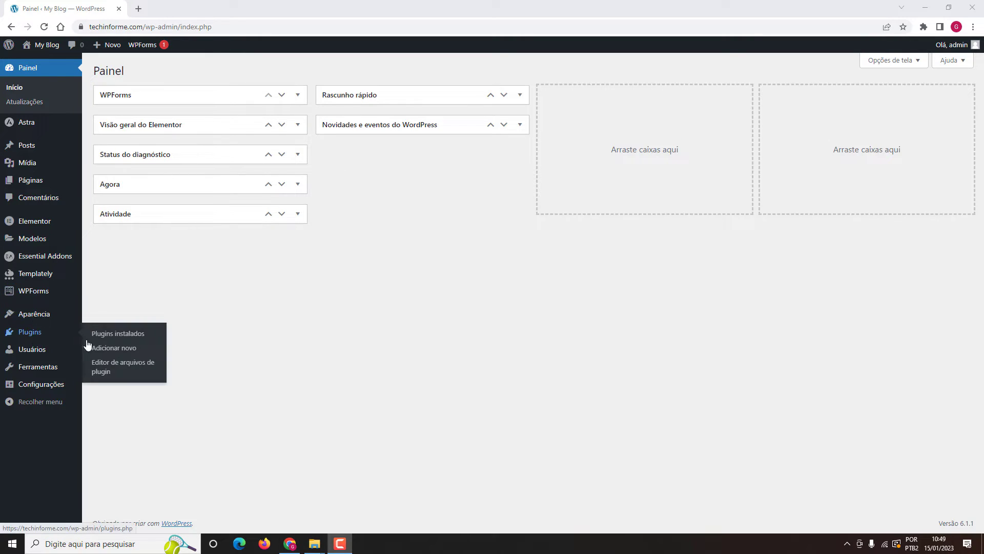
{"action": "left_click", "coordinate": [118, 354]}
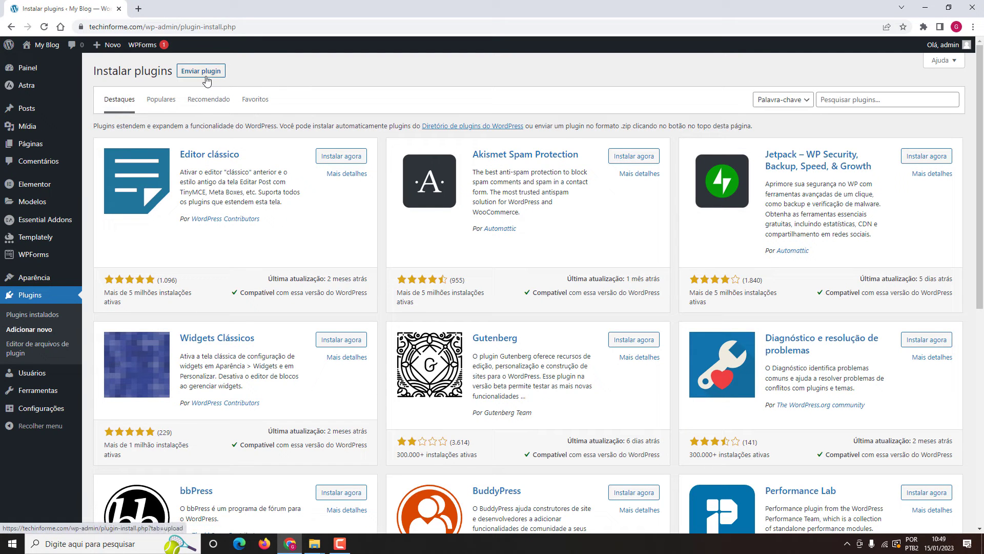
{"action": "left_click", "coordinate": [207, 72]}
{"action": "left_click", "coordinate": [452, 164]}
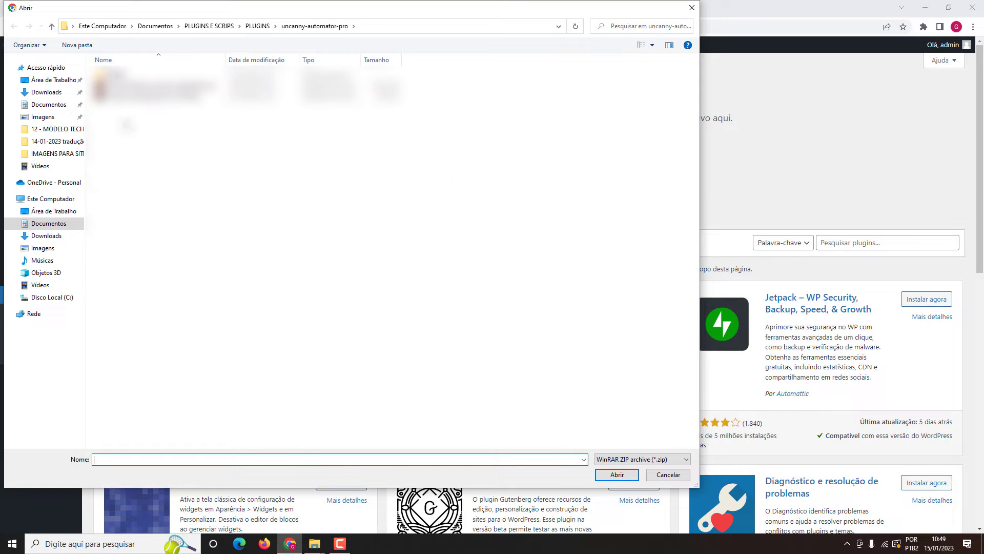
{"action": "left_click", "coordinate": [63, 104]}
{"action": "double_click", "coordinate": [138, 256]}
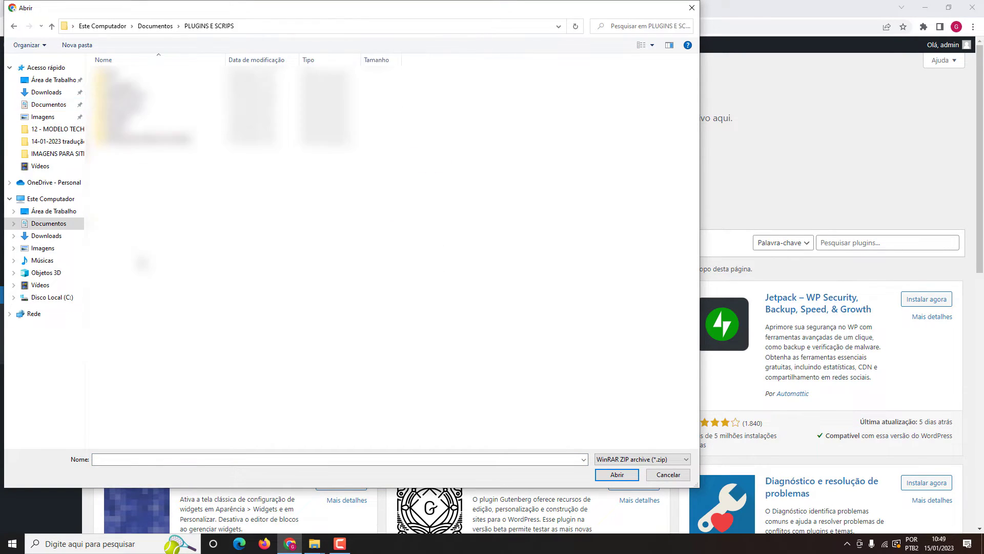
{"action": "double_click", "coordinate": [135, 118]}
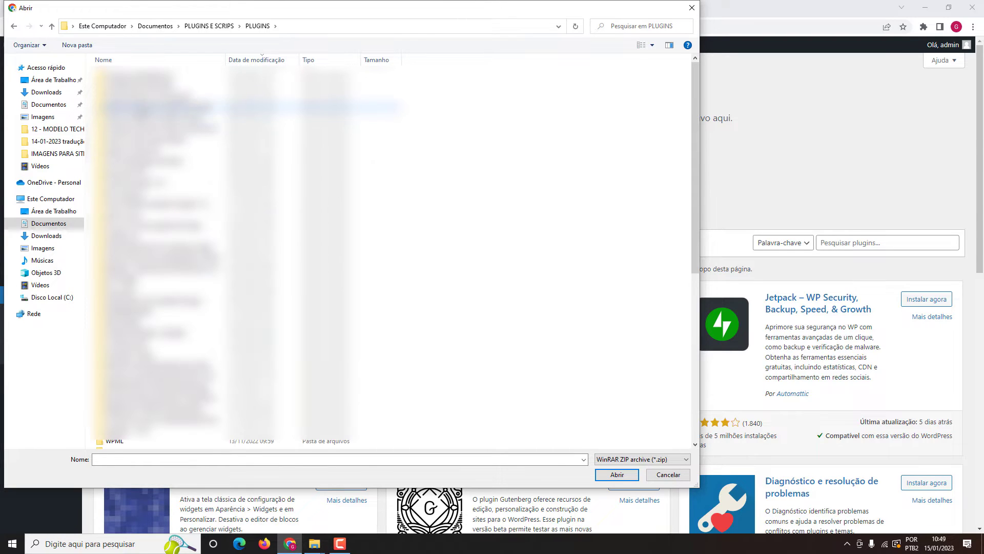
{"action": "double_click", "coordinate": [139, 86]}
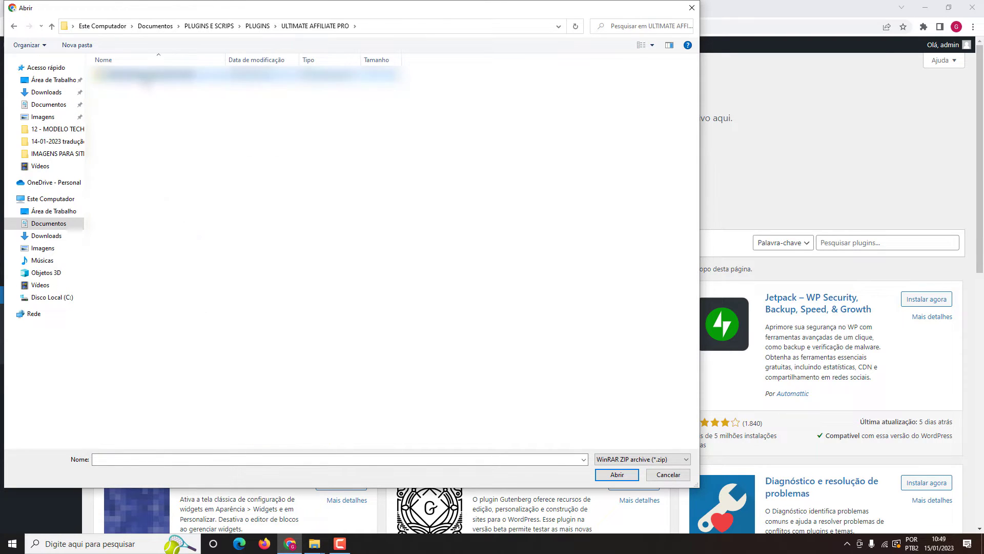
{"action": "double_click", "coordinate": [138, 75]}
{"action": "left_click", "coordinate": [147, 77]}
{"action": "left_click", "coordinate": [618, 474]}
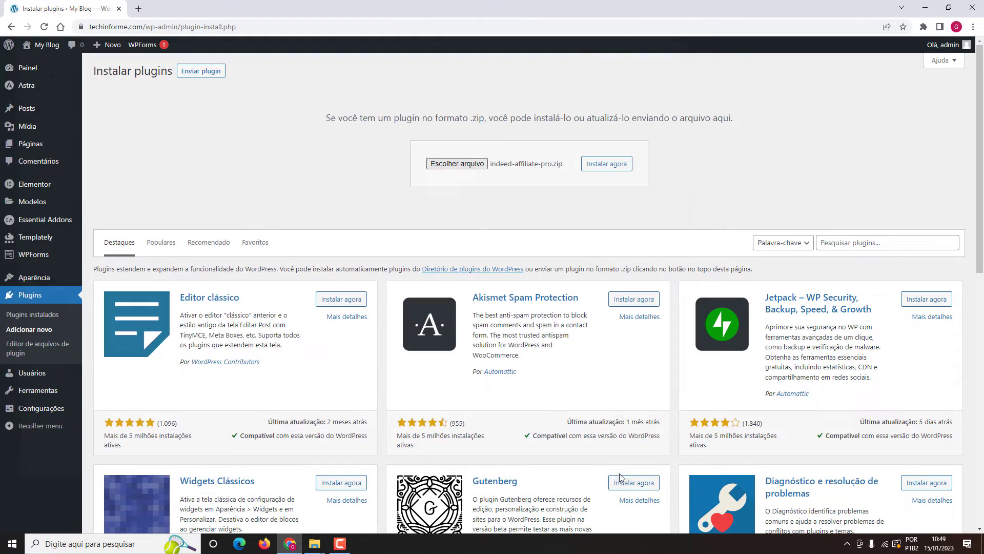
Step: Install and activate the uploaded plugin, and open the Ultimate Affiliate Pro dashboard
{"action": "left_click", "coordinate": [594, 164]}
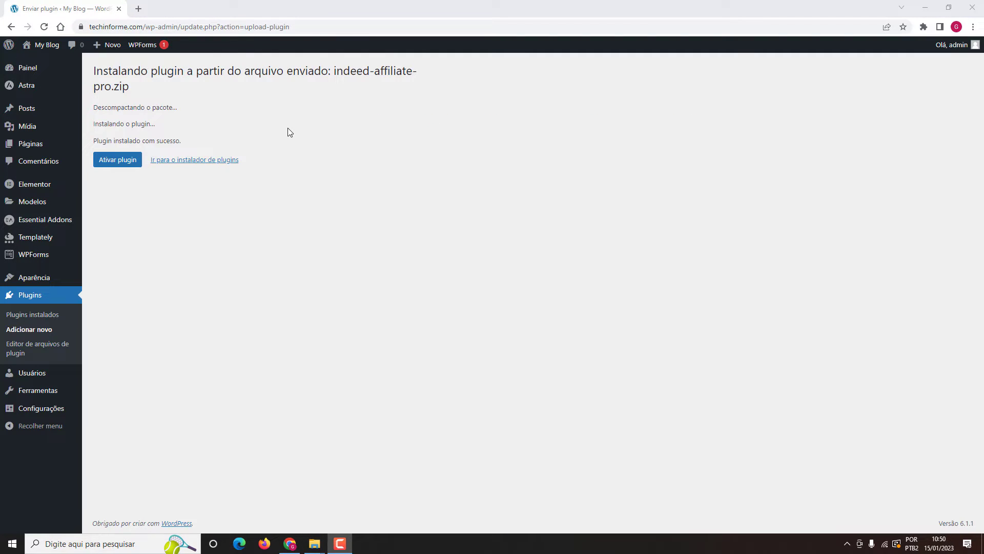
{"action": "left_click", "coordinate": [117, 160]}
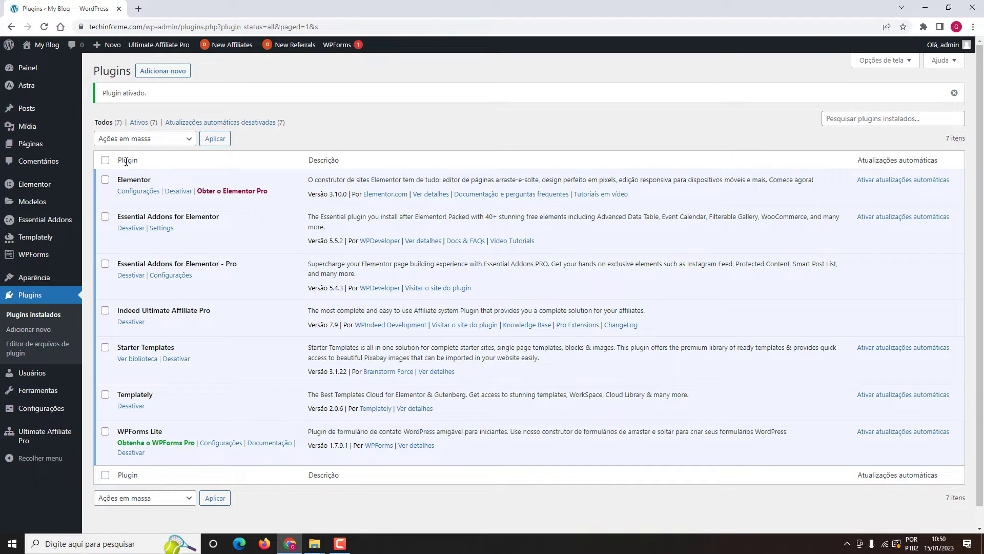
{"action": "left_click", "coordinate": [30, 441]}
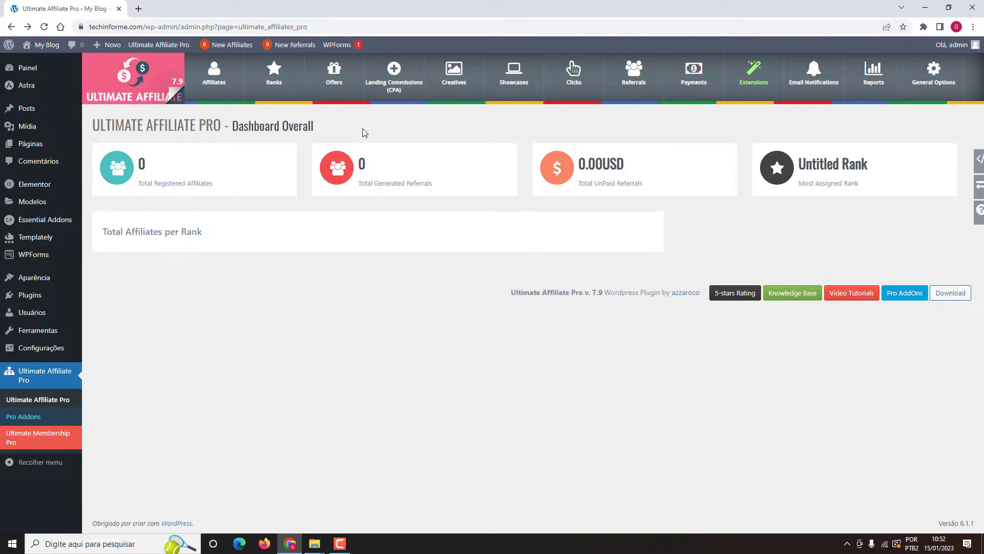
Step: Go to hostgator.com.br in a new browser tab and log in to the customer portal with the saved credentials
{"action": "left_click", "coordinate": [139, 9]}
{"action": "left_click", "coordinate": [154, 23]}
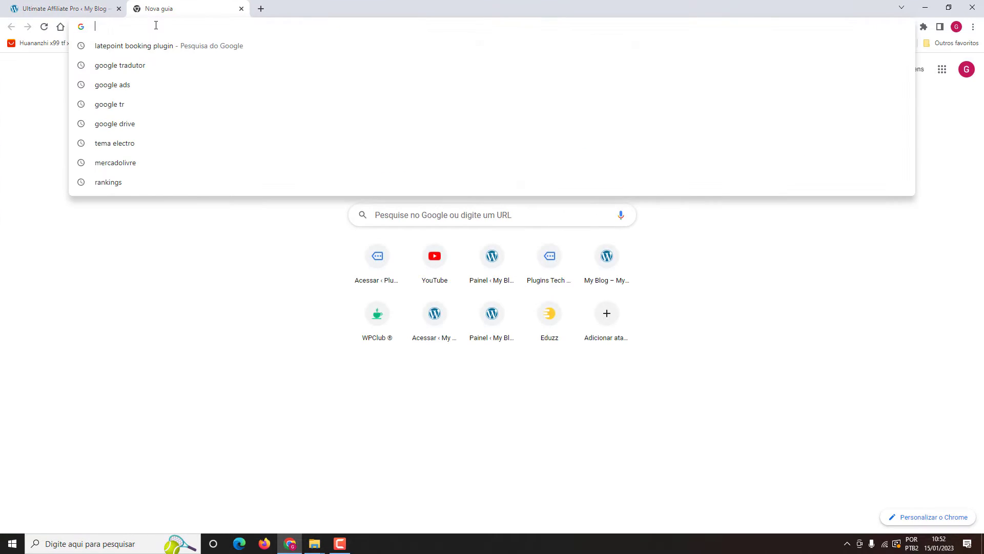
{"action": "type", "text": "hostgator.com.br"}
{"action": "key", "text": "Return"}
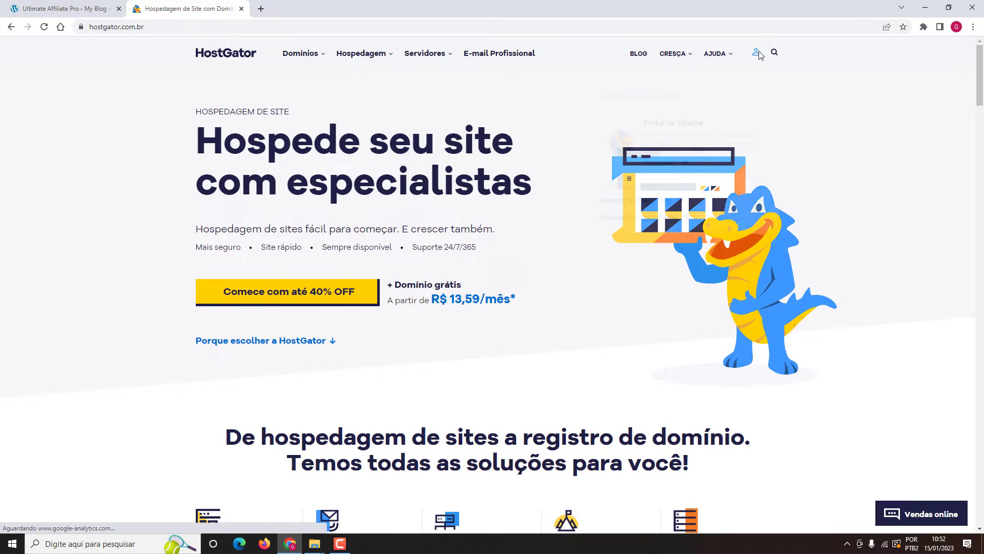
{"action": "mouse_move", "coordinate": [757, 52]}
{"action": "left_click", "coordinate": [675, 163]}
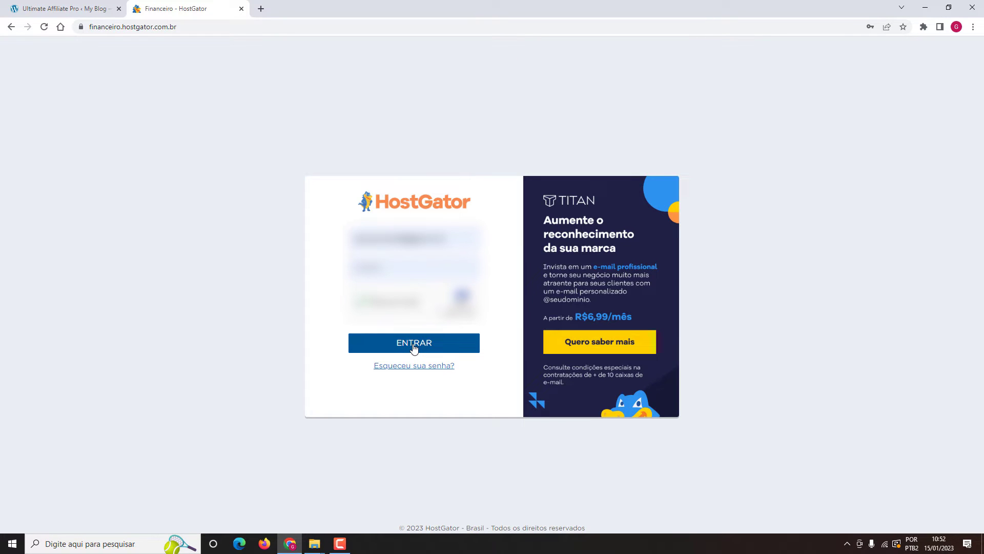
{"action": "left_click", "coordinate": [414, 345]}
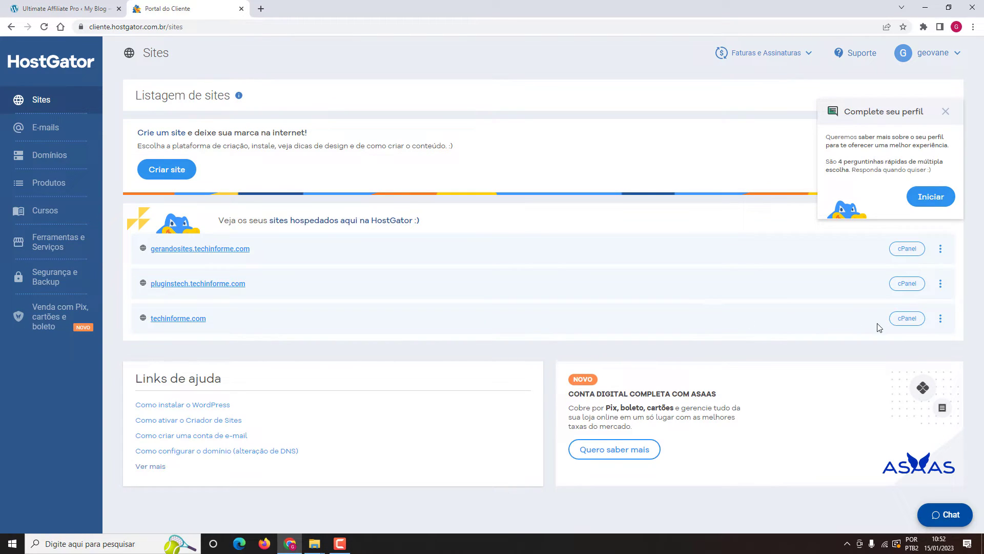
Step: Open the cPanel file manager for techinforme.com and go to public_html/wp-content/plugins/indeed-affiliate-pro/languages
{"action": "left_click", "coordinate": [903, 320]}
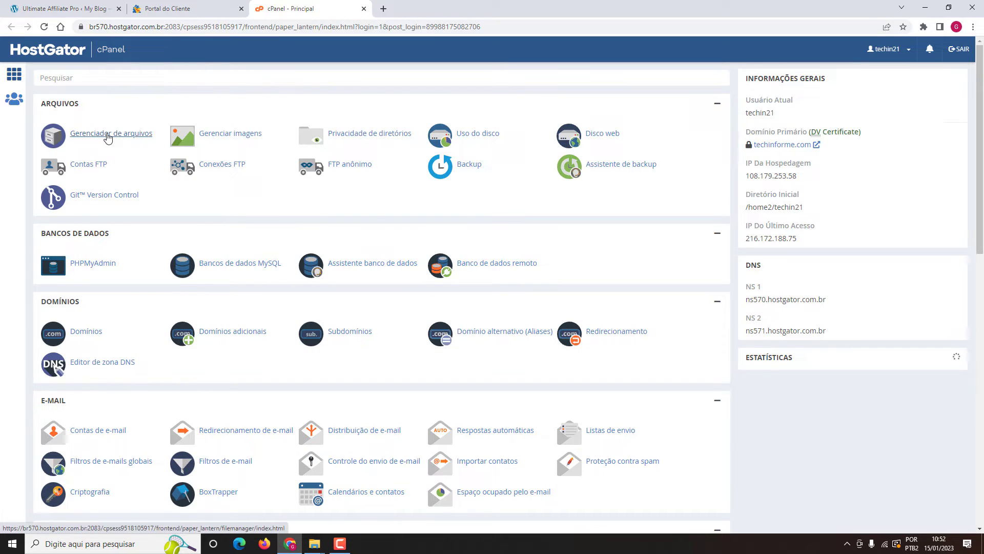
{"action": "left_click", "coordinate": [107, 137]}
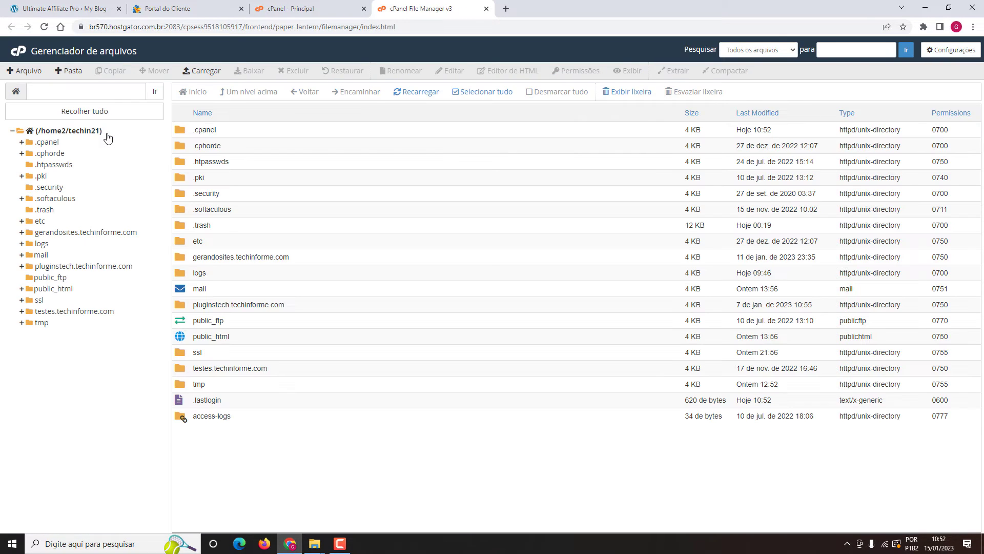
{"action": "double_click", "coordinate": [181, 338]}
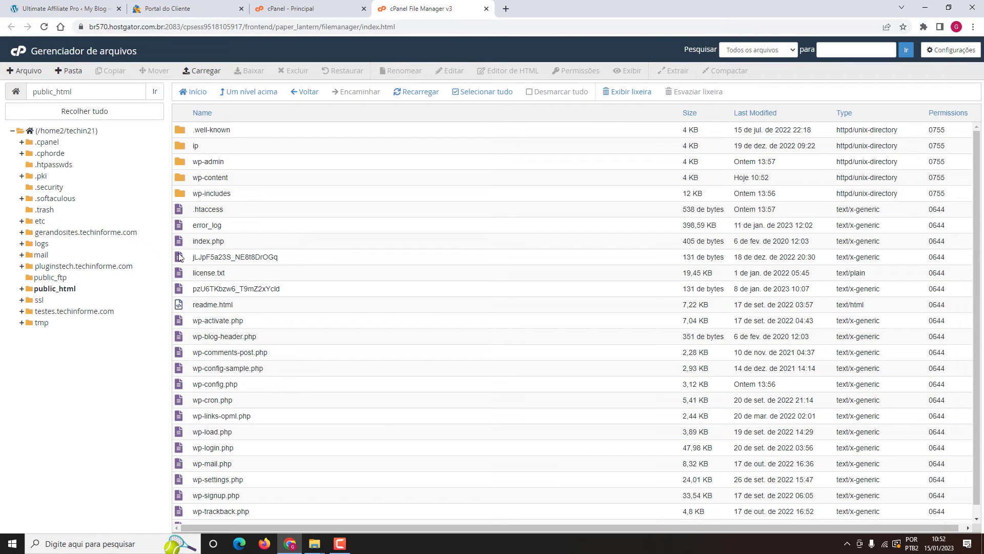
{"action": "double_click", "coordinate": [181, 179]}
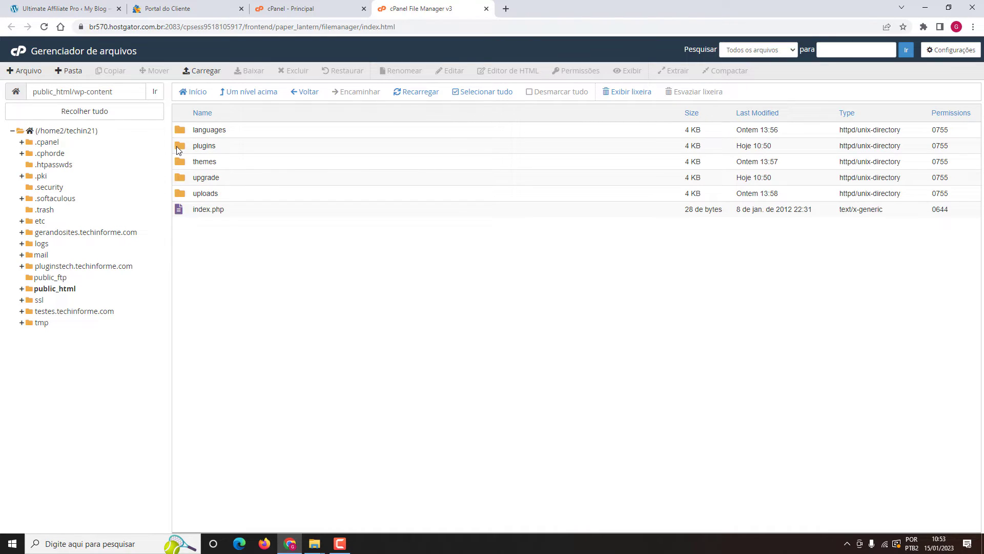
{"action": "double_click", "coordinate": [180, 149]}
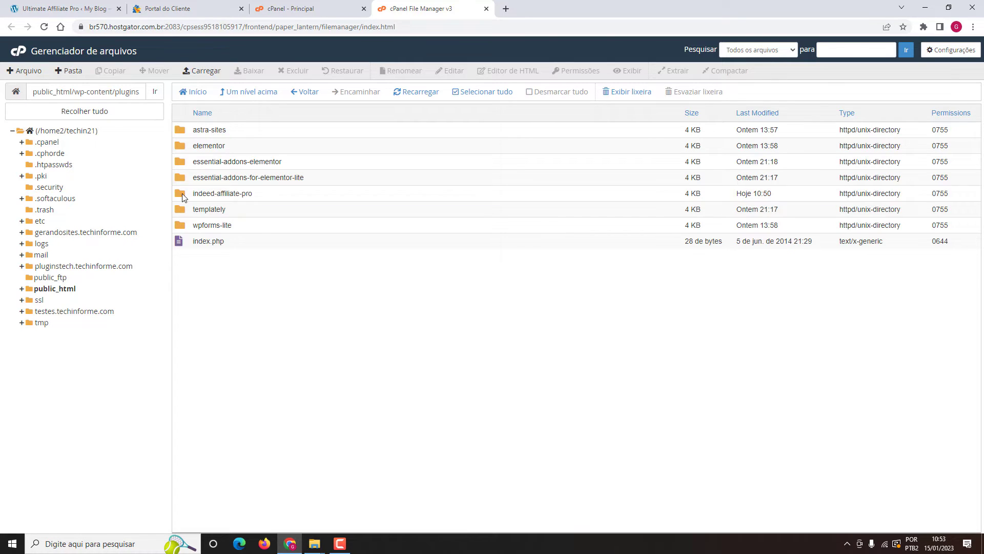
{"action": "double_click", "coordinate": [182, 193]}
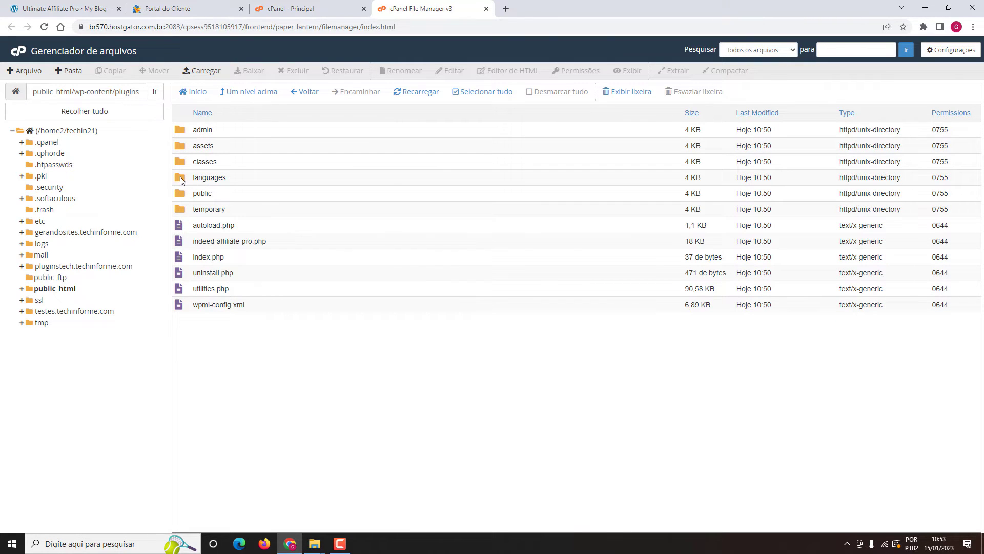
{"action": "double_click", "coordinate": [180, 176]}
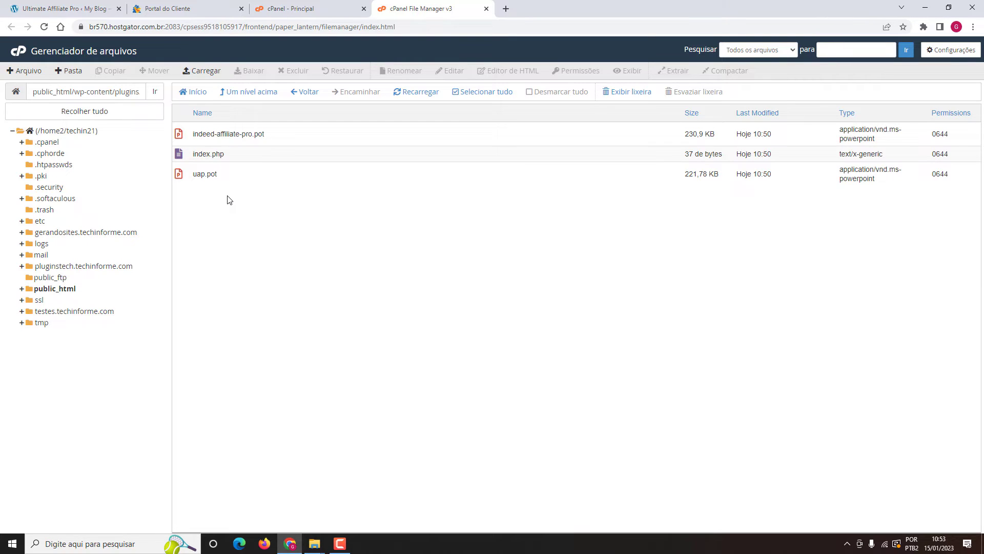
Step: Upload uap-pt_BR.mo from the 14-01-2023 translation folder to the languages folder, with overwriting of existing files enabled
{"action": "left_click", "coordinate": [205, 71]}
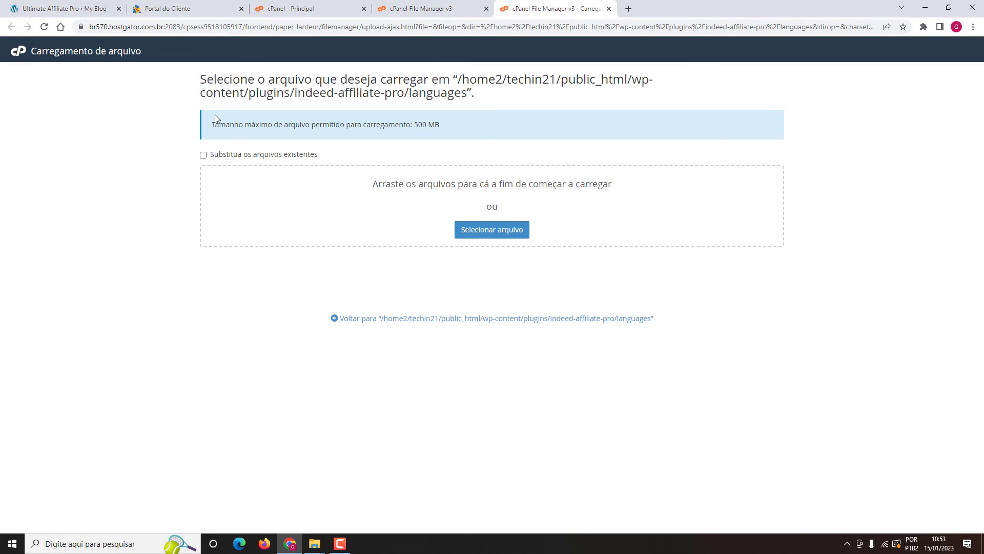
{"action": "left_click", "coordinate": [203, 155]}
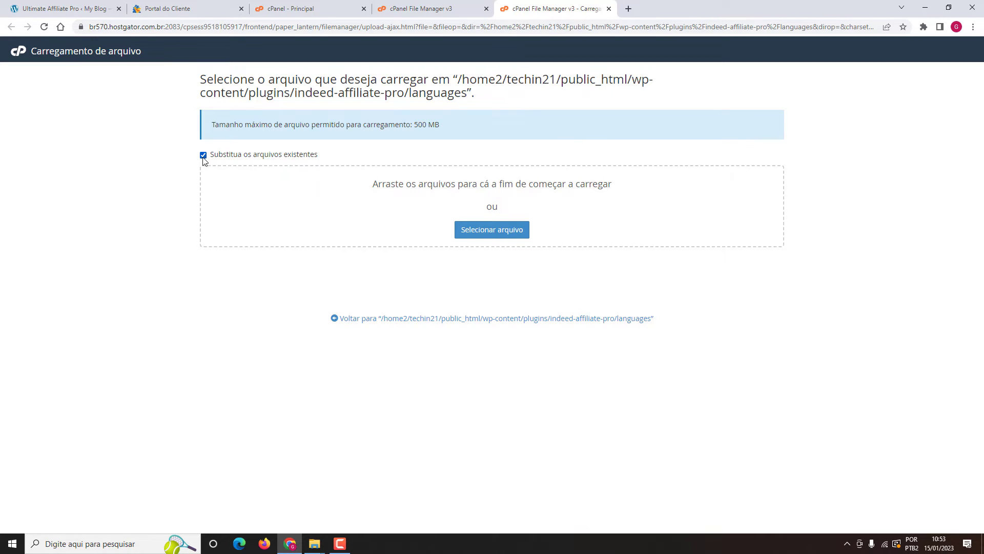
{"action": "left_click", "coordinate": [488, 228]}
{"action": "left_click", "coordinate": [51, 141]}
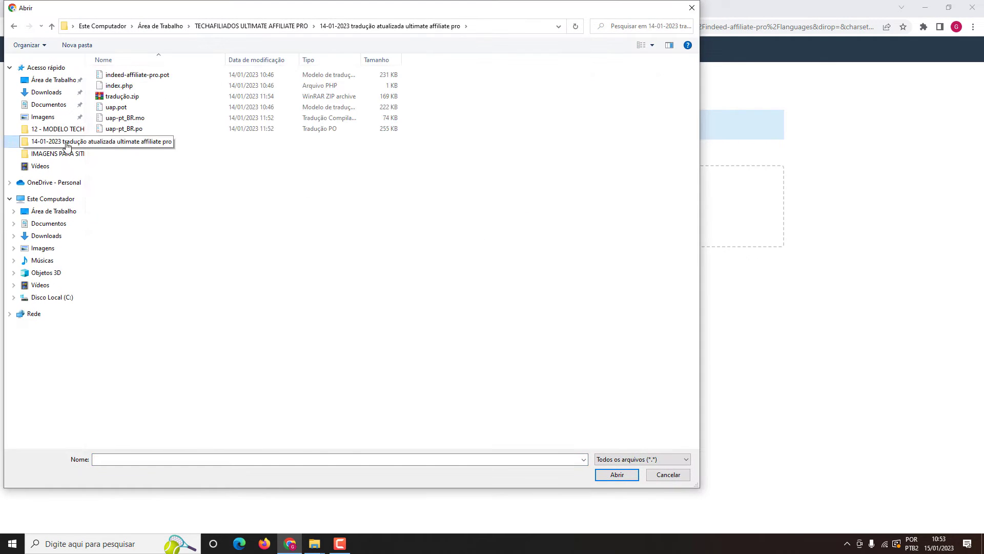
{"action": "left_click", "coordinate": [149, 122]}
{"action": "left_click", "coordinate": [620, 473]}
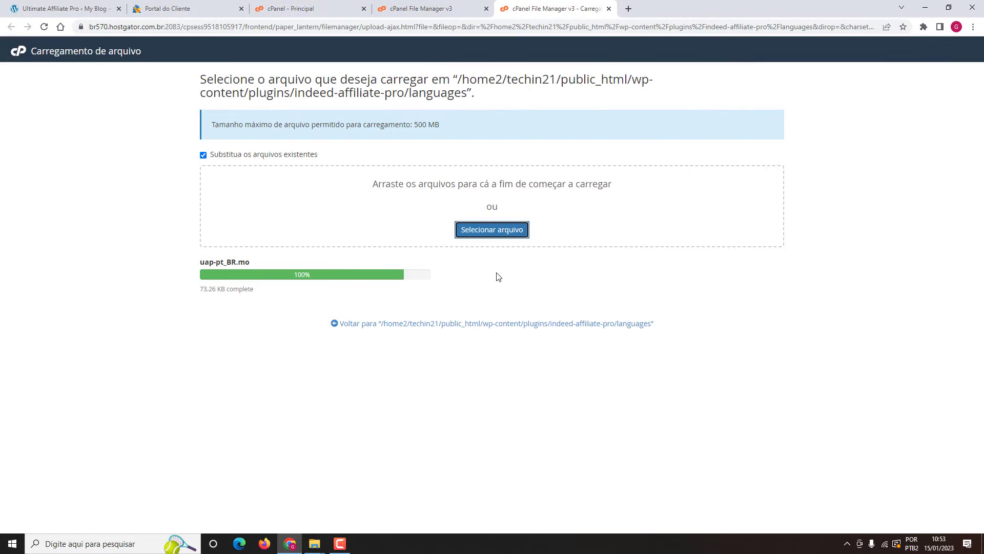
Step: Upload the uap-pt_BR.po translation file to the same languages folder
{"action": "left_click", "coordinate": [487, 233]}
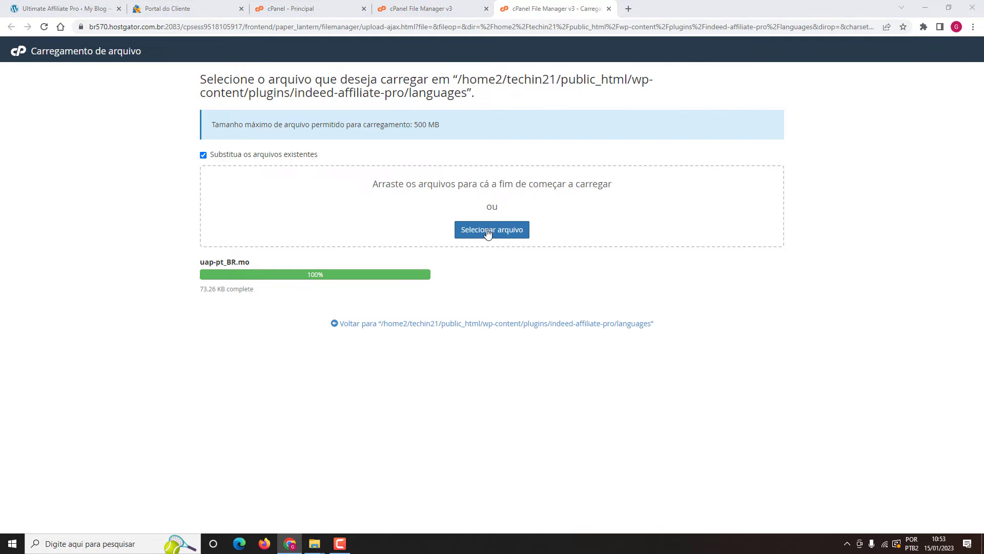
{"action": "left_click", "coordinate": [152, 131]}
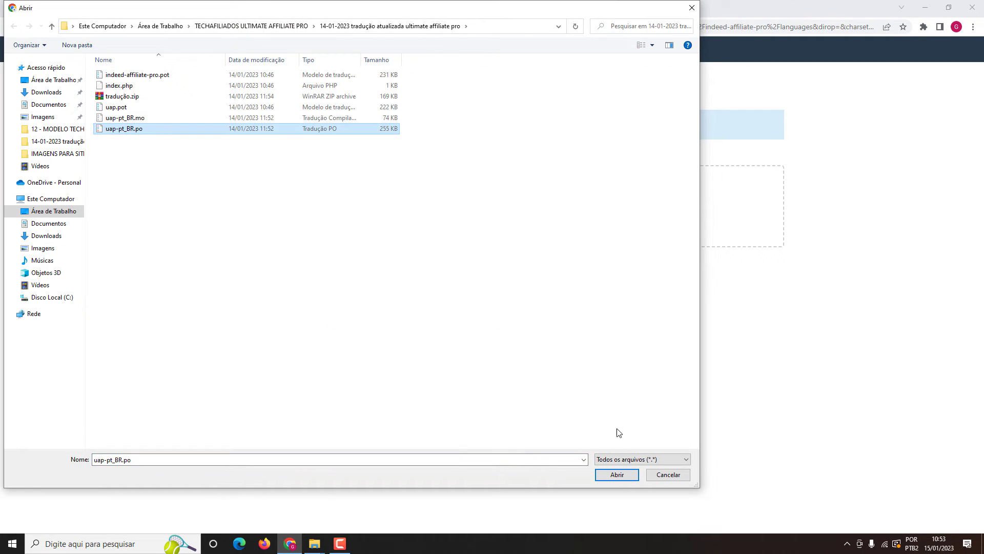
{"action": "left_click", "coordinate": [621, 473]}
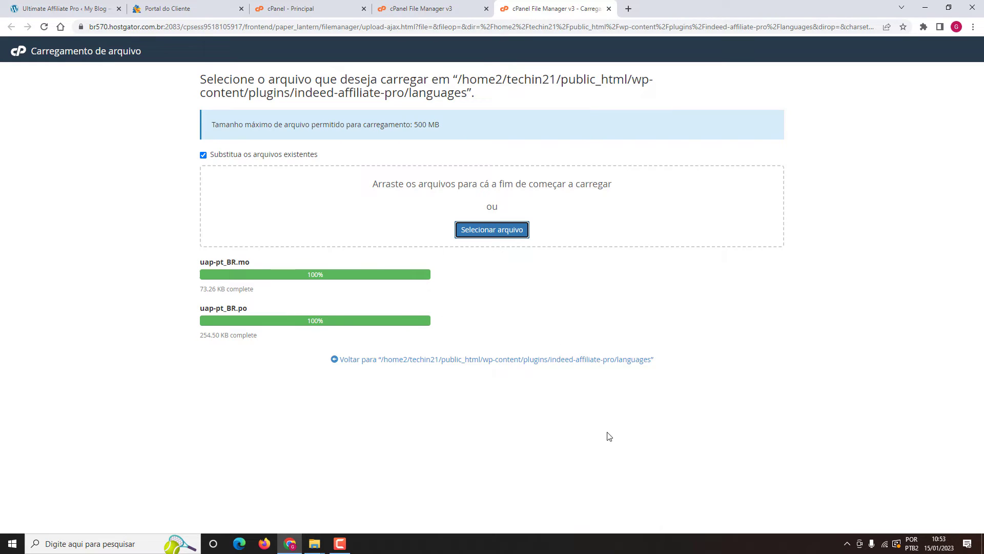
Step: Close the upload, file manager, cPanel and customer portal tabs, and reload the Ultimate Affiliate Pro dashboard
{"action": "left_click", "coordinate": [609, 9]}
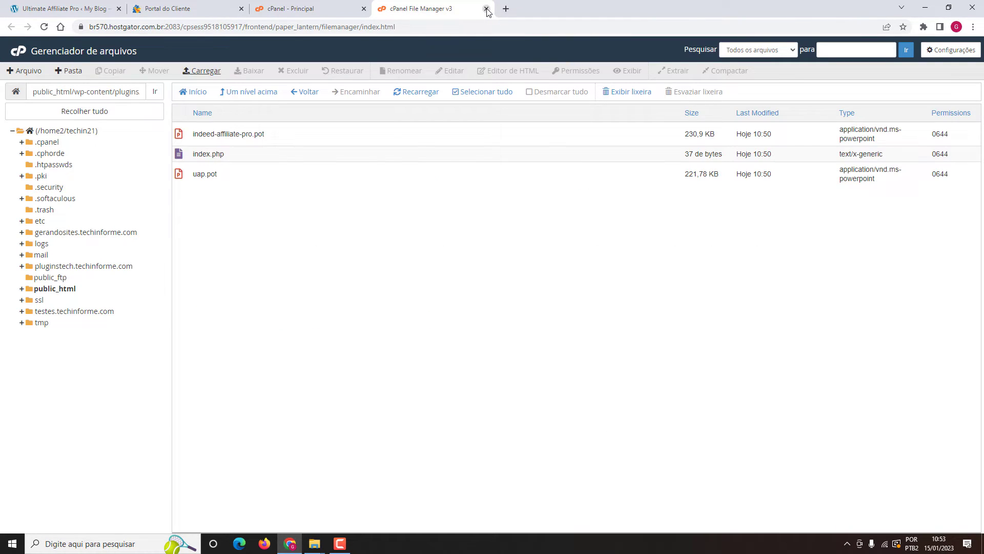
{"action": "left_click", "coordinate": [486, 8]}
{"action": "left_click", "coordinate": [364, 9]}
{"action": "left_click", "coordinate": [242, 9]}
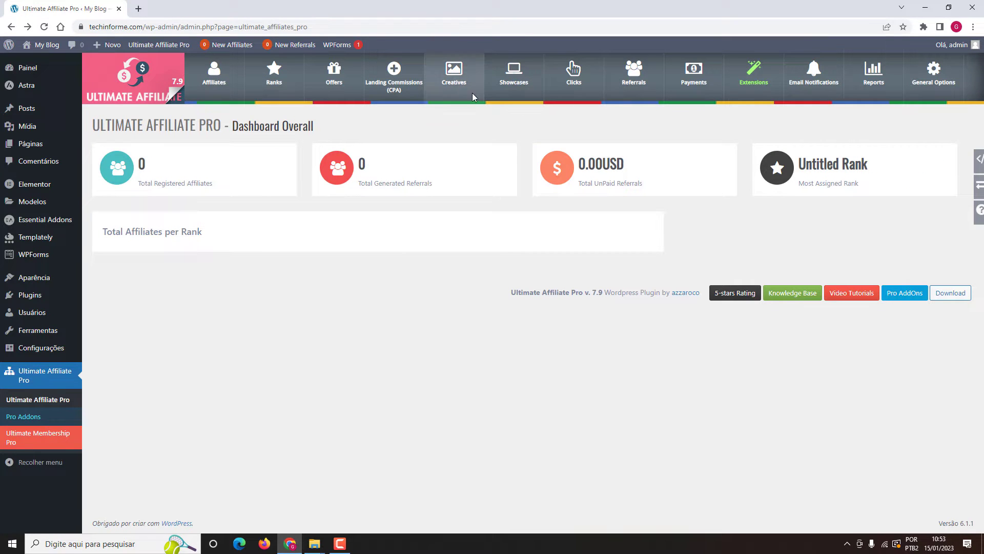
{"action": "left_click", "coordinate": [45, 26]}
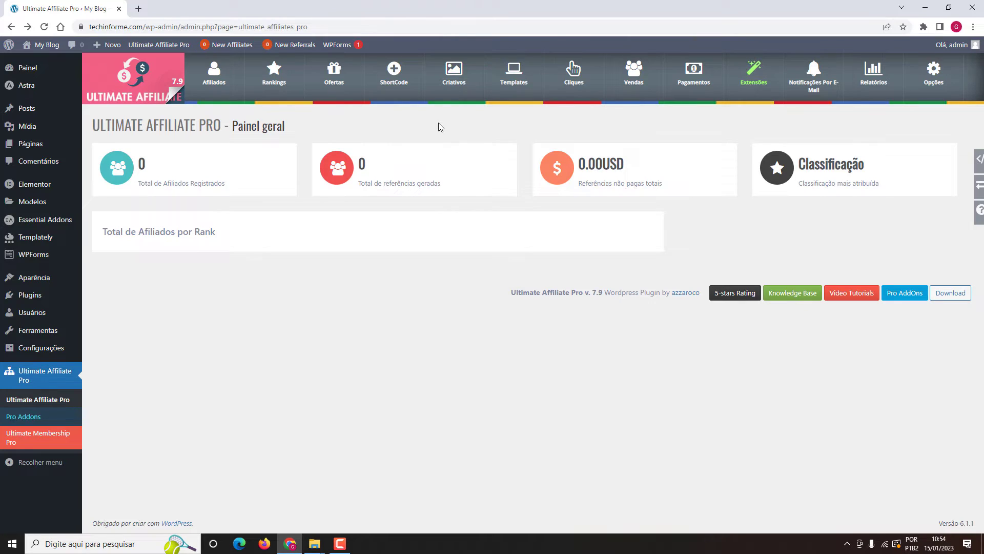
{"action": "key", "text": "F9"}
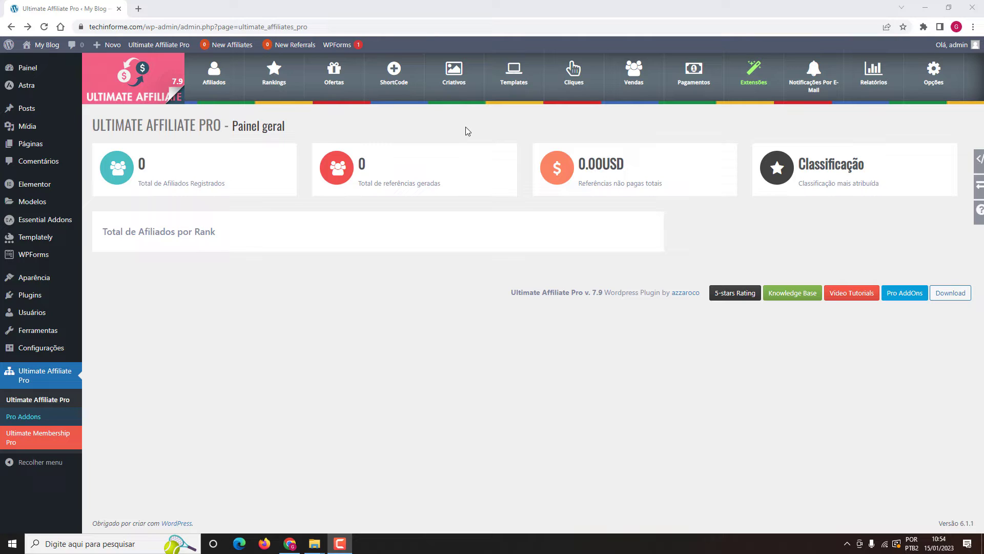
Step: In the WordPress pages list, quick-edit the Affiliate Login page so its title and slug are both "login", save it, and refresh the list
{"action": "mouse_move", "coordinate": [30, 144]}
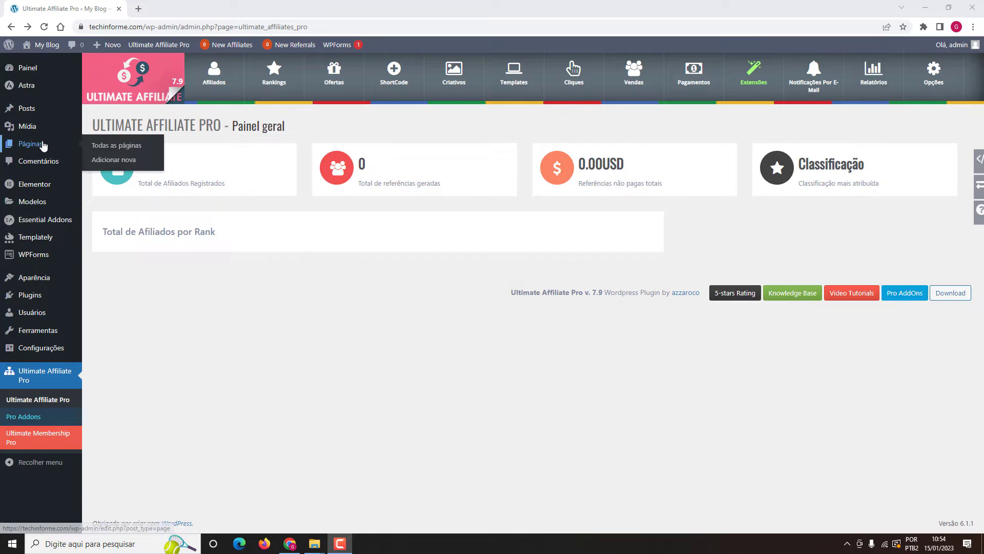
{"action": "left_click", "coordinate": [97, 148]}
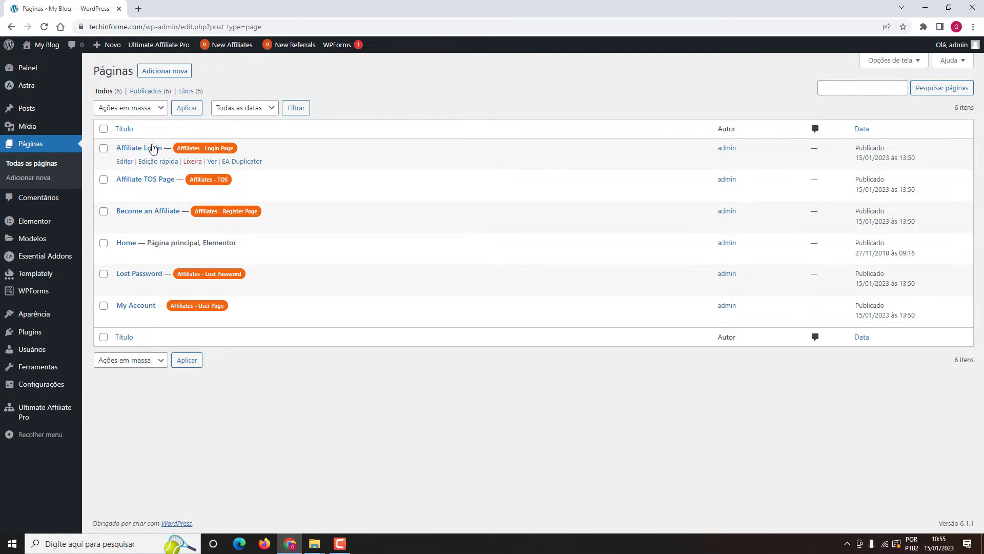
{"action": "left_click", "coordinate": [156, 165]}
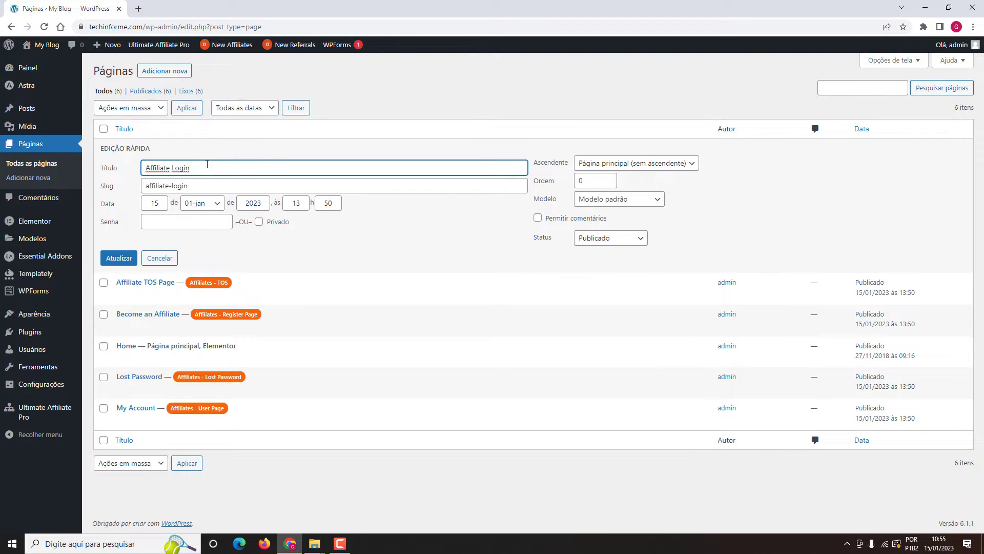
{"action": "left_click_drag", "start_coordinate": [207, 164], "coordinate": [135, 168]}
{"action": "type", "text": "login"}
{"action": "left_click_drag", "start_coordinate": [191, 185], "coordinate": [144, 186]}
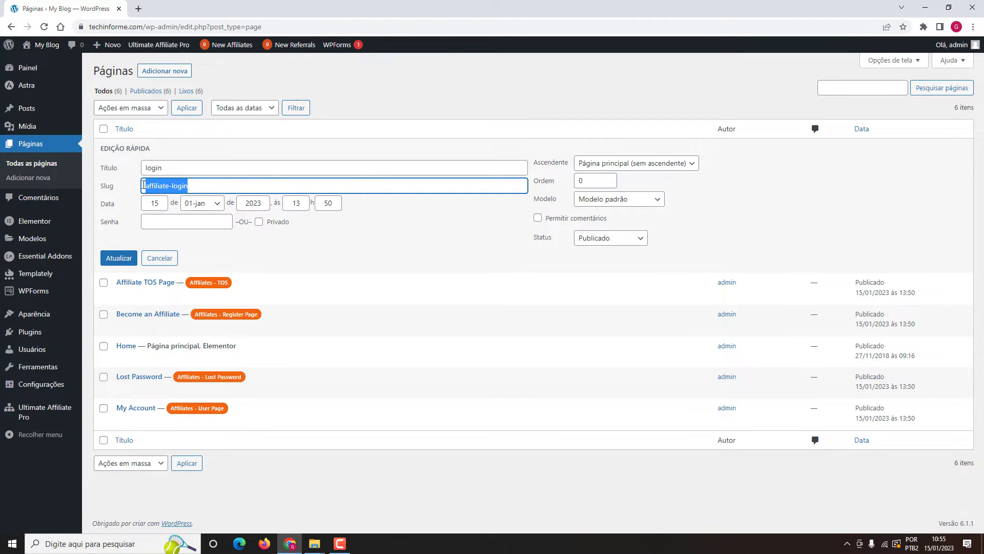
{"action": "type", "text": "login"}
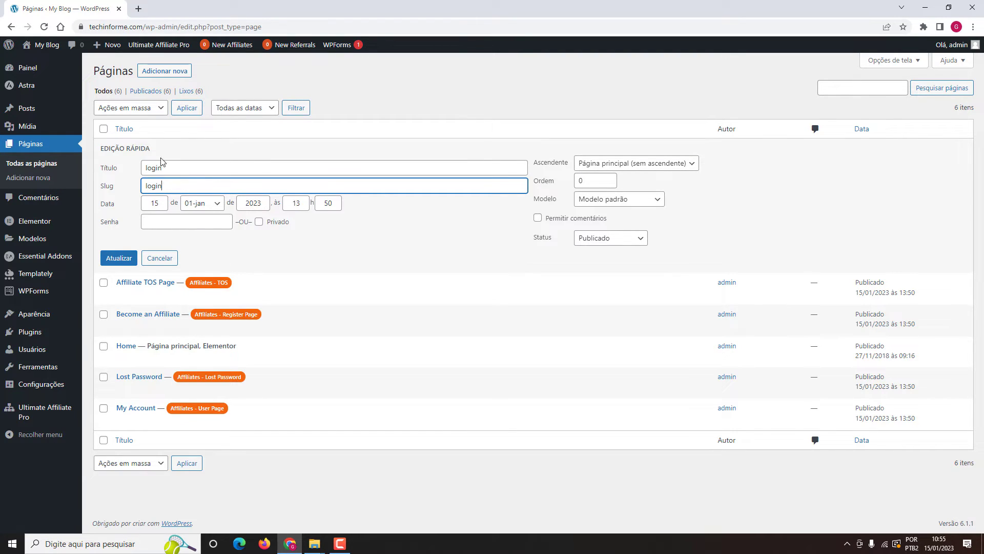
{"action": "left_click", "coordinate": [124, 260]}
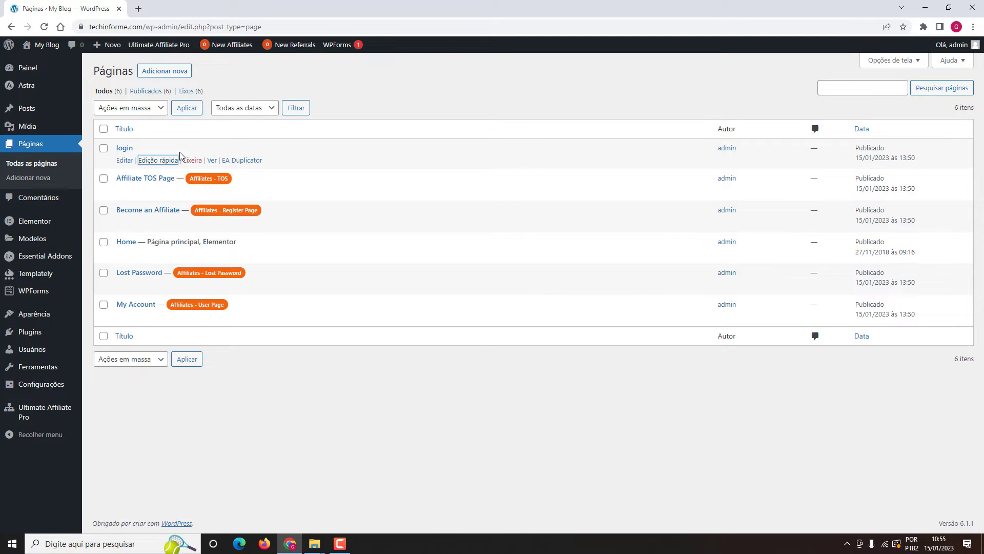
{"action": "left_click_drag", "start_coordinate": [189, 179], "coordinate": [229, 178]}
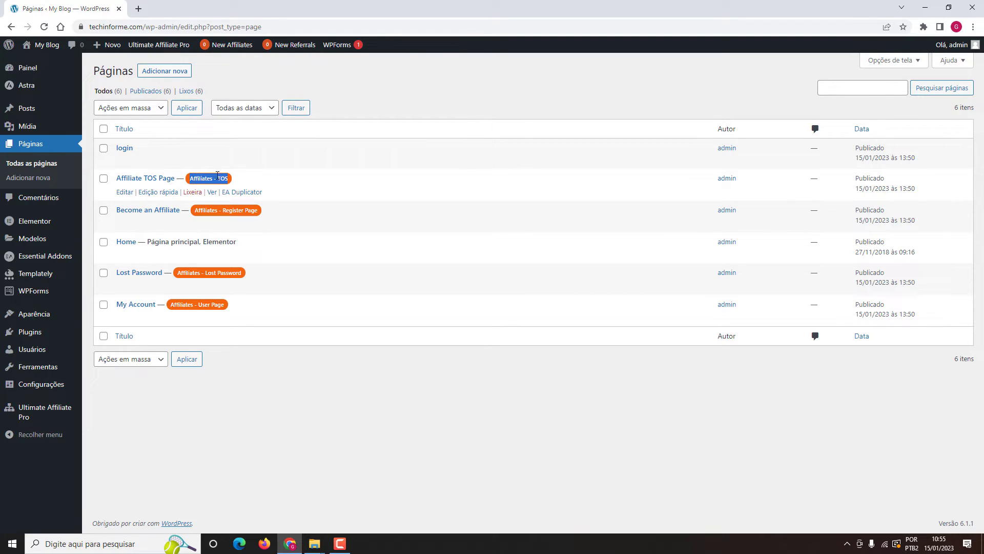
{"action": "left_click", "coordinate": [218, 176]}
{"action": "left_click", "coordinate": [44, 26]}
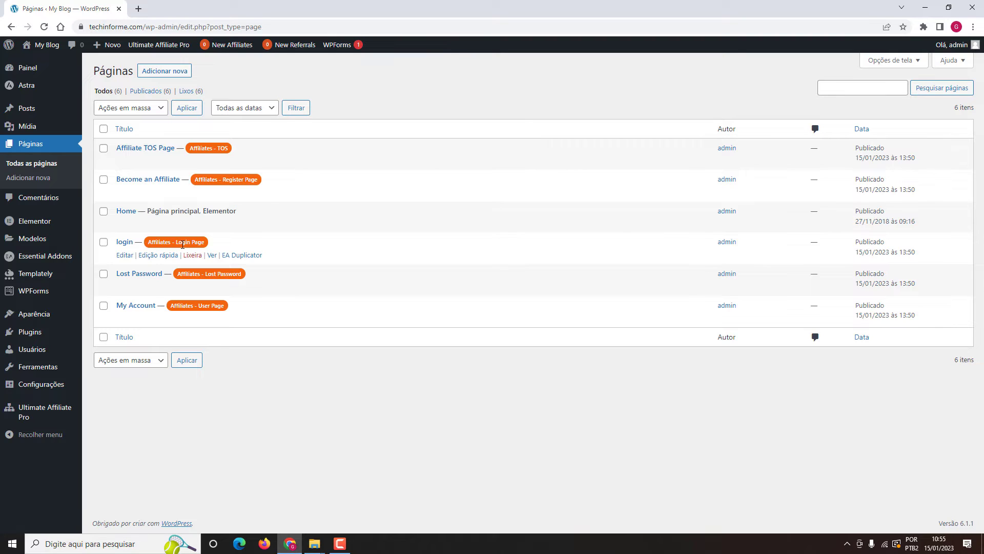
Step: Open the login page in Elementor and change its page layout to the blank one without header, footer and title
{"action": "left_click", "coordinate": [121, 258]}
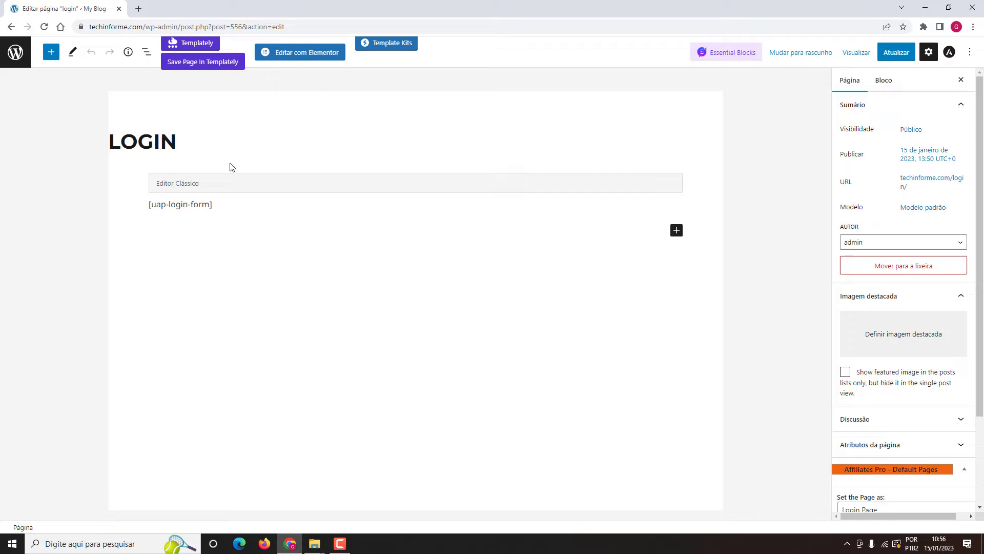
{"action": "left_click", "coordinate": [299, 55]}
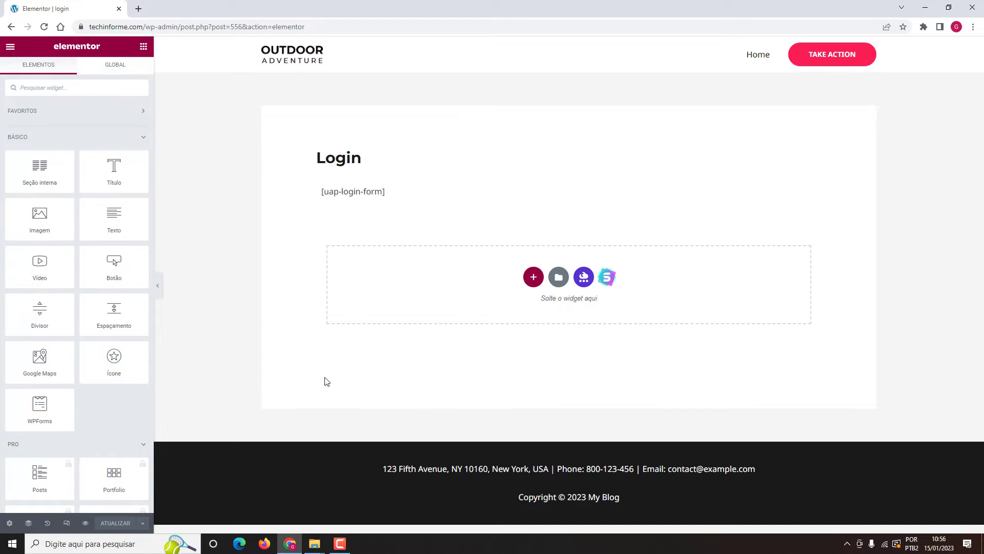
{"action": "left_click", "coordinate": [10, 523]}
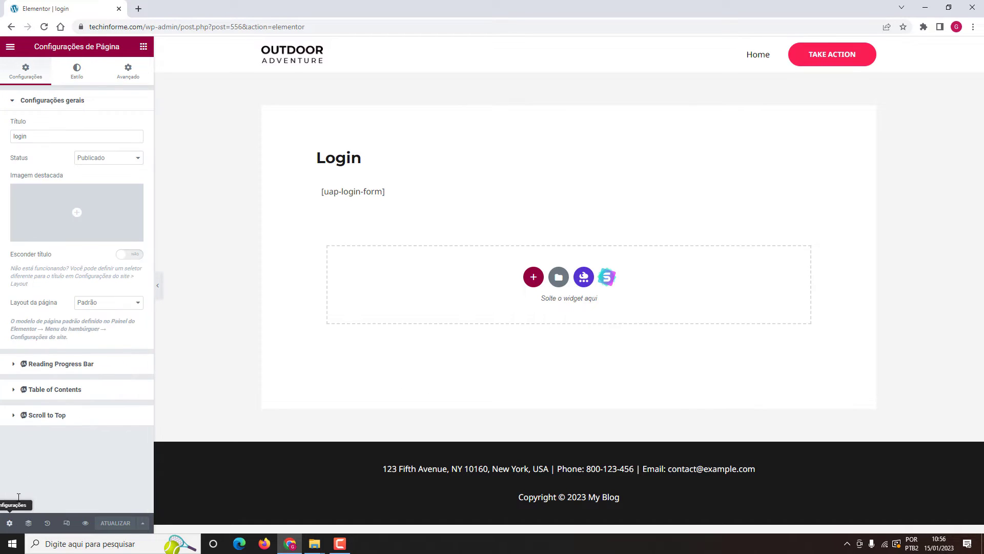
{"action": "left_click", "coordinate": [110, 309]}
{"action": "left_click", "coordinate": [108, 321]}
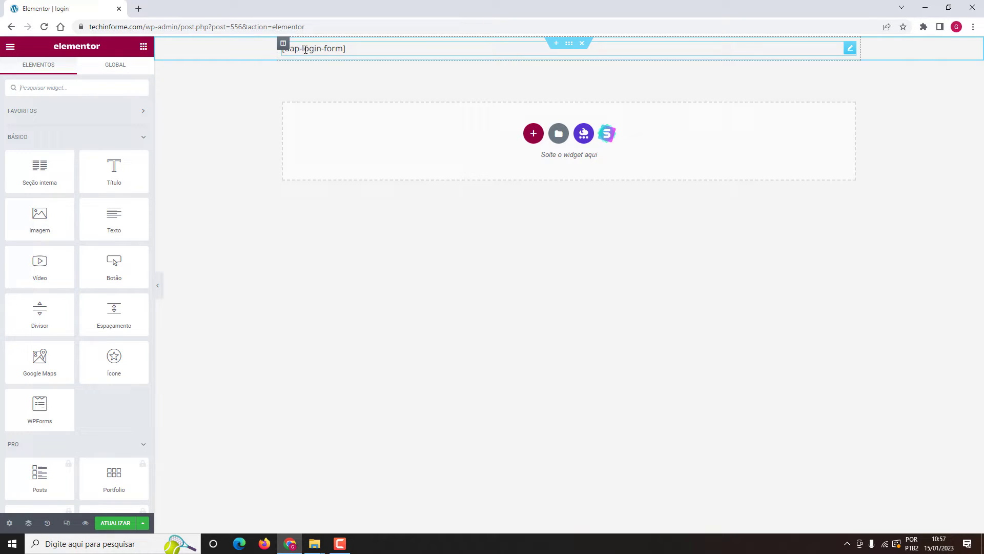
Step: Set the height of the section holding the login form shortcode to Ajustar à tela
{"action": "left_click", "coordinate": [569, 48]}
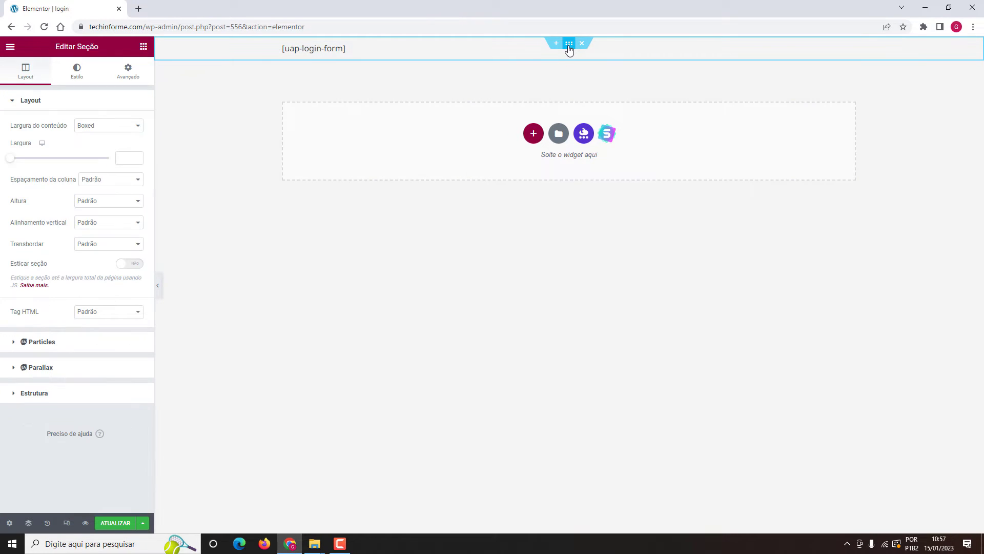
{"action": "left_click", "coordinate": [99, 201]}
{"action": "left_click", "coordinate": [100, 219]}
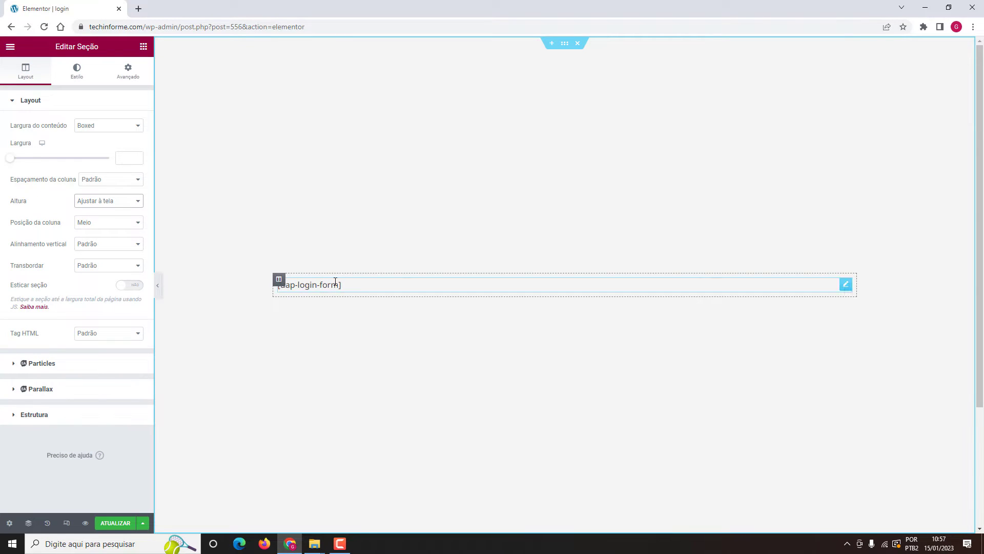
Step: Add <center> before [uap-login-form] in the text widget's code, update the page, and check the login page in Firefox
{"action": "left_click", "coordinate": [845, 285]}
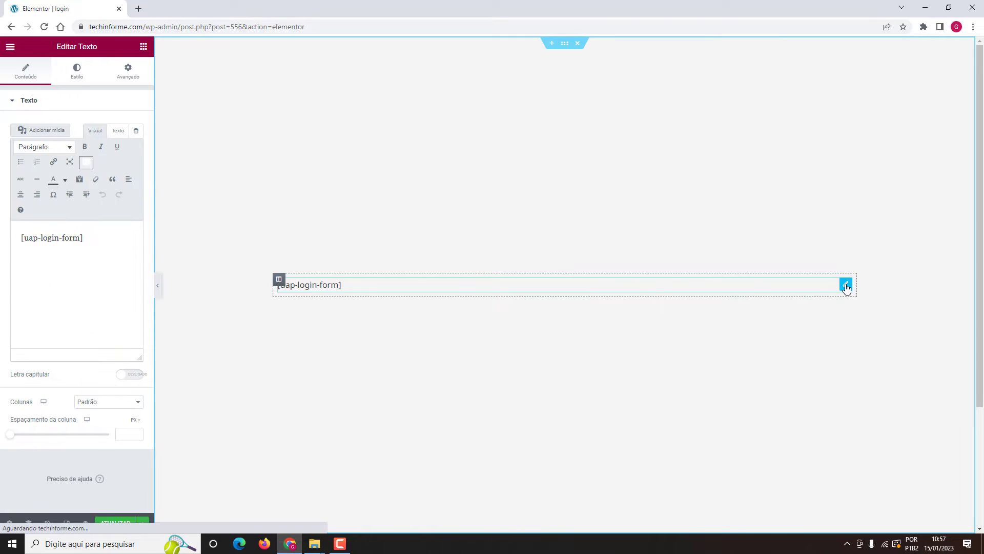
{"action": "left_click", "coordinate": [120, 133]}
{"action": "left_click", "coordinate": [18, 184]}
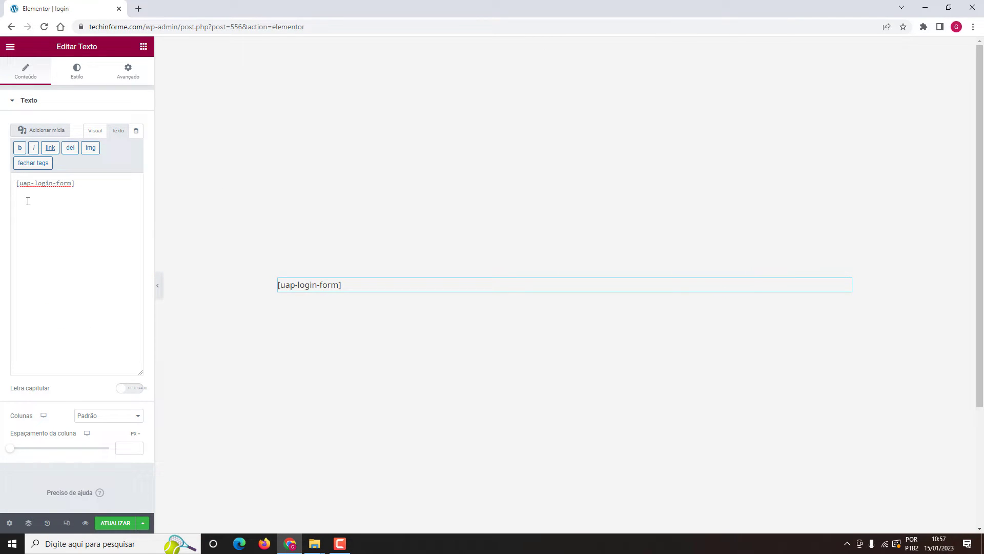
{"action": "type", "text": "<center>"}
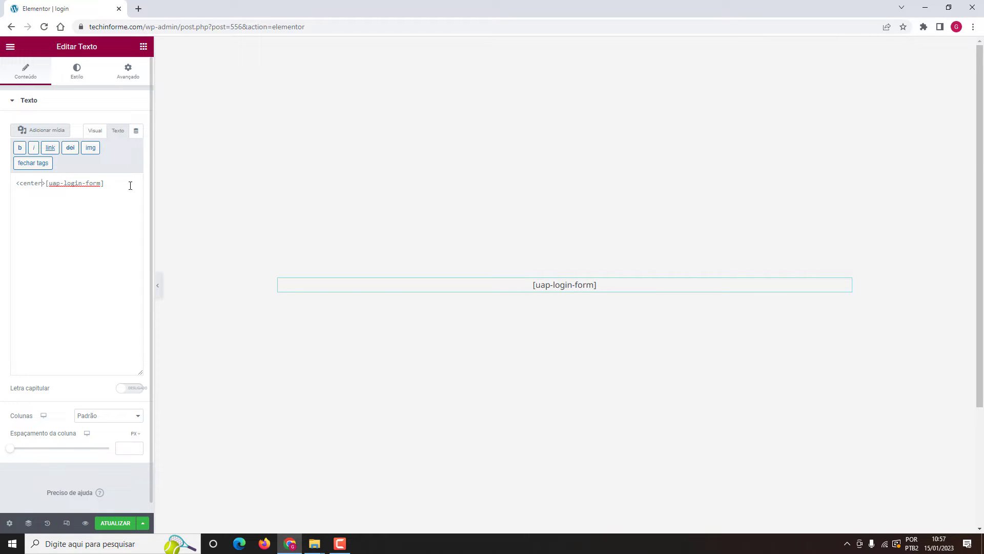
{"action": "left_click", "coordinate": [119, 523]}
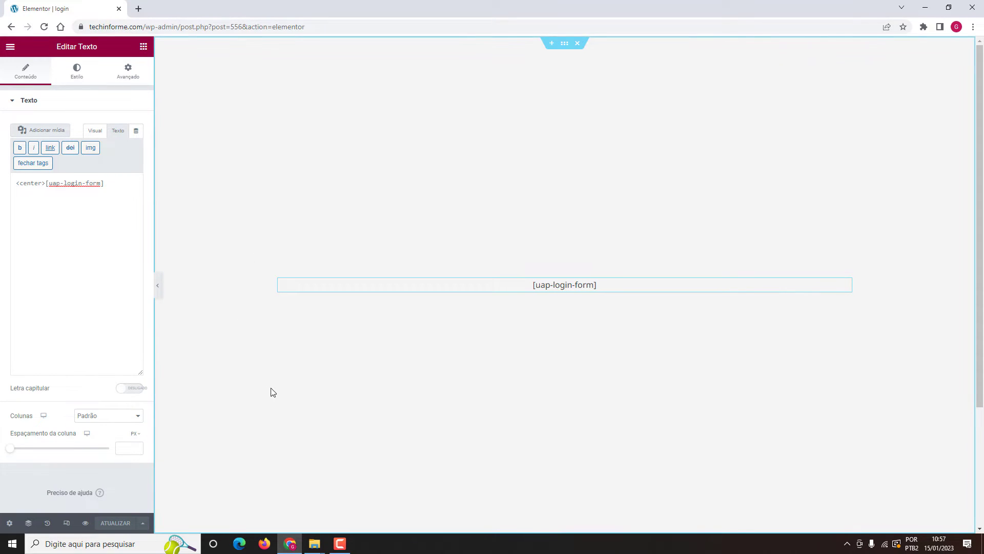
{"action": "left_click", "coordinate": [264, 544]}
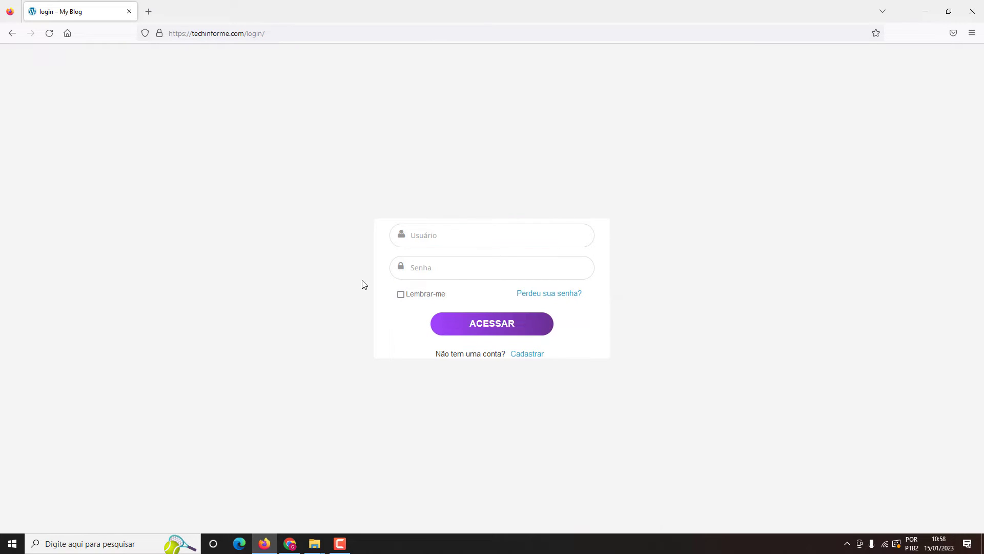
Step: Return to Chrome and, from the techinforme.com/wp-admin dashboard, open the Formulário Login template settings of Ultimate Affiliate Pro
{"action": "left_click", "coordinate": [290, 543]}
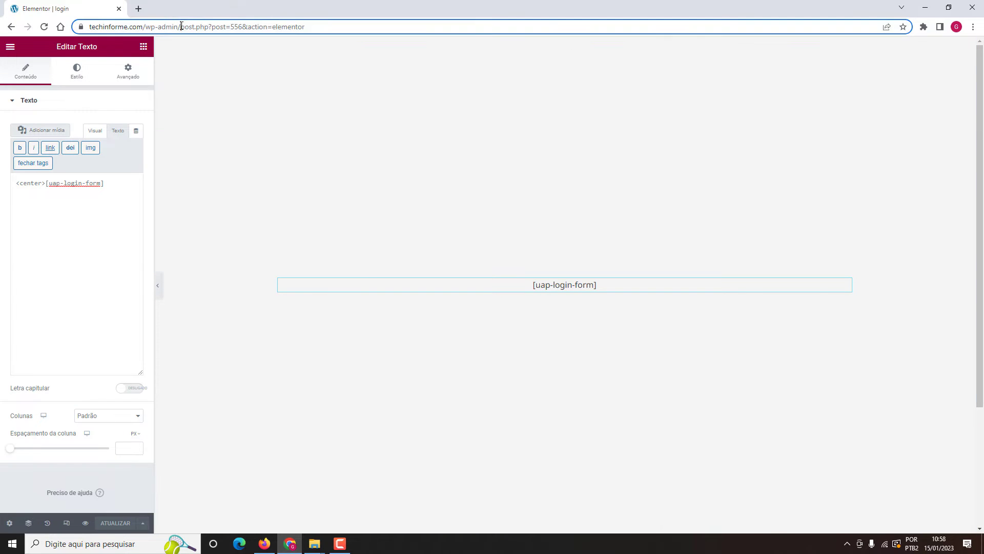
{"action": "left_click_drag", "start_coordinate": [303, 27], "coordinate": [180, 26]}
{"action": "key", "text": "BackSpace"}
{"action": "key", "text": "Return"}
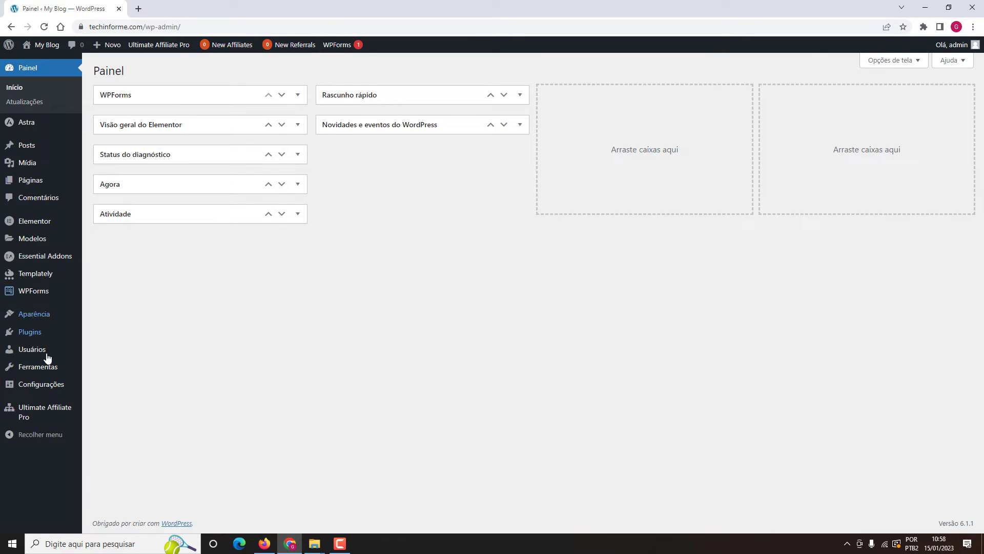
{"action": "left_click", "coordinate": [21, 411]}
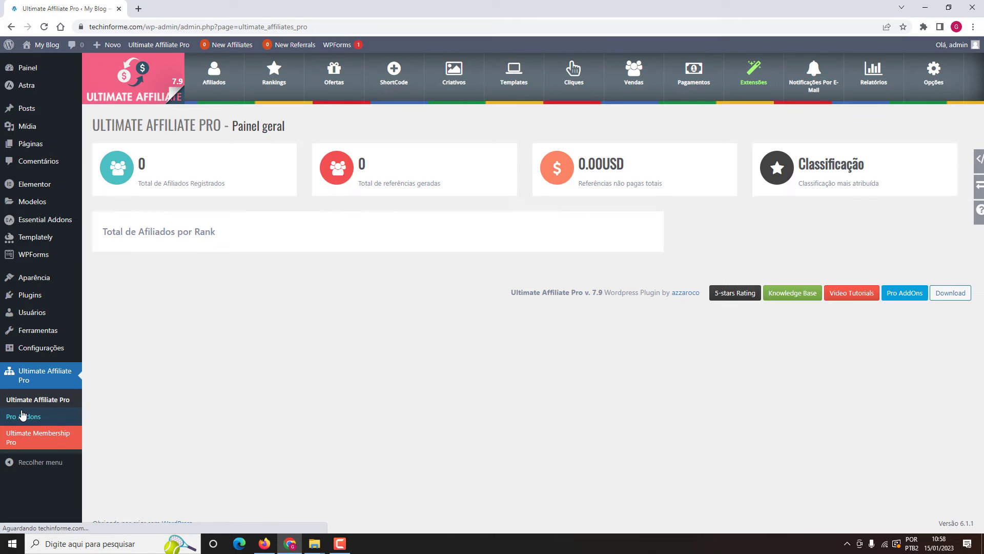
{"action": "left_click", "coordinate": [512, 75]}
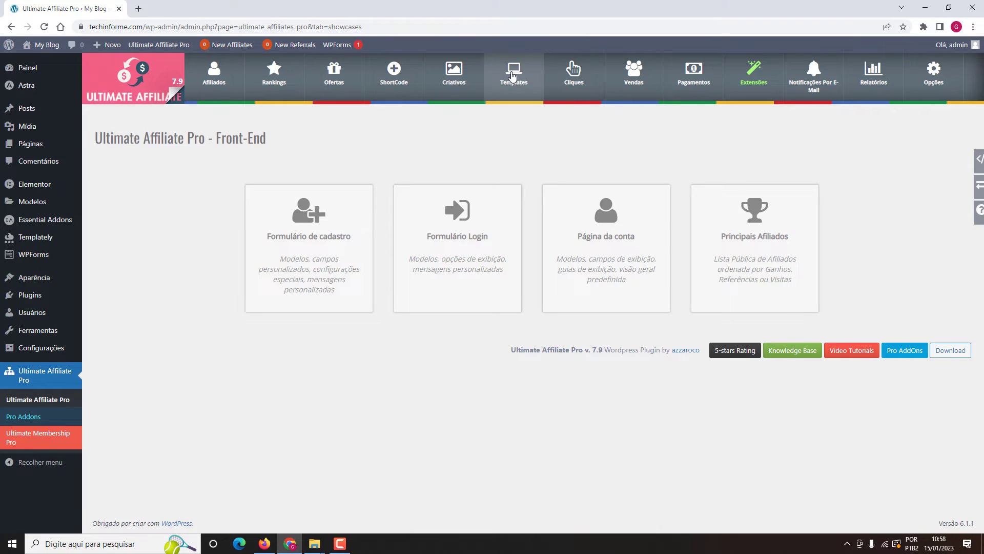
{"action": "left_click", "coordinate": [453, 218]}
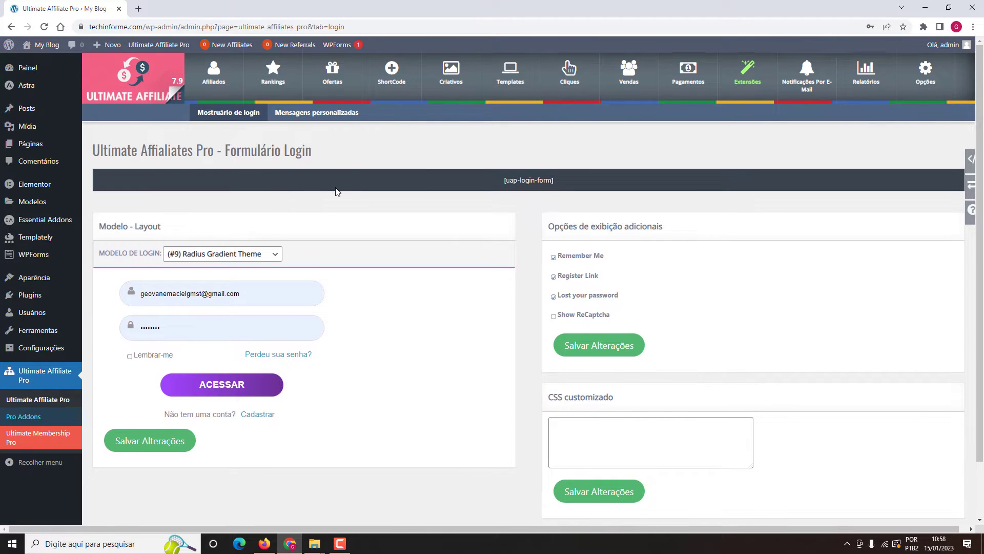
Step: Preview the (#8) Border Pink Theme for the login form, then choose the (#12) MegaBox template
{"action": "scroll", "coordinate": [292, 182], "scroll_direction": "down", "scroll_amount": 1}
{"action": "left_click", "coordinate": [195, 204]}
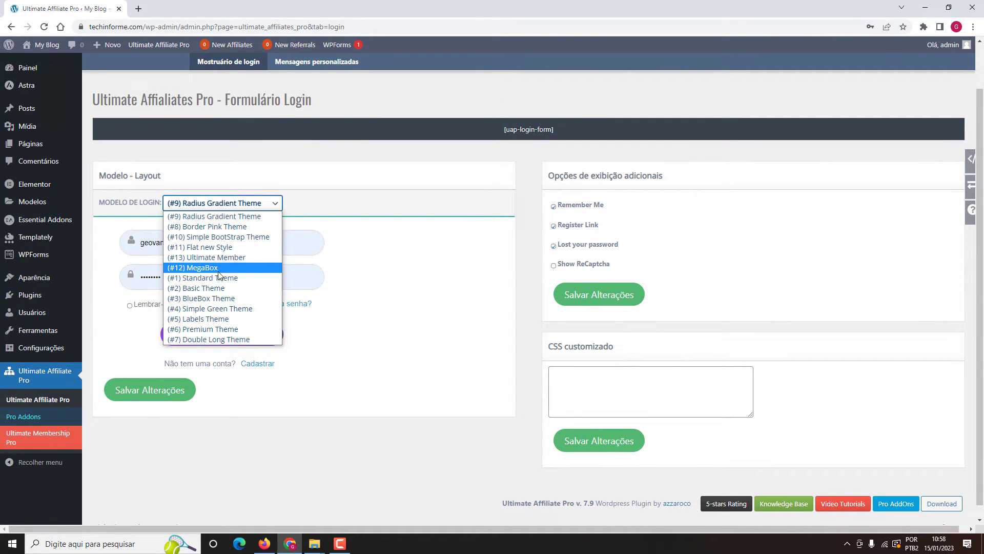
{"action": "left_click", "coordinate": [216, 227]}
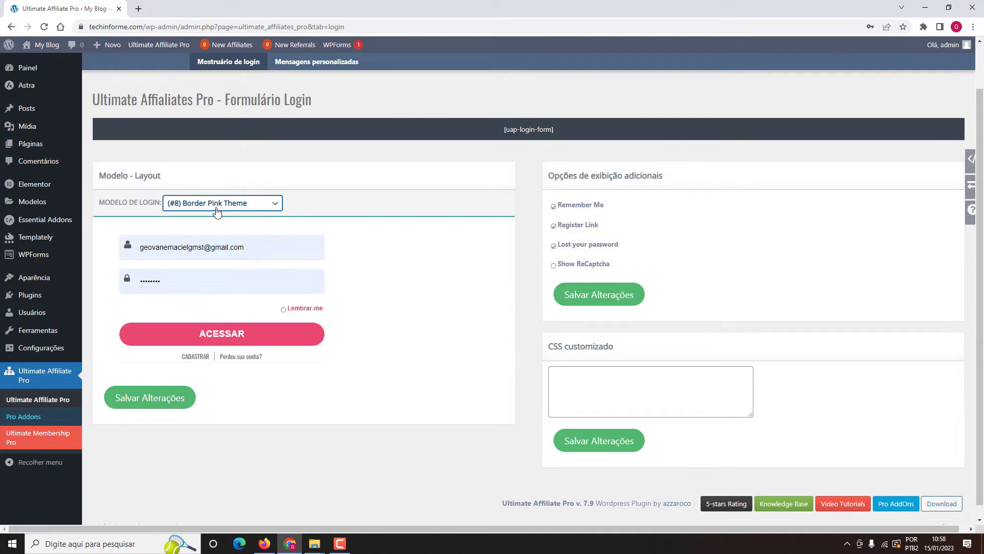
{"action": "left_click", "coordinate": [218, 211]}
{"action": "left_click", "coordinate": [208, 268]}
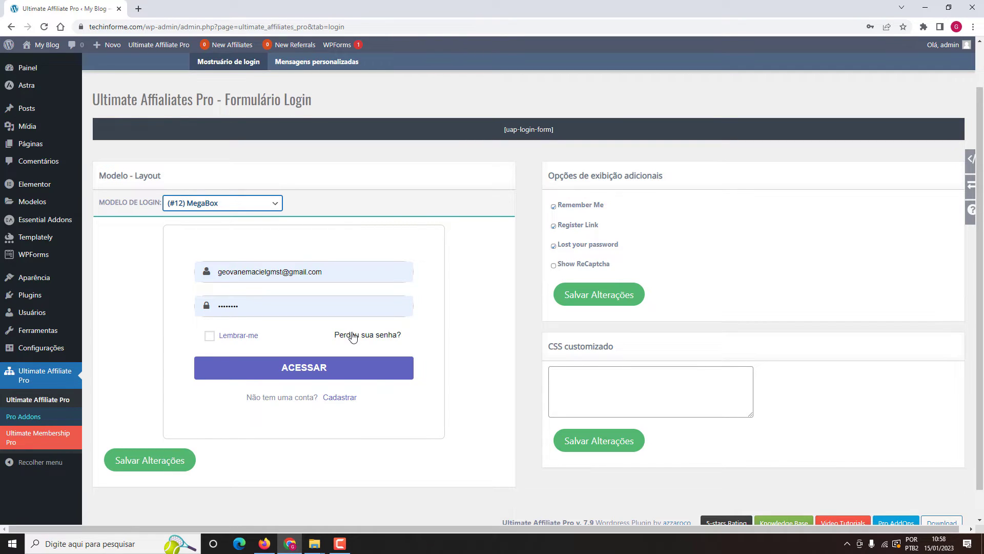
Step: Turn the Lost your password display option off and back on to compare the login form preview
{"action": "left_click", "coordinate": [553, 246]}
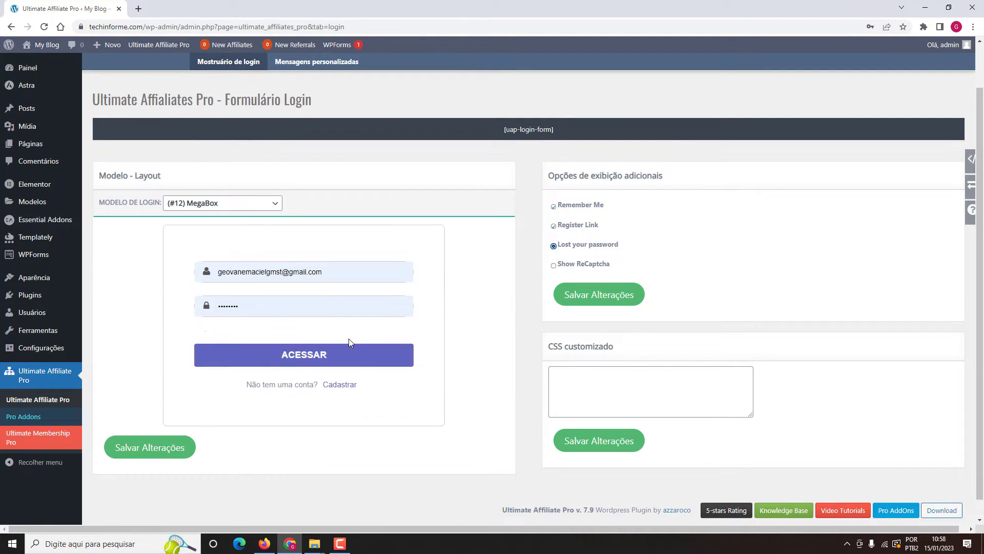
{"action": "left_click", "coordinate": [554, 246]}
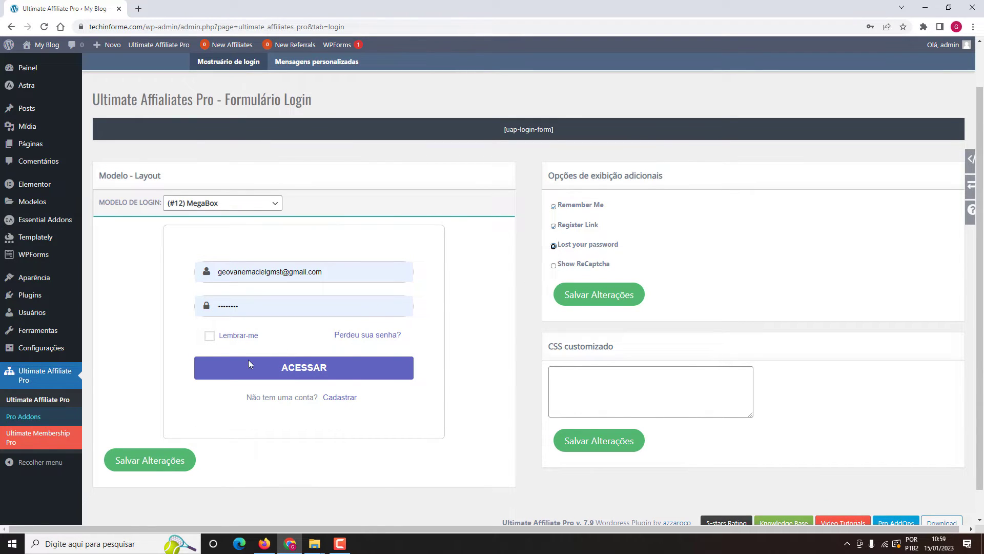
{"action": "scroll", "coordinate": [184, 402], "scroll_direction": "down", "scroll_amount": 2}
{"action": "scroll", "coordinate": [185, 402], "scroll_direction": "up", "scroll_amount": 3}
{"action": "scroll", "coordinate": [186, 402], "scroll_direction": "down", "scroll_amount": 1}
{"action": "scroll", "coordinate": [564, 410], "scroll_direction": "up", "scroll_amount": 1}
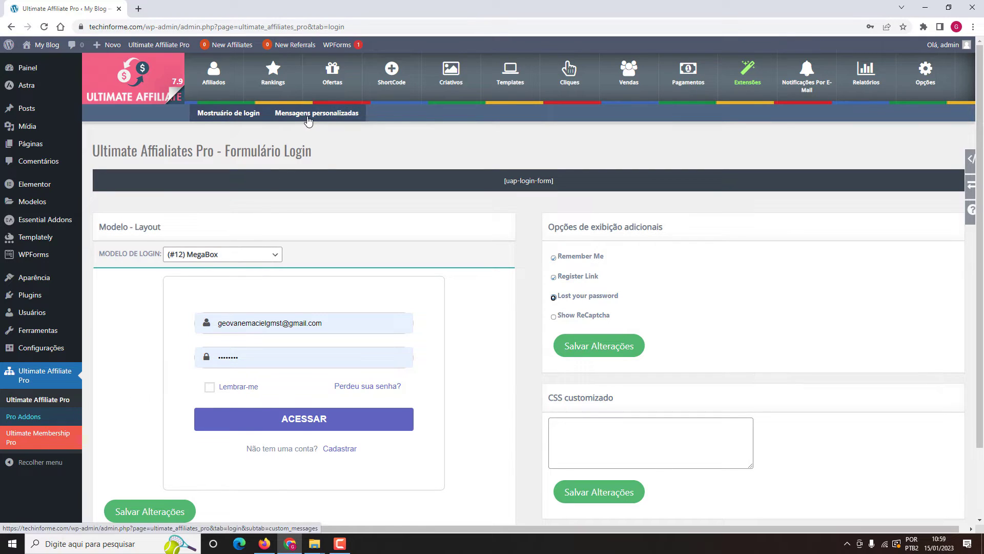
Step: Save the login form template changes and switch to the login page in Firefox
{"action": "left_click", "coordinate": [252, 351]}
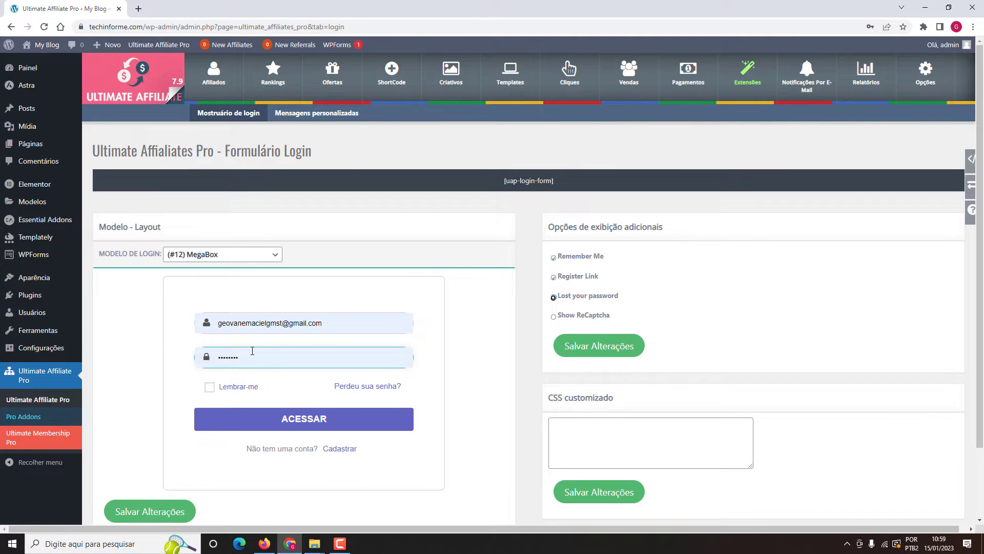
{"action": "scroll", "coordinate": [252, 351], "scroll_direction": "down", "scroll_amount": 1}
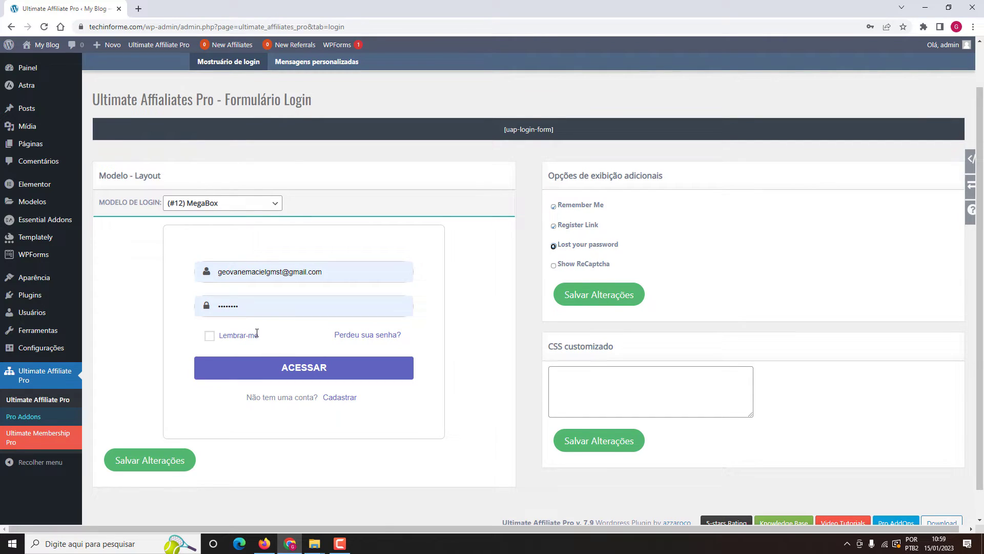
{"action": "scroll", "coordinate": [256, 333], "scroll_direction": "up", "scroll_amount": 2}
{"action": "scroll", "coordinate": [179, 334], "scroll_direction": "down", "scroll_amount": 2}
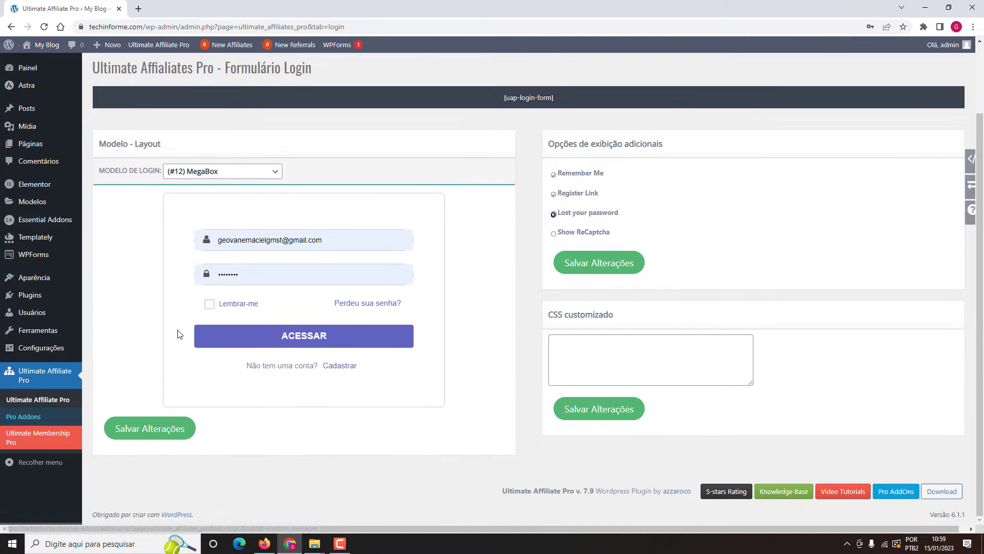
{"action": "left_click", "coordinate": [146, 432]}
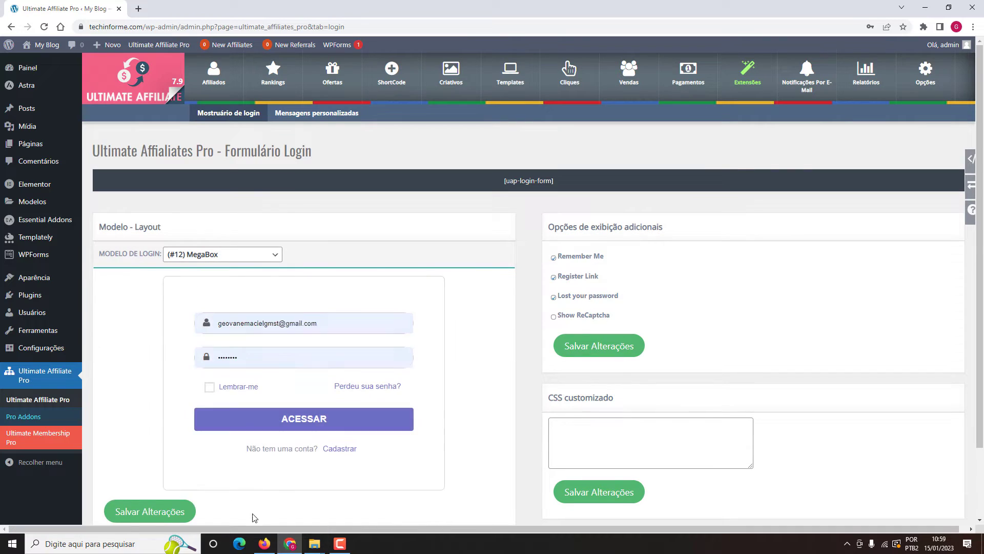
{"action": "left_click", "coordinate": [263, 544]}
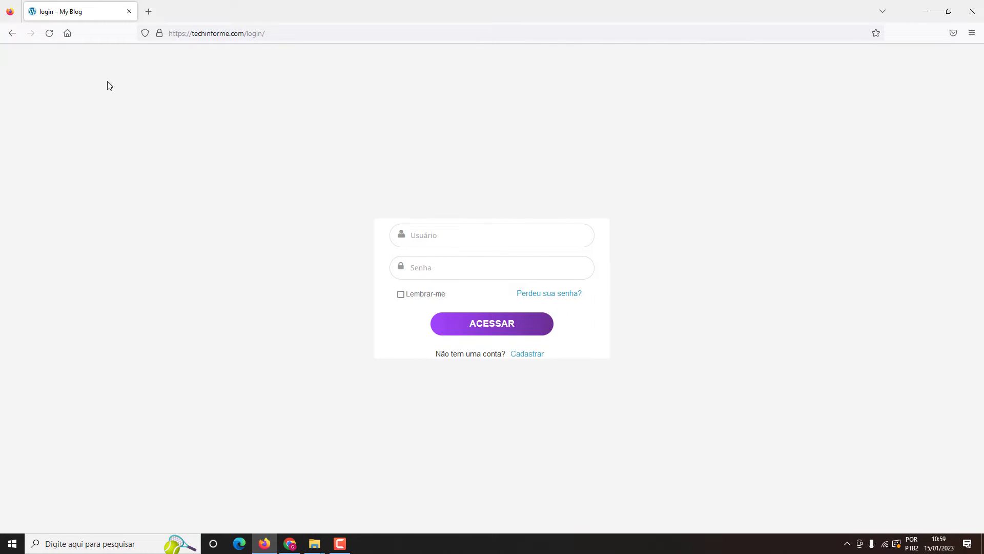
Step: Reload the login page in Firefox to check its new template, and return to Chrome to open the list of all WordPress pages
{"action": "left_click", "coordinate": [48, 36]}
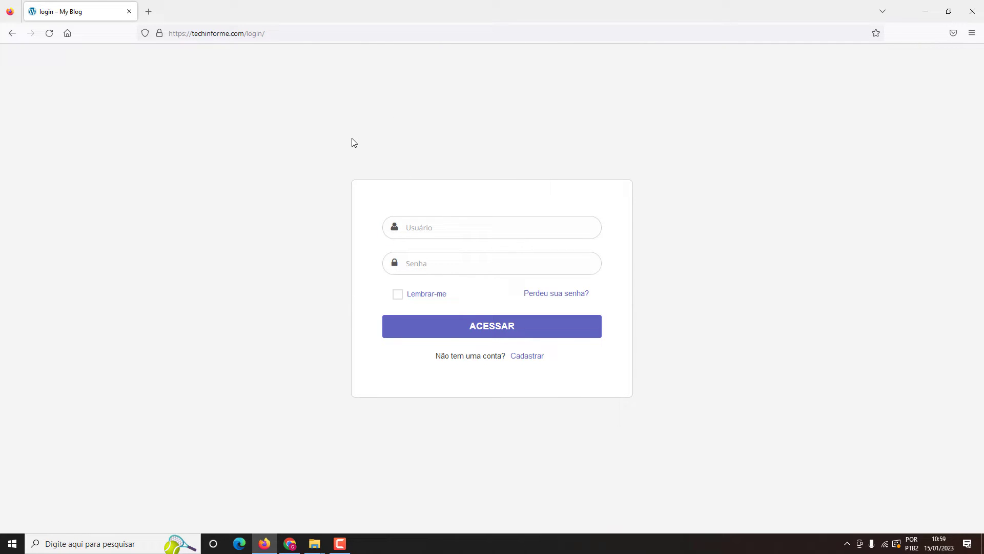
{"action": "left_click", "coordinate": [290, 543]}
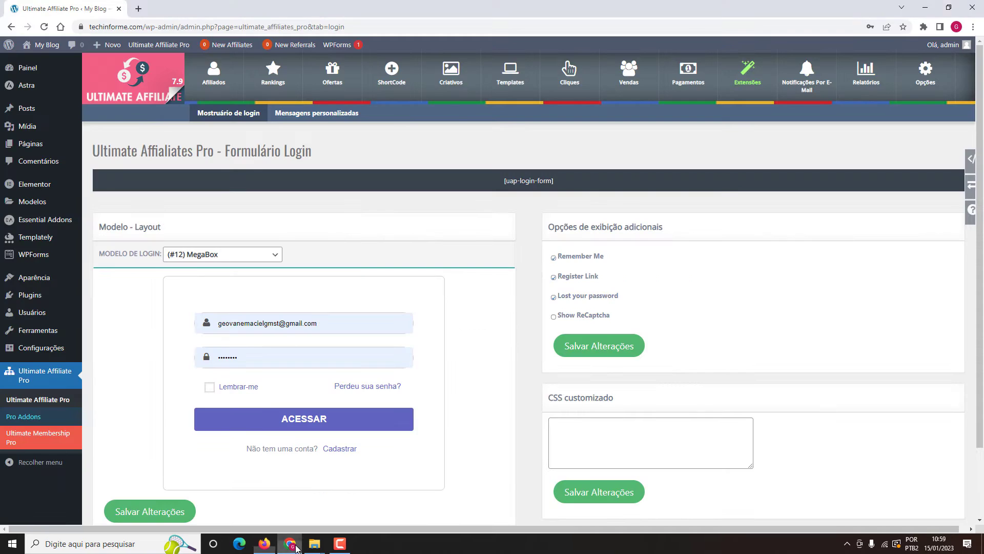
{"action": "mouse_move", "coordinate": [38, 145]}
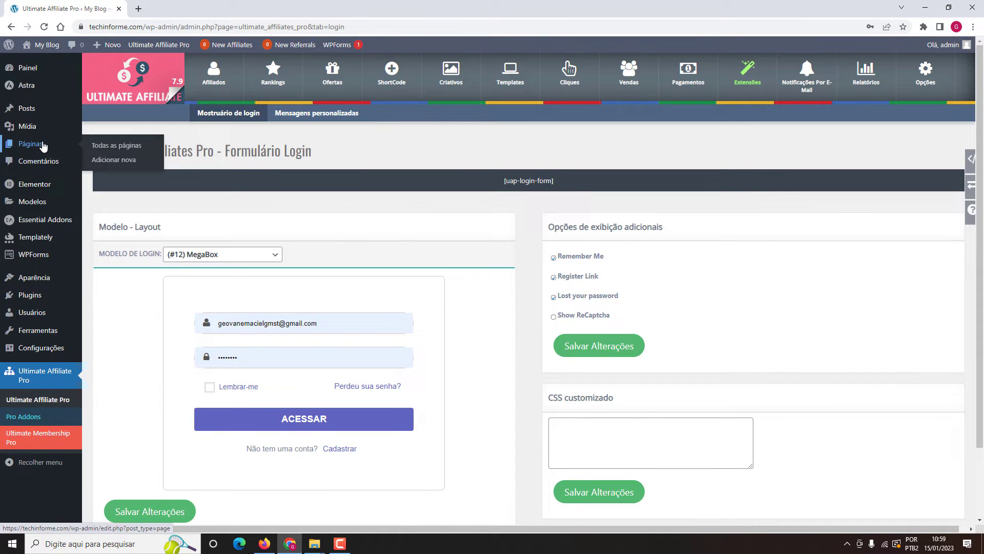
{"action": "left_click", "coordinate": [98, 144]}
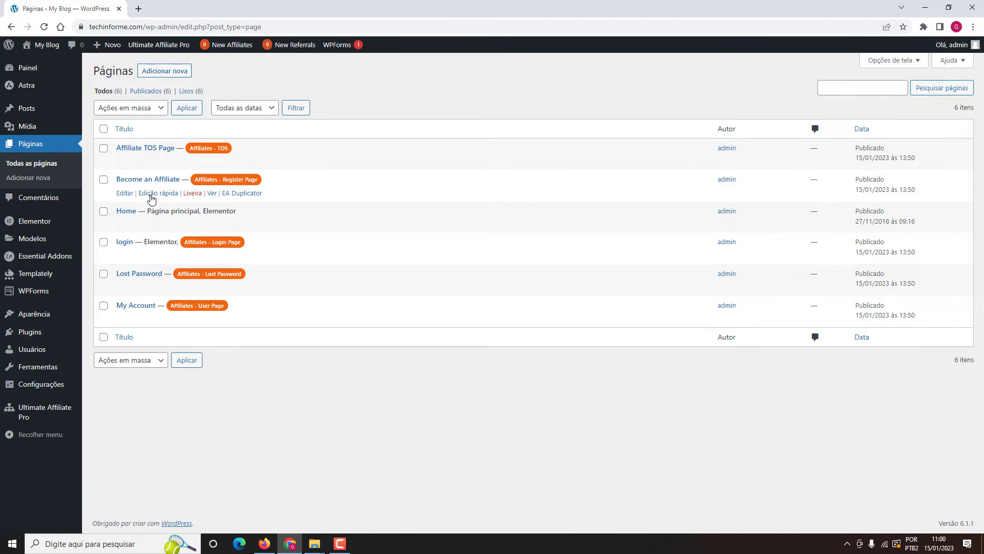
Step: Quick-edit the Become an Affiliate page, setting its title to Cadastro and its slug to cadastro, update it, and reload the page list
{"action": "left_click", "coordinate": [151, 195]}
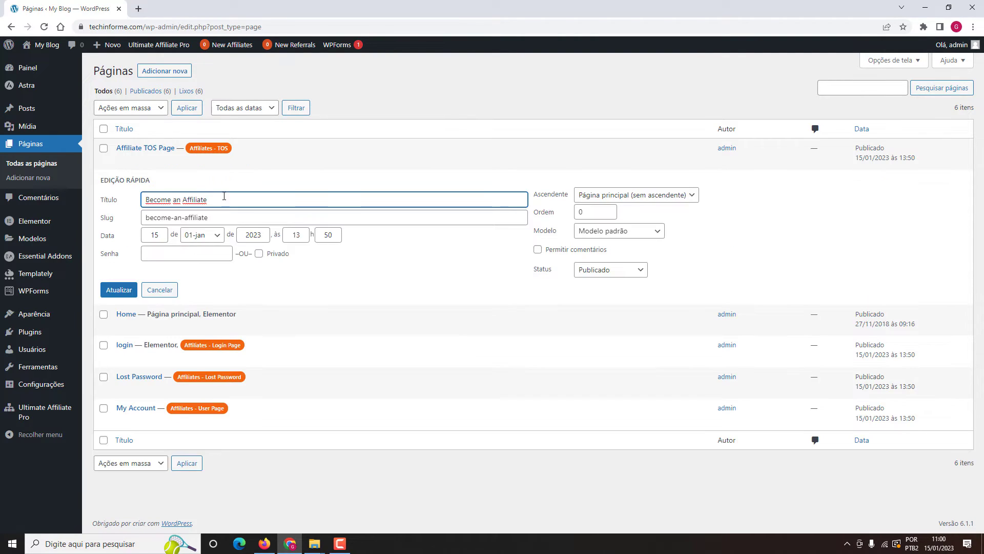
{"action": "left_click_drag", "start_coordinate": [226, 199], "coordinate": [115, 204]}
{"action": "type", "text": "cadastro"}
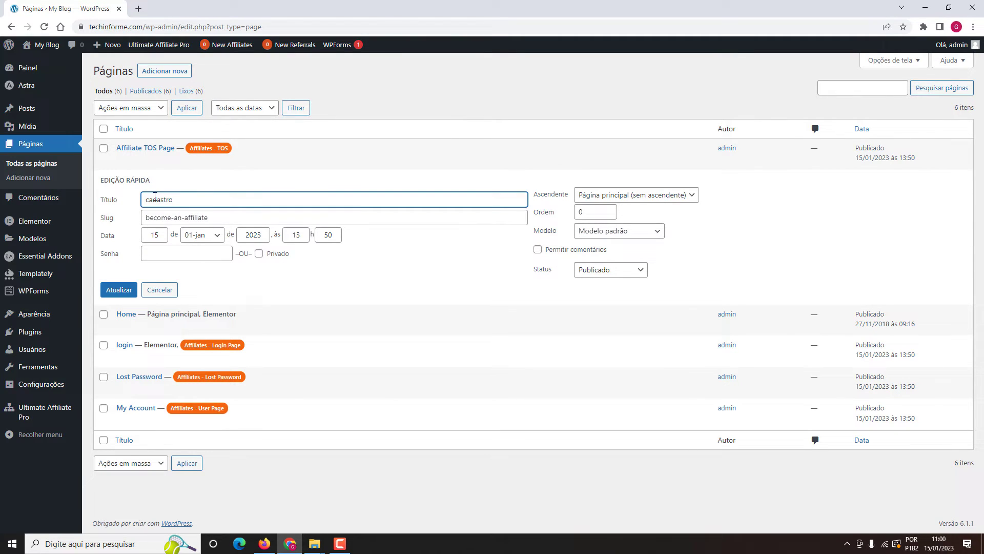
{"action": "left_click_drag", "start_coordinate": [150, 199], "coordinate": [141, 201]}
{"action": "type", "text": "C"}
{"action": "left_click_drag", "start_coordinate": [216, 215], "coordinate": [107, 230]}
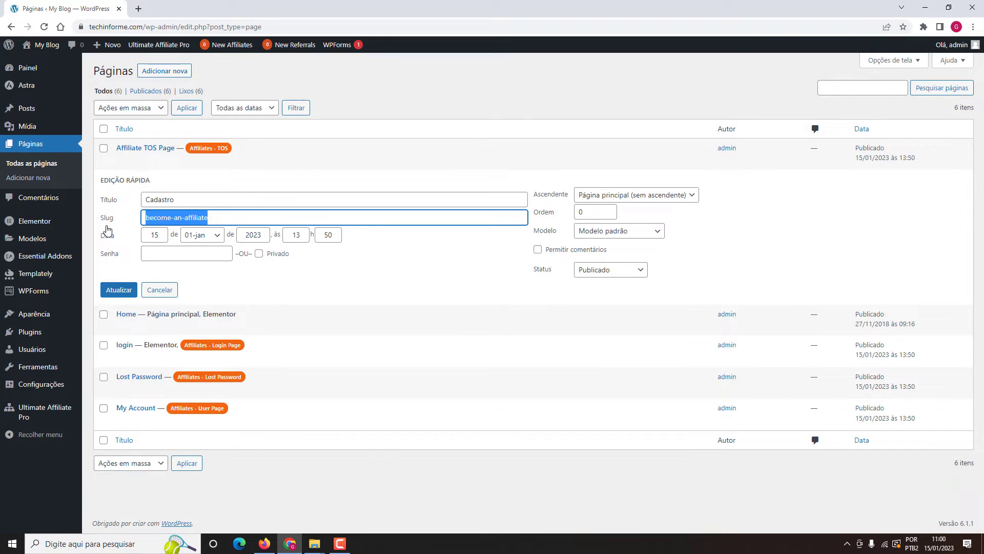
{"action": "type", "text": "cadastro"}
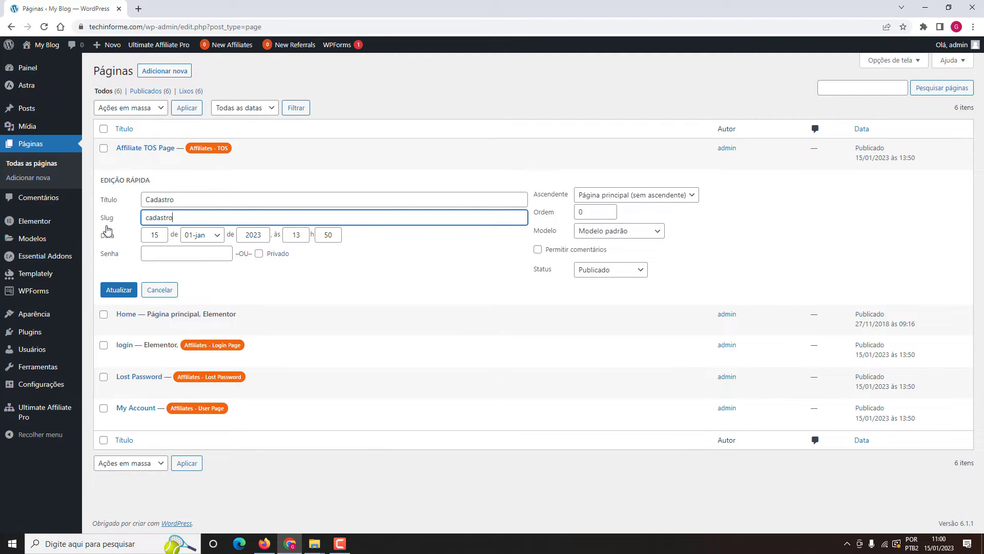
{"action": "left_click", "coordinate": [116, 291]}
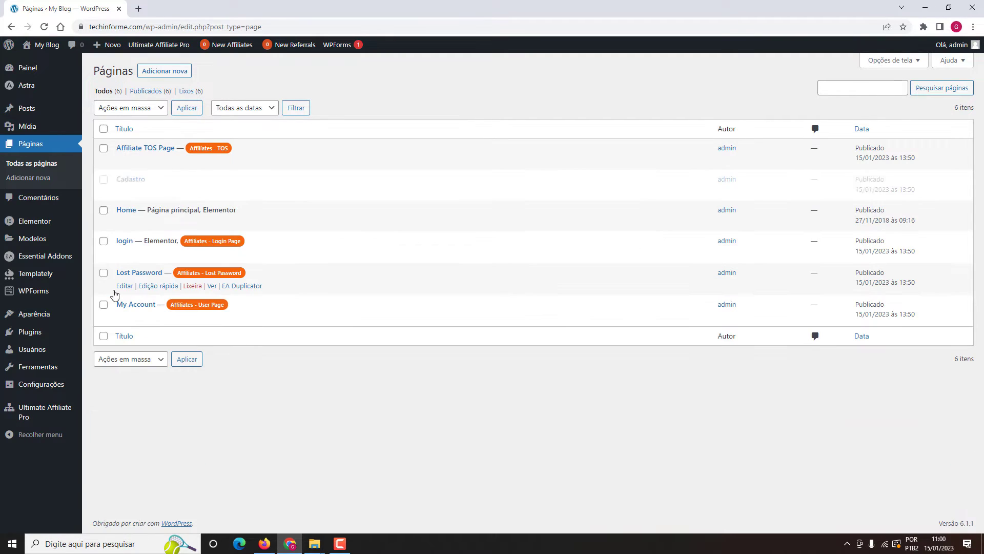
{"action": "left_click", "coordinate": [44, 29]}
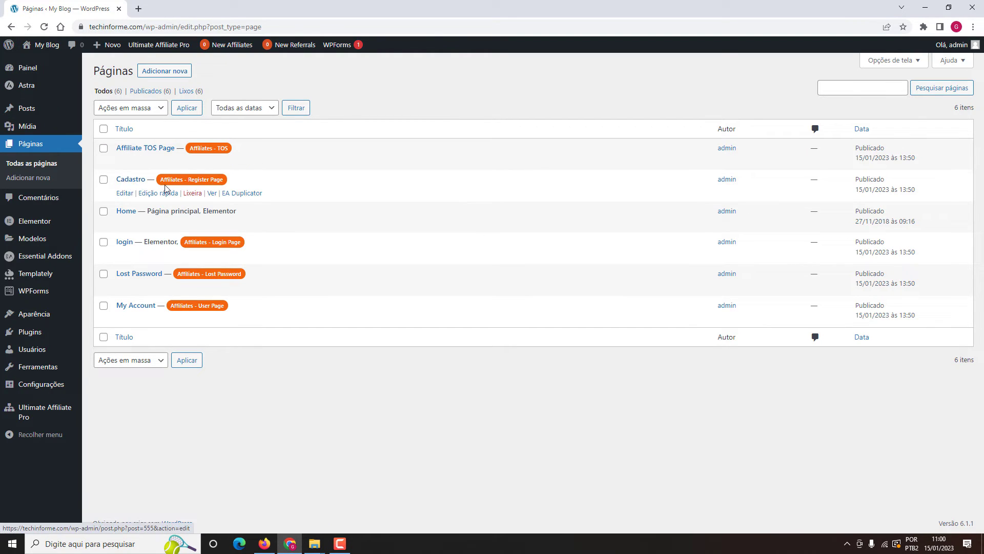
{"action": "right_click", "coordinate": [212, 200]}
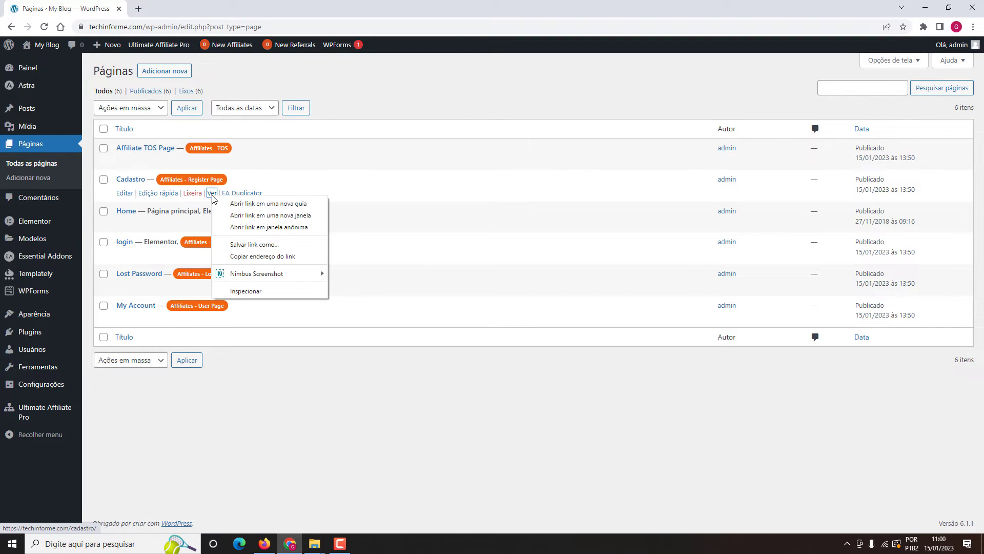
{"action": "left_click", "coordinate": [256, 255]}
{"action": "left_click", "coordinate": [272, 543]}
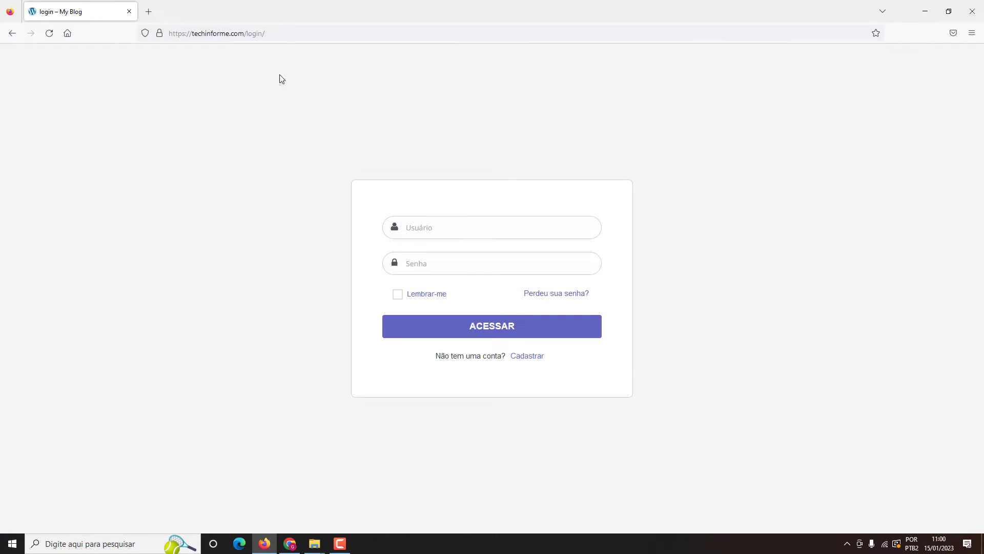
{"action": "left_click", "coordinate": [276, 31]}
{"action": "type", "text": "https://techinforme.com/cadastro/"}
{"action": "key", "text": "Return"}
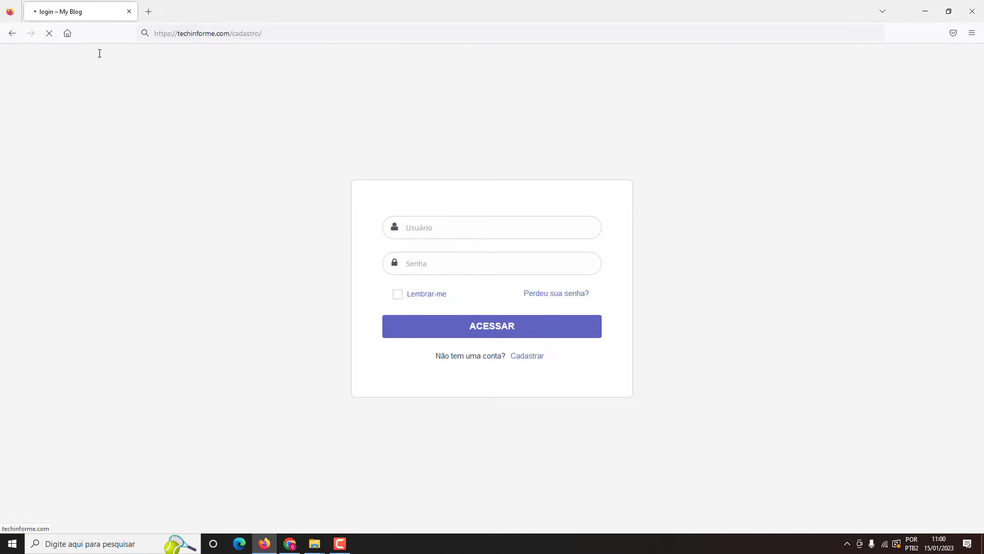
Step: Examine the fields and layout of the registration form on the Cadastro page
{"action": "scroll", "coordinate": [347, 202], "scroll_direction": "down", "scroll_amount": 7}
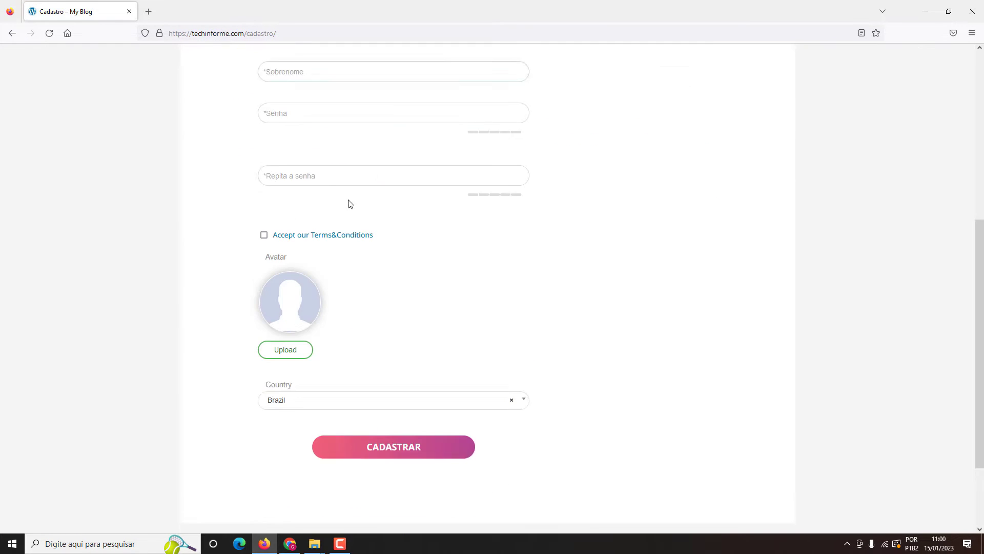
{"action": "scroll", "coordinate": [364, 274], "scroll_direction": "up", "scroll_amount": 5}
{"action": "scroll", "coordinate": [367, 275], "scroll_direction": "up", "scroll_amount": 2}
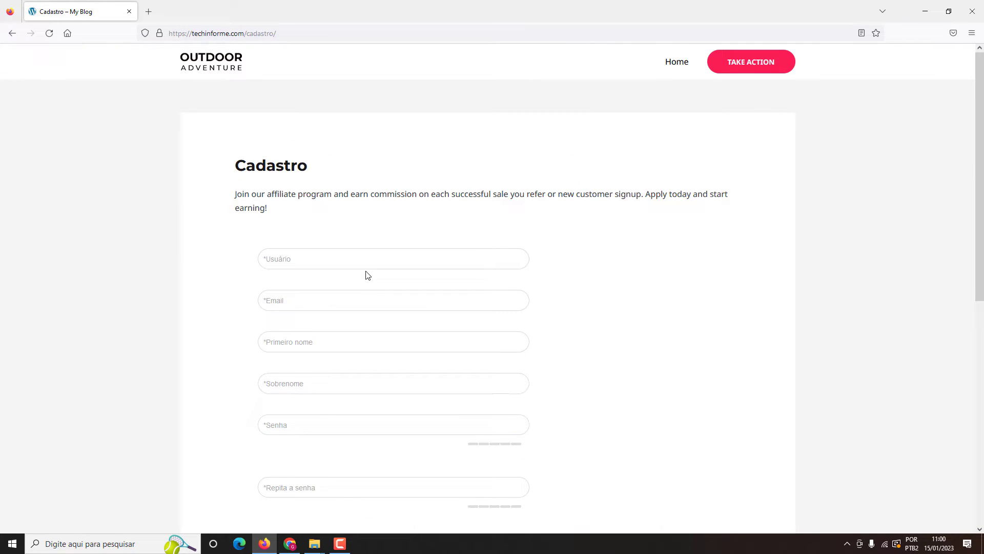
{"action": "left_click", "coordinate": [361, 256]}
{"action": "scroll", "coordinate": [362, 255], "scroll_direction": "down", "scroll_amount": 1}
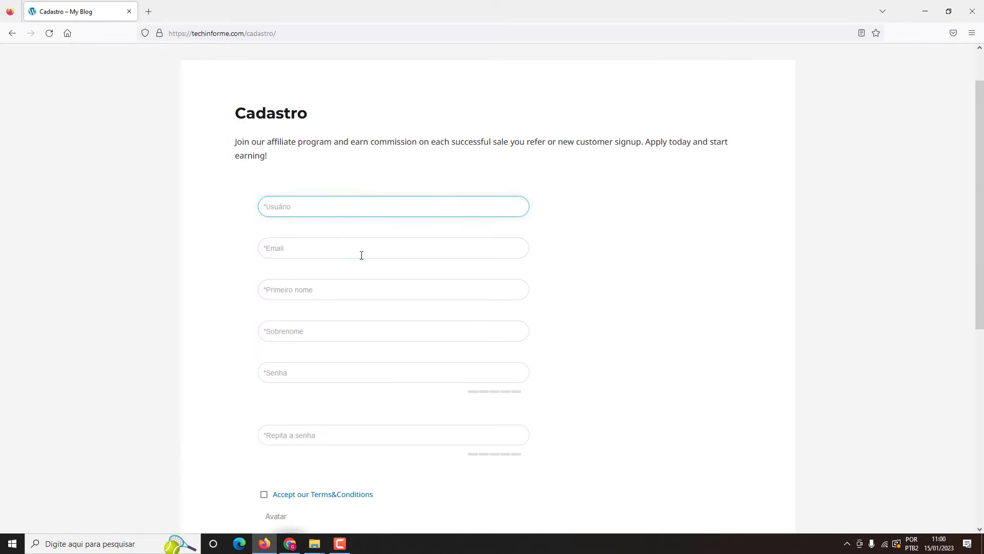
{"action": "scroll", "coordinate": [361, 255], "scroll_direction": "down", "scroll_amount": 5}
{"action": "scroll", "coordinate": [361, 257], "scroll_direction": "up", "scroll_amount": 5}
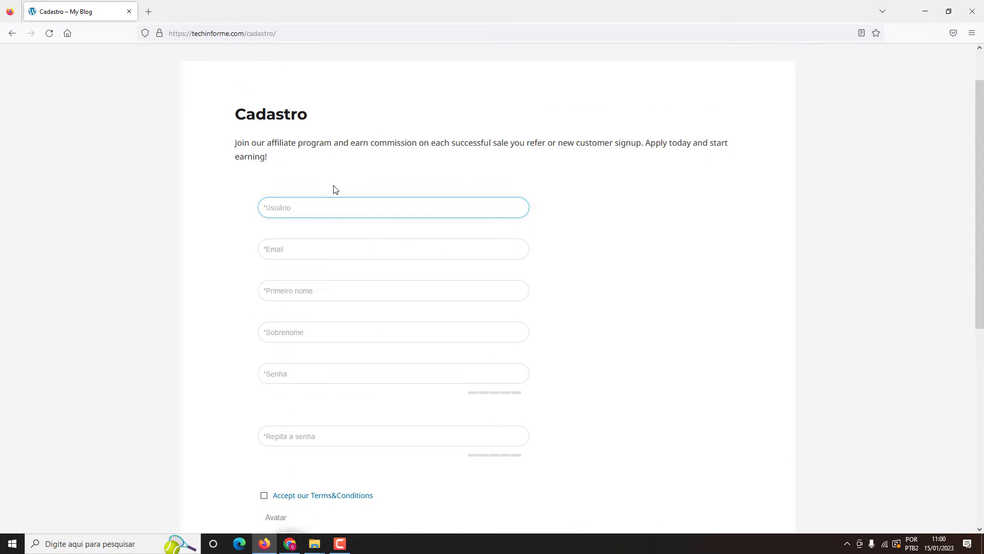
{"action": "scroll", "coordinate": [333, 184], "scroll_direction": "up", "scroll_amount": 1}
{"action": "scroll", "coordinate": [331, 177], "scroll_direction": "down", "scroll_amount": 1}
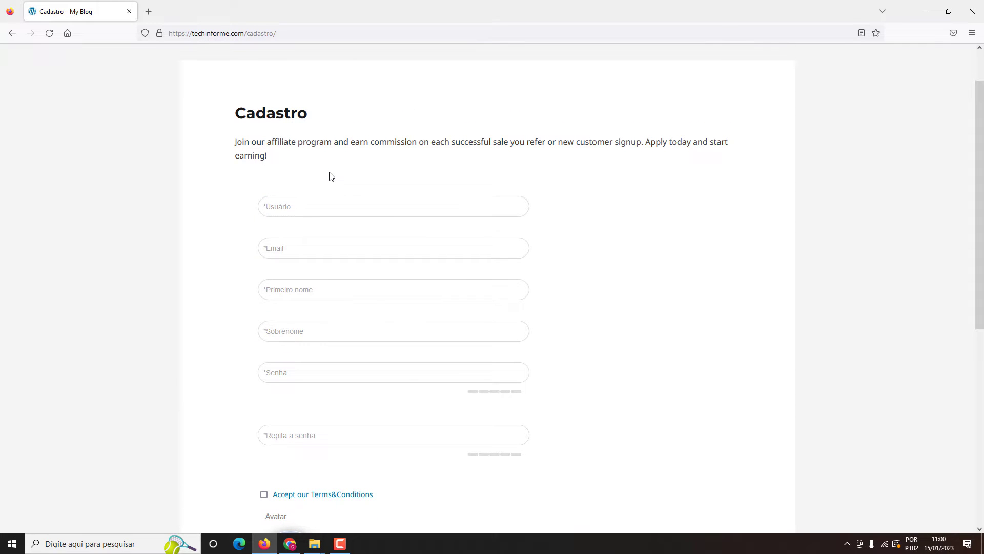
Step: Switch back to Chrome and open the Formulário de cadastro template settings of Ultimate Affiliate Pro
{"action": "left_click", "coordinate": [290, 543]}
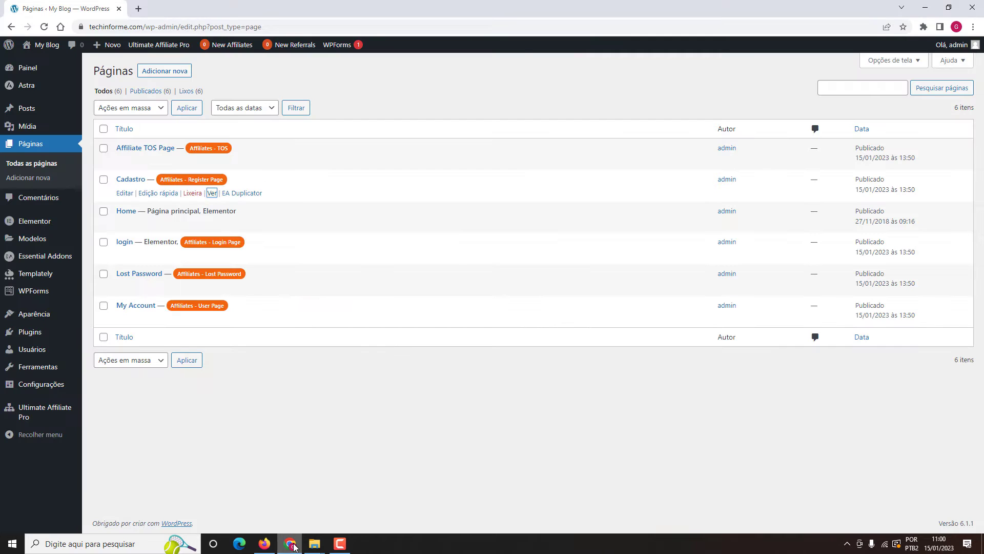
{"action": "left_click", "coordinate": [23, 414]}
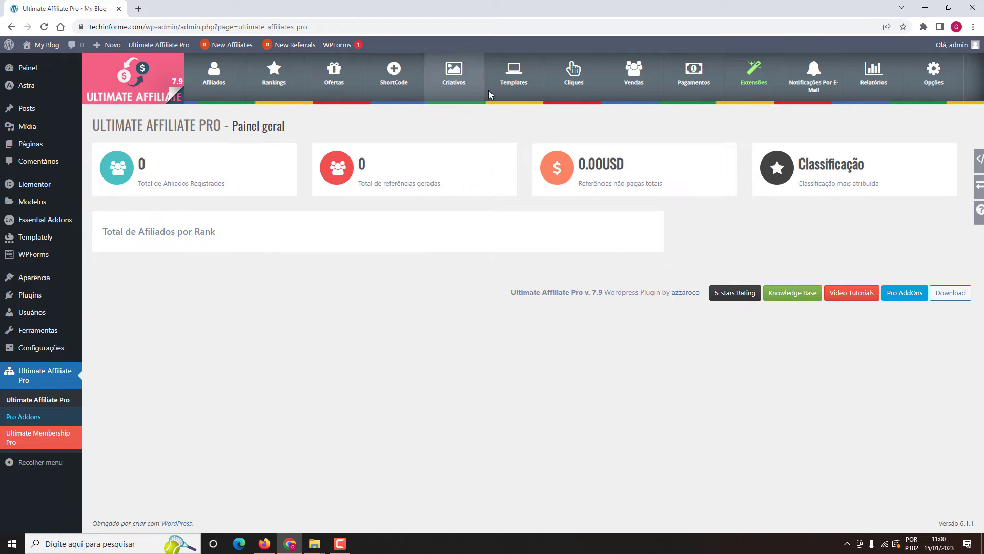
{"action": "left_click", "coordinate": [510, 80]}
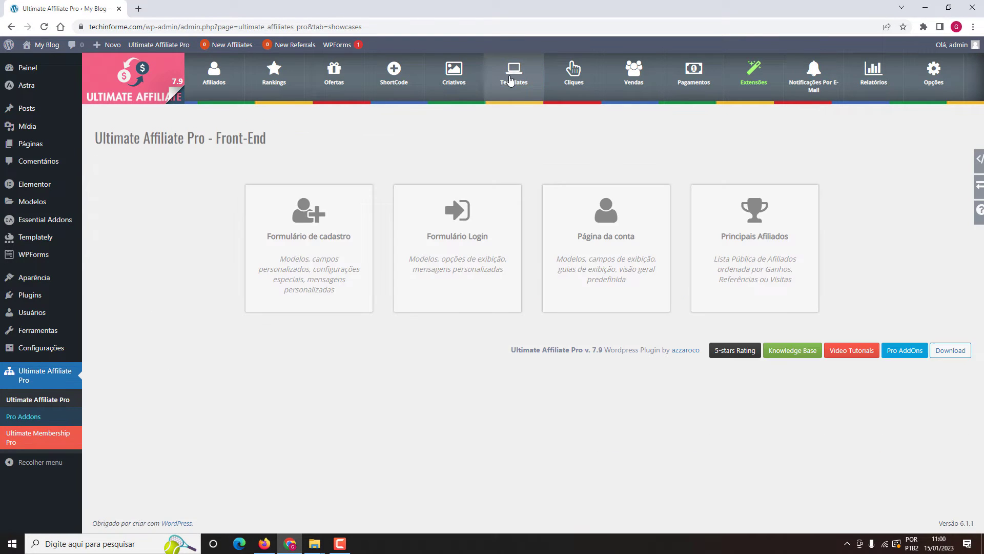
{"action": "left_click", "coordinate": [304, 225]}
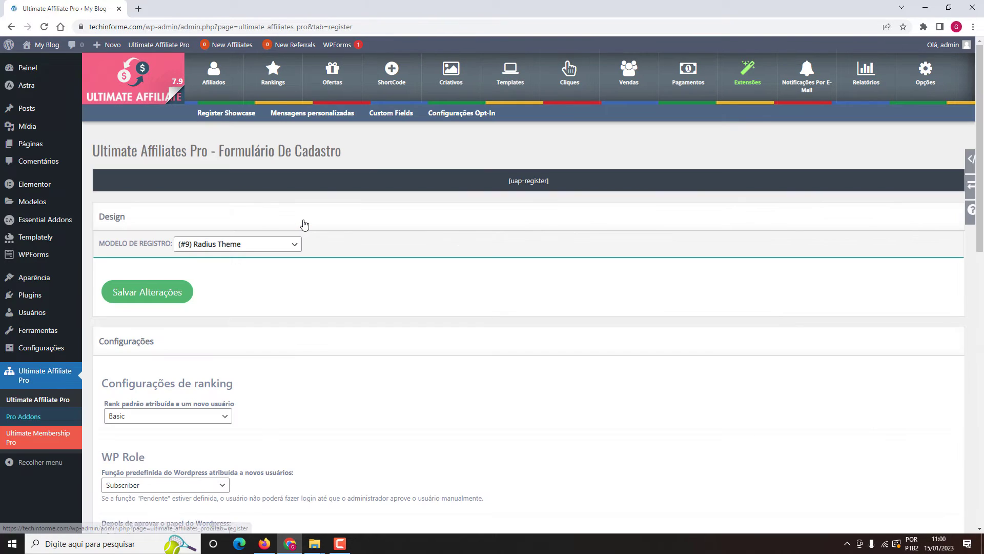
Step: Preview the (#14) Ultimate Member and (#7) BackBox Theme templates for the registration form
{"action": "scroll", "coordinate": [304, 225], "scroll_direction": "down", "scroll_amount": 1}
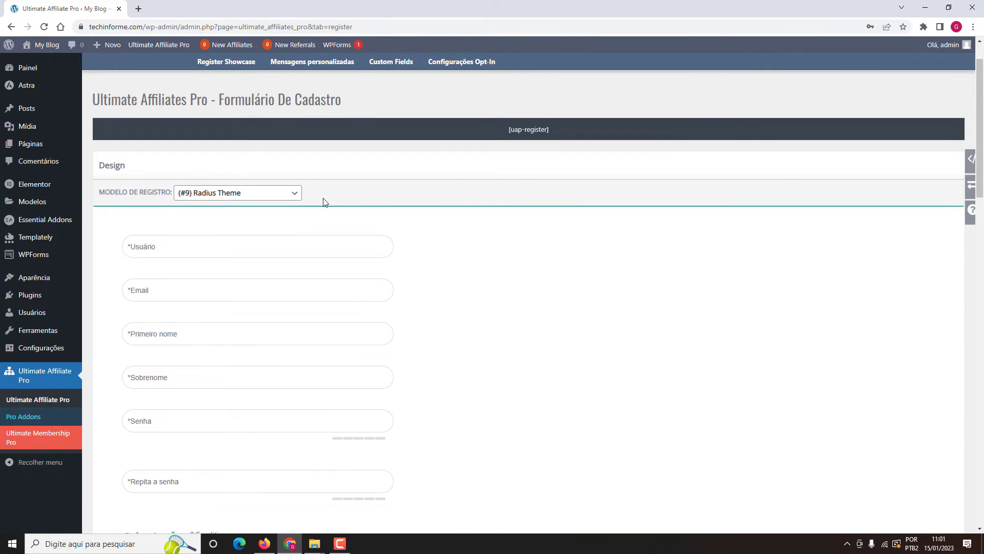
{"action": "scroll", "coordinate": [313, 200], "scroll_direction": "down", "scroll_amount": 3}
{"action": "scroll", "coordinate": [192, 229], "scroll_direction": "up", "scroll_amount": 2}
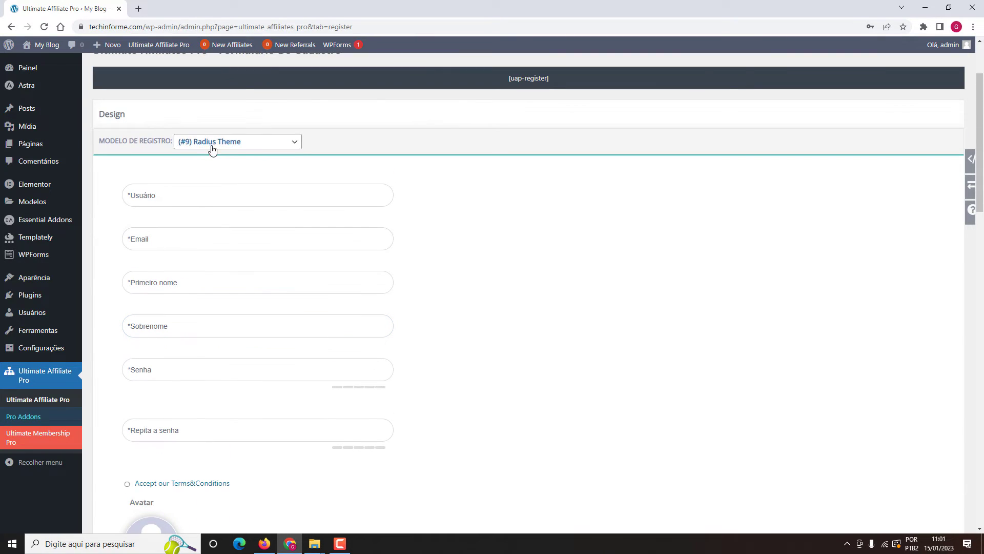
{"action": "left_click", "coordinate": [207, 147]}
{"action": "left_click", "coordinate": [212, 161]}
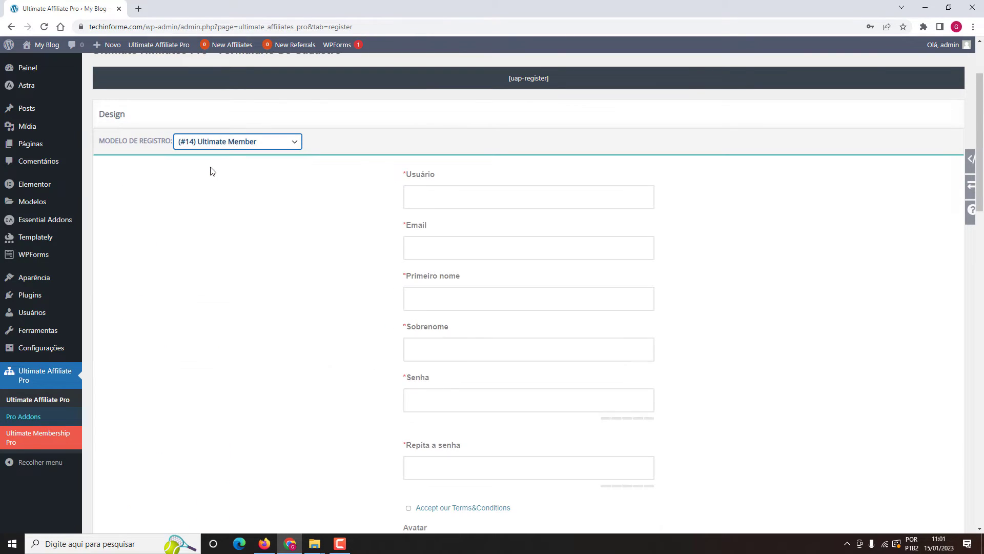
{"action": "left_click", "coordinate": [223, 146]}
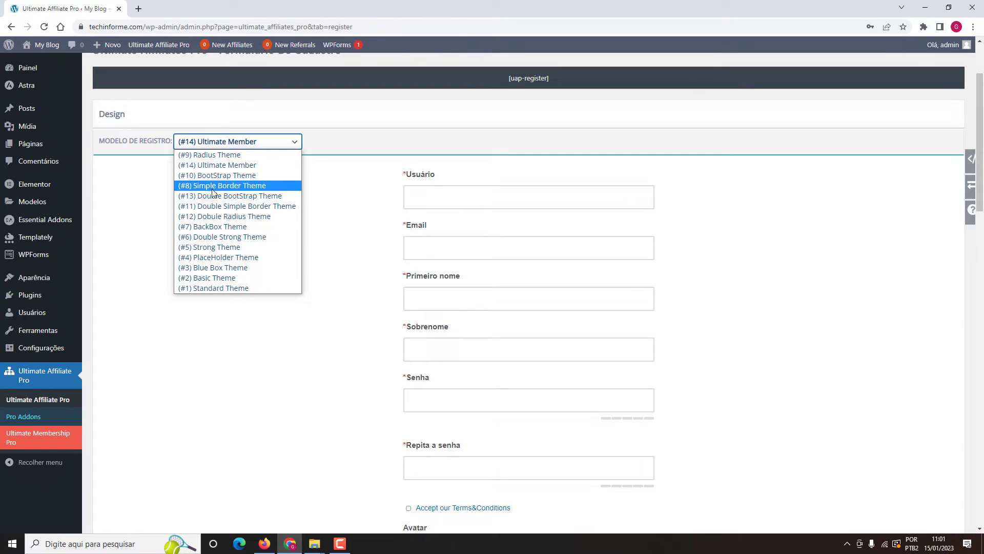
{"action": "left_click", "coordinate": [218, 228]}
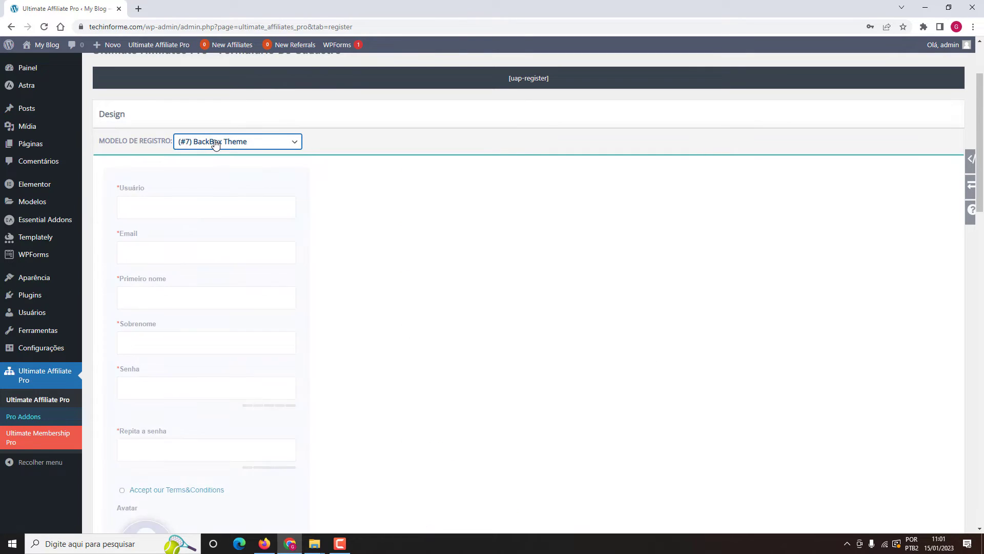
Step: Choose the (#4) PlaceHolder Theme as the registration form template and check its preview
{"action": "left_click", "coordinate": [216, 145]}
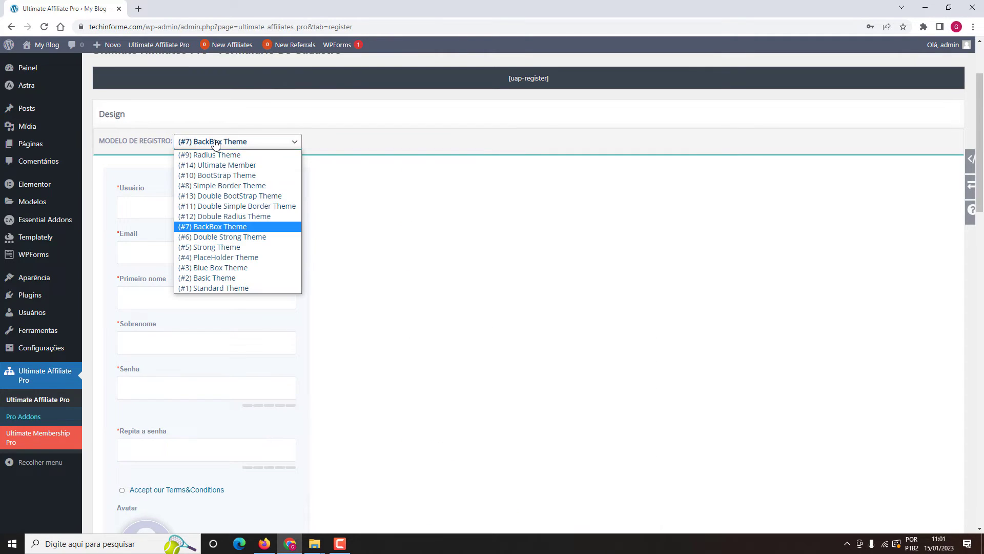
{"action": "left_click", "coordinate": [221, 256]}
{"action": "scroll", "coordinate": [208, 176], "scroll_direction": "down", "scroll_amount": 3}
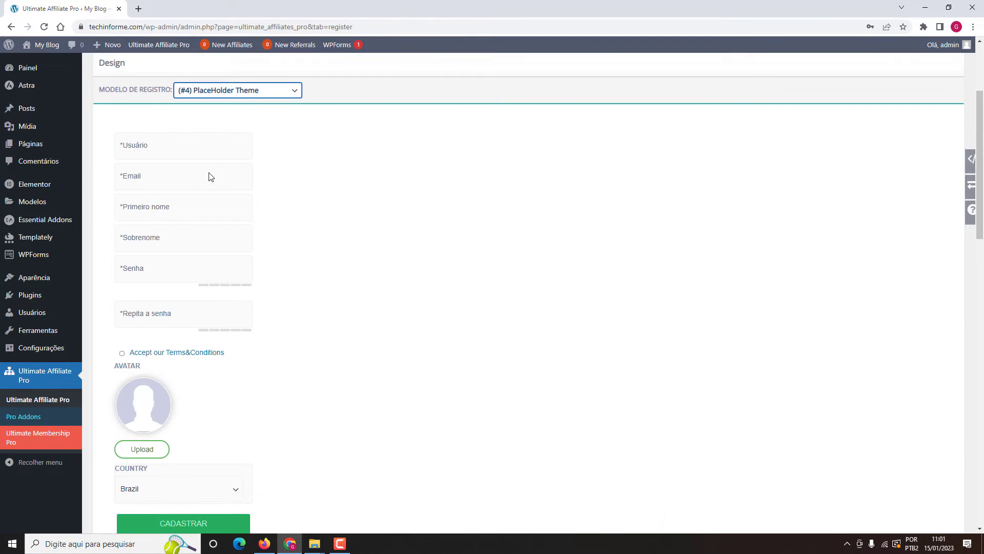
{"action": "scroll", "coordinate": [196, 189], "scroll_direction": "up", "scroll_amount": 3}
Step: Review the registration form settings, turn on automatic login after registration (Login automático após o registro), and save the changes
{"action": "scroll", "coordinate": [196, 186], "scroll_direction": "down", "scroll_amount": 10}
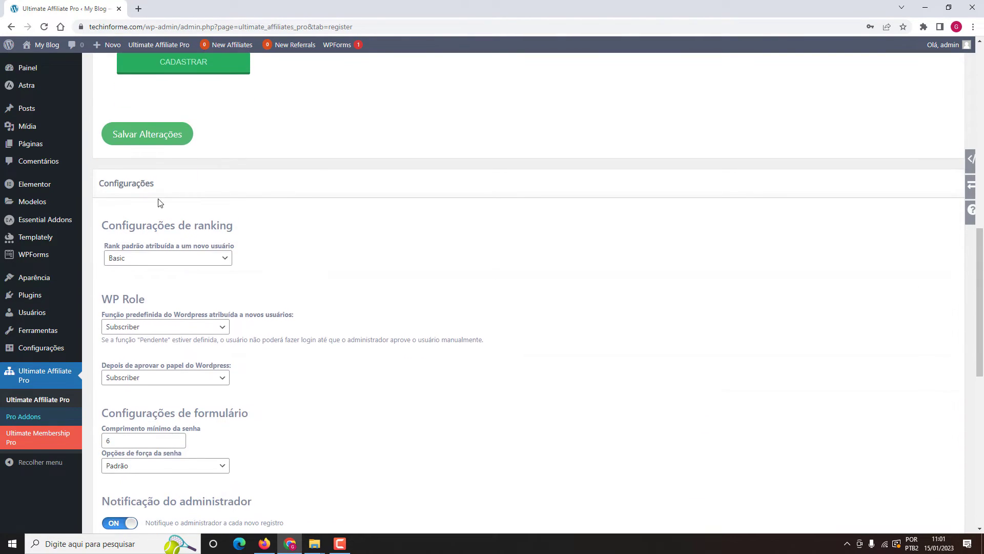
{"action": "scroll", "coordinate": [164, 201], "scroll_direction": "down", "scroll_amount": 1}
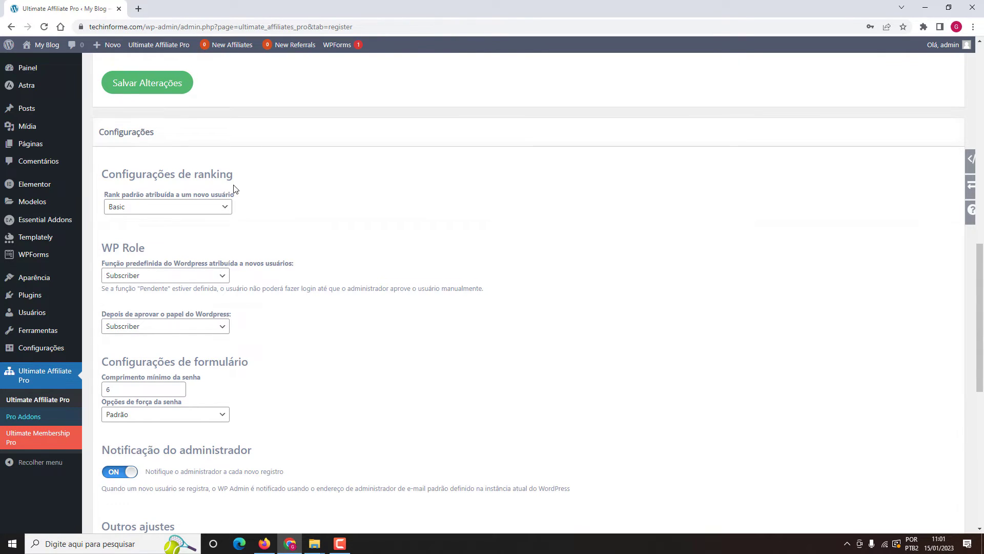
{"action": "scroll", "coordinate": [236, 184], "scroll_direction": "down", "scroll_amount": 3}
{"action": "scroll", "coordinate": [175, 299], "scroll_direction": "down", "scroll_amount": 2}
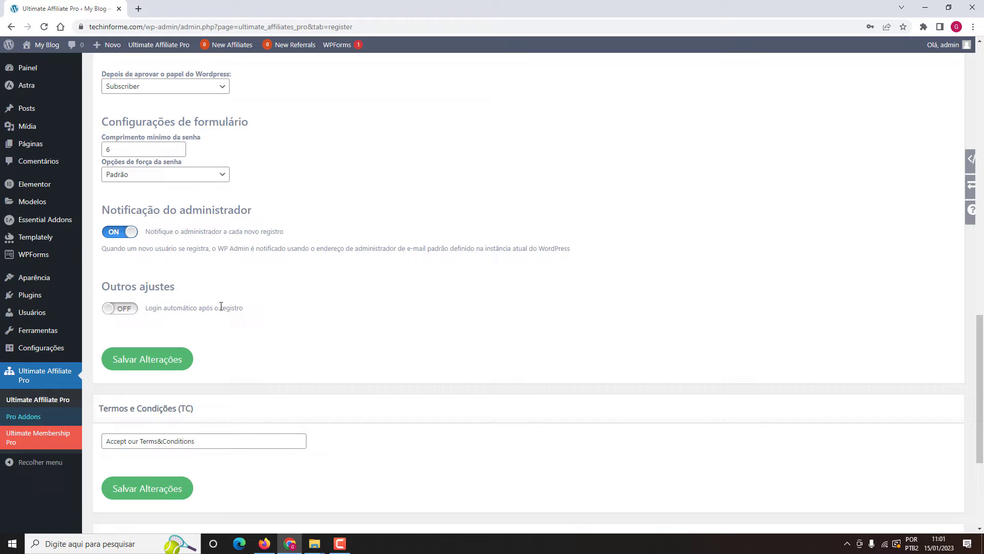
{"action": "left_click", "coordinate": [124, 310]}
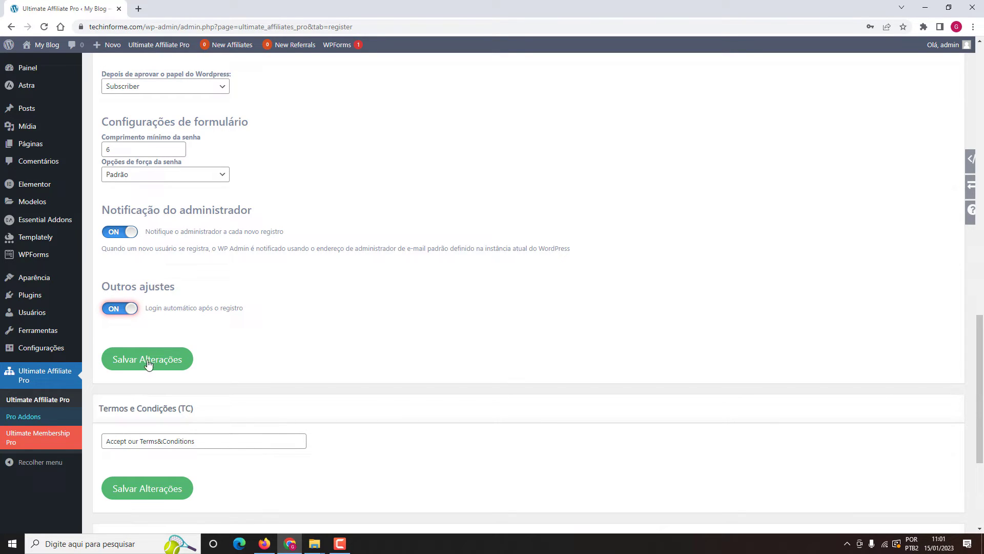
{"action": "scroll", "coordinate": [146, 364], "scroll_direction": "up", "scroll_amount": 5}
{"action": "scroll", "coordinate": [171, 153], "scroll_direction": "down", "scroll_amount": 6}
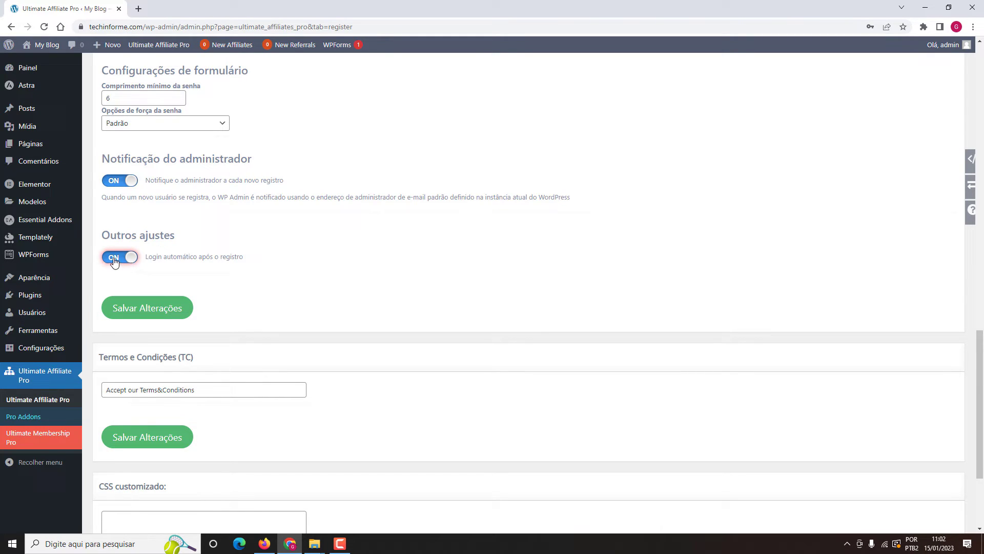
{"action": "left_click", "coordinate": [148, 310]}
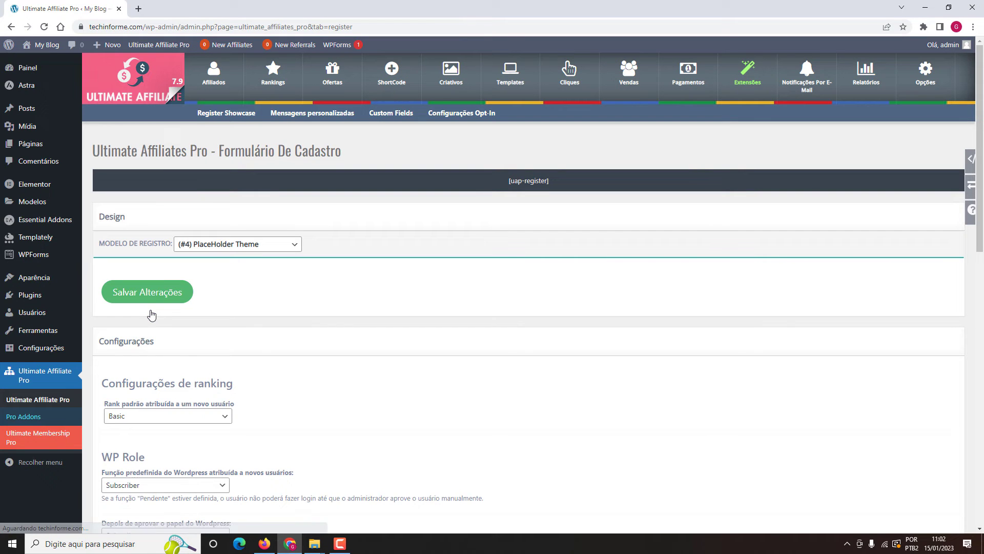
Step: Switch to Firefox, reload the Cadastro page and check the registration form with the saved template
{"action": "left_click", "coordinate": [264, 543]}
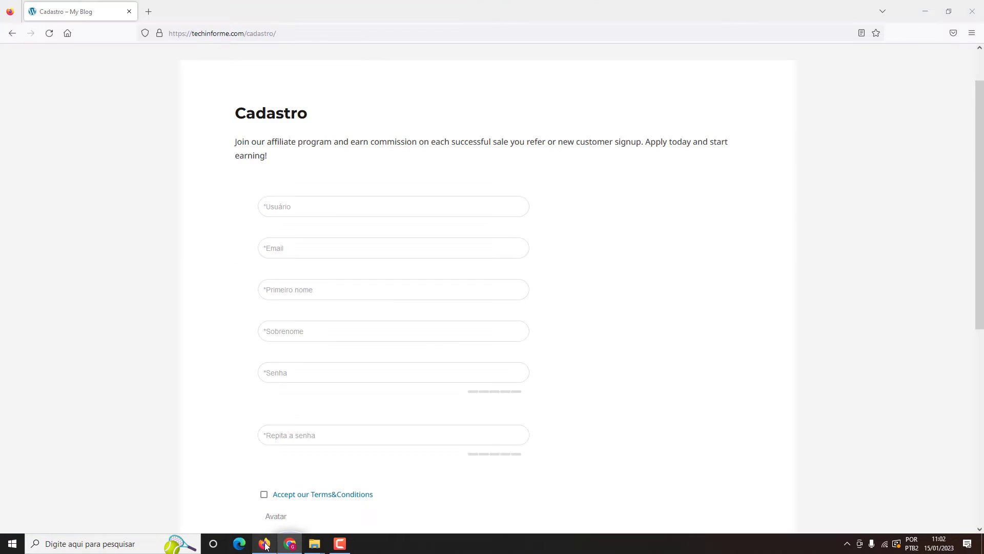
{"action": "left_click", "coordinate": [51, 35]}
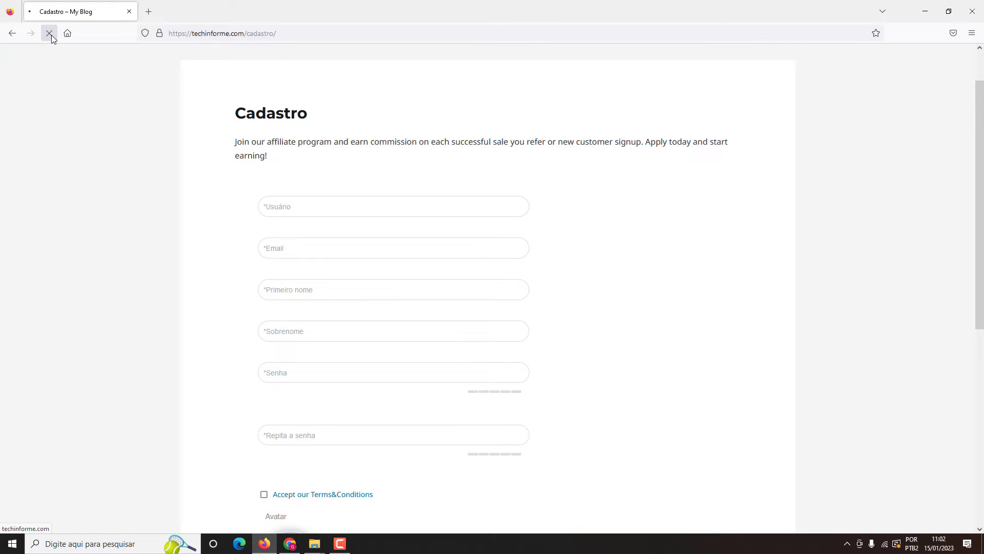
{"action": "scroll", "coordinate": [257, 128], "scroll_direction": "down", "scroll_amount": 5}
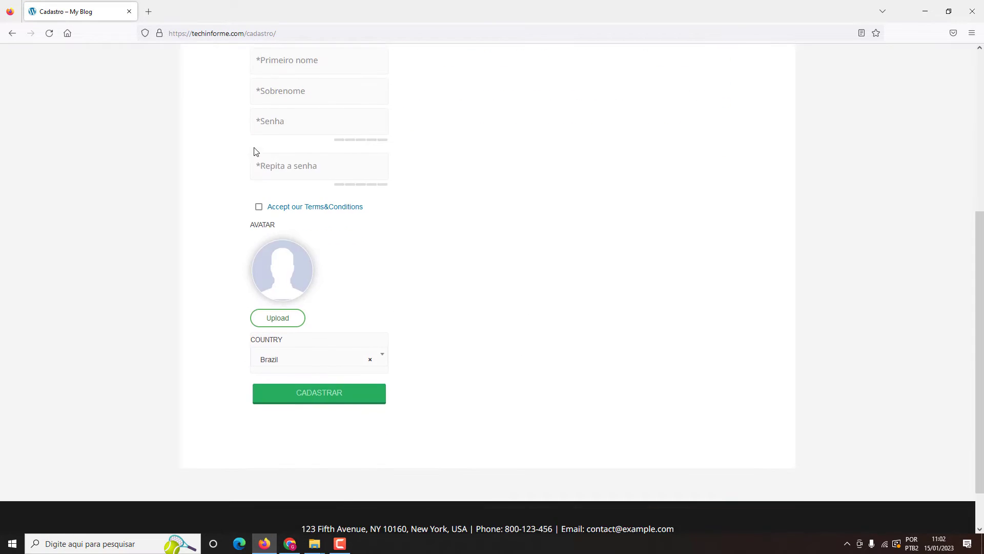
{"action": "scroll", "coordinate": [307, 179], "scroll_direction": "up", "scroll_amount": 5}
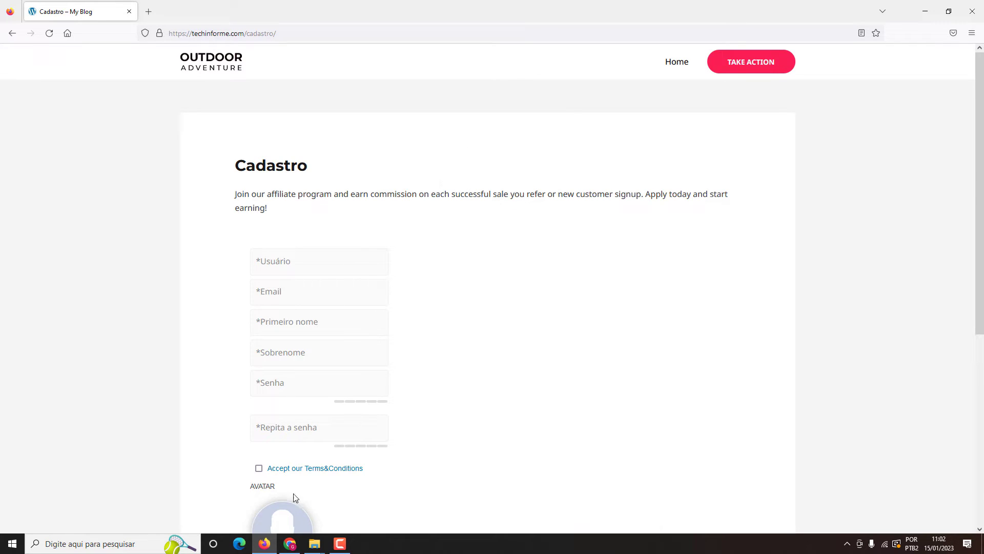
Step: Switch back to Chrome and open the Cadastro page from the WordPress page list for editing in Elementor
{"action": "left_click", "coordinate": [290, 542]}
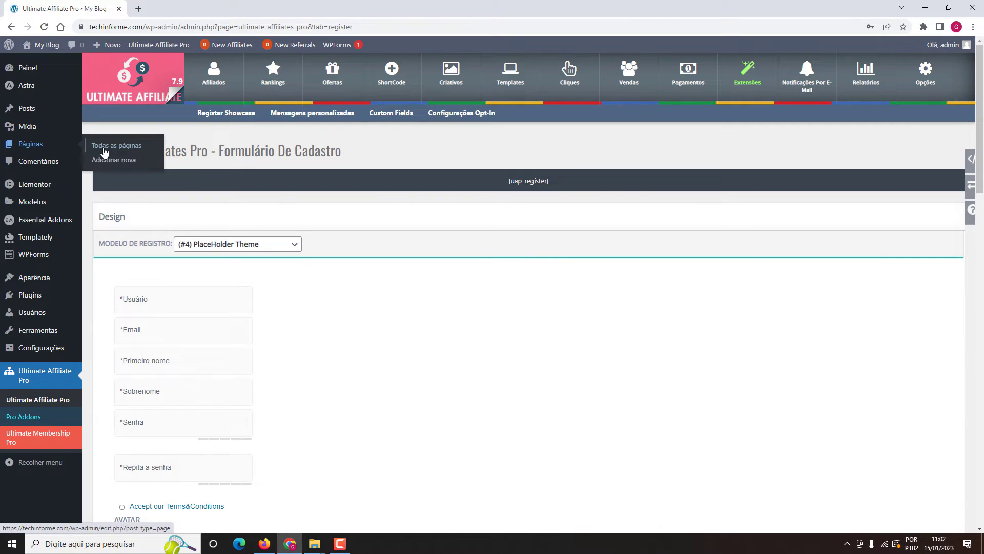
{"action": "left_click", "coordinate": [106, 147]}
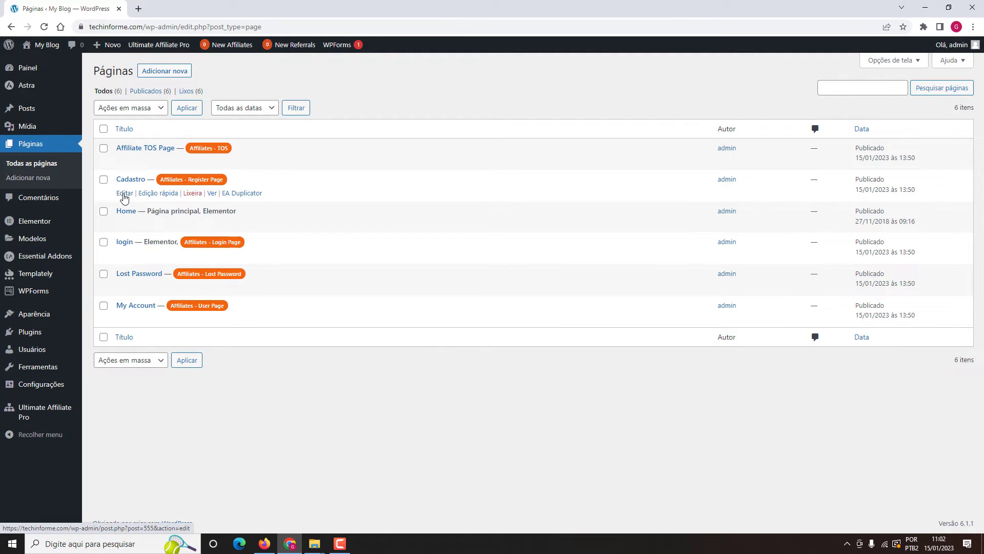
{"action": "left_click", "coordinate": [124, 194]}
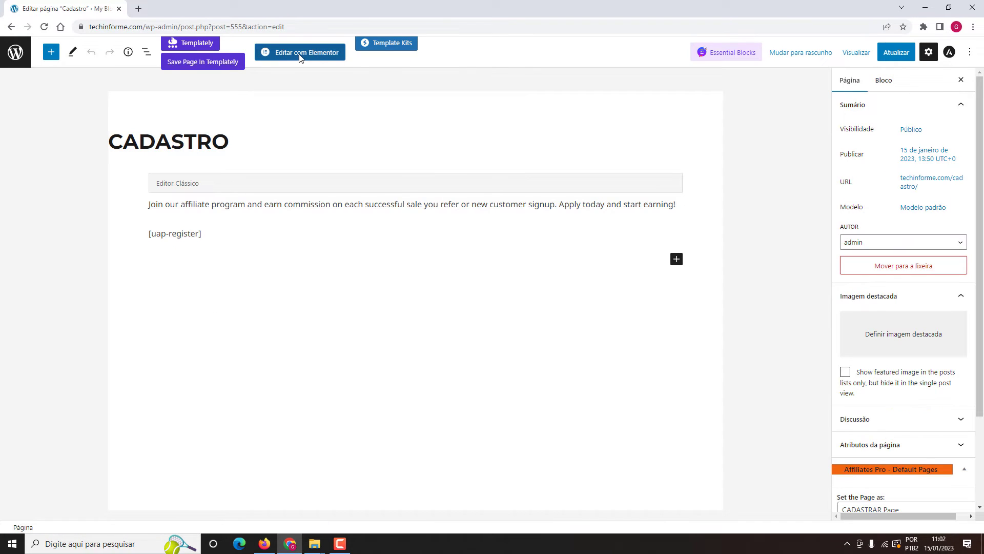
{"action": "left_click", "coordinate": [300, 53]}
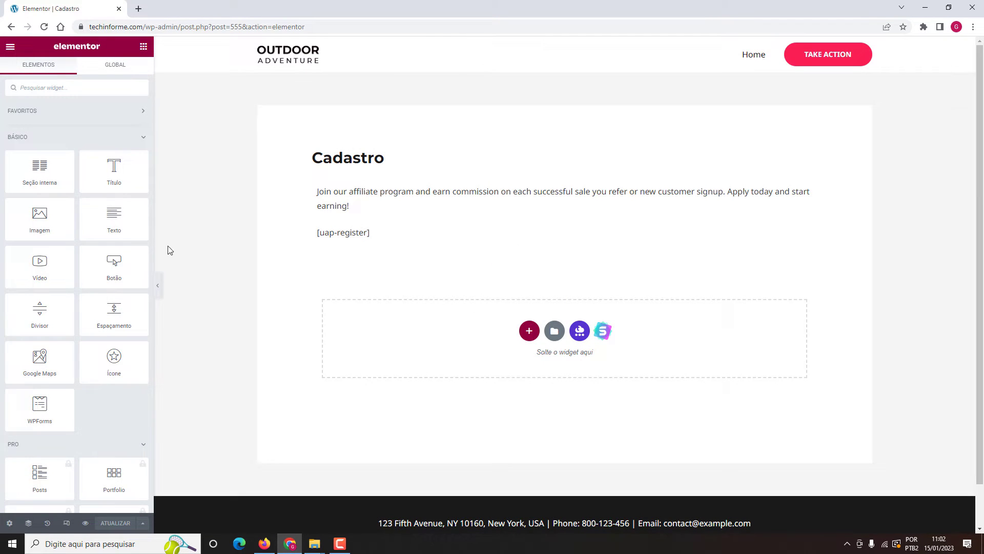
Step: Change the Cadastro page's layout (Layout da página) to one without the site's header, title and footer
{"action": "left_click", "coordinate": [9, 523]}
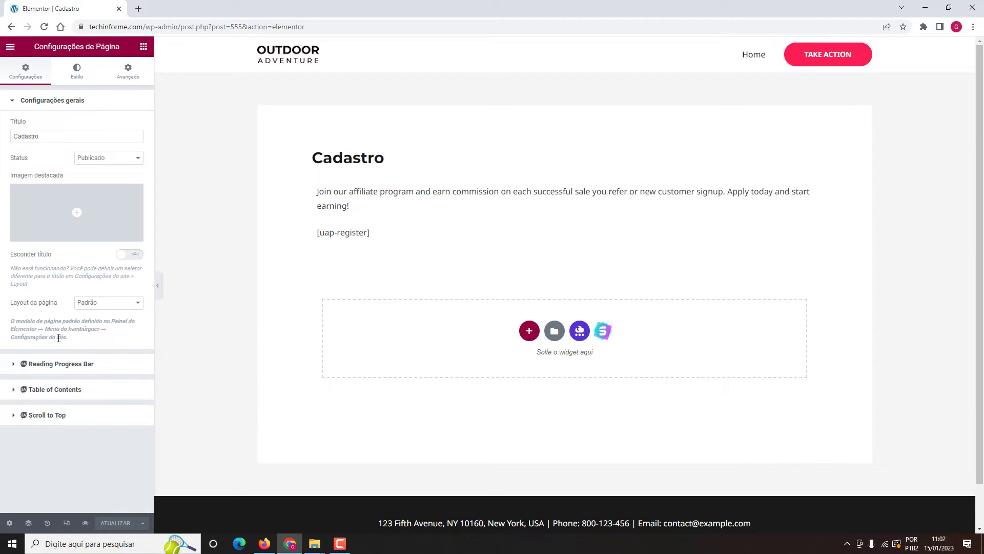
{"action": "left_click", "coordinate": [85, 305]}
{"action": "left_click", "coordinate": [89, 320]}
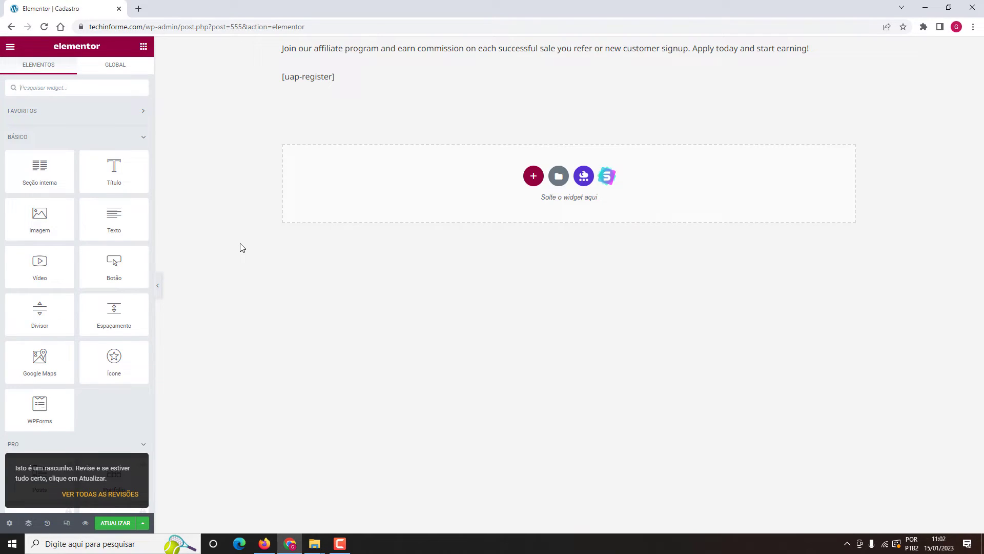
Step: Set the height (Altura) of the section containing the registration shortcode to Ajustar à tela
{"action": "mouse_move", "coordinate": [488, 86]}
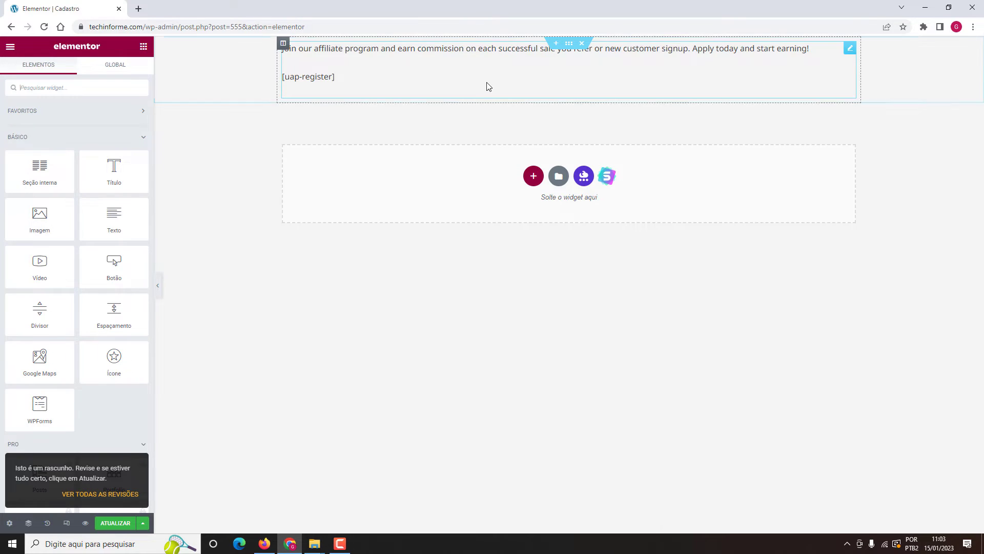
{"action": "left_click", "coordinate": [569, 46]}
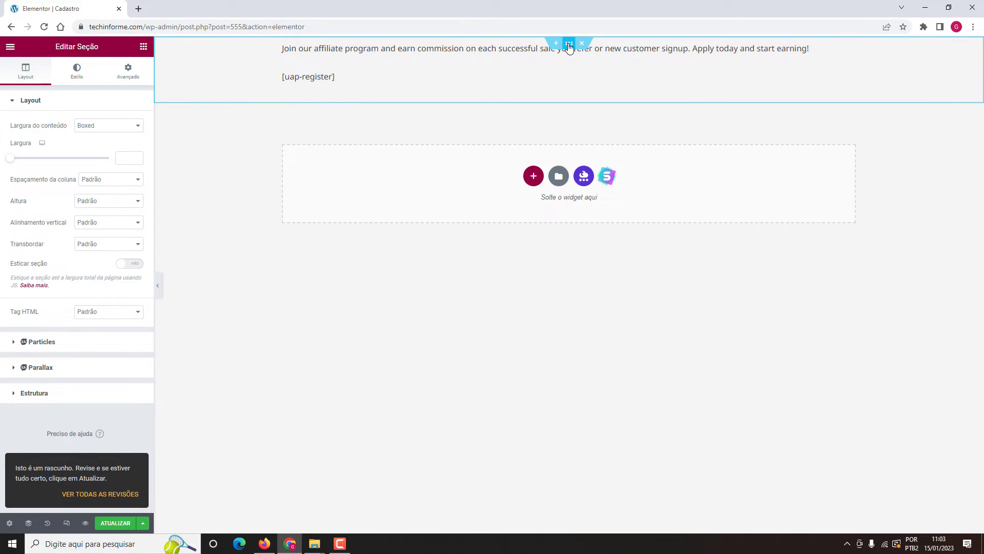
{"action": "left_click", "coordinate": [109, 203]}
{"action": "left_click", "coordinate": [111, 220]}
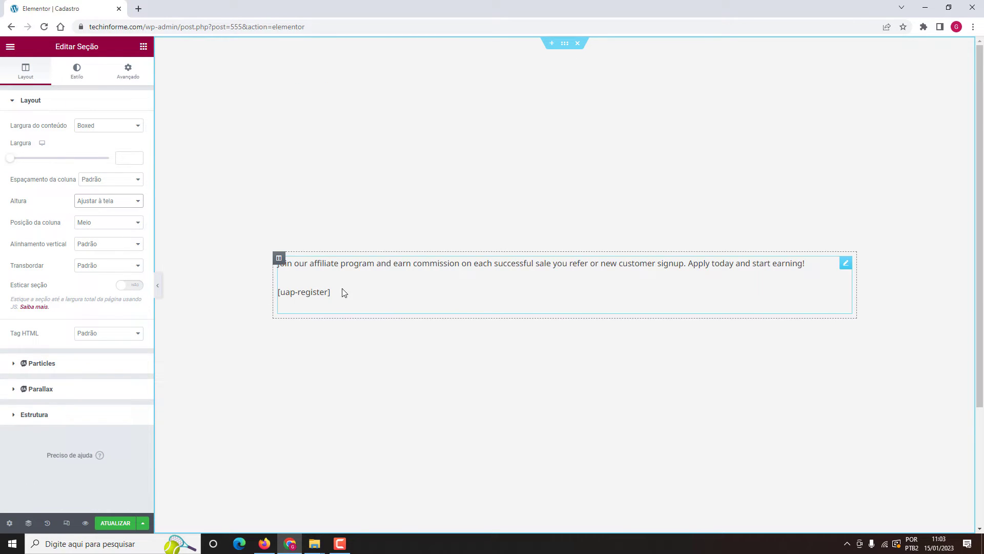
Step: Delete the English introductory paragraph and its empty line from the text widget, keeping only the [uap-register] shortcode
{"action": "left_click", "coordinate": [845, 264]}
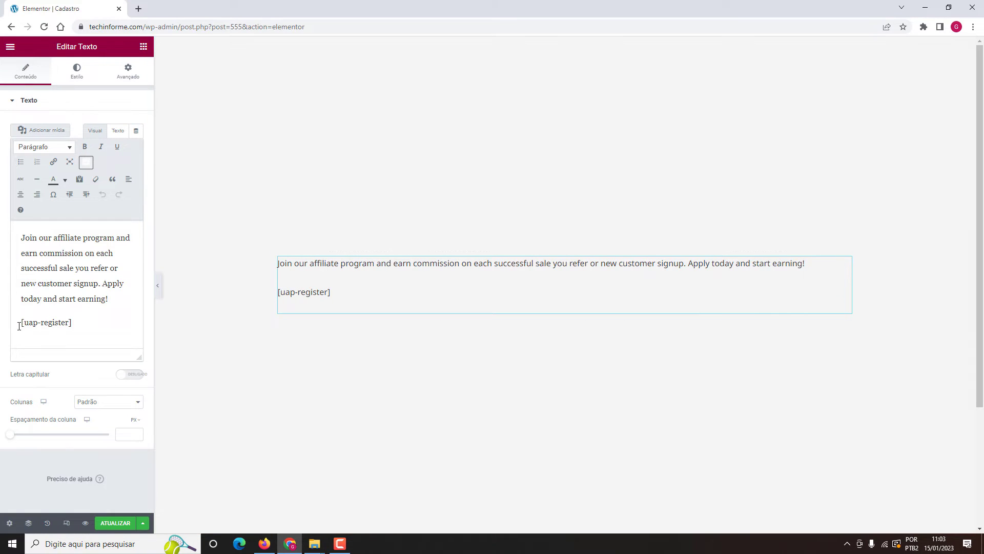
{"action": "left_click_drag", "start_coordinate": [20, 326], "coordinate": [74, 327]}
{"action": "left_click", "coordinate": [77, 324]}
{"action": "left_click_drag", "start_coordinate": [111, 309], "coordinate": [36, 252]}
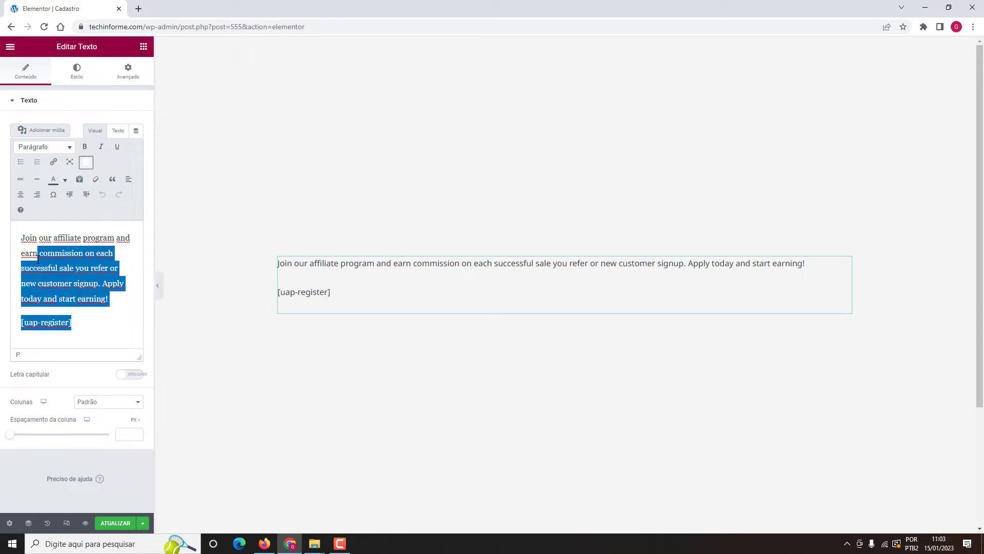
{"action": "left_click", "coordinate": [49, 268]}
{"action": "left_click_drag", "start_coordinate": [109, 300], "coordinate": [13, 231]}
{"action": "key", "text": "BackSpace"}
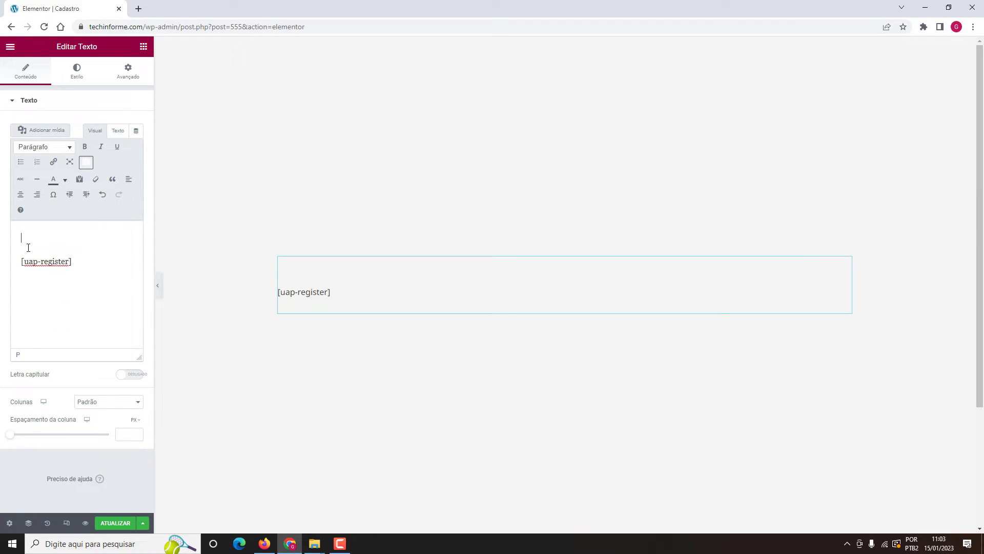
{"action": "key", "text": "BackSpace"}
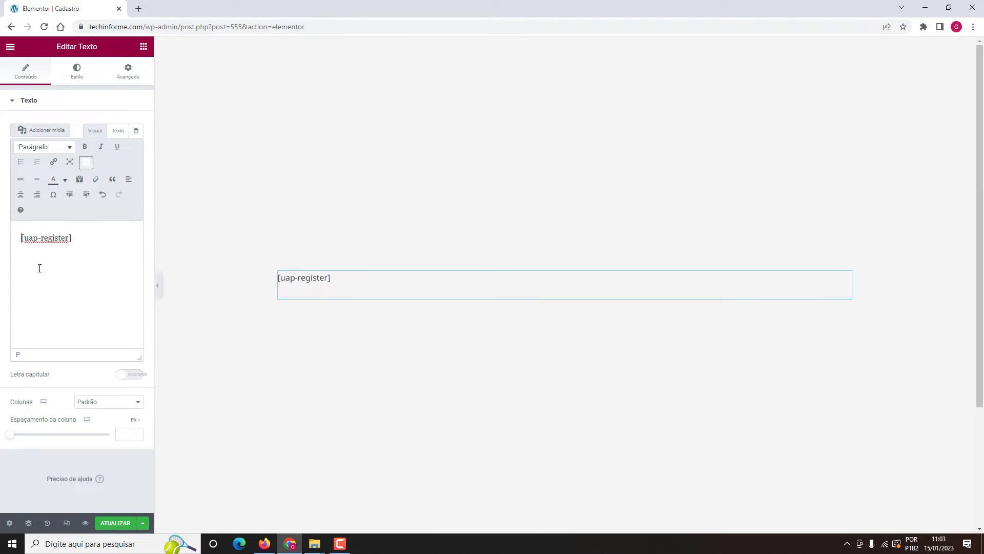
Step: Try to center the registration form by adding a <center> tag before [uap-register] in the visual editor
{"action": "type", "text": "<>"}
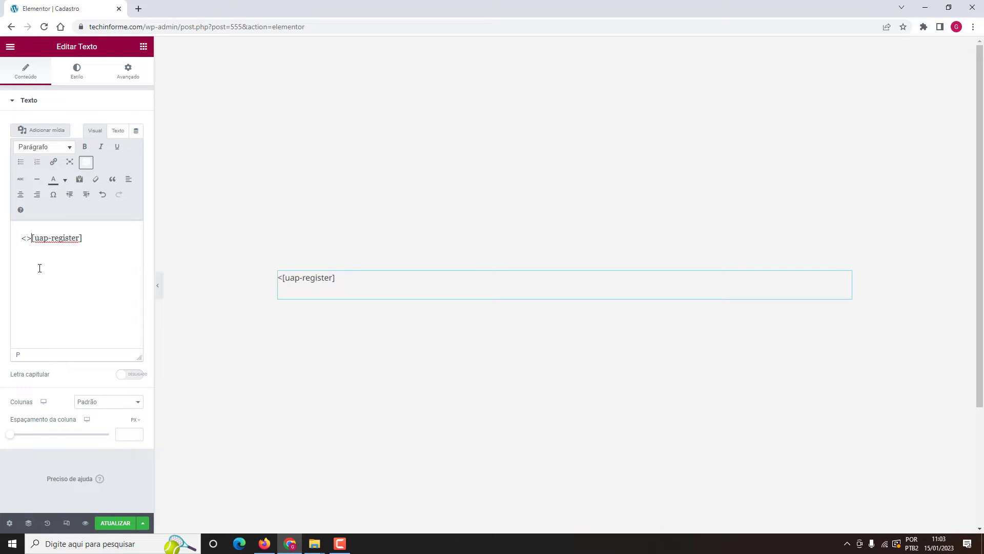
{"action": "key", "text": "Left"}
{"action": "type", "text": "center"}
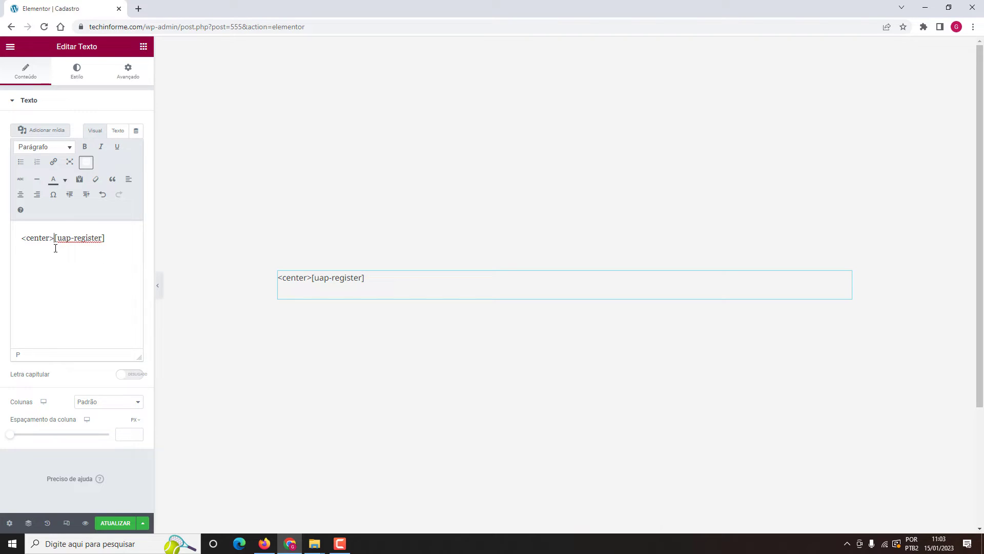
Step: Replace the escaped tag before [uap-register] with <center> in the text widget's HTML source
{"action": "left_click", "coordinate": [118, 131]}
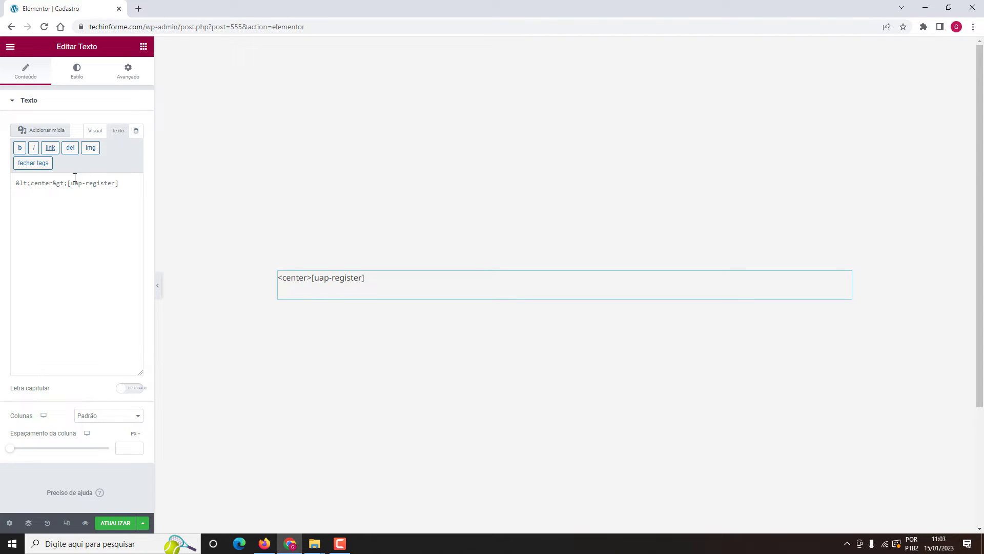
{"action": "left_click_drag", "start_coordinate": [68, 184], "coordinate": [1, 187]}
{"action": "key", "text": "BackSpace"}
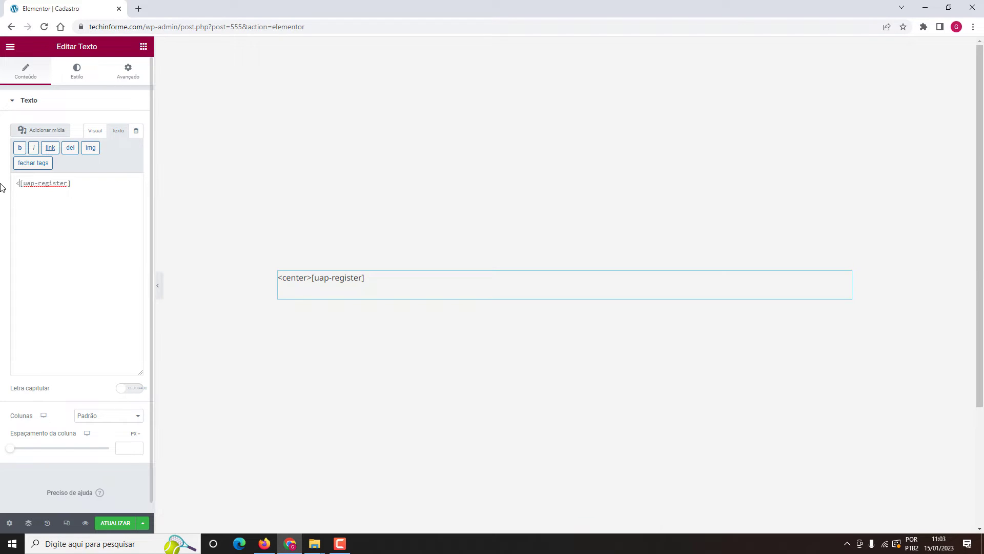
{"action": "type", "text": "<center>"}
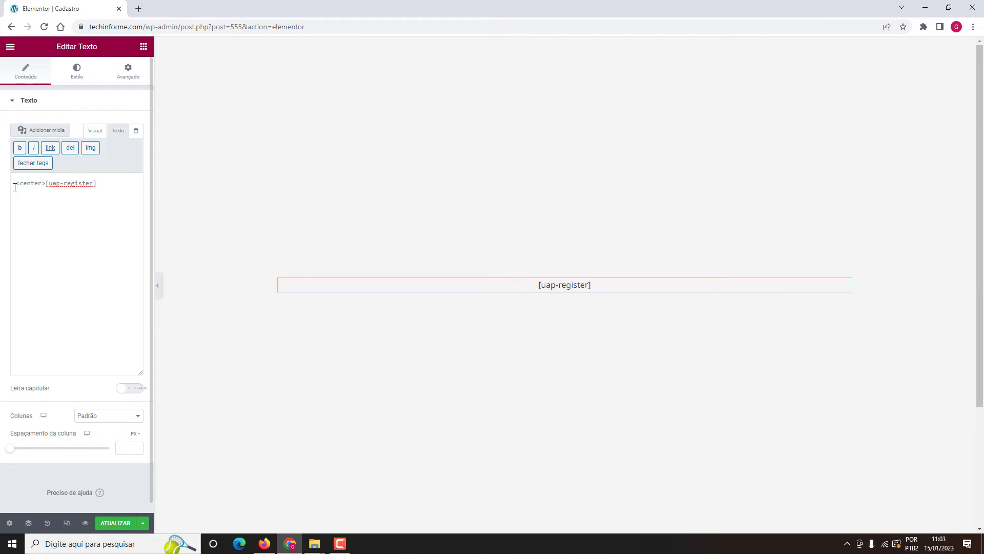
Step: Update the Cadastro page and reload it in Firefox to check the centered registration form
{"action": "left_click", "coordinate": [115, 523]}
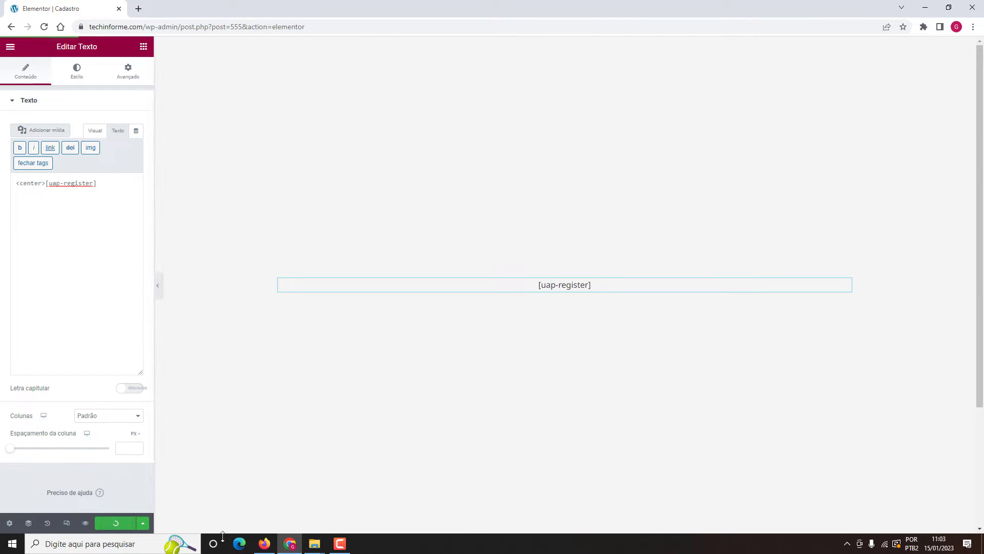
{"action": "left_click", "coordinate": [264, 543]}
{"action": "left_click", "coordinate": [49, 35]}
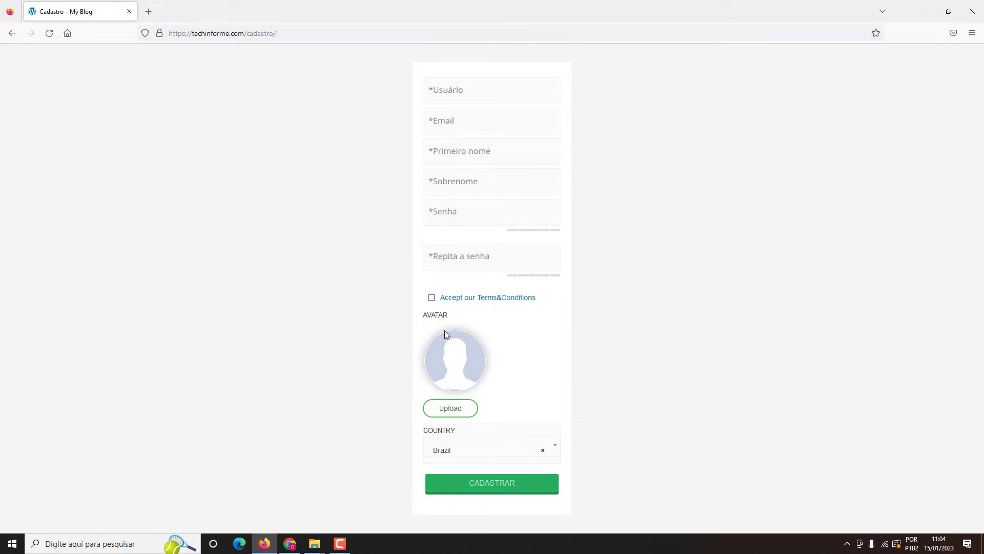
Step: Switch back to Chrome and leave Elementor for the WordPress dashboard at techinforme.com/wp-admin
{"action": "left_click", "coordinate": [291, 544]}
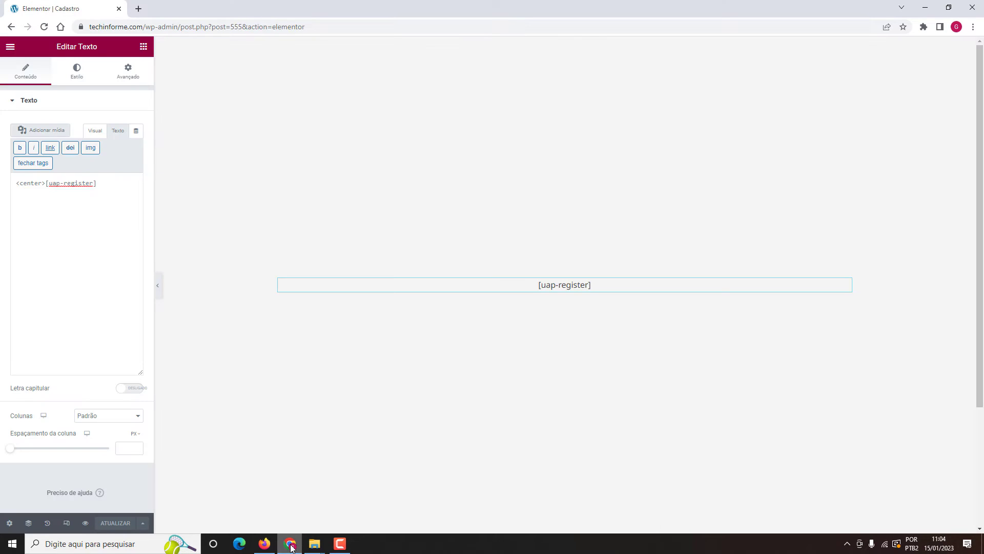
{"action": "left_click_drag", "start_coordinate": [178, 27], "coordinate": [340, 29]}
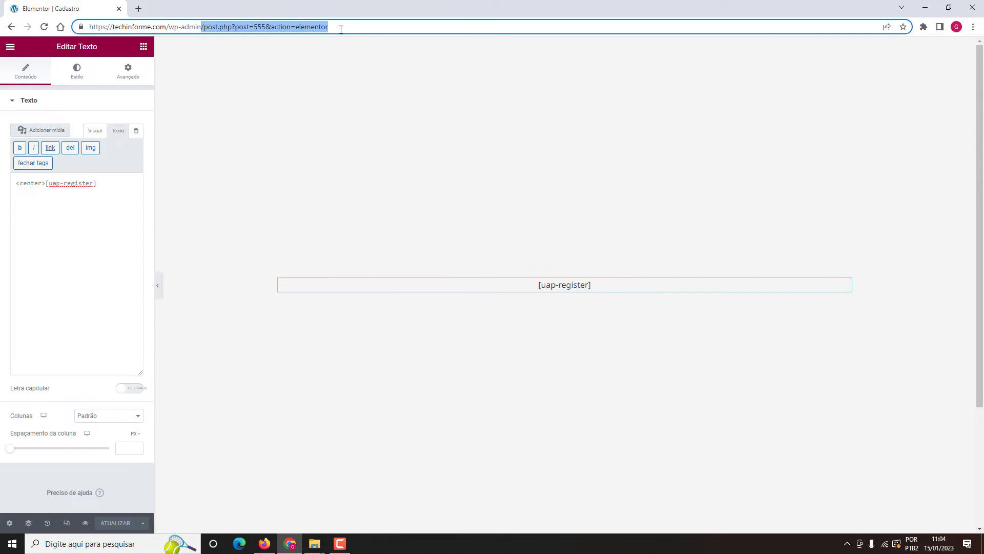
{"action": "key", "text": "BackSpace"}
{"action": "key", "text": "Return"}
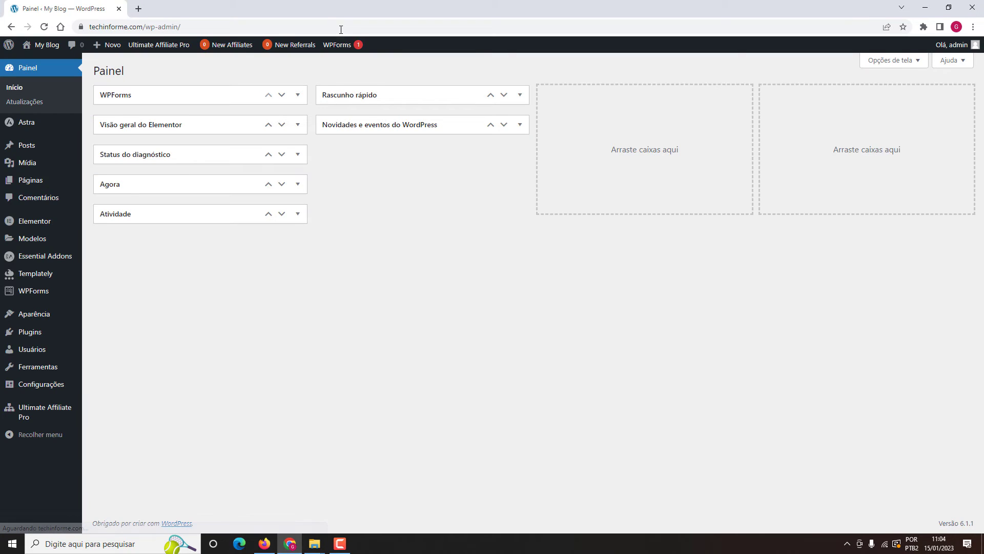
Step: Open the Custom Fields settings of the Formulário de cadastro template in Ultimate Affiliate Pro
{"action": "left_click", "coordinate": [16, 415]}
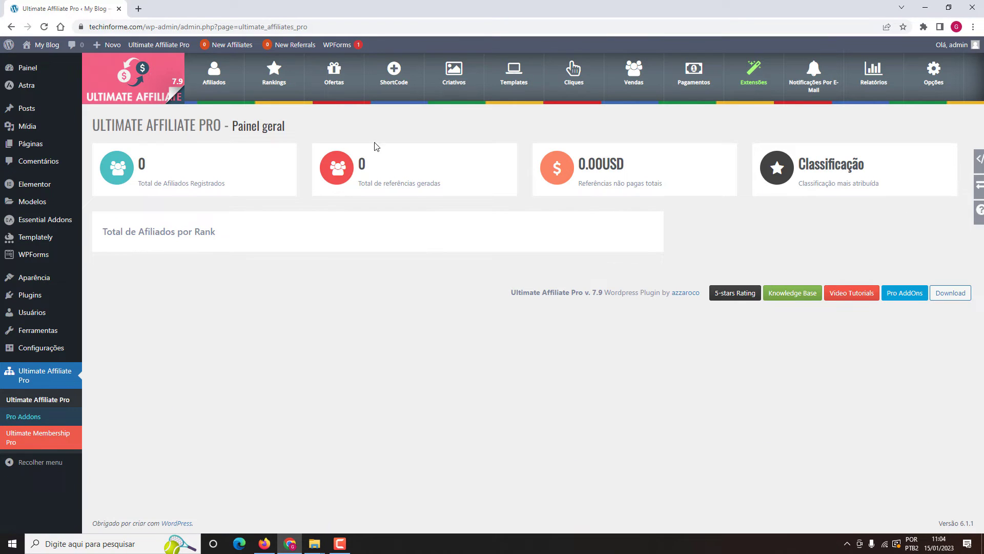
{"action": "left_click", "coordinate": [523, 75]}
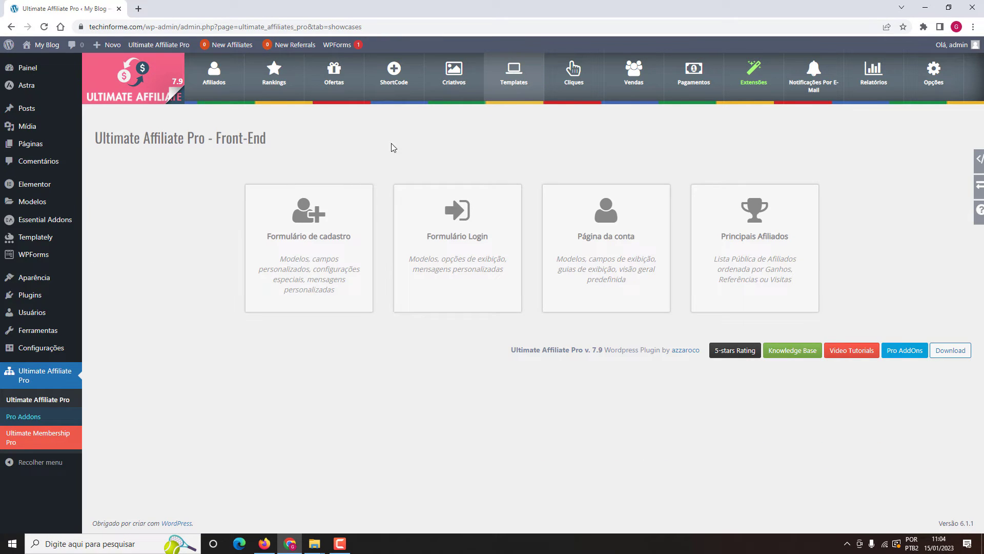
{"action": "left_click", "coordinate": [325, 207]}
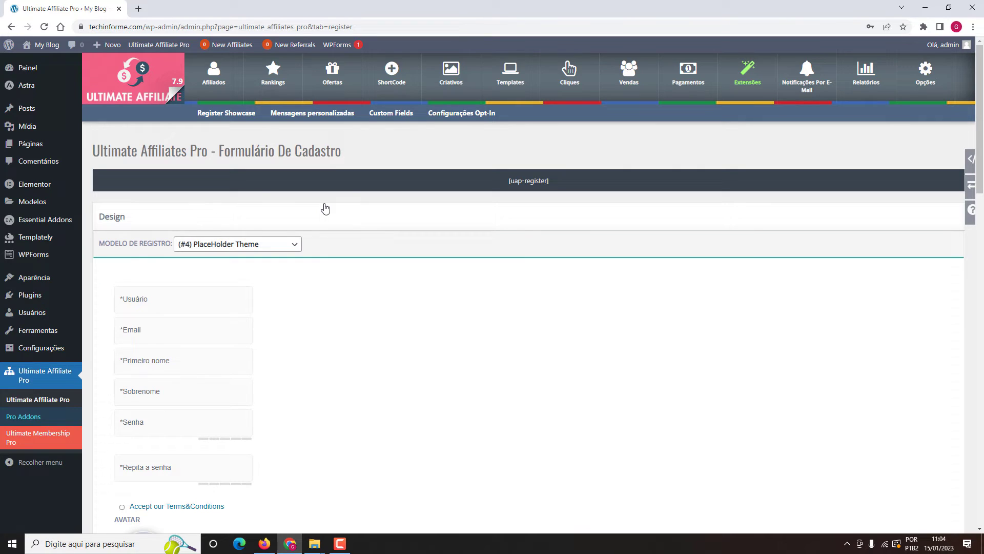
{"action": "left_click", "coordinate": [385, 114]}
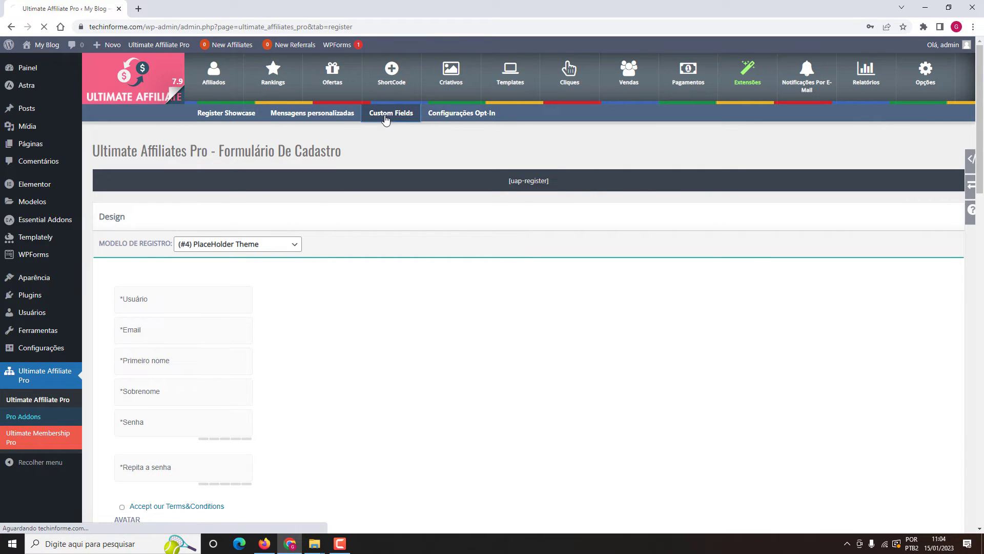
Step: Compare the custom fields list with the registration form shown in Firefox, and return to the list in Chrome
{"action": "scroll", "coordinate": [395, 136], "scroll_direction": "down", "scroll_amount": 5}
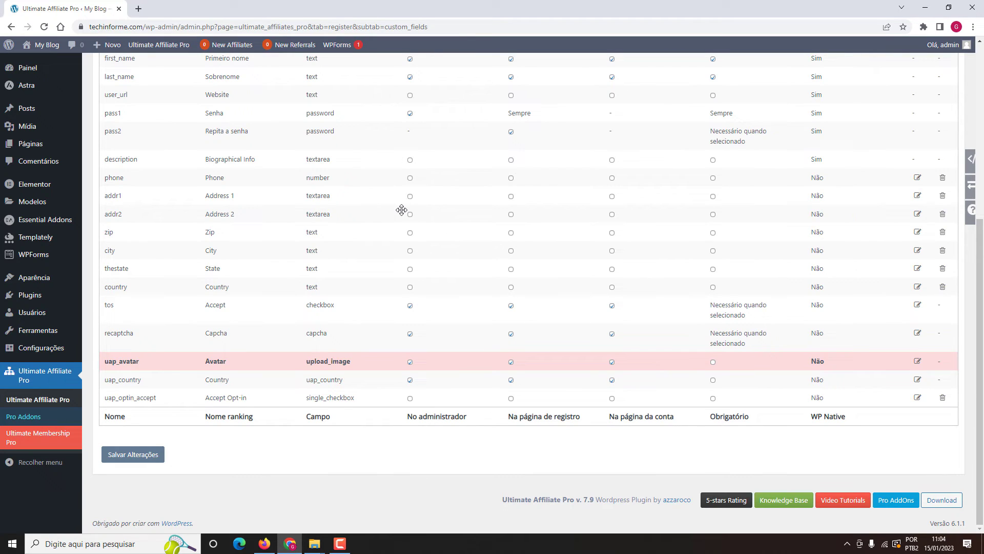
{"action": "scroll", "coordinate": [401, 209], "scroll_direction": "up", "scroll_amount": 1}
{"action": "scroll", "coordinate": [402, 210], "scroll_direction": "down", "scroll_amount": 1}
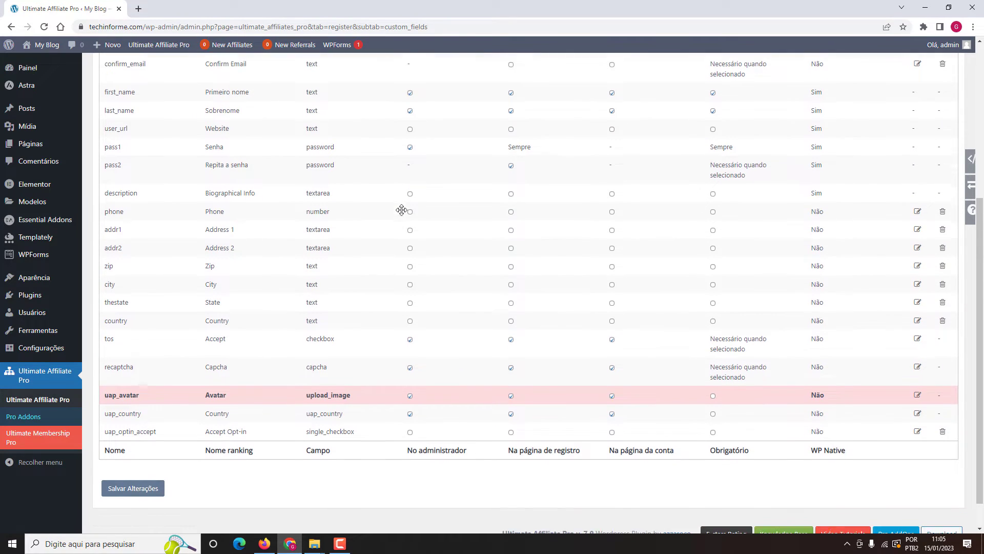
{"action": "left_click", "coordinate": [264, 543]}
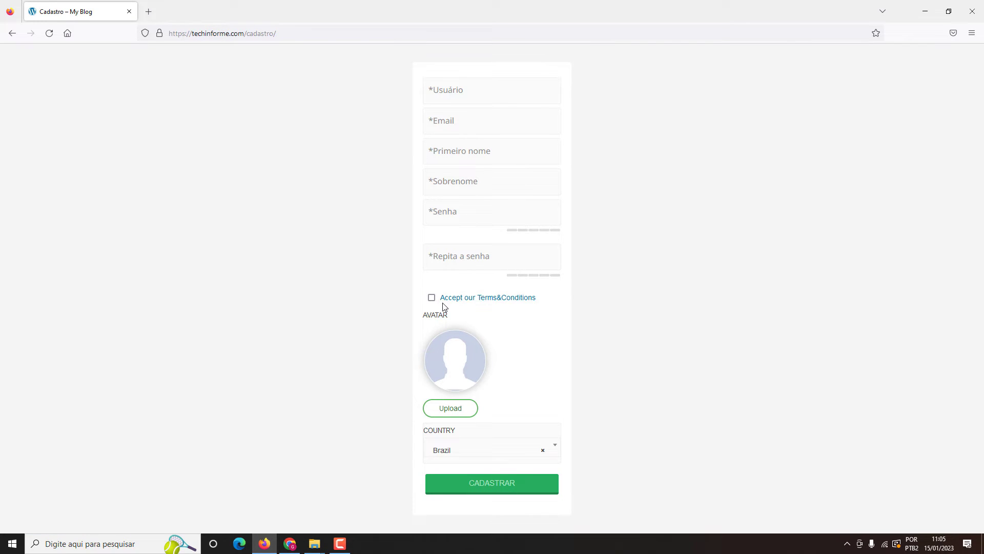
{"action": "left_click", "coordinate": [290, 544]}
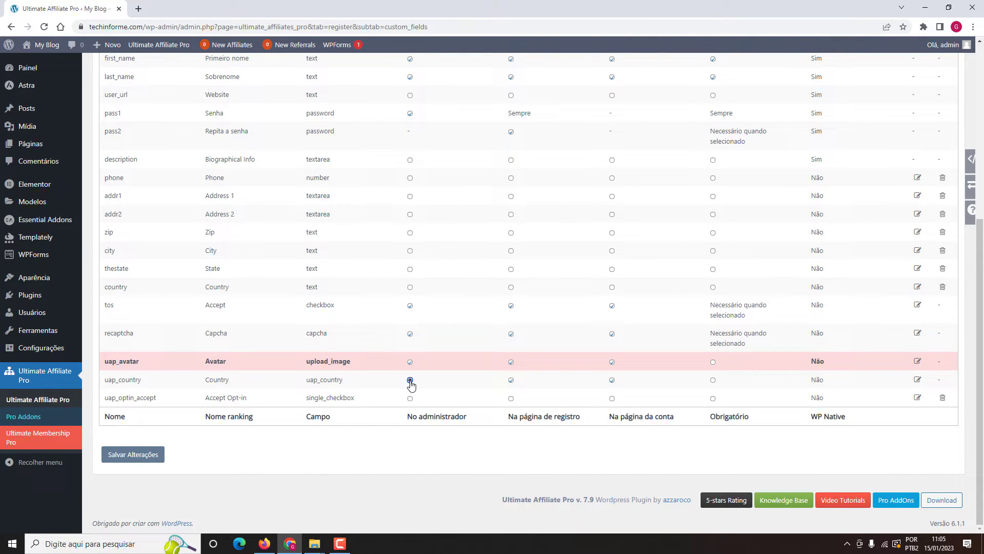
Step: Disable the uap_country and uap_avatar custom fields for the administrator, registration page and account page
{"action": "left_click", "coordinate": [511, 380]}
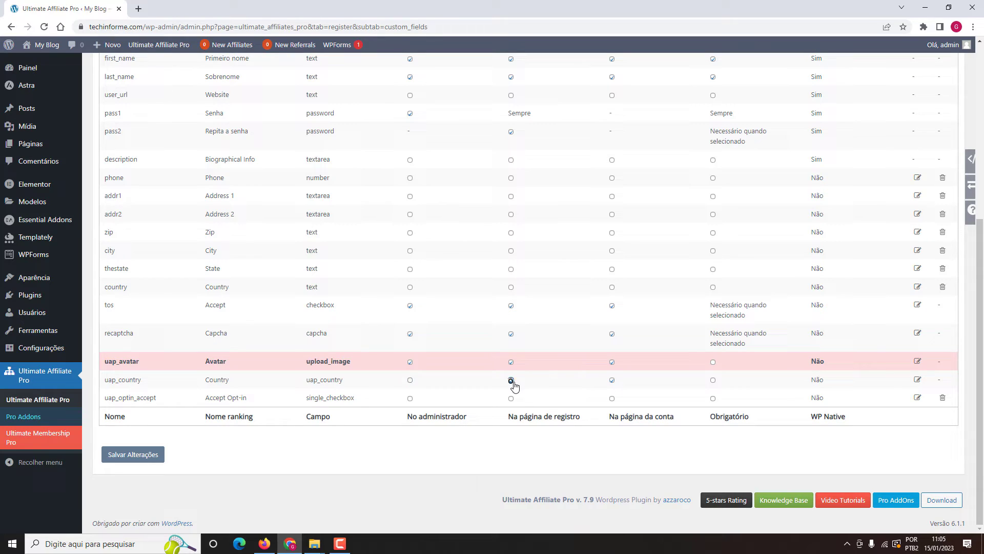
{"action": "left_click", "coordinate": [613, 380]}
{"action": "left_click", "coordinate": [410, 362]}
{"action": "left_click", "coordinate": [511, 363]}
{"action": "left_click", "coordinate": [612, 362]}
{"action": "left_click", "coordinate": [612, 363]}
Step: Disable the recaptcha and tos custom fields for the administrator, registration and account pages, and save the changes
{"action": "left_click", "coordinate": [410, 334]}
{"action": "left_click", "coordinate": [511, 334]}
{"action": "left_click", "coordinate": [612, 334]}
{"action": "left_click", "coordinate": [410, 305]}
{"action": "left_click", "coordinate": [511, 306]}
{"action": "left_click", "coordinate": [612, 306]}
{"action": "left_click", "coordinate": [133, 457]}
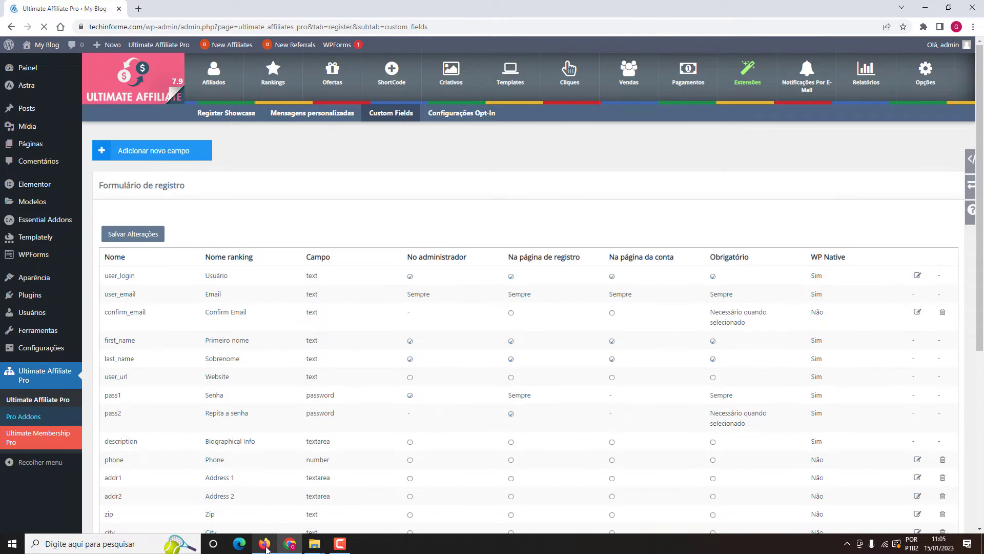
Step: Reload the Cadastro page in Firefox to check which fields the registration form contains
{"action": "left_click", "coordinate": [264, 543]}
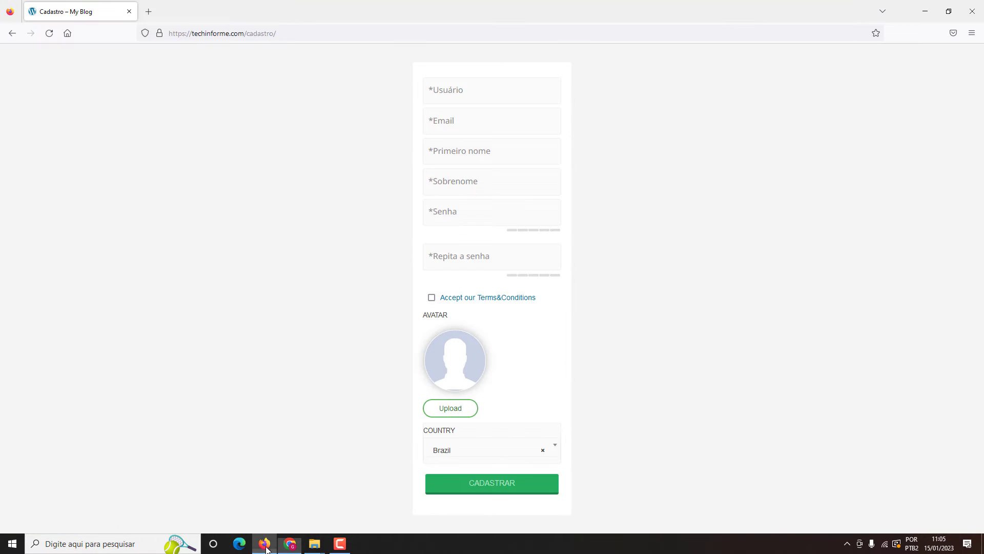
{"action": "left_click", "coordinate": [49, 34]}
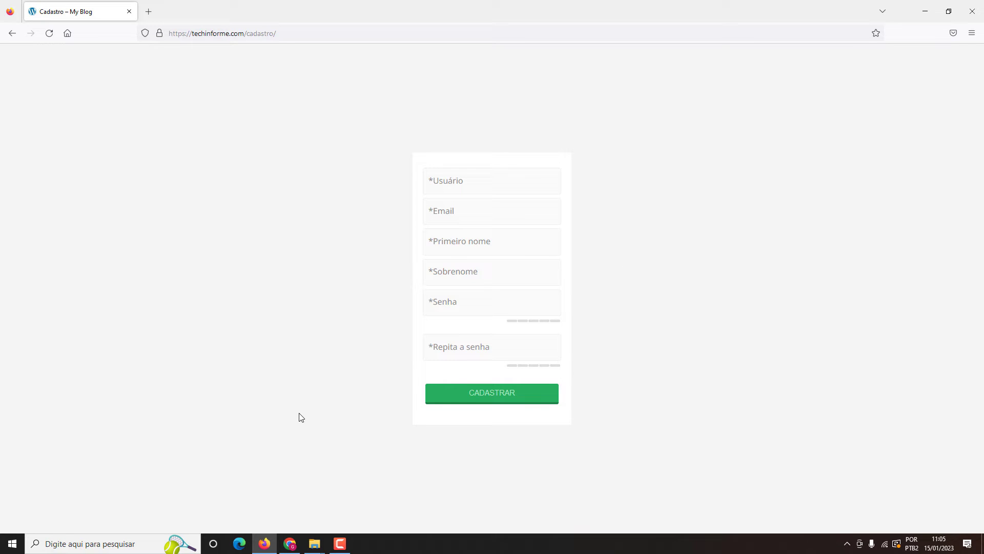
Step: Return to Chrome and open the Cadastro page from the WordPress page list for editing with Elementor
{"action": "left_click", "coordinate": [290, 544]}
{"action": "mouse_move", "coordinate": [77, 152]}
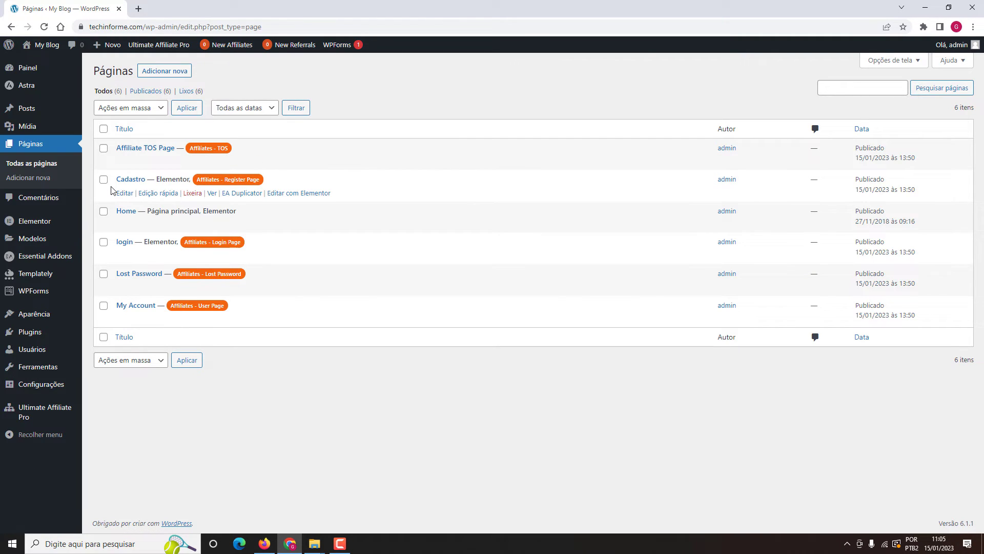
{"action": "left_click", "coordinate": [300, 193]}
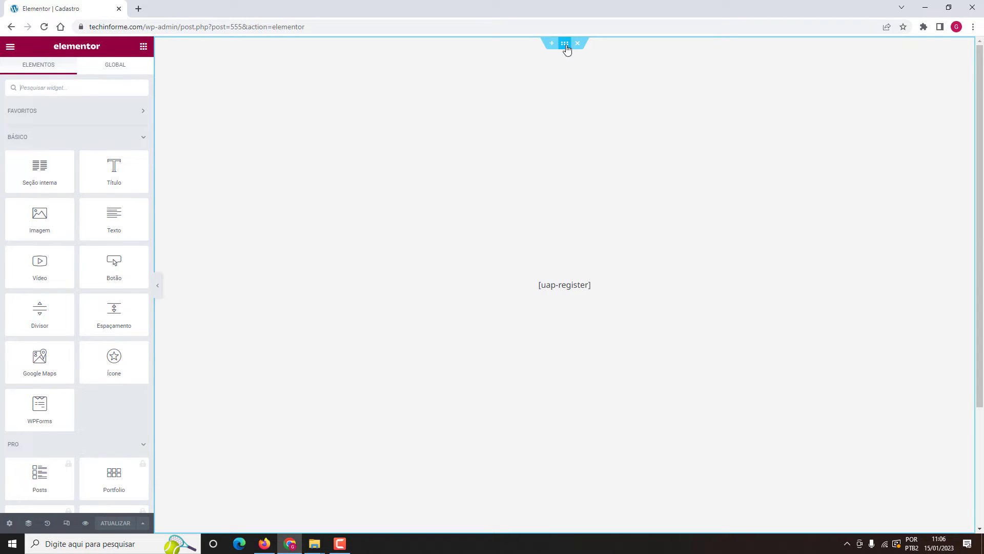
Step: Set the background type of the section holding the [uap-register] shortcode to gradient (Degradê)
{"action": "left_click", "coordinate": [565, 44]}
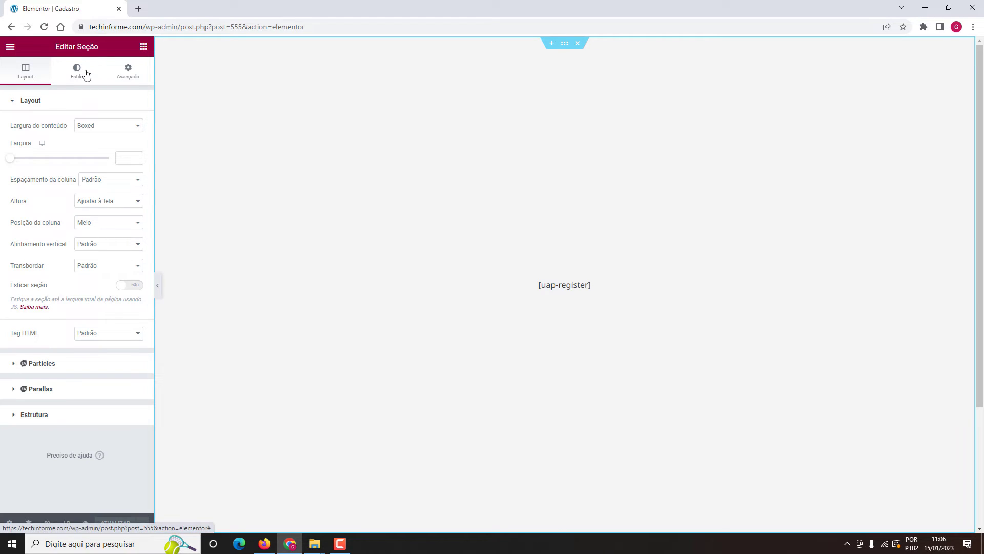
{"action": "left_click", "coordinate": [85, 74]}
{"action": "left_click", "coordinate": [109, 148]}
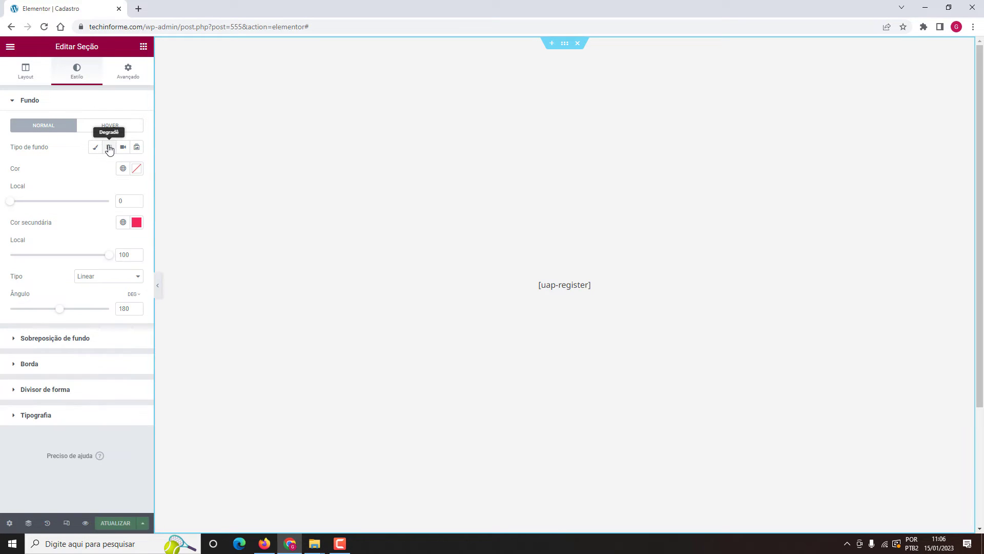
Step: Try a dark red as the primary colour of the section's background gradient
{"action": "left_click", "coordinate": [123, 169]}
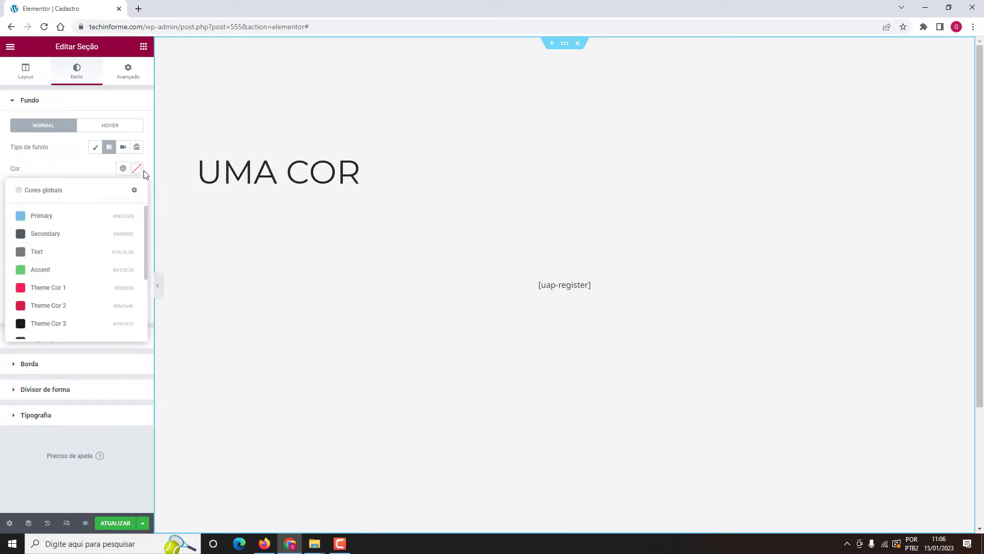
{"action": "left_click", "coordinate": [138, 172]}
{"action": "left_click", "coordinate": [137, 170]}
{"action": "left_click_drag", "start_coordinate": [122, 215], "coordinate": [99, 236]}
{"action": "left_click", "coordinate": [79, 162]}
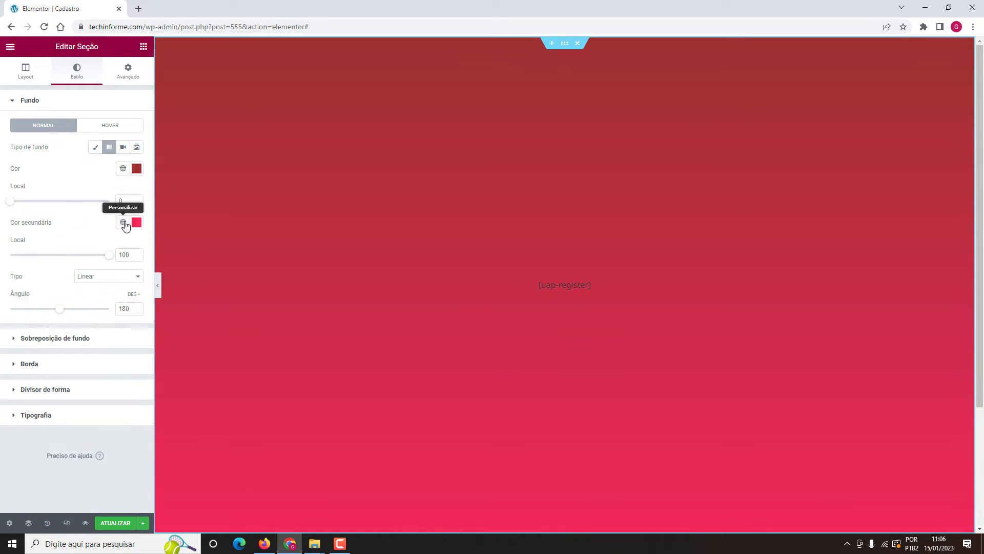
Step: Set the location of both the primary and the secondary gradient colour to 50
{"action": "left_click_drag", "start_coordinate": [134, 200], "coordinate": [114, 205]}
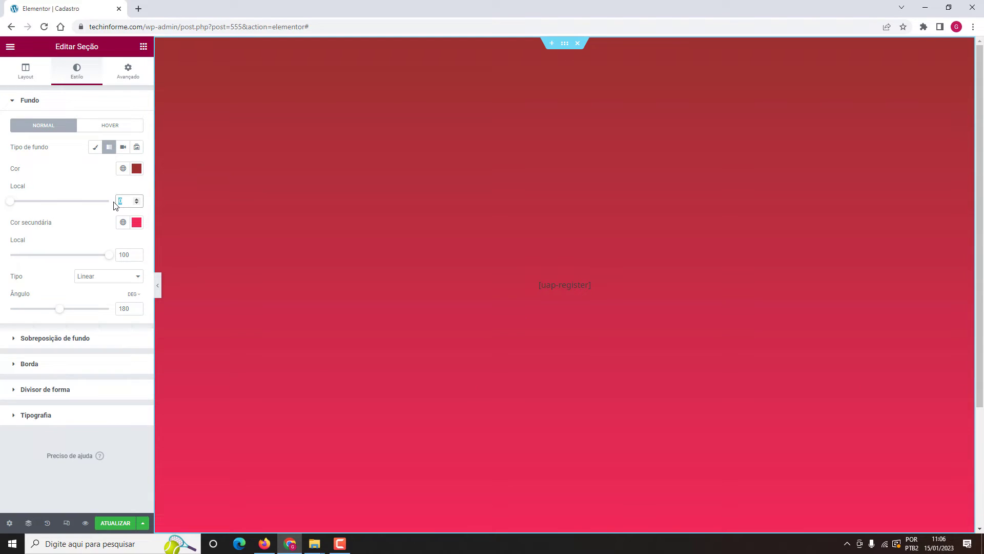
{"action": "type", "text": "50"}
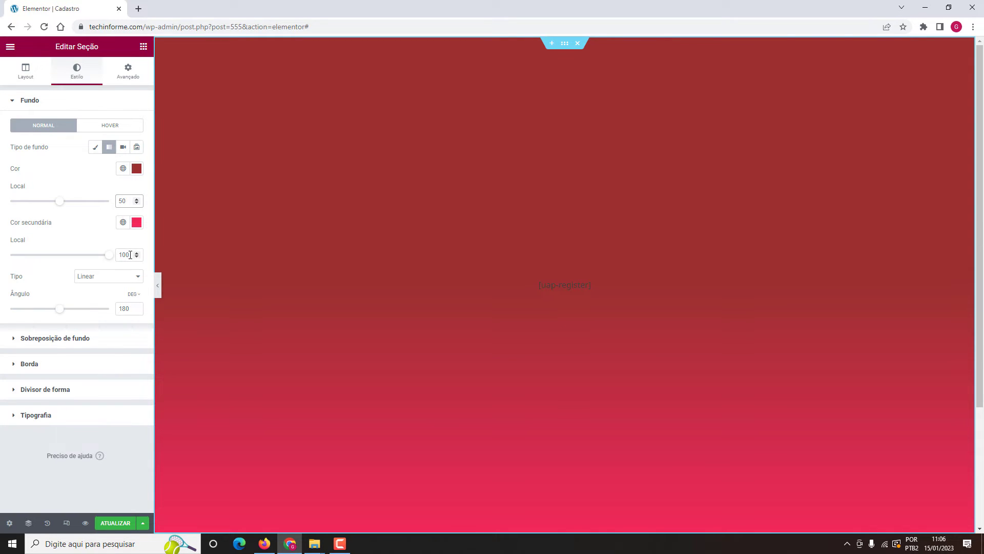
{"action": "left_click_drag", "start_coordinate": [130, 254], "coordinate": [110, 260]}
{"action": "type", "text": "50"}
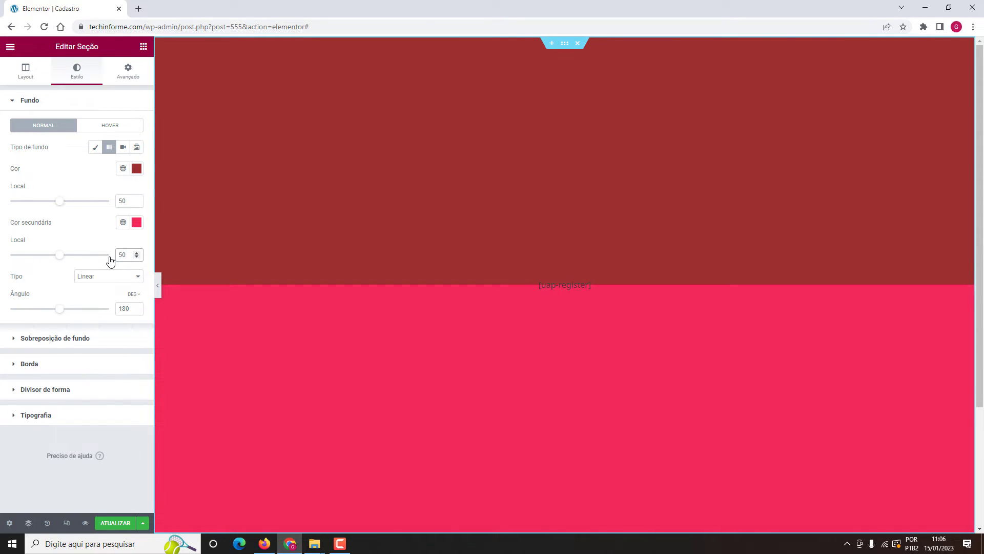
{"action": "left_click", "coordinate": [98, 233]}
Step: Change the gradient's primary colour to the light blue-grey #D7DFE4
{"action": "left_click", "coordinate": [137, 168]}
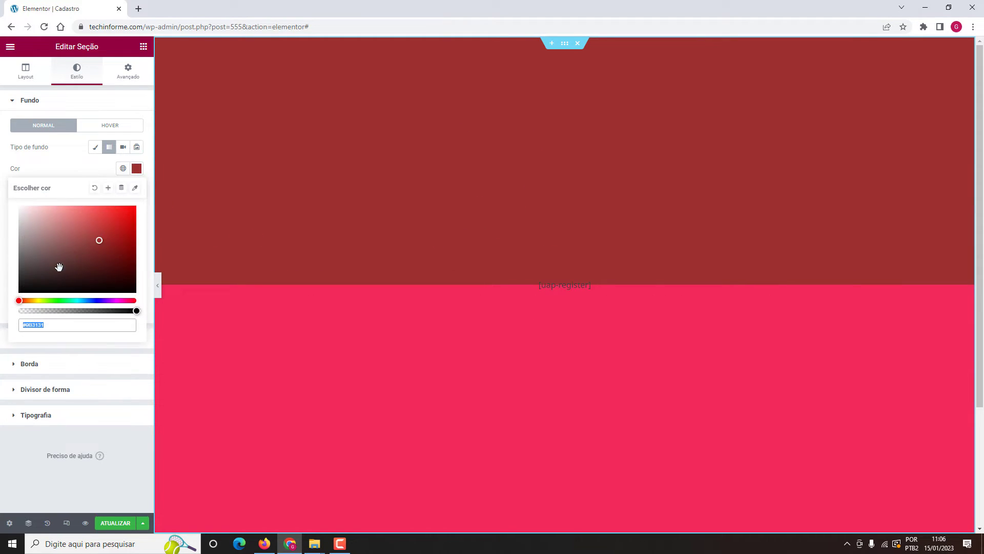
{"action": "type", "text": "#BECDD7"}
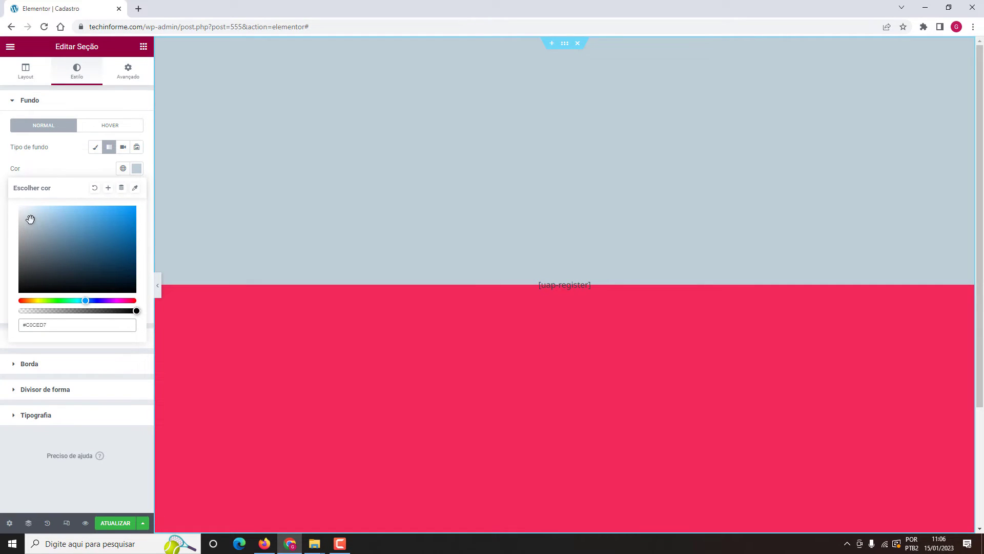
{"action": "left_click_drag", "start_coordinate": [30, 220], "coordinate": [25, 216]}
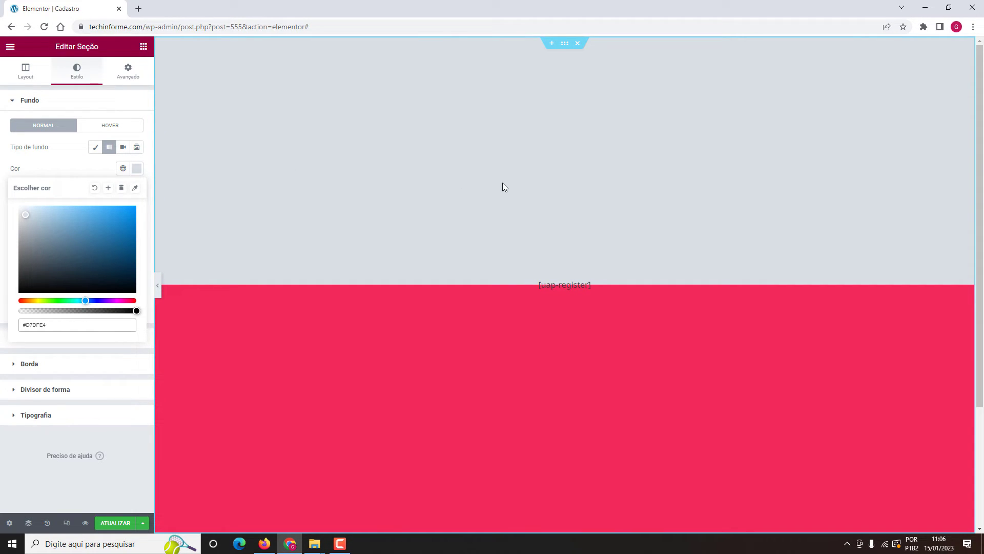
{"action": "left_click", "coordinate": [82, 168]}
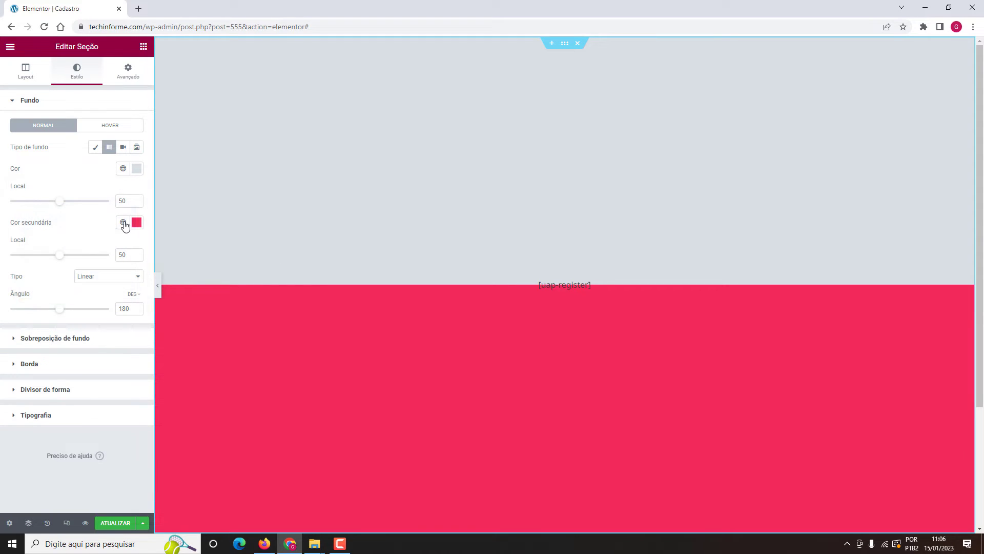
Step: Set the gradient's secondary colour to #fafafa
{"action": "left_click", "coordinate": [136, 222]}
{"action": "left_click", "coordinate": [52, 378]}
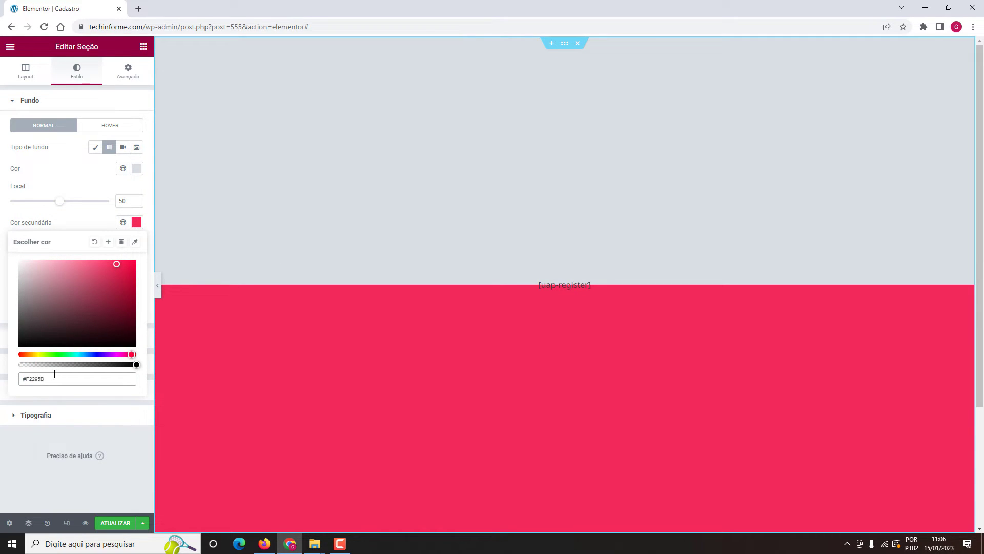
{"action": "left_click_drag", "start_coordinate": [51, 378], "coordinate": [26, 377]}
{"action": "type", "text": "fafafa"}
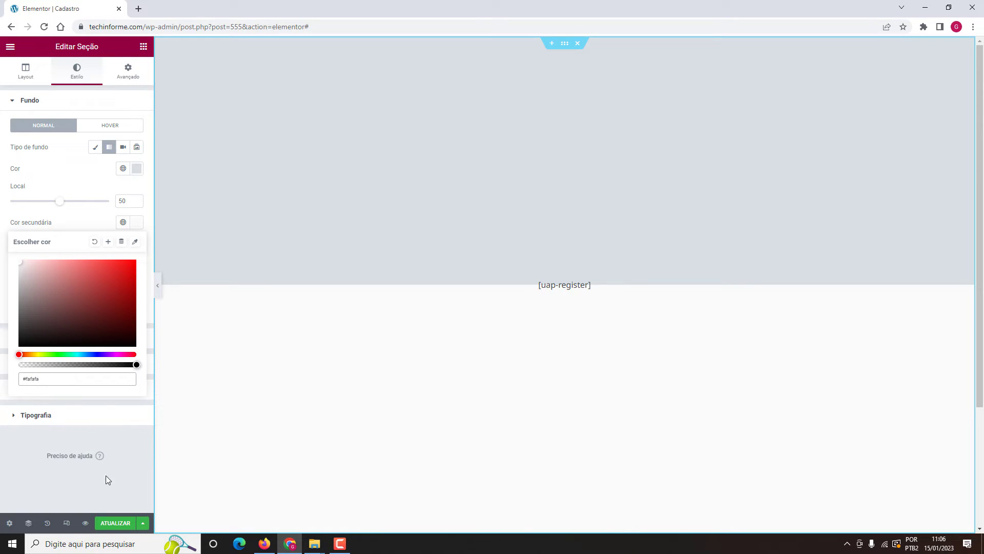
Step: Update the Cadastro page and check its two-tone background in Firefox
{"action": "left_click", "coordinate": [115, 522]}
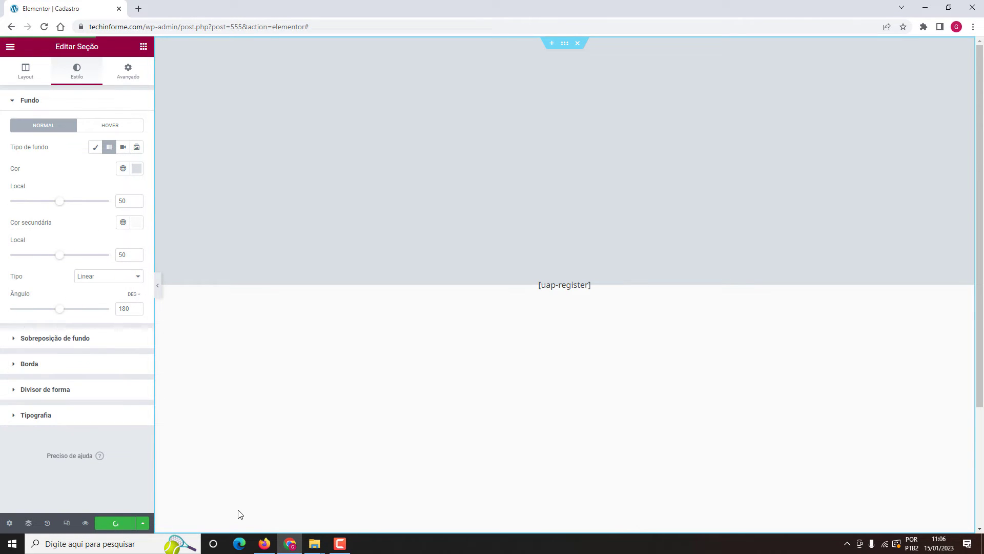
{"action": "left_click", "coordinate": [264, 543]}
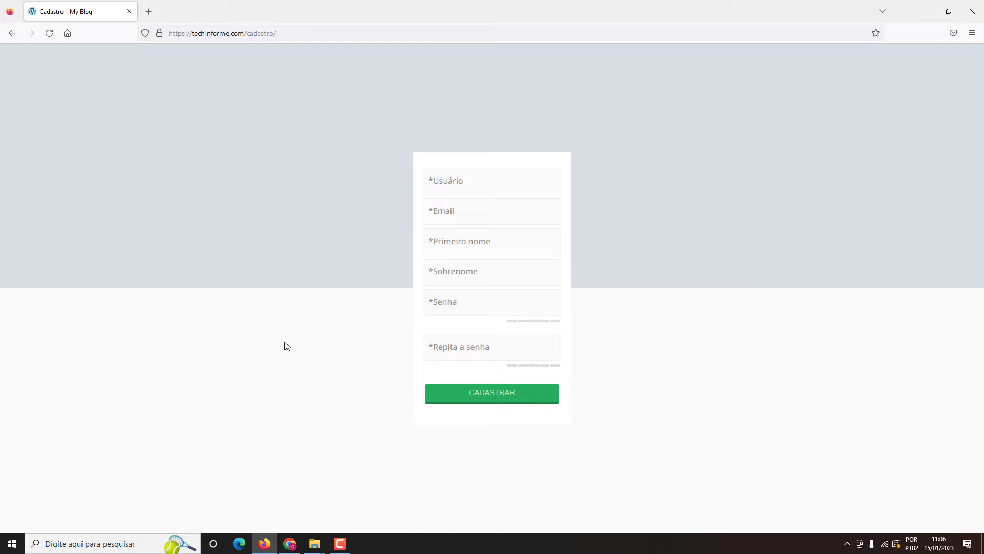
Step: Return to Chrome and add a Título widget above the [uap-register] shortcode with the text "Cadastre-se grátis"
{"action": "left_click", "coordinate": [289, 544]}
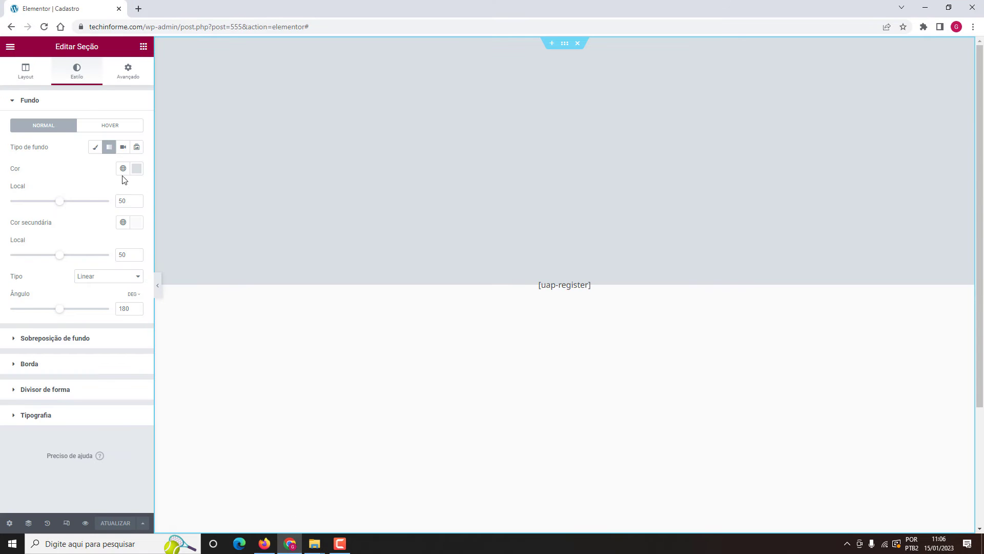
{"action": "left_click", "coordinate": [143, 47]}
{"action": "left_click_drag", "start_coordinate": [110, 160], "coordinate": [570, 286]}
{"action": "left_click_drag", "start_coordinate": [123, 137], "coordinate": [1, 142]}
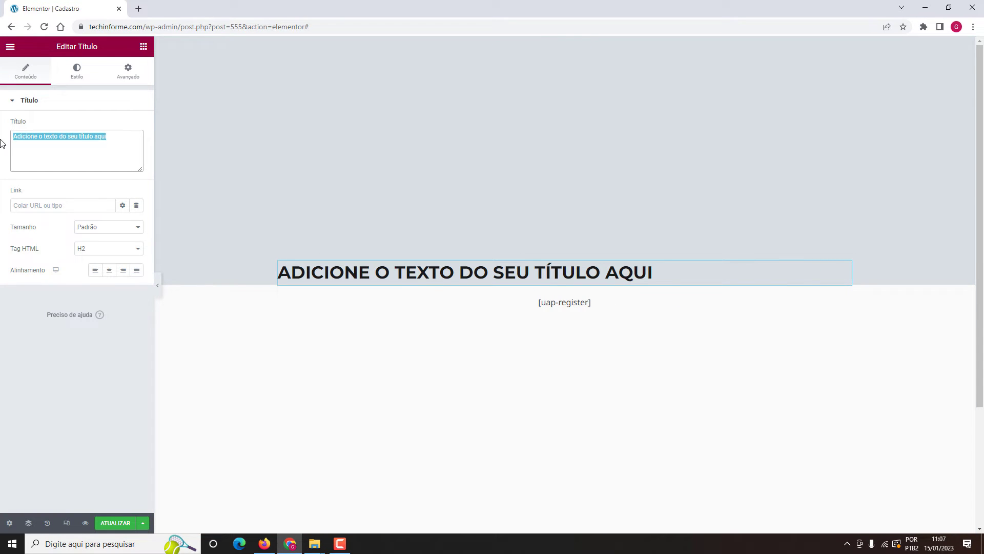
{"action": "type", "text": "Cadastre-se"}
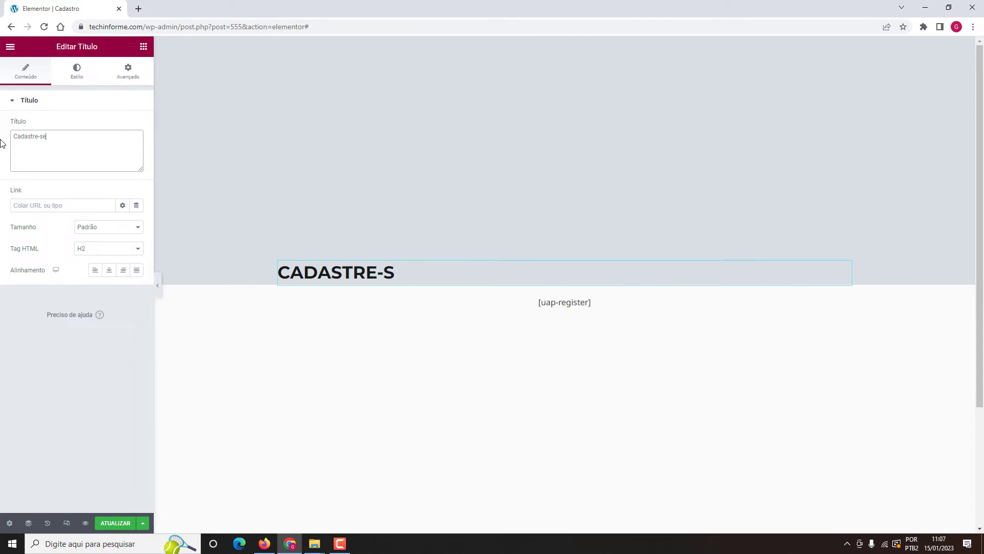
{"action": "type", "text": " grátis"}
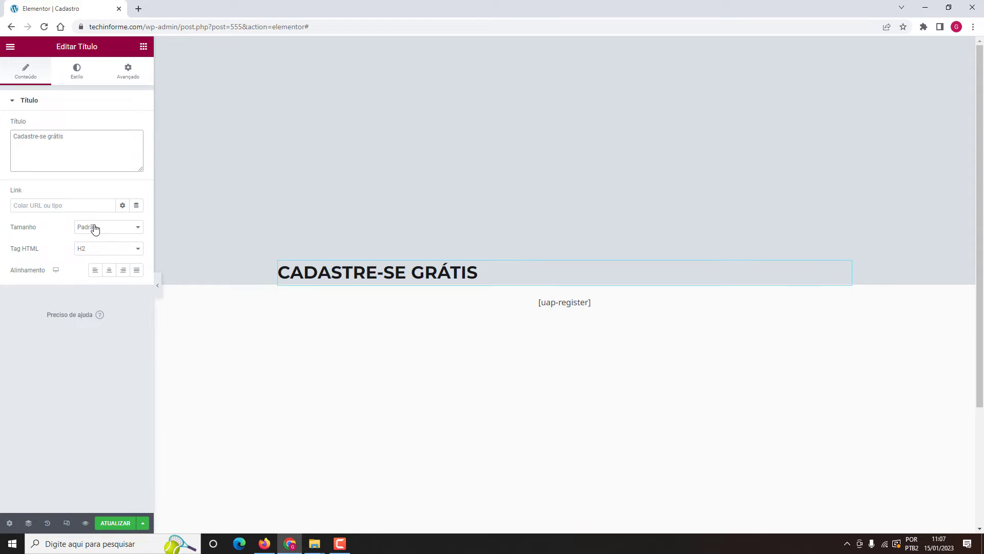
Step: Set the heading's HTML tag to H3 and align it to the centre
{"action": "left_click", "coordinate": [98, 249]}
{"action": "left_click", "coordinate": [97, 277]}
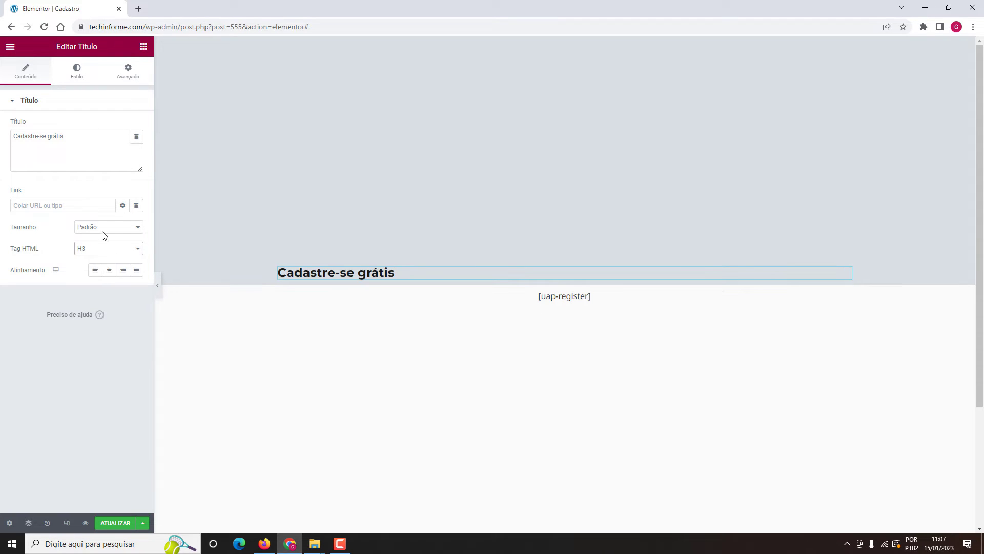
{"action": "left_click", "coordinate": [116, 270]}
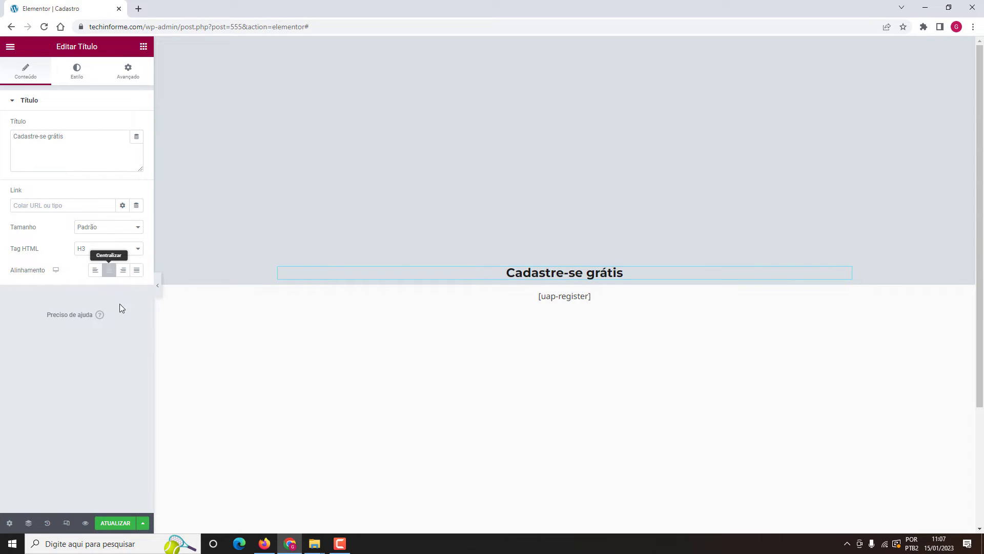
Step: Update the page with the new heading and reload it in Firefox to check the result
{"action": "left_click", "coordinate": [123, 522]}
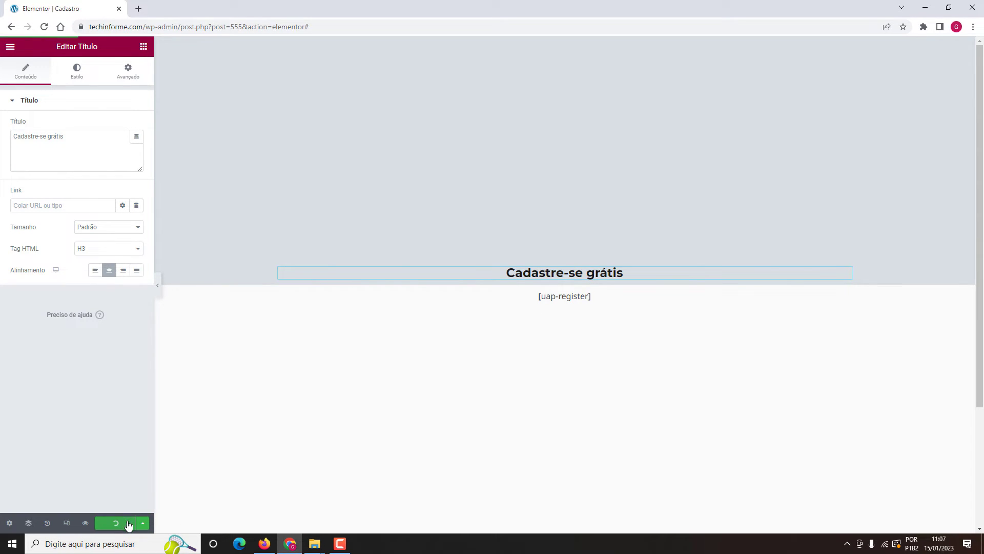
{"action": "left_click", "coordinate": [265, 543]}
{"action": "left_click", "coordinate": [49, 35]}
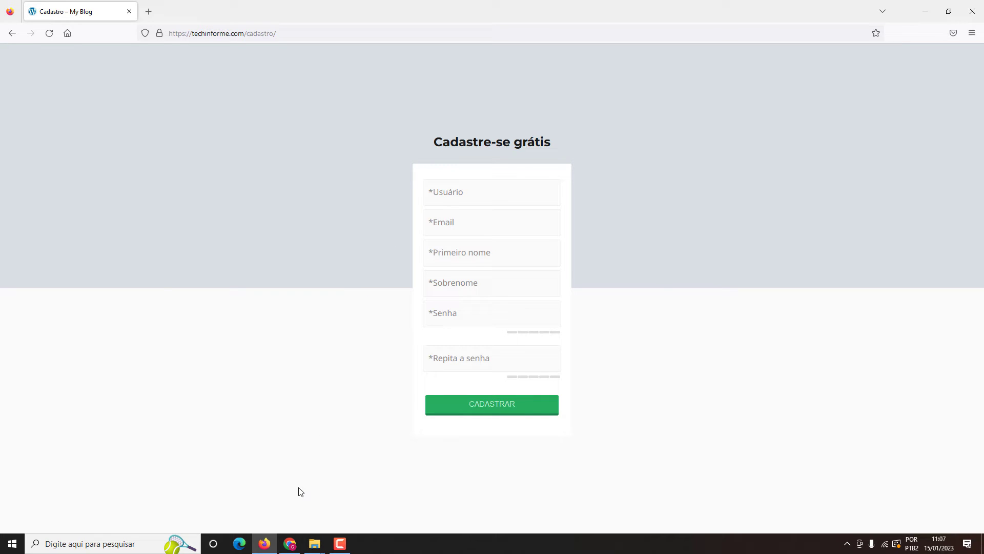
Step: Return to Chrome, leave Elementor for techinforme.com/wp-admin and open the Ultimate Affiliate Pro overview
{"action": "left_click", "coordinate": [290, 542]}
{"action": "left_click", "coordinate": [205, 26]}
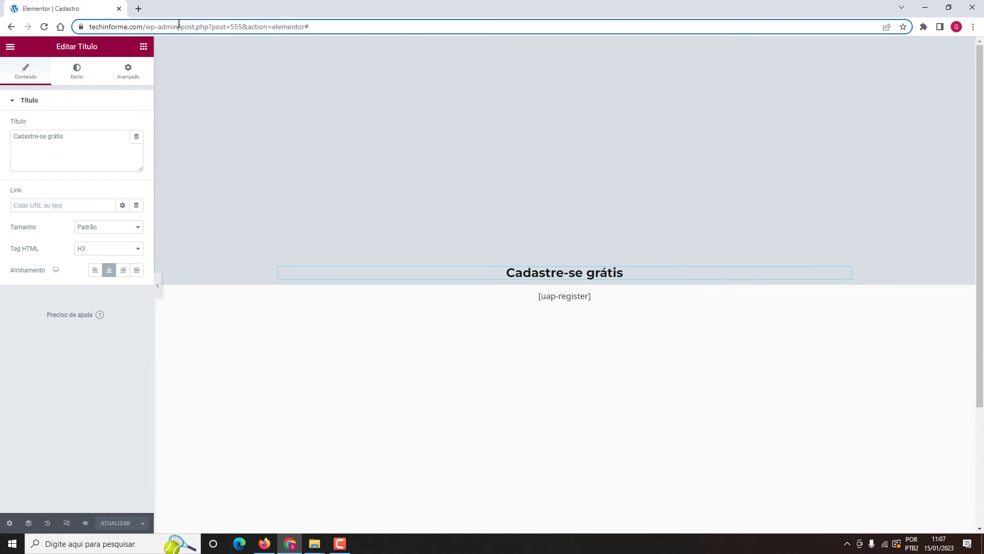
{"action": "left_click_drag", "start_coordinate": [207, 27], "coordinate": [377, 31]}
{"action": "key", "text": "BackSpace"}
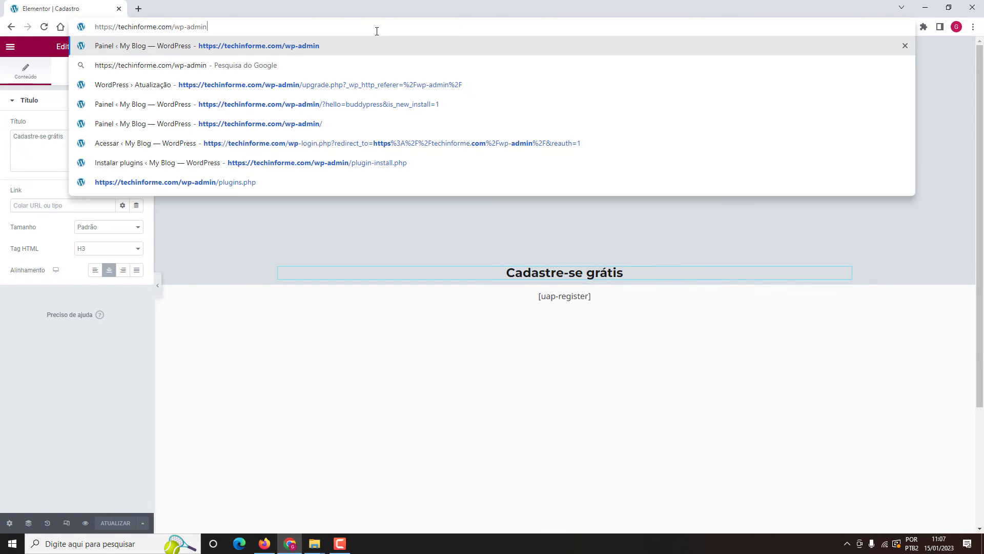
{"action": "key", "text": "Return"}
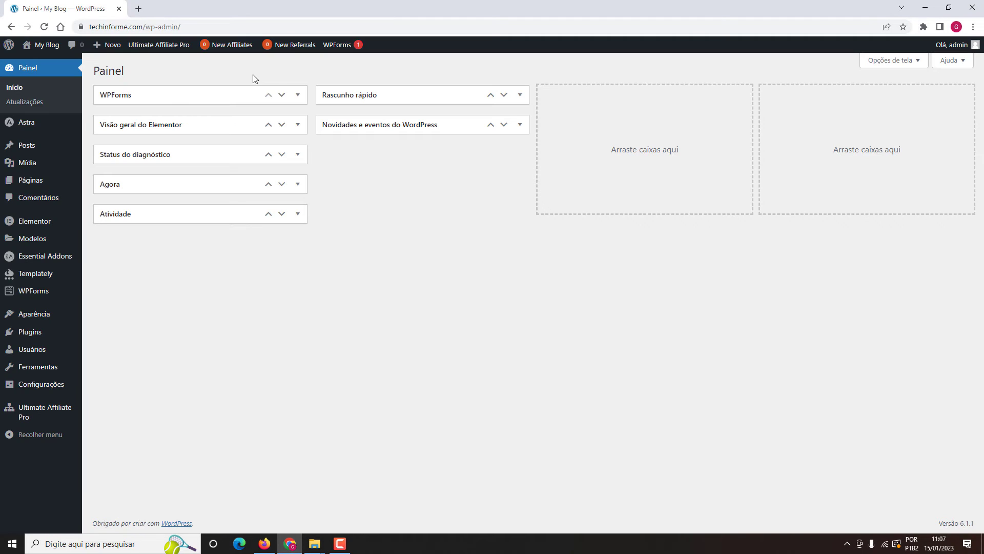
{"action": "left_click", "coordinate": [21, 412]}
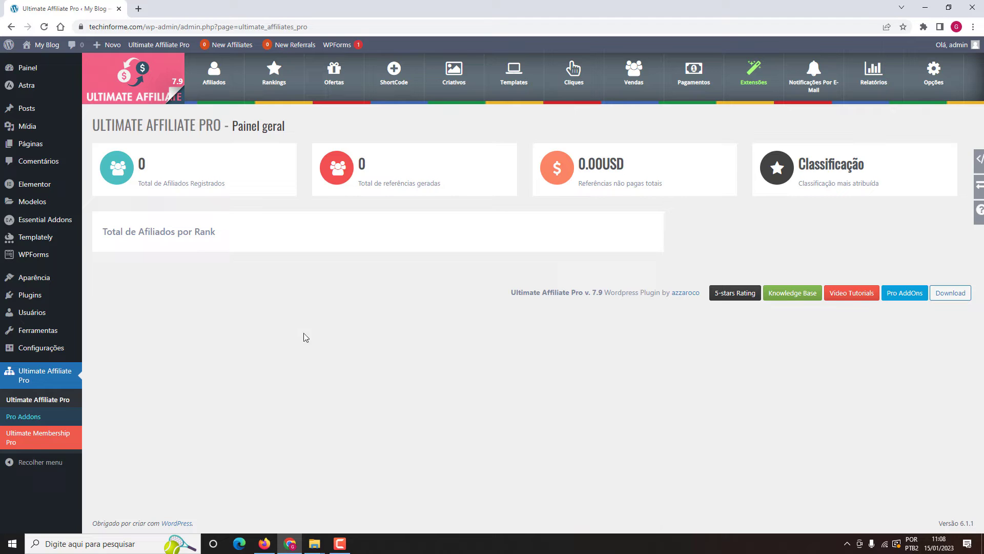
Step: Switch to Firefox, submit the Cadastro form with a test username, e-mail, first and last name and password, and review the resulting My Account page
{"action": "left_click", "coordinate": [265, 542]}
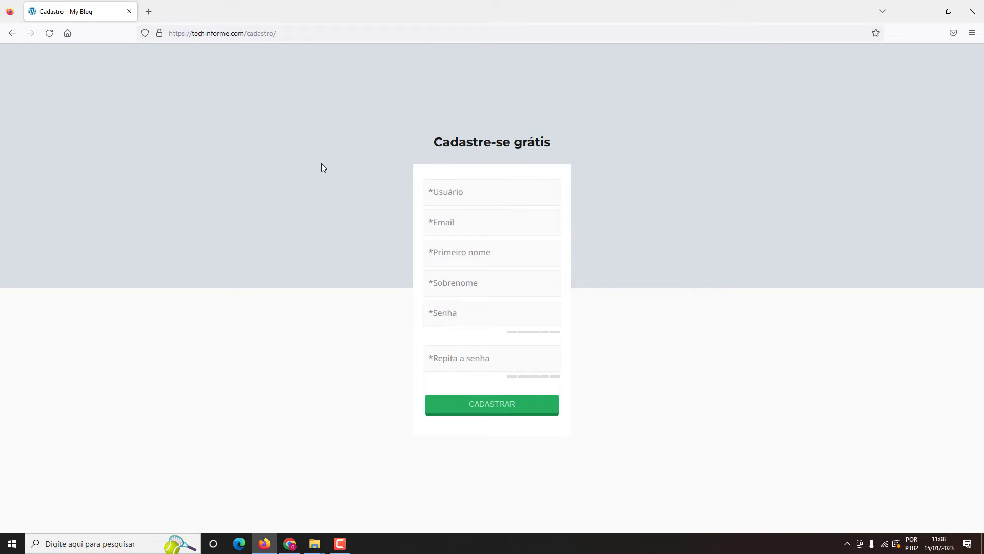
{"action": "left_click", "coordinate": [467, 191]}
{"action": "type", "text": "maciel"}
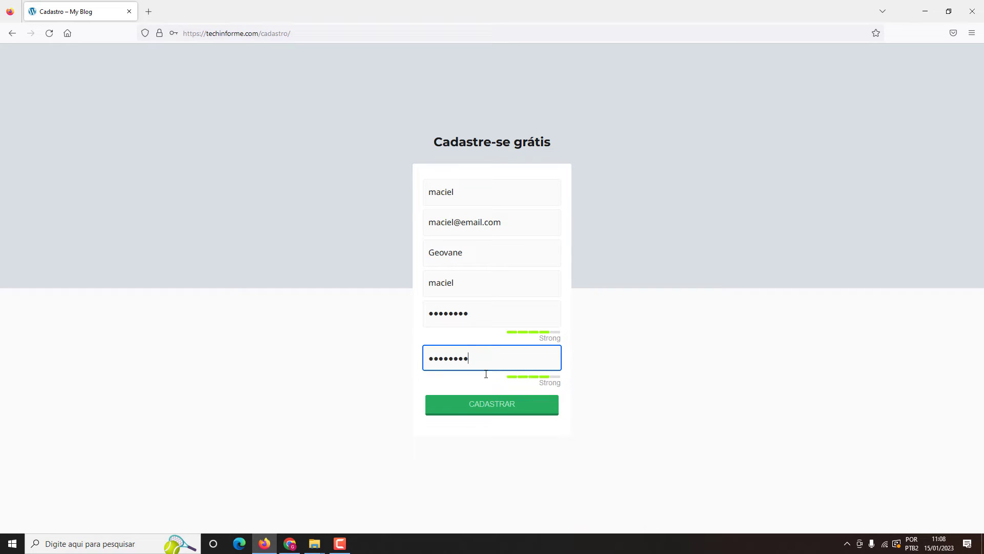
{"action": "left_click", "coordinate": [487, 405]}
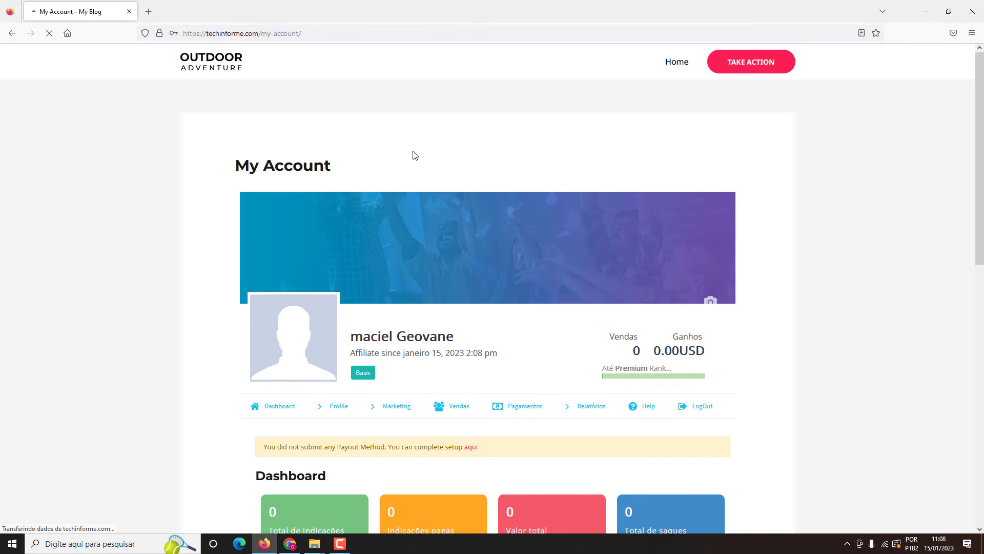
{"action": "scroll", "coordinate": [294, 148], "scroll_direction": "down", "scroll_amount": 4}
{"action": "scroll", "coordinate": [380, 208], "scroll_direction": "down", "scroll_amount": 2}
{"action": "scroll", "coordinate": [338, 141], "scroll_direction": "up", "scroll_amount": 6}
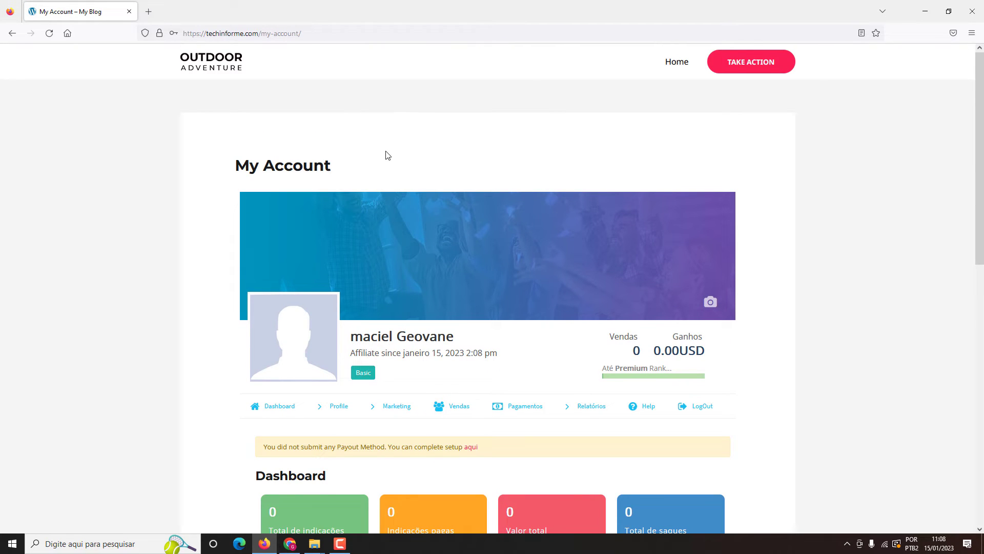
{"action": "scroll", "coordinate": [387, 153], "scroll_direction": "down", "scroll_amount": 2}
{"action": "scroll", "coordinate": [392, 133], "scroll_direction": "up", "scroll_amount": 2}
Step: Return to Chrome and open the My Account page for editing from the WordPress page list
{"action": "left_click", "coordinate": [290, 547]}
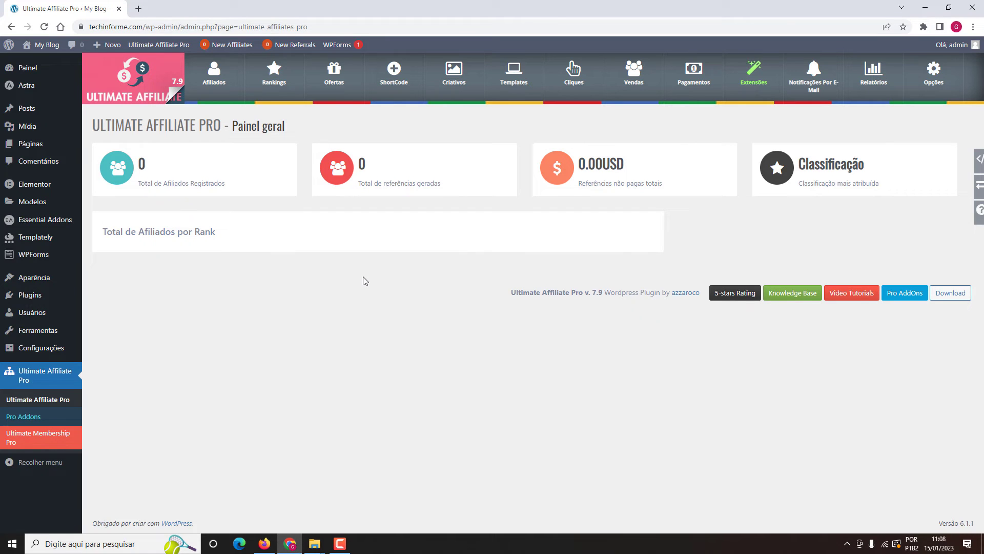
{"action": "mouse_move", "coordinate": [57, 144]}
{"action": "left_click", "coordinate": [104, 146]}
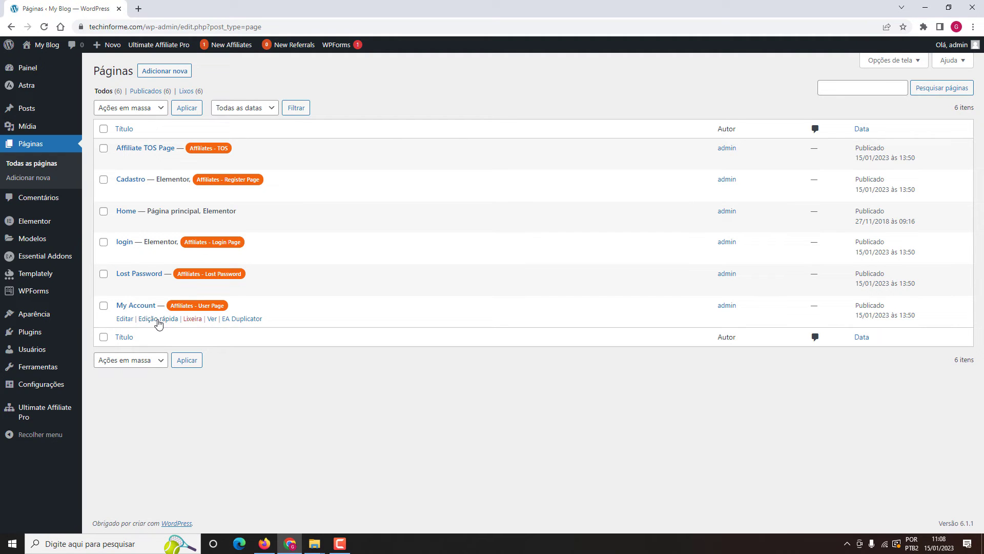
{"action": "left_click", "coordinate": [125, 319]}
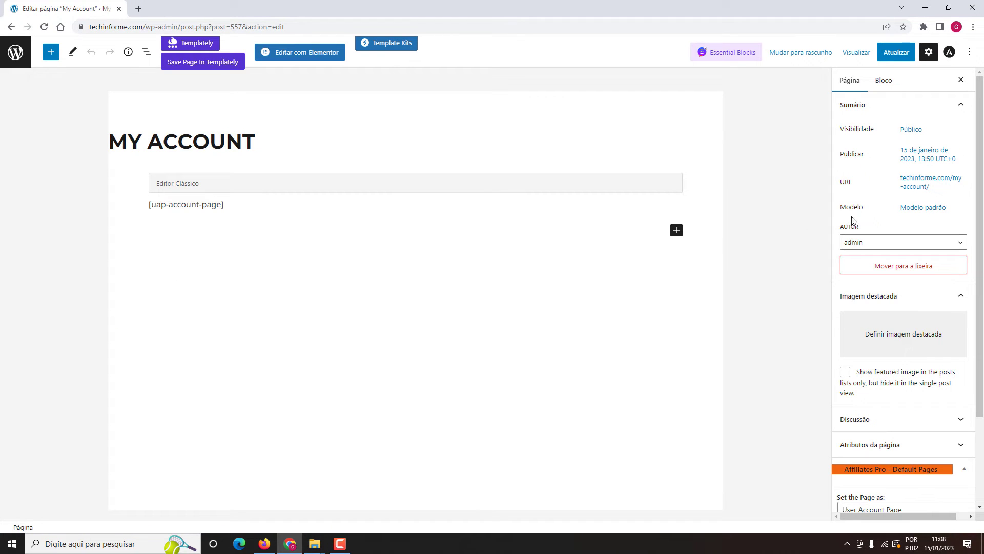
Step: Set the My Account page's template to Elementor canvas and update the page
{"action": "left_click", "coordinate": [923, 208]}
{"action": "left_click", "coordinate": [884, 283]}
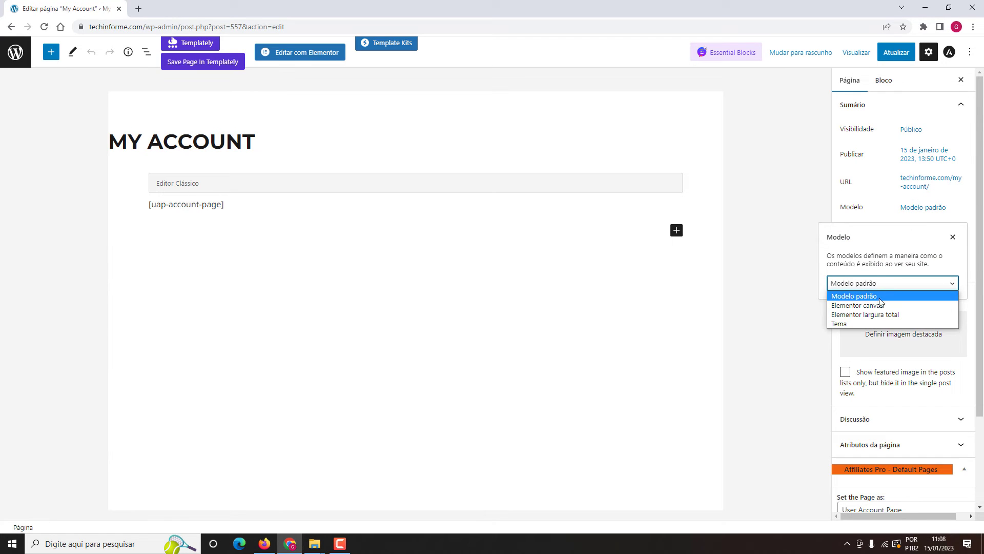
{"action": "left_click", "coordinate": [879, 305]}
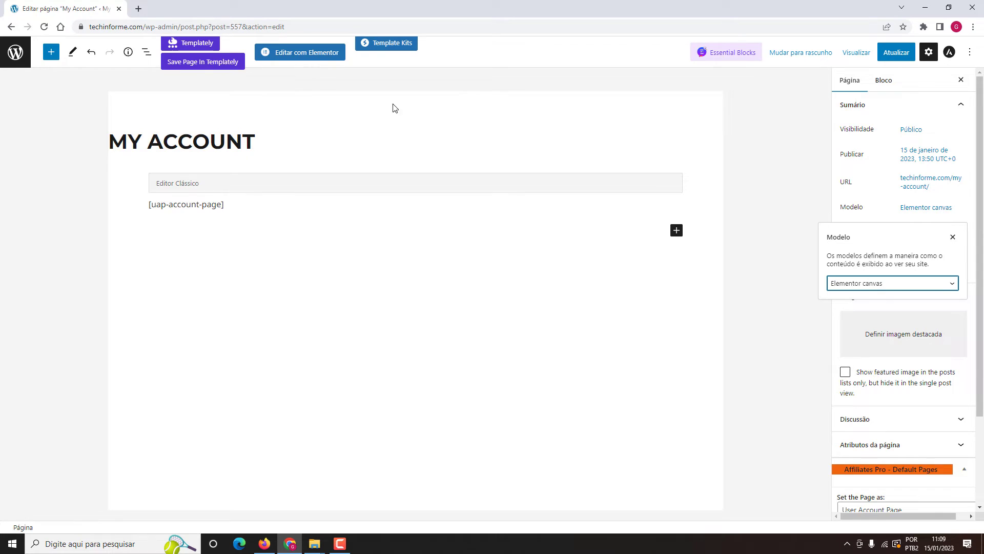
{"action": "left_click", "coordinate": [883, 218]}
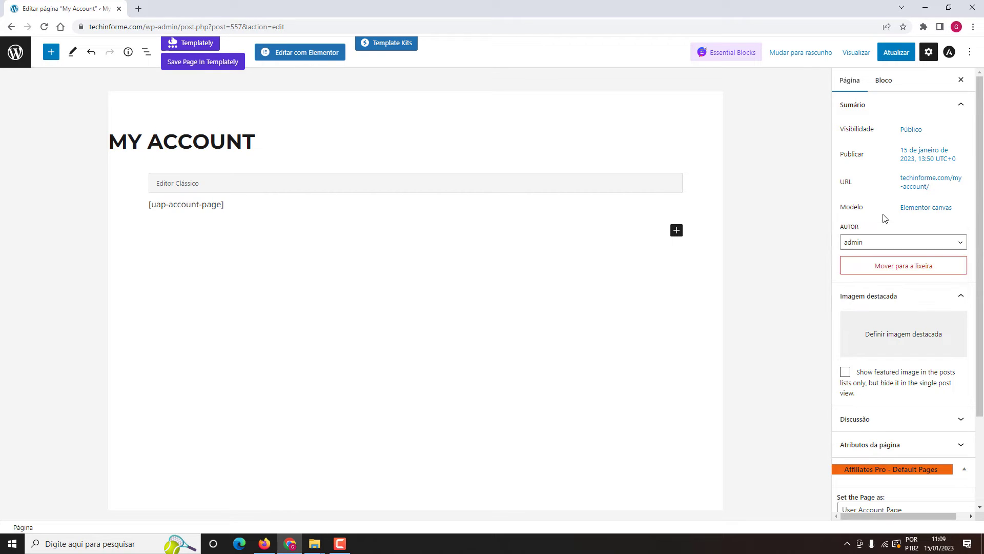
{"action": "left_click", "coordinate": [903, 53]}
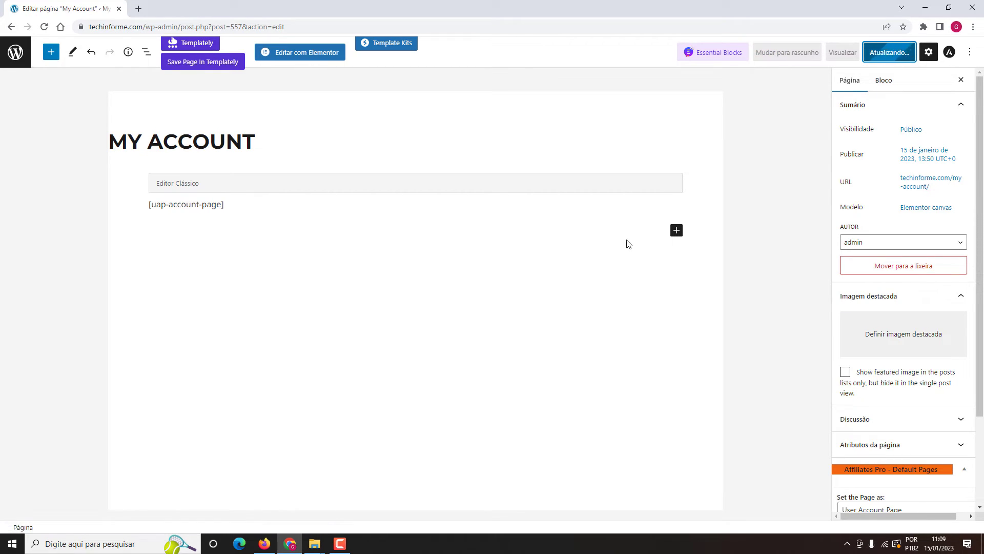
Step: Switch to Firefox, reload the My Account page and review its full-width layout
{"action": "left_click", "coordinate": [266, 546]}
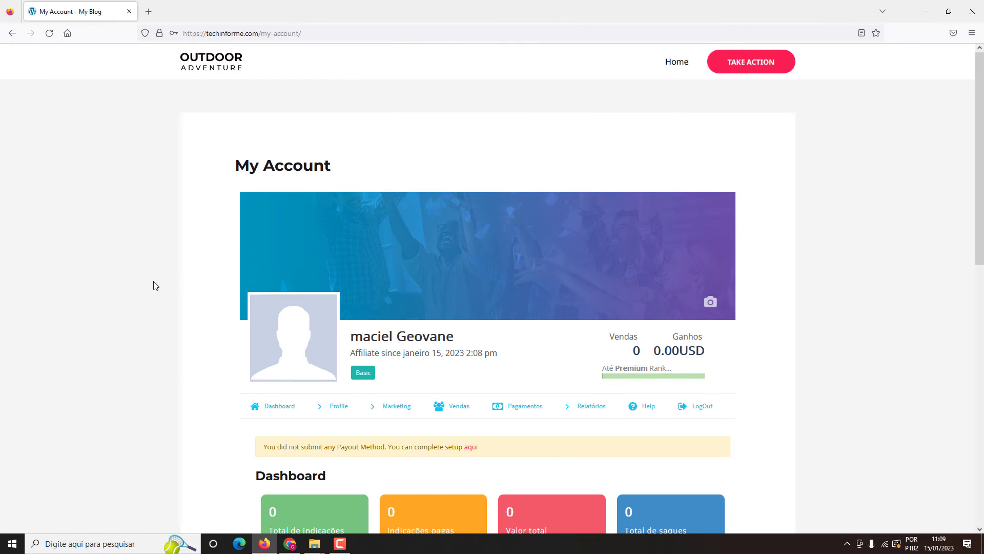
{"action": "left_click", "coordinate": [47, 32]}
{"action": "scroll", "coordinate": [230, 148], "scroll_direction": "down", "scroll_amount": 4}
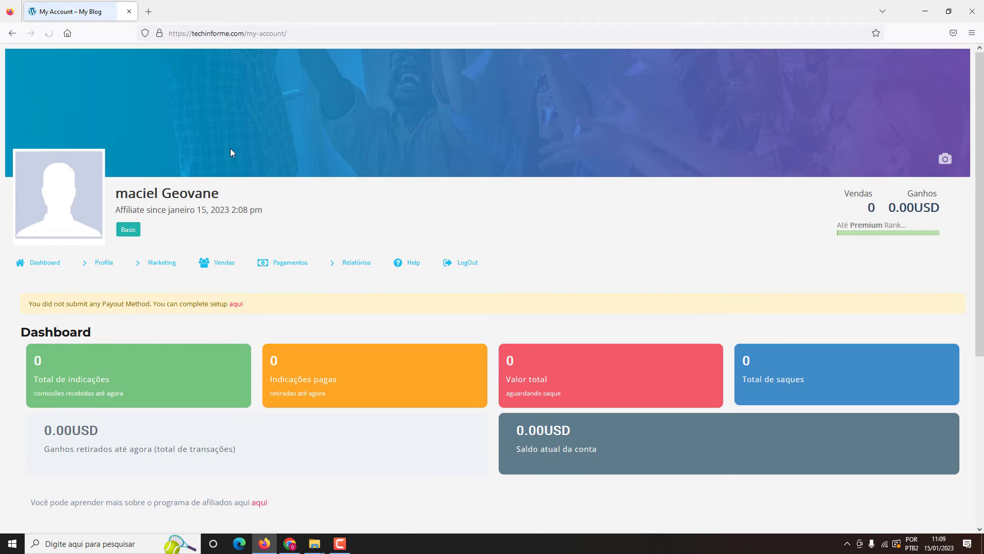
{"action": "scroll", "coordinate": [308, 154], "scroll_direction": "down", "scroll_amount": 4}
{"action": "scroll", "coordinate": [317, 165], "scroll_direction": "down", "scroll_amount": 1}
{"action": "scroll", "coordinate": [317, 169], "scroll_direction": "up", "scroll_amount": 5}
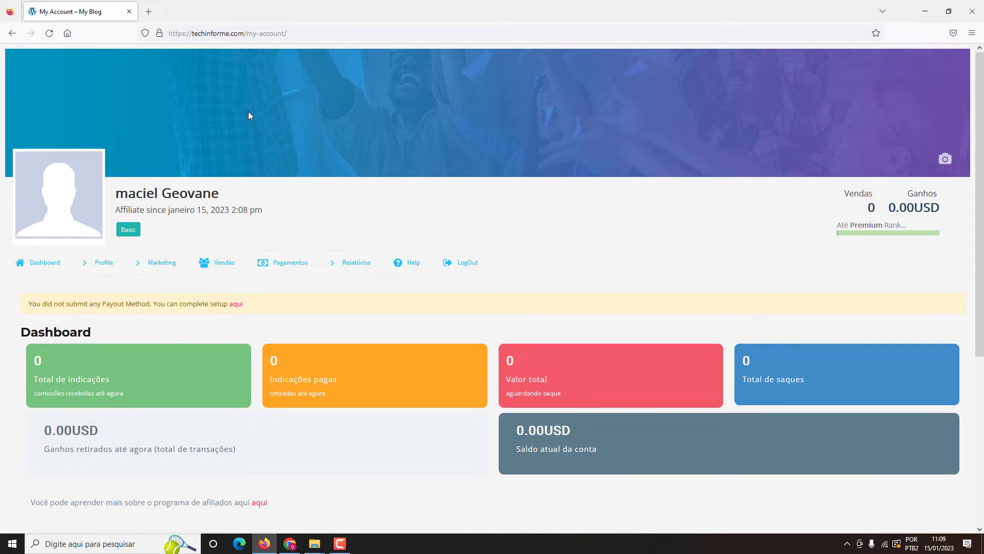
Step: Return to Chrome, leave the editor for techinforme.com/wp-admin and open Ultimate Affiliate Pro's Página da conta template settings
{"action": "left_click", "coordinate": [289, 543]}
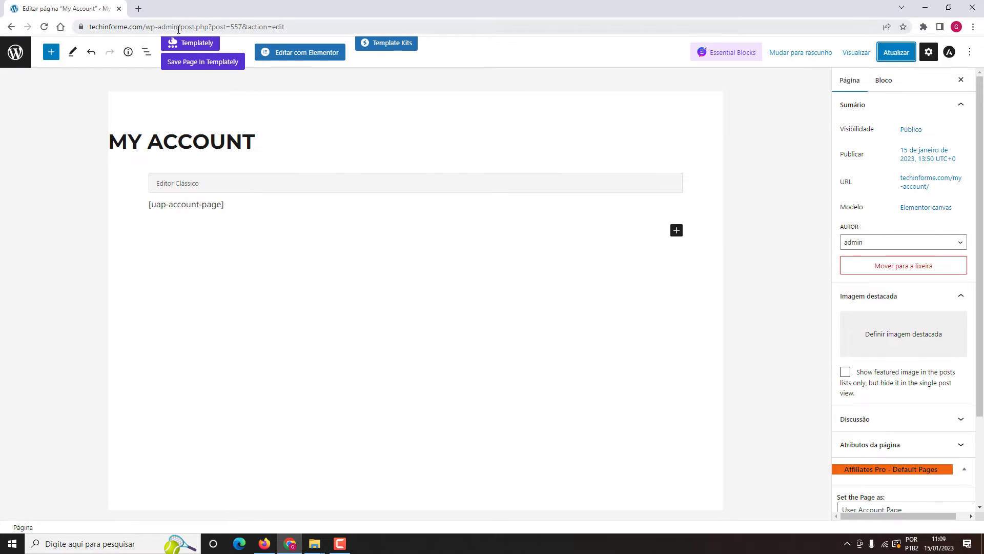
{"action": "left_click_drag", "start_coordinate": [204, 27], "coordinate": [340, 28]}
{"action": "key", "text": "BackSpace"}
{"action": "key", "text": "Return"}
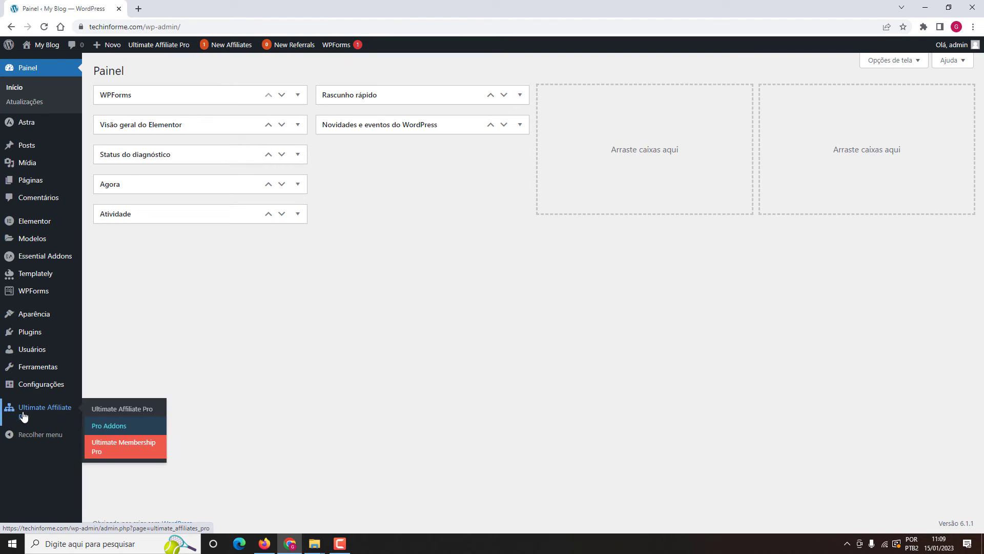
{"action": "left_click", "coordinate": [23, 416]}
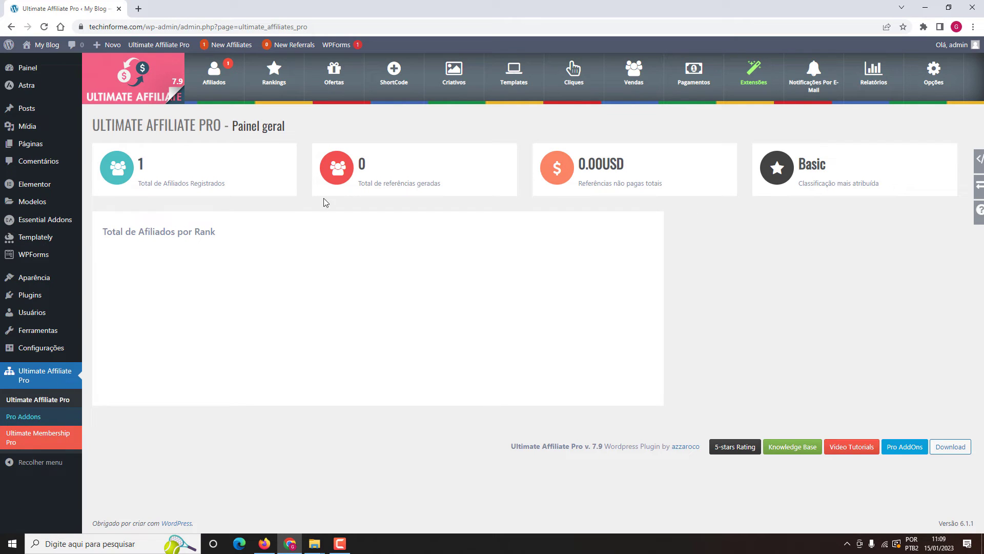
{"action": "left_click", "coordinate": [509, 76]}
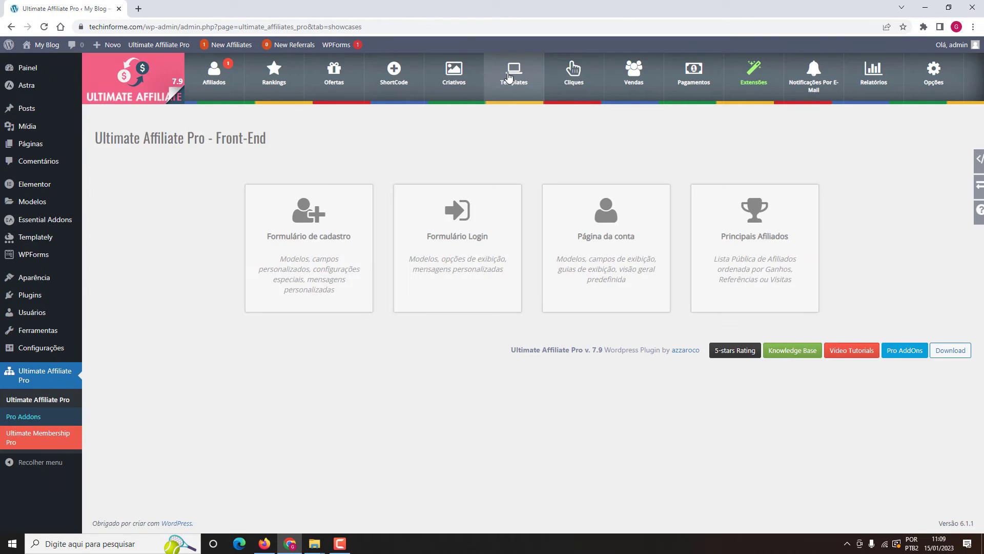
{"action": "left_click", "coordinate": [607, 215]}
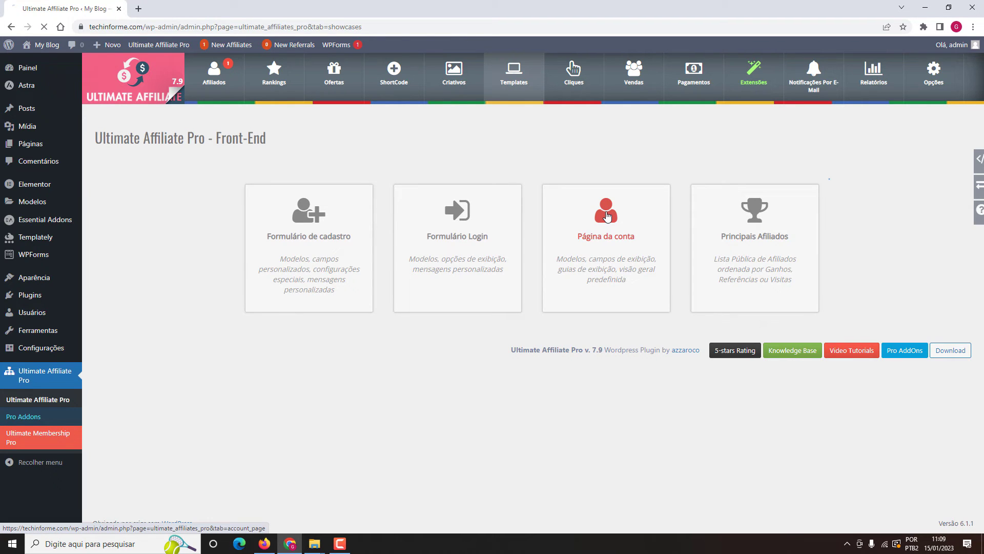
Step: Set the account page's Seção Superior theme to Theme 1 and save the changes
{"action": "scroll", "coordinate": [606, 214], "scroll_direction": "down", "scroll_amount": 1}
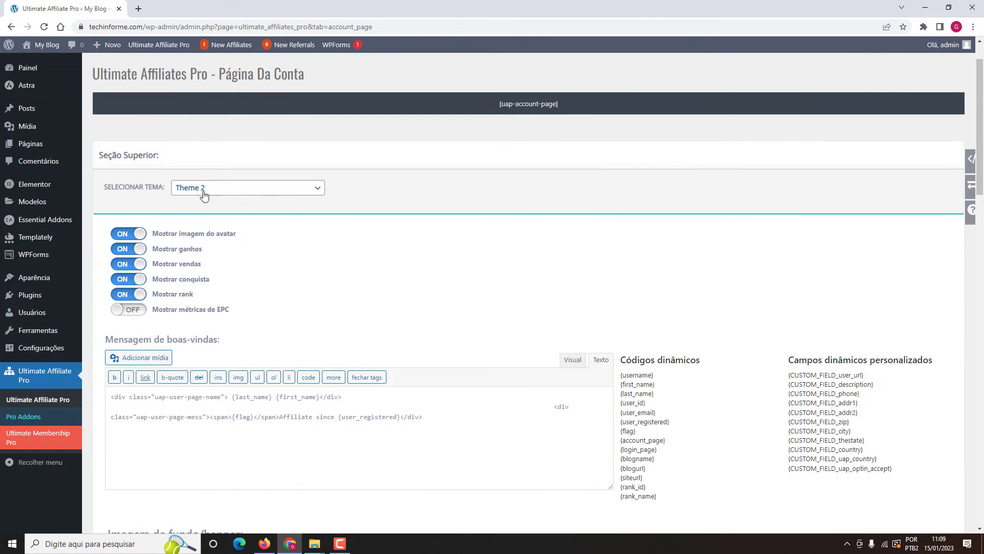
{"action": "left_click", "coordinate": [318, 189]}
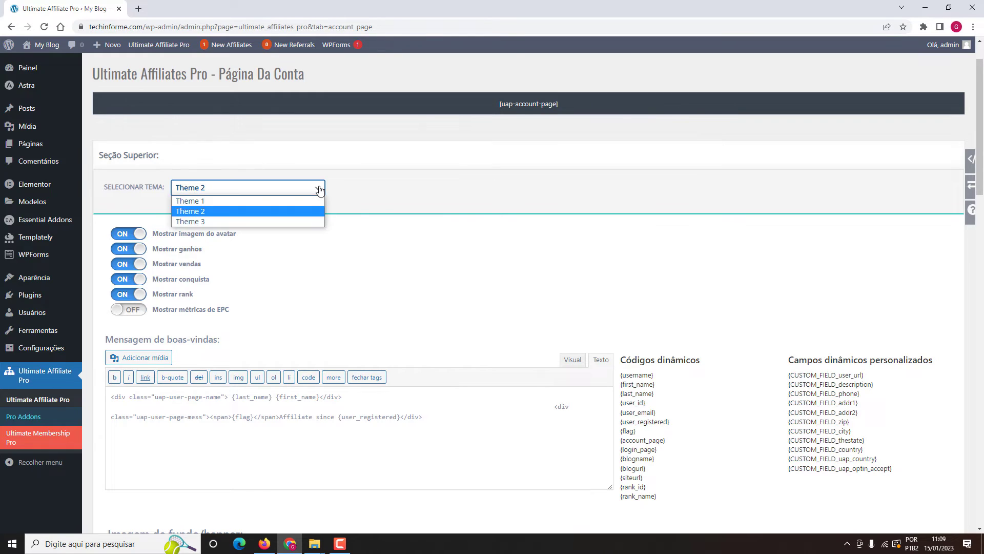
{"action": "left_click", "coordinate": [318, 189]}
{"action": "left_click", "coordinate": [319, 190]}
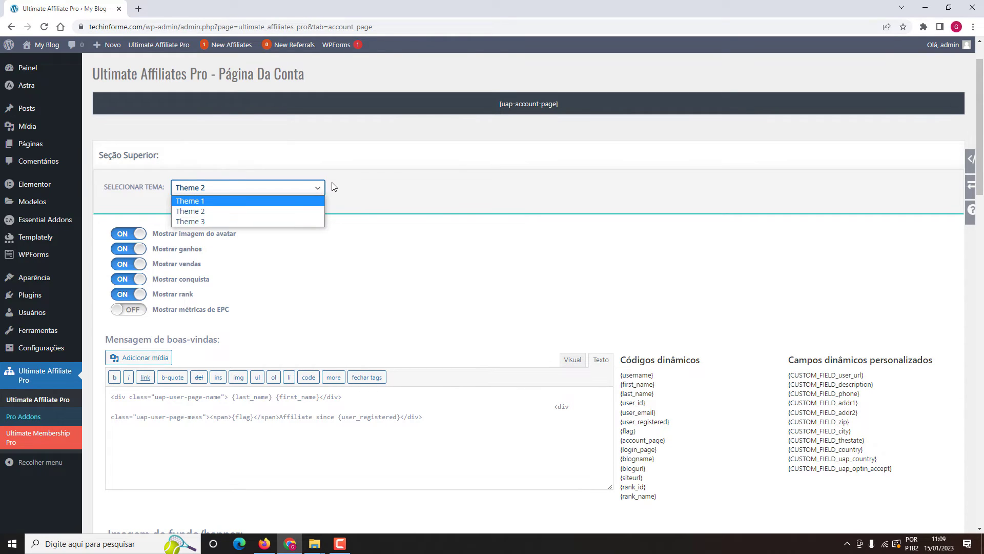
{"action": "left_click", "coordinate": [222, 204]}
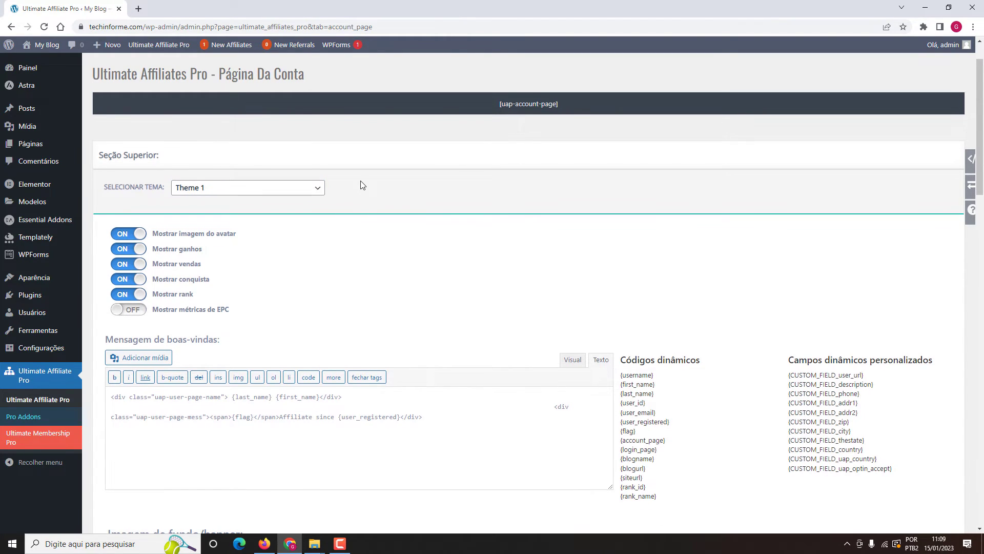
{"action": "scroll", "coordinate": [185, 341], "scroll_direction": "down", "scroll_amount": 3}
{"action": "left_click", "coordinate": [155, 485]}
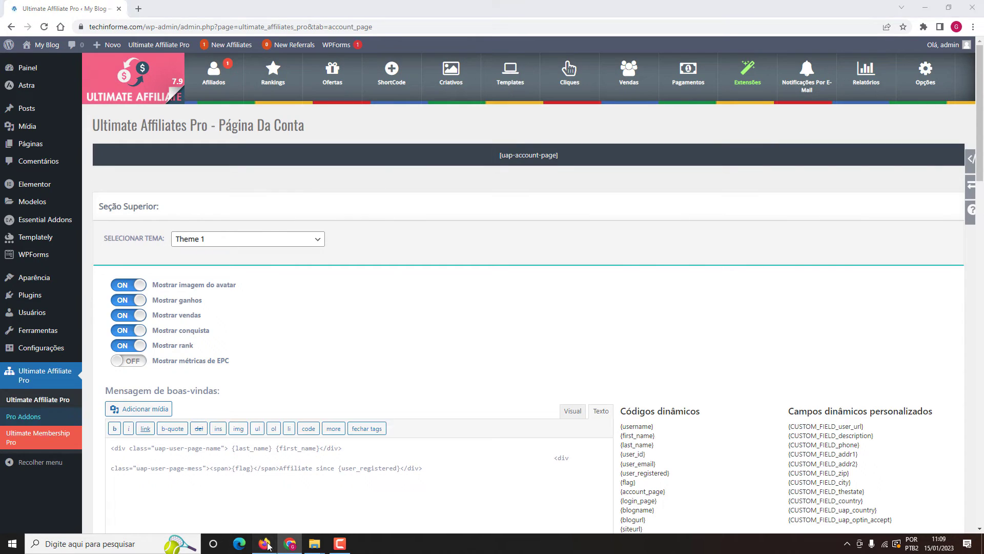
Step: Switch to Firefox, reload the My Account page and examine the affiliate name and welcome text in its header
{"action": "left_click", "coordinate": [264, 544]}
{"action": "left_click", "coordinate": [54, 35]}
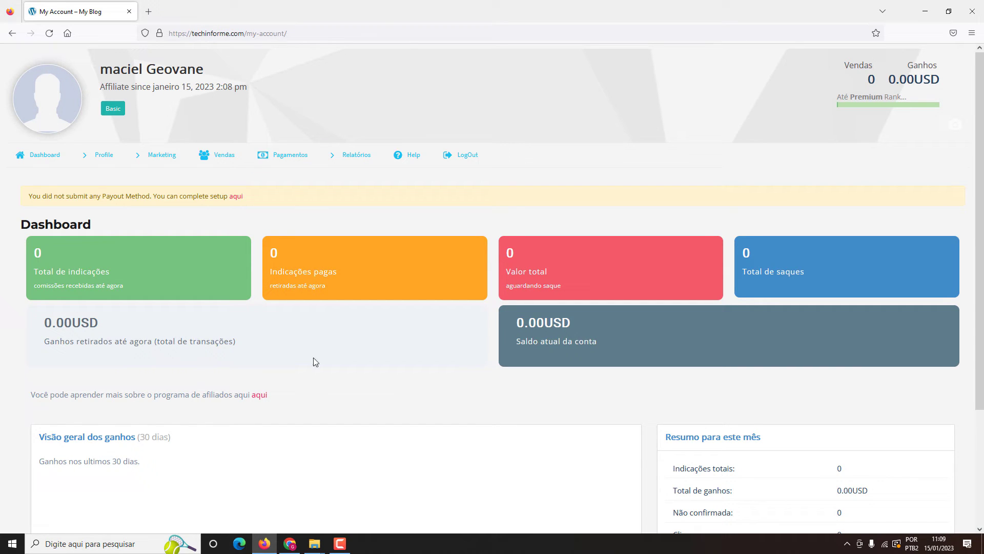
{"action": "left_click", "coordinate": [290, 544]}
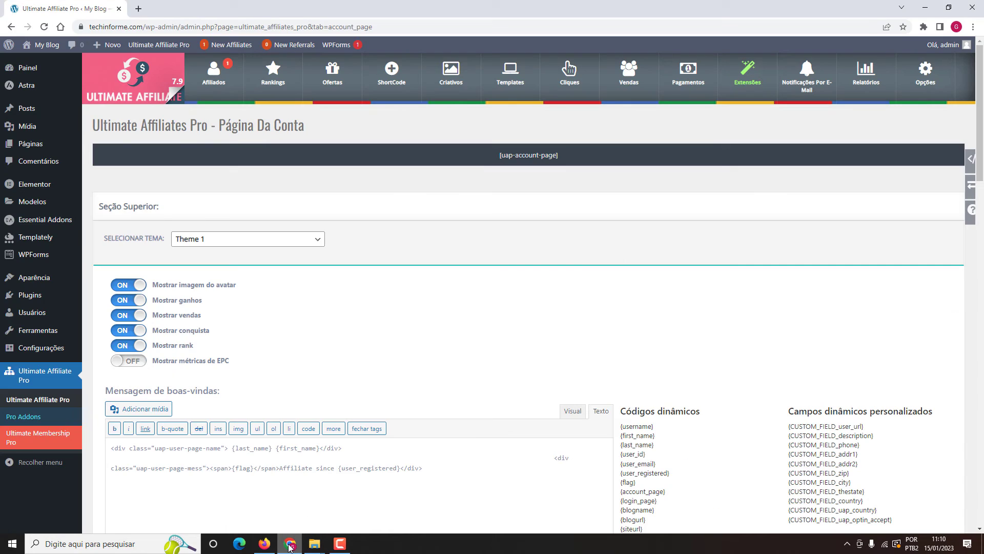
{"action": "left_click", "coordinate": [264, 544]}
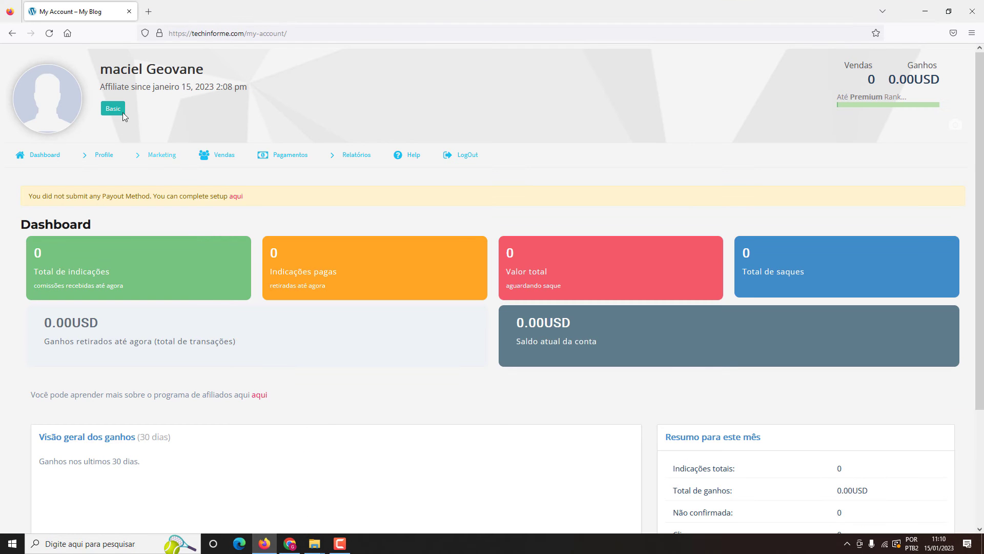
{"action": "left_click_drag", "start_coordinate": [104, 73], "coordinate": [219, 74]}
{"action": "left_click", "coordinate": [145, 72]}
{"action": "left_click", "coordinate": [219, 71]}
{"action": "left_click_drag", "start_coordinate": [101, 89], "coordinate": [173, 87]}
{"action": "left_click", "coordinate": [144, 85]}
Step: Return to Chrome, reopen the Página da conta settings, move {last_name} after {first_name} in the welcome message and save
{"action": "left_click", "coordinate": [290, 544]}
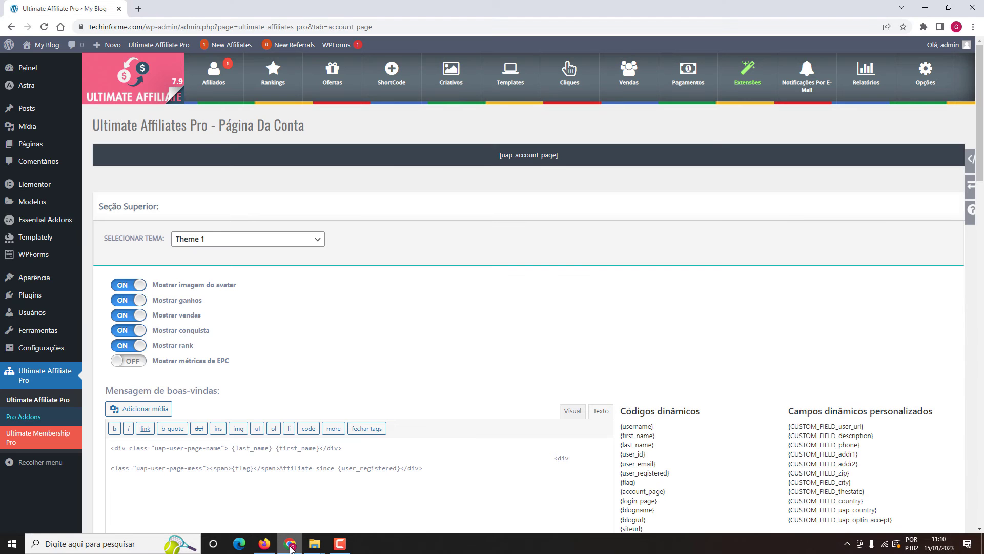
{"action": "left_click", "coordinate": [509, 79]}
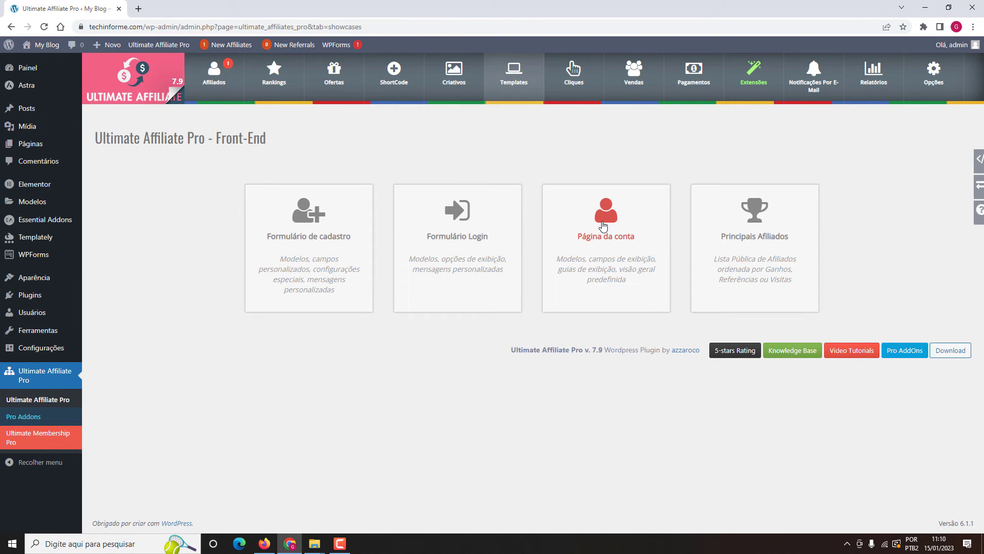
{"action": "left_click", "coordinate": [603, 224]}
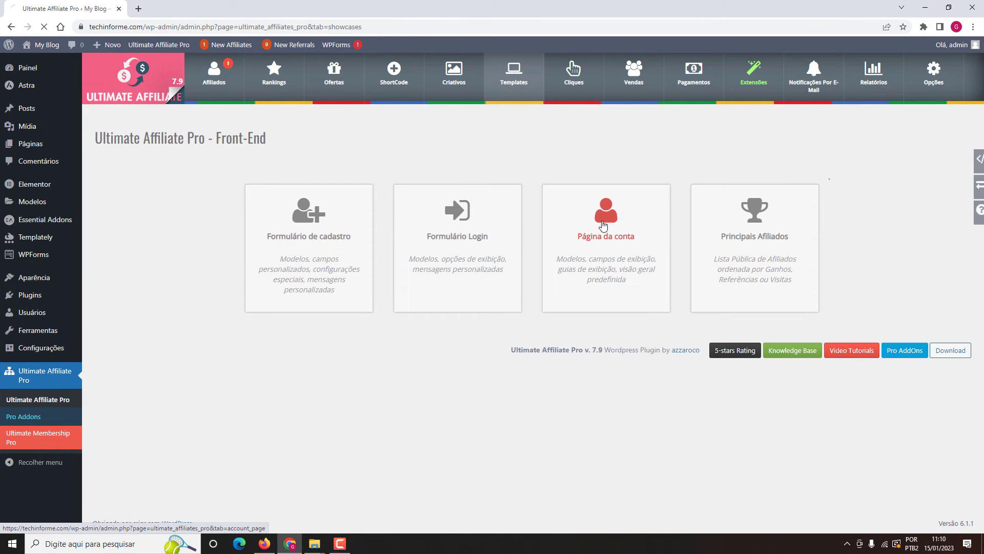
{"action": "scroll", "coordinate": [602, 224], "scroll_direction": "down", "scroll_amount": 4}
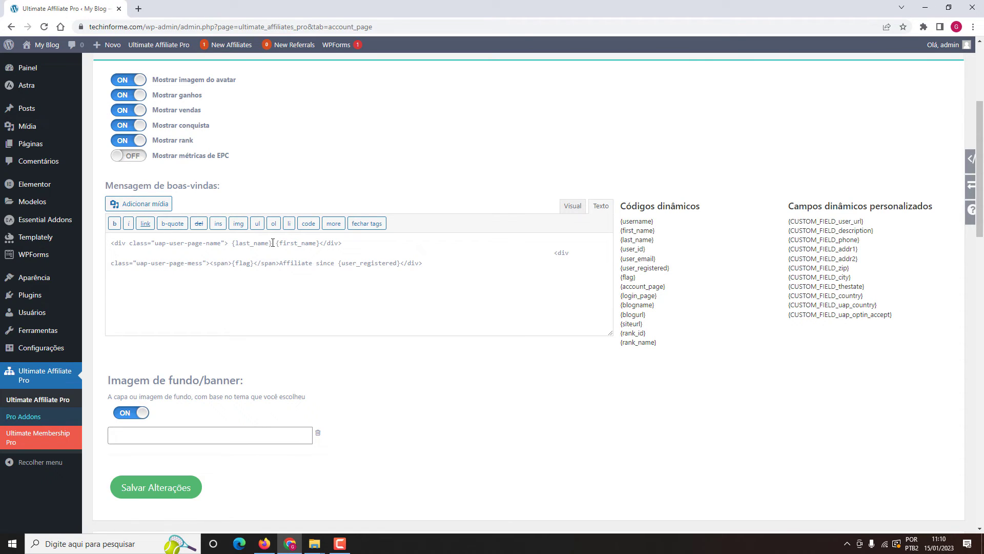
{"action": "left_click_drag", "start_coordinate": [272, 242], "coordinate": [232, 243]}
{"action": "key", "text": "ctrl+c"}
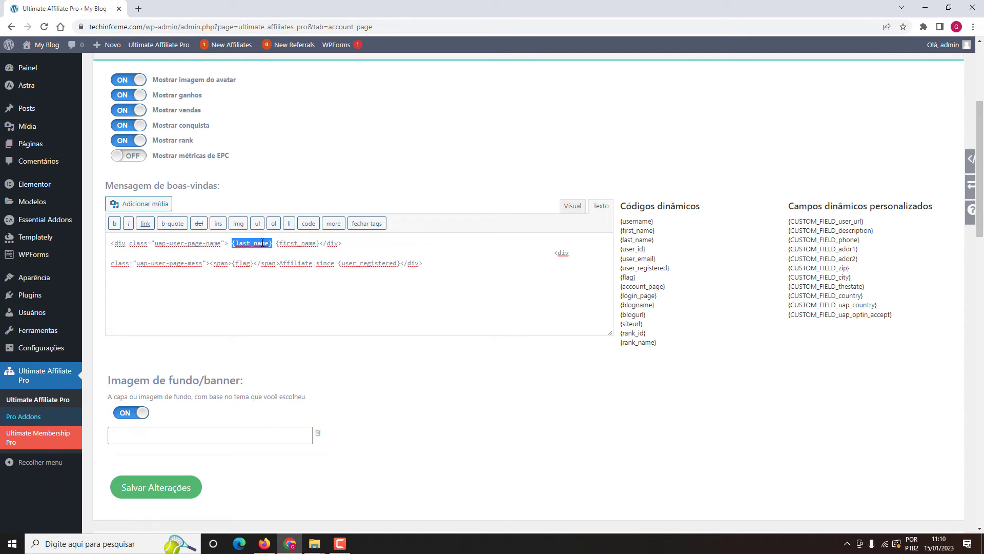
{"action": "key", "text": "BackSpace"}
{"action": "key", "text": "Delete"}
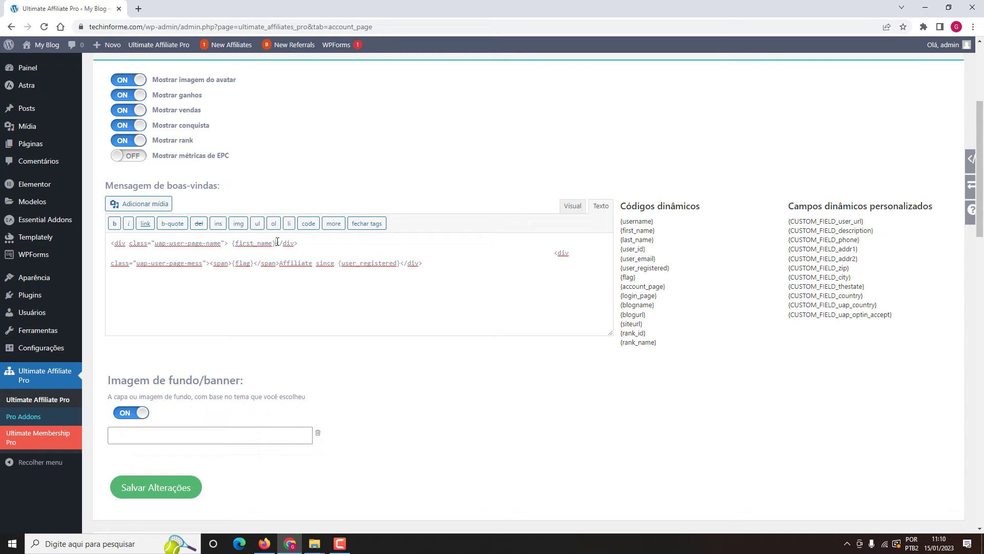
{"action": "key", "text": "ctrl+v"}
{"action": "left_click", "coordinate": [160, 489]}
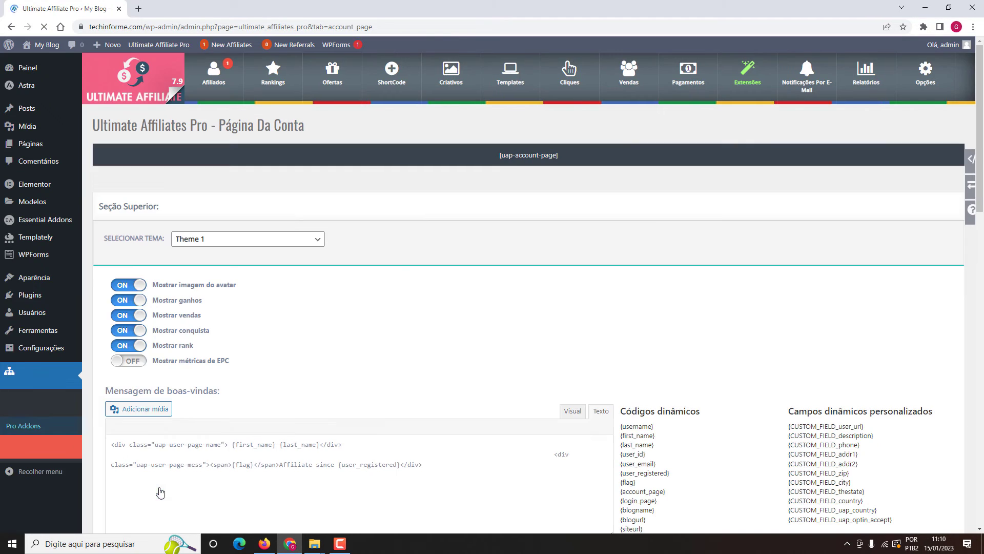
Step: Switch to Firefox, reload the My Account page and check the order of the affiliate's first and last names in the header
{"action": "left_click", "coordinate": [264, 543]}
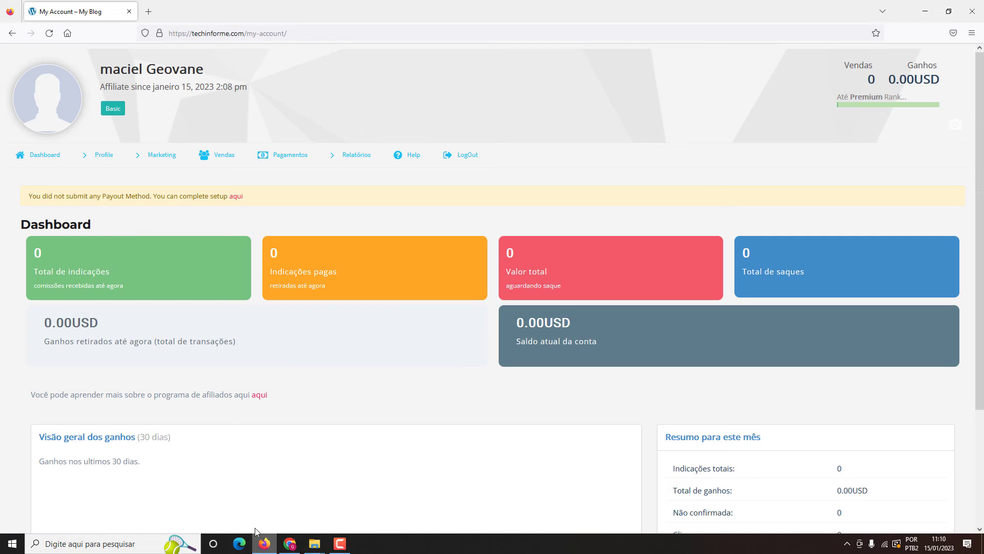
{"action": "left_click", "coordinate": [49, 33]}
{"action": "left_click_drag", "start_coordinate": [101, 74], "coordinate": [160, 75]}
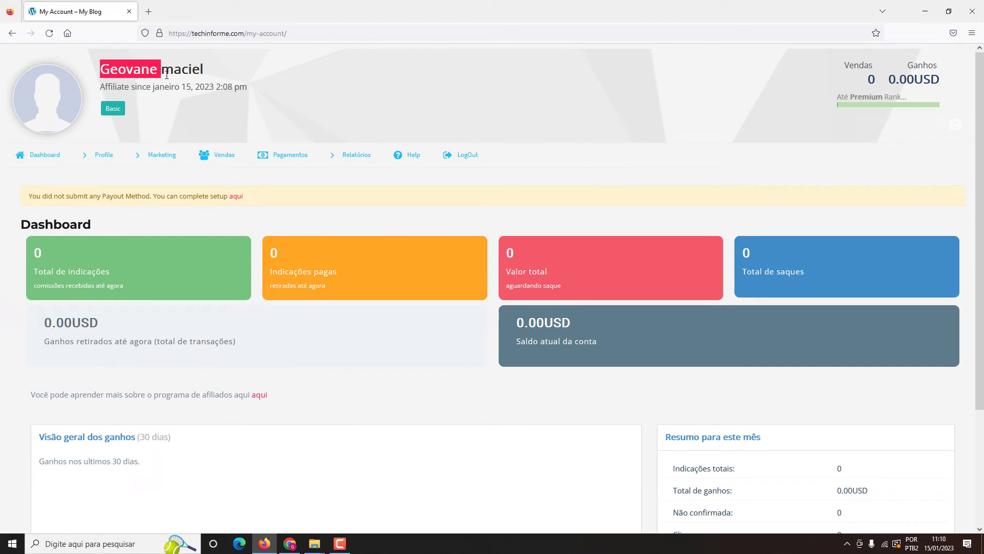
{"action": "left_click", "coordinate": [167, 76]}
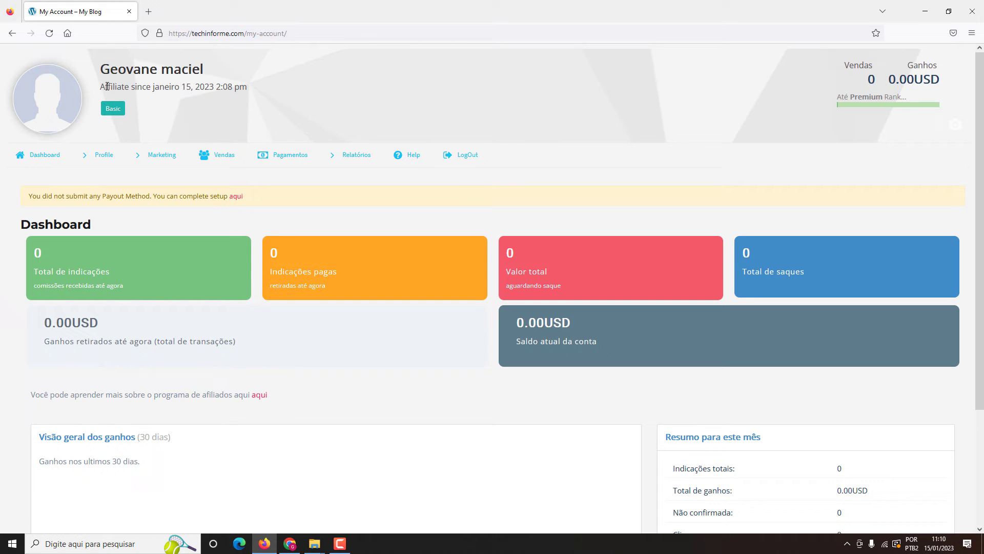
Step: Return to Chrome, replace "Affiliate since" with "Afiliado desde" in the account page's welcome message and save the changes
{"action": "left_click", "coordinate": [290, 543]}
{"action": "scroll", "coordinate": [273, 459], "scroll_direction": "down", "scroll_amount": 3}
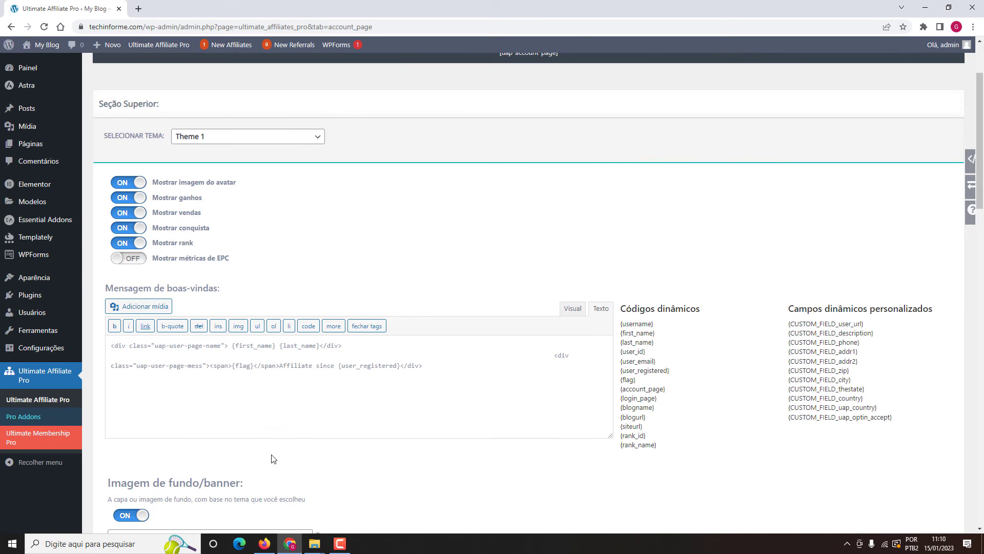
{"action": "left_click_drag", "start_coordinate": [280, 368], "coordinate": [329, 366]}
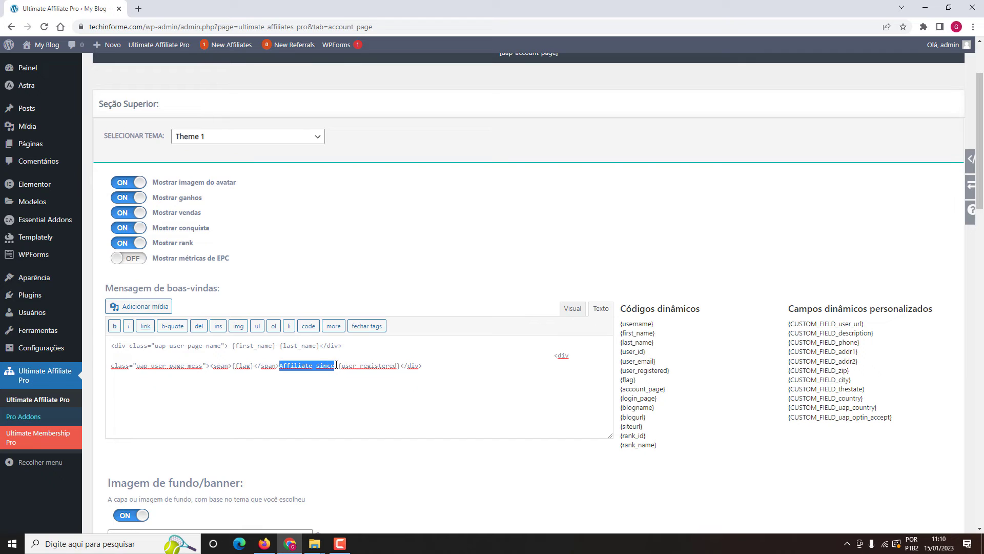
{"action": "type", "text": "Afiliado desde"}
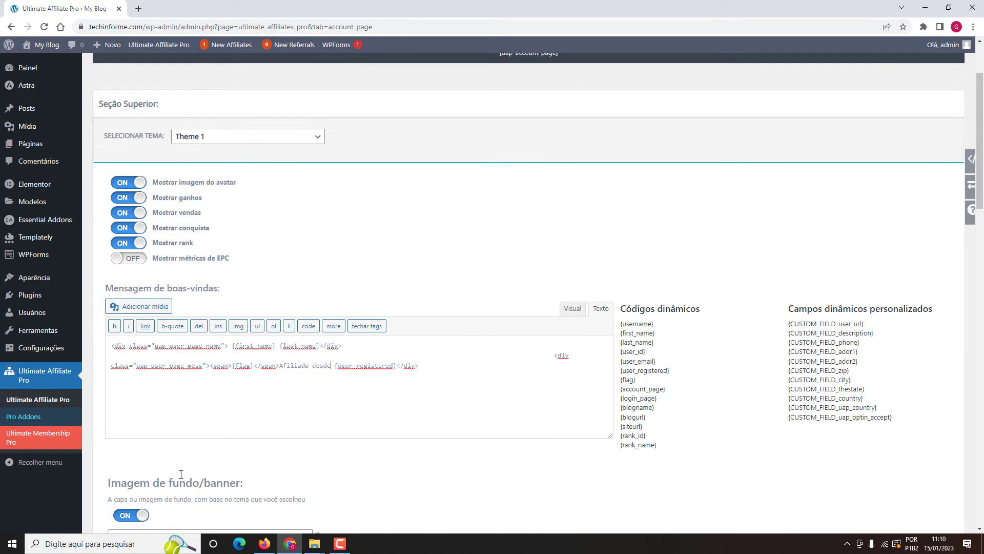
{"action": "scroll", "coordinate": [181, 474], "scroll_direction": "down", "scroll_amount": 3}
{"action": "left_click", "coordinate": [167, 447]}
Step: Switch to Firefox, reload the My Account page and check the welcome text and the Profile and Marketing submenu labels
{"action": "mouse_move", "coordinate": [270, 547]}
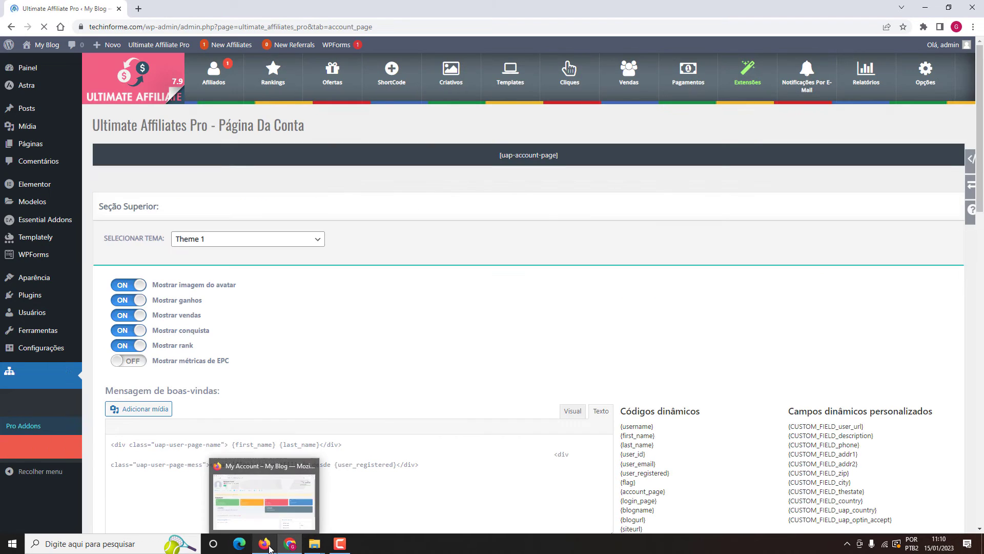
{"action": "left_click", "coordinate": [264, 500]}
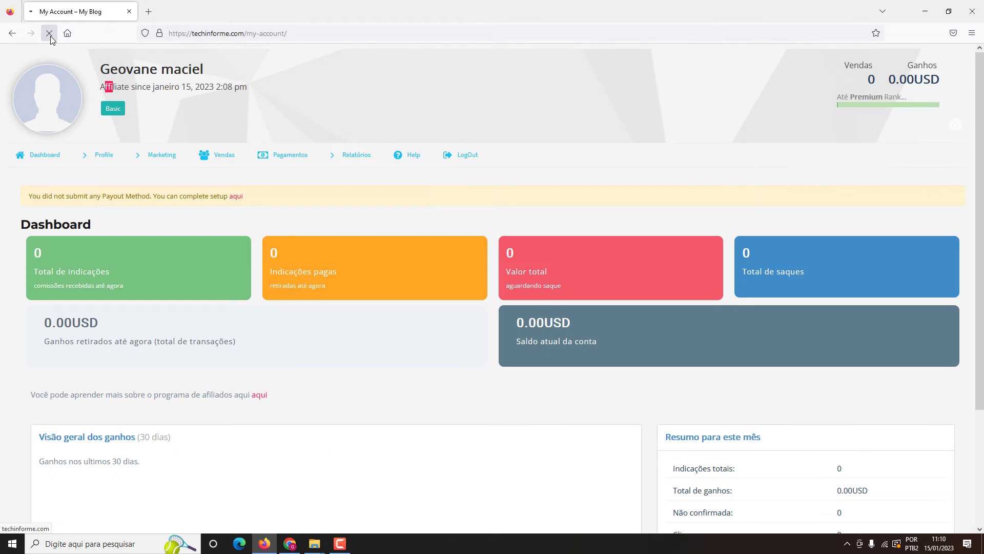
{"action": "left_click", "coordinate": [50, 37]}
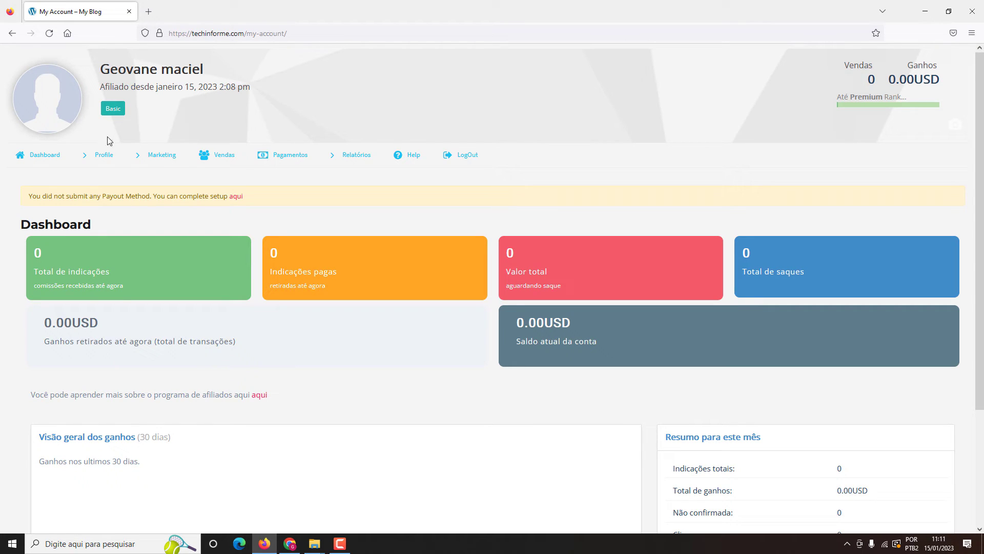
{"action": "mouse_move", "coordinate": [105, 154]}
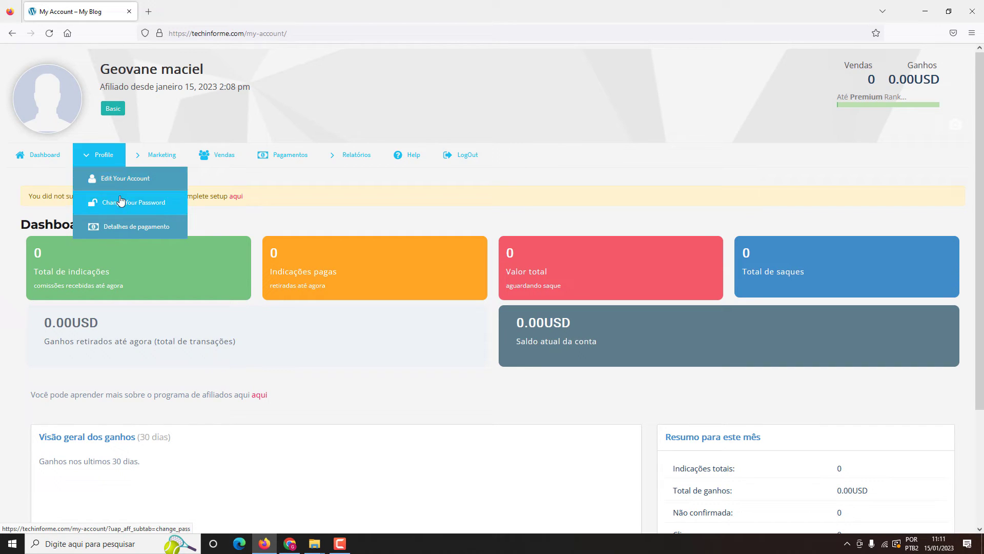
{"action": "mouse_move", "coordinate": [168, 157]}
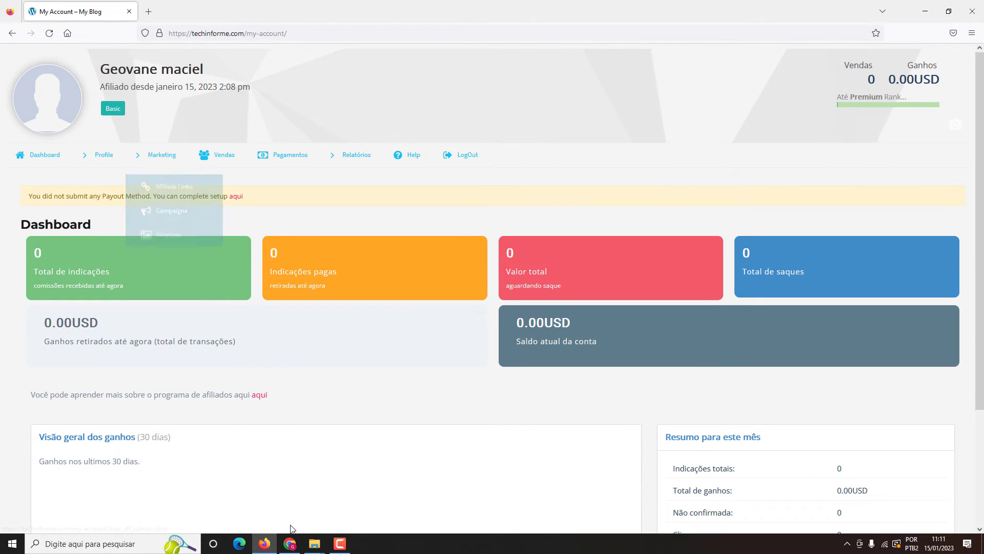
Step: Return to Chrome and set the menu label of the Edit Your Account menu tab to "Editar conta"
{"action": "left_click", "coordinate": [291, 548]}
{"action": "scroll", "coordinate": [324, 346], "scroll_direction": "down", "scroll_amount": 7}
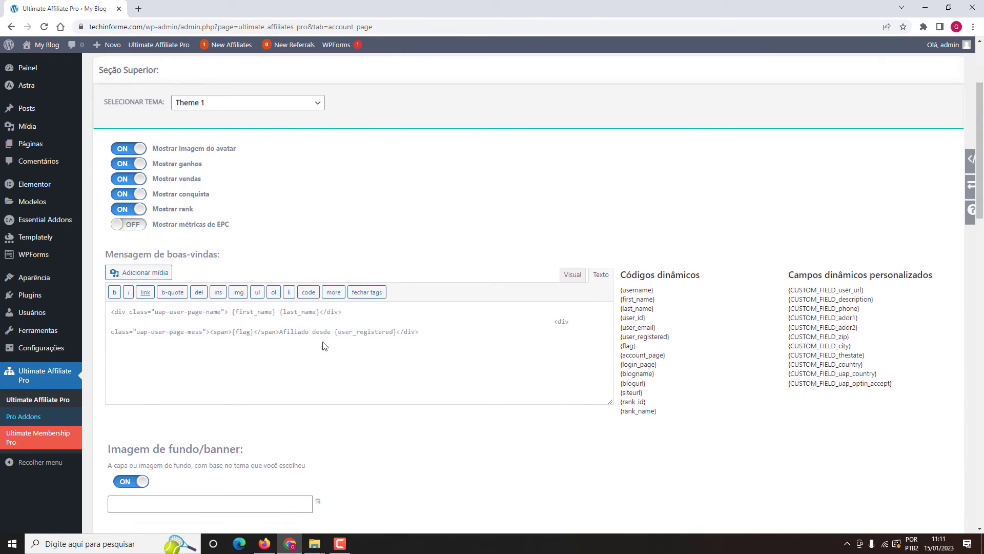
{"action": "scroll", "coordinate": [324, 346], "scroll_direction": "down", "scroll_amount": 5}
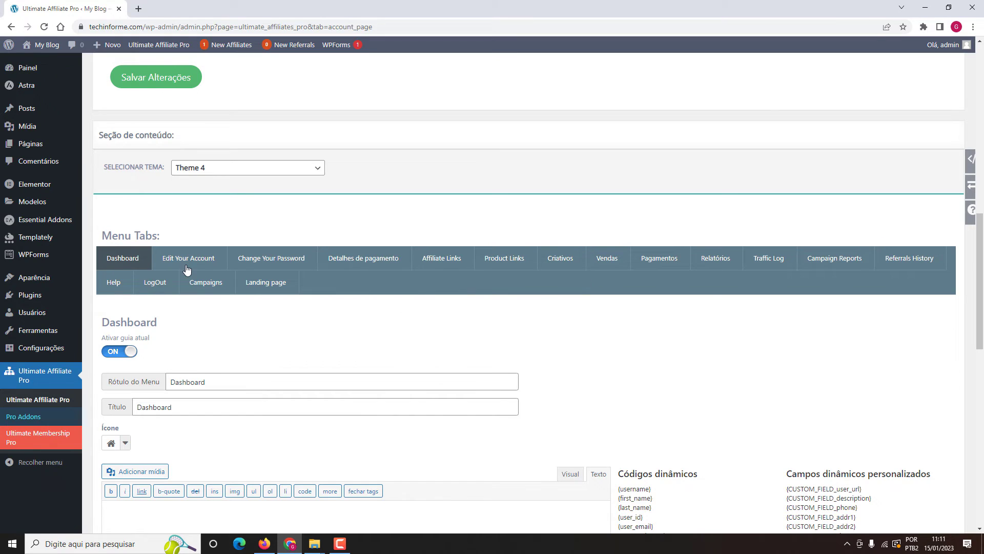
{"action": "left_click", "coordinate": [188, 264]}
{"action": "left_click_drag", "start_coordinate": [240, 382], "coordinate": [111, 380]}
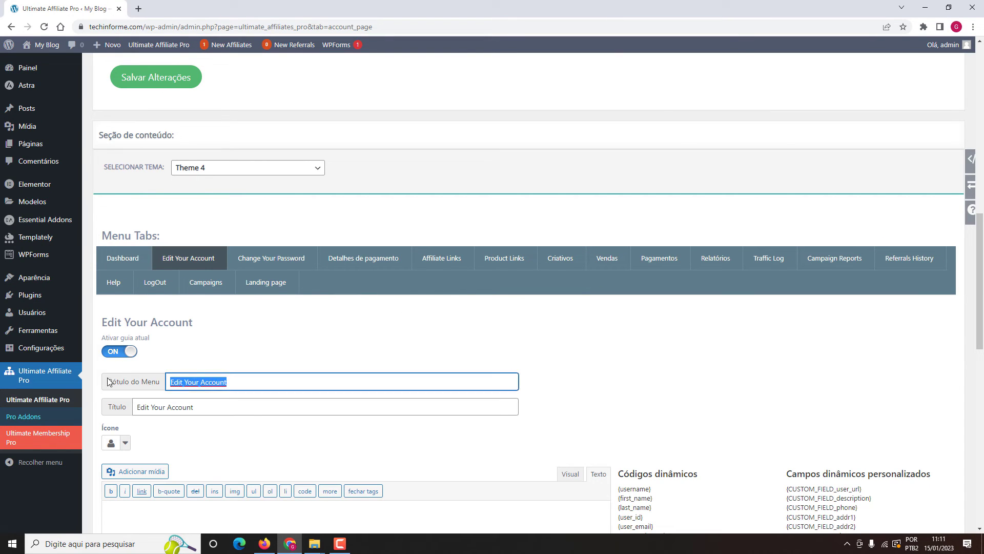
{"action": "key", "text": "BackSpace"}
{"action": "left_click", "coordinate": [197, 380]}
Step: Set the title of the Edit Your Account menu tab to "Editar conta" and save the account page settings
{"action": "left_click", "coordinate": [243, 410]}
{"action": "triple_click", "coordinate": [243, 408]}
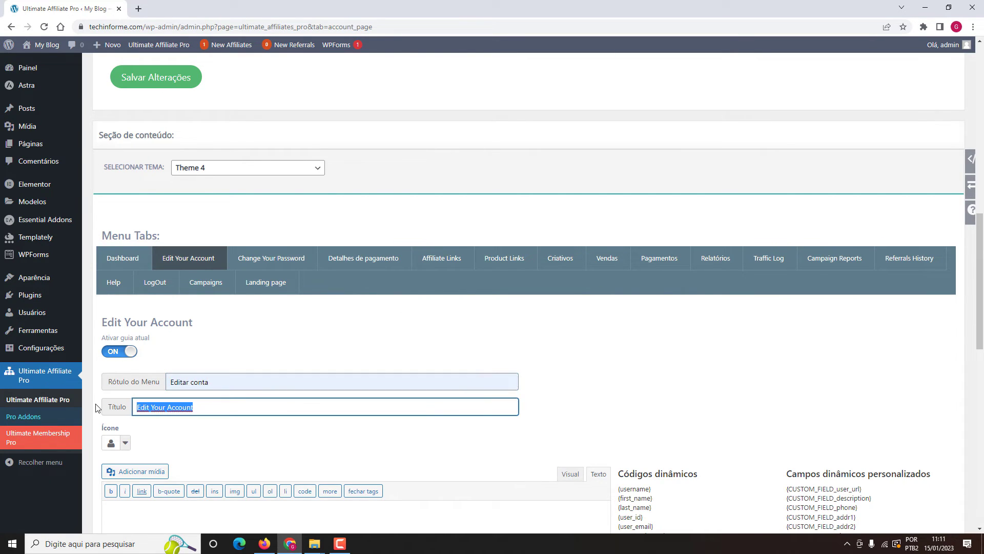
{"action": "key", "text": "BackSpace"}
{"action": "left_click", "coordinate": [165, 407]}
{"action": "left_click", "coordinate": [196, 432]}
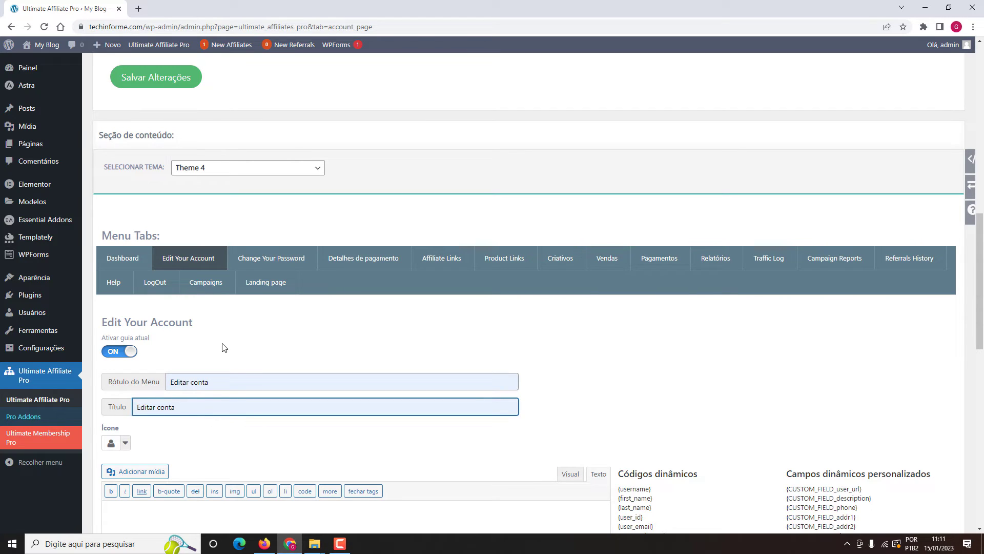
{"action": "scroll", "coordinate": [142, 445], "scroll_direction": "down", "scroll_amount": 3}
{"action": "left_click", "coordinate": [151, 493]}
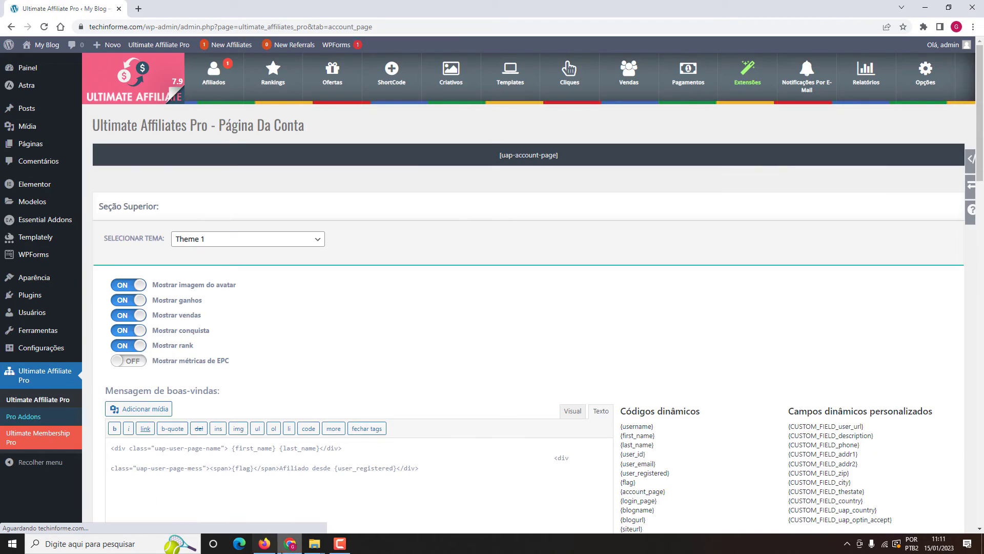
Step: Switch to Firefox, reload the My Account page and check the account-editing entry in the Profile submenu
{"action": "left_click", "coordinate": [263, 543]}
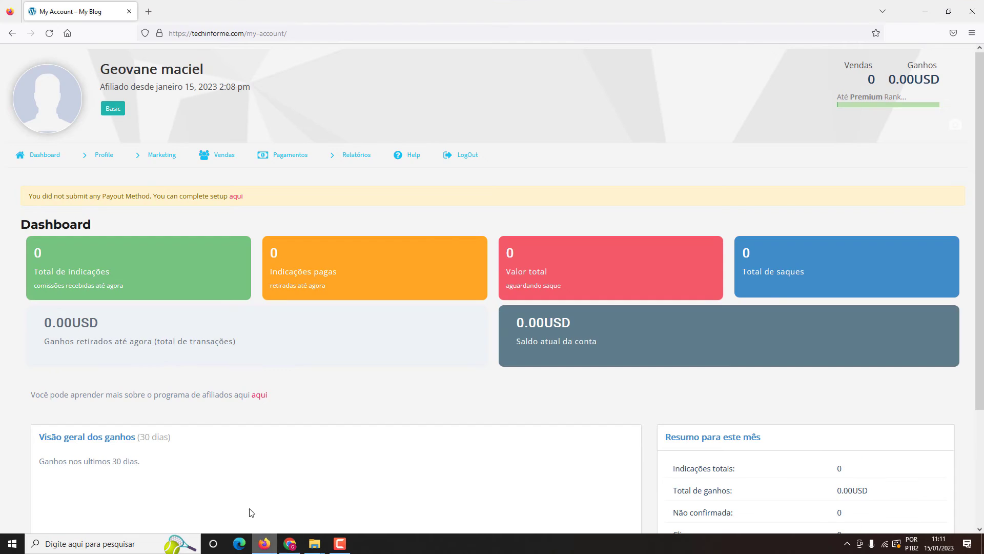
{"action": "left_click", "coordinate": [101, 154]}
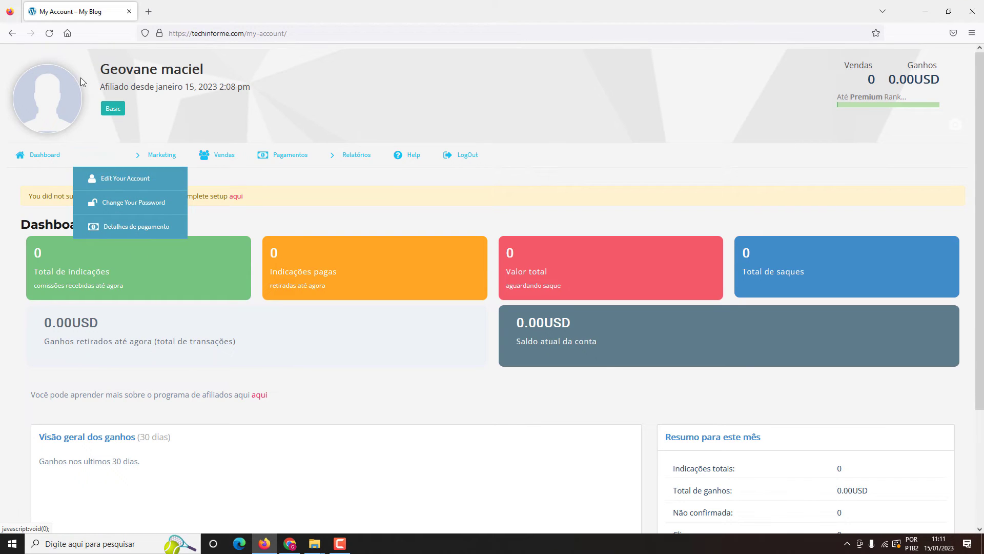
{"action": "left_click", "coordinate": [54, 34]}
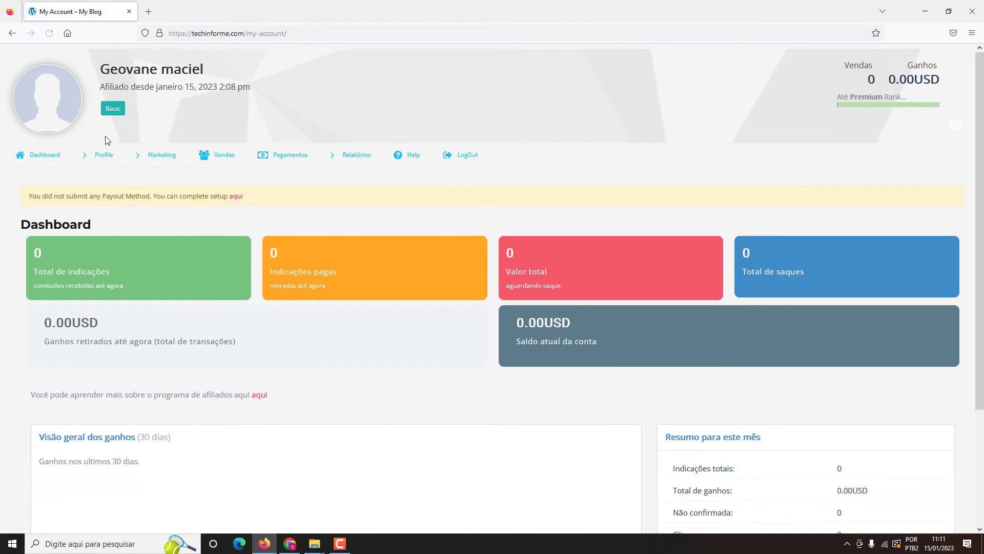
{"action": "mouse_move", "coordinate": [103, 155]}
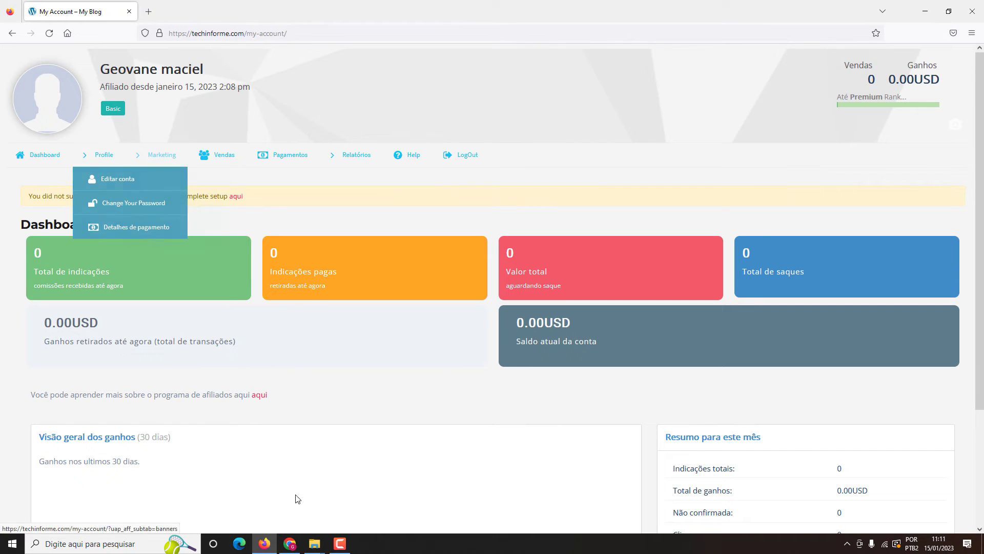
Step: Return to Chrome and review the Página da conta settings, including the menu tabs, display toggles and welcome message
{"action": "key", "text": "alt+Tab"}
{"action": "scroll", "coordinate": [329, 394], "scroll_direction": "down", "scroll_amount": 13}
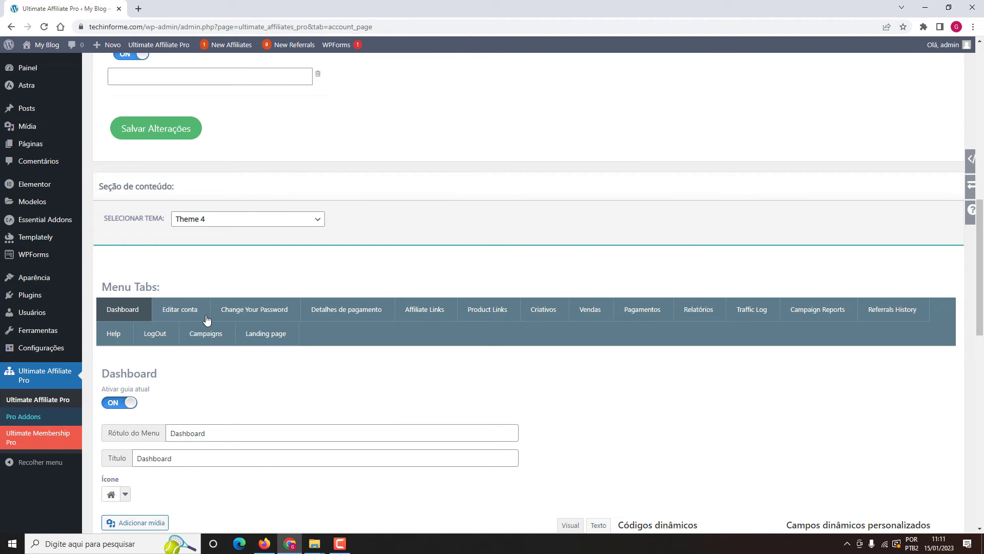
{"action": "scroll", "coordinate": [207, 320], "scroll_direction": "down", "scroll_amount": 3}
{"action": "scroll", "coordinate": [206, 320], "scroll_direction": "up", "scroll_amount": 10}
{"action": "scroll", "coordinate": [207, 320], "scroll_direction": "up", "scroll_amount": 3}
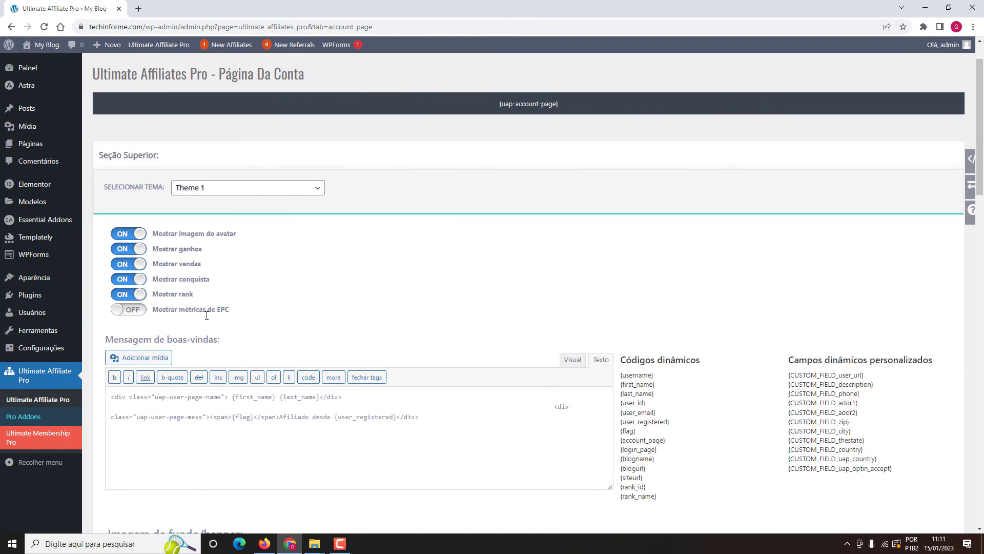
{"action": "scroll", "coordinate": [210, 318], "scroll_direction": "up", "scroll_amount": 1}
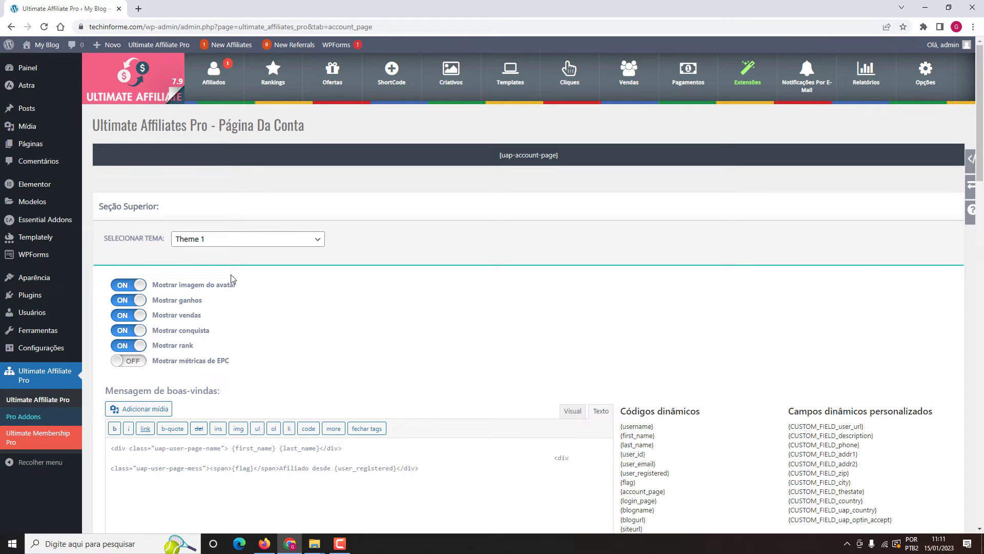
{"action": "scroll", "coordinate": [129, 294], "scroll_direction": "down", "scroll_amount": 1}
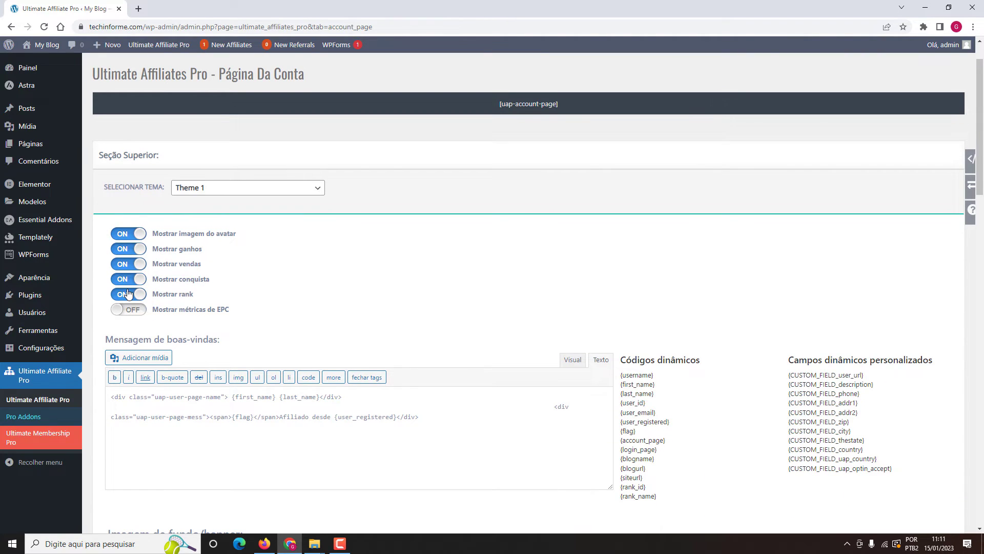
{"action": "scroll", "coordinate": [128, 294], "scroll_direction": "up", "scroll_amount": 1}
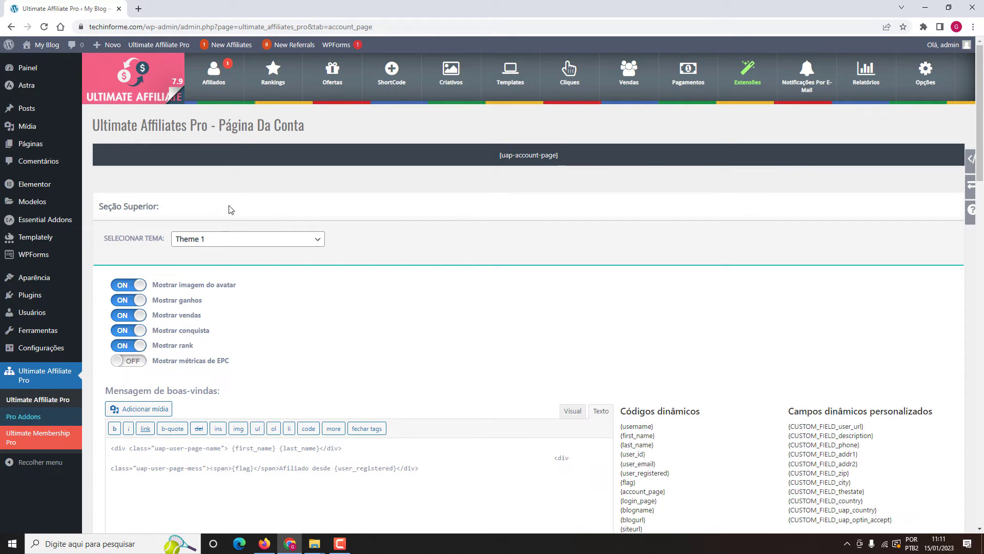
Step: Switch to Firefox and examine the currency of the earnings amounts on the affiliate dashboard
{"action": "left_click", "coordinate": [264, 543]}
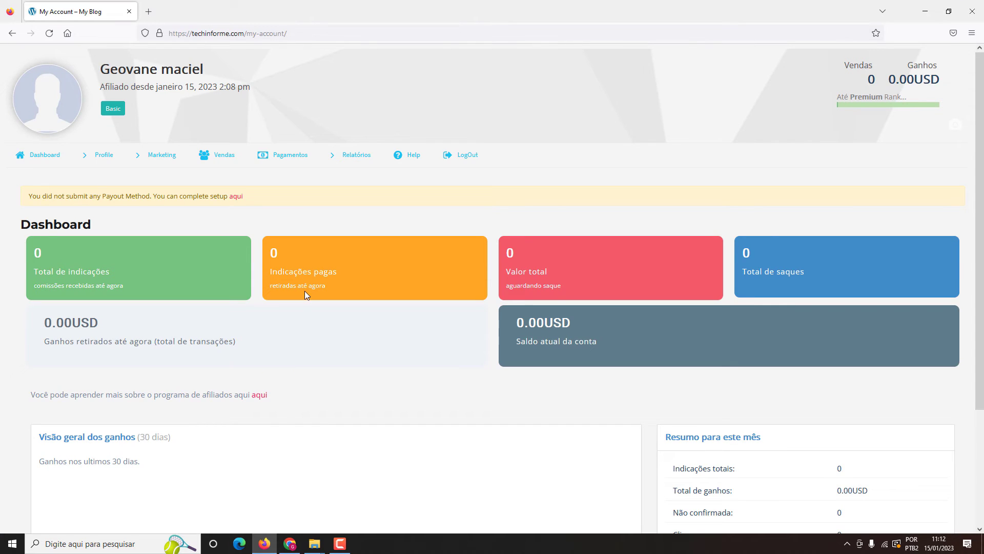
{"action": "scroll", "coordinate": [239, 269], "scroll_direction": "down", "scroll_amount": 1}
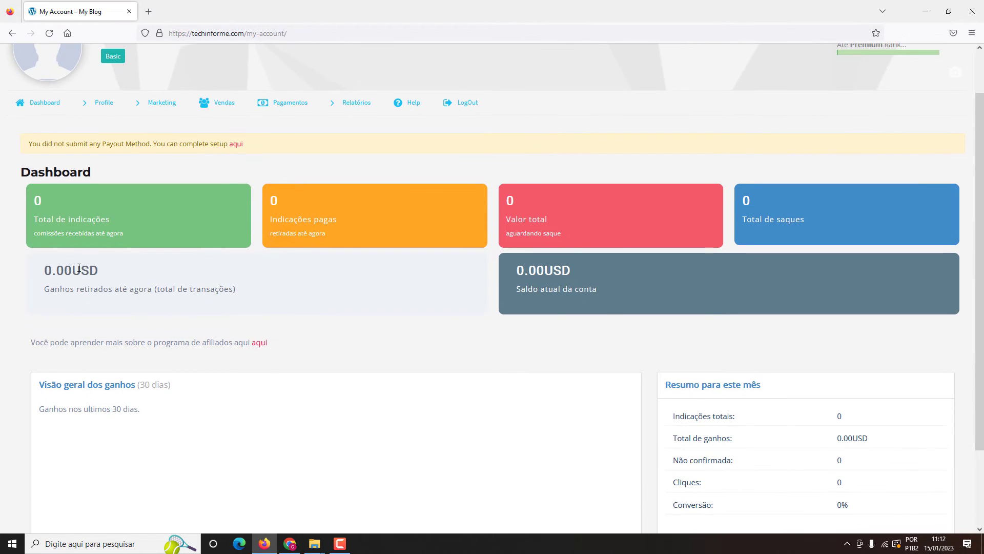
{"action": "left_click_drag", "start_coordinate": [51, 270], "coordinate": [97, 269]}
{"action": "left_click", "coordinate": [110, 275]}
{"action": "left_click", "coordinate": [96, 268]}
{"action": "scroll", "coordinate": [96, 269], "scroll_direction": "up", "scroll_amount": 1}
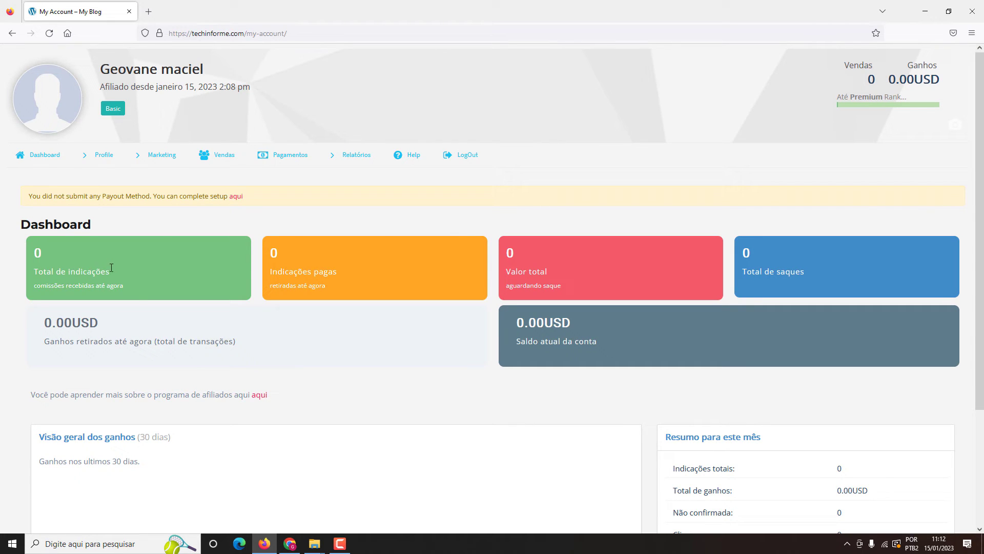
Step: Return to Chrome and open the Moedas personalizadas extension of Ultimate Affiliate Pro
{"action": "left_click", "coordinate": [291, 544]}
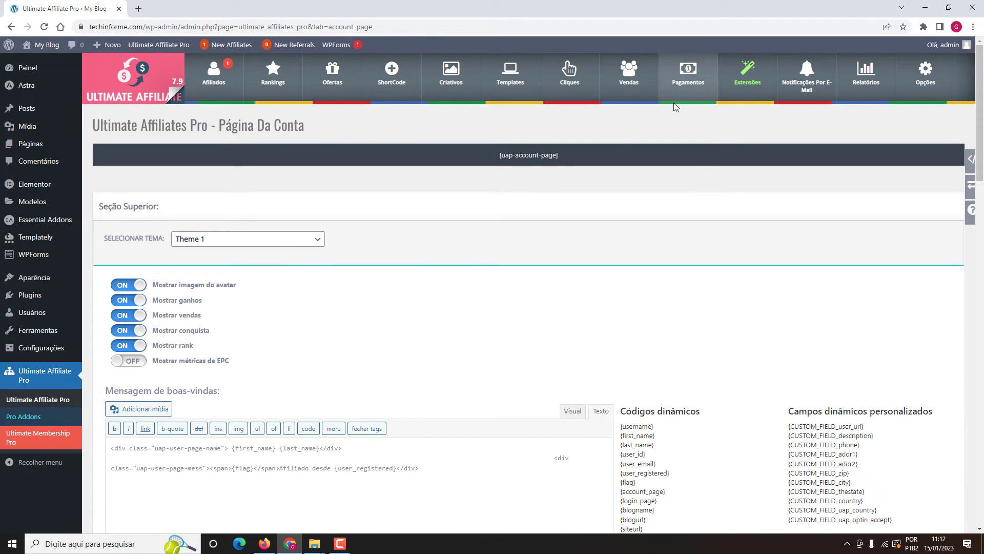
{"action": "left_click", "coordinate": [749, 74]}
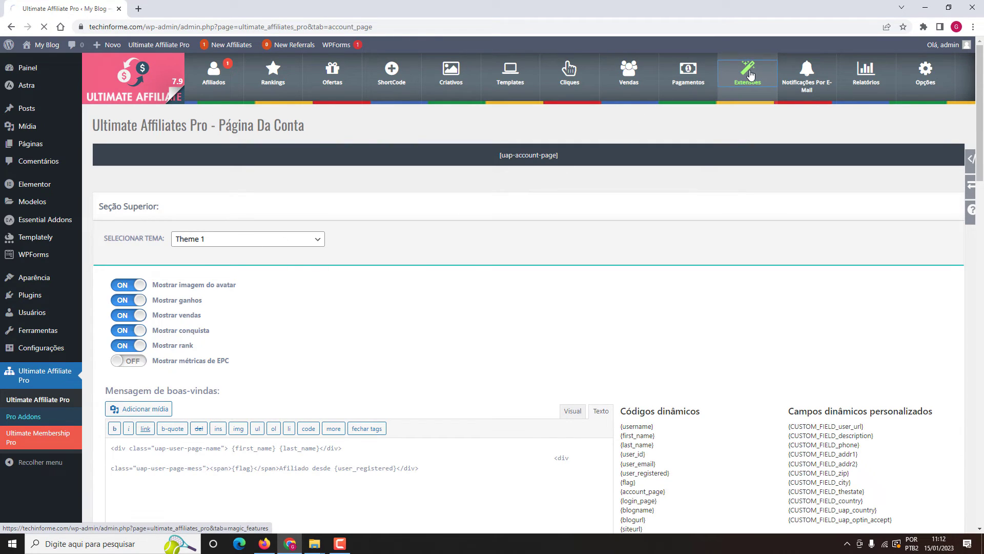
{"action": "scroll", "coordinate": [579, 180], "scroll_direction": "down", "scroll_amount": 3}
{"action": "scroll", "coordinate": [579, 181], "scroll_direction": "down", "scroll_amount": 12}
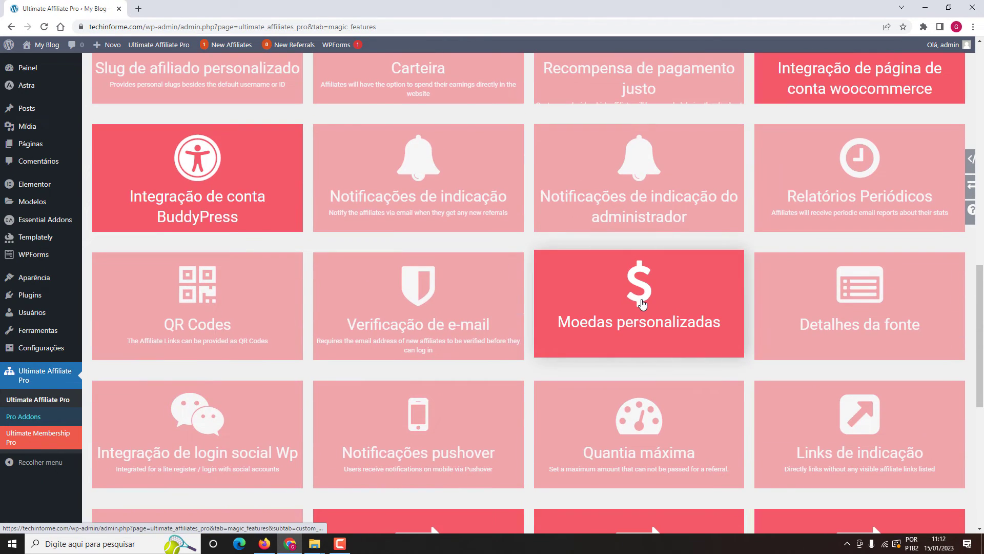
{"action": "left_click", "coordinate": [641, 304]}
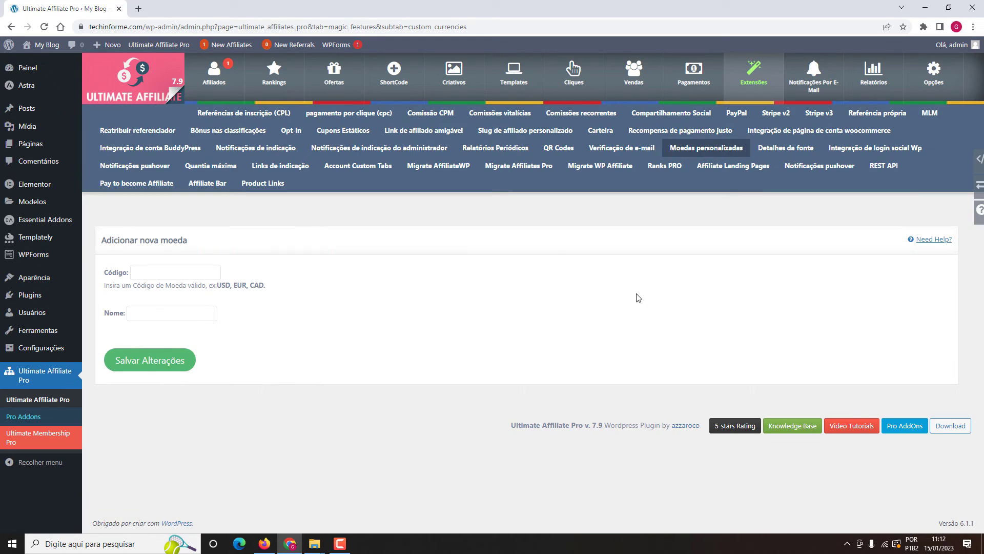
Step: Add a custom currency with the code R$ and the name brl, and save it
{"action": "left_click", "coordinate": [162, 274]}
{"action": "type", "text": "R$"}
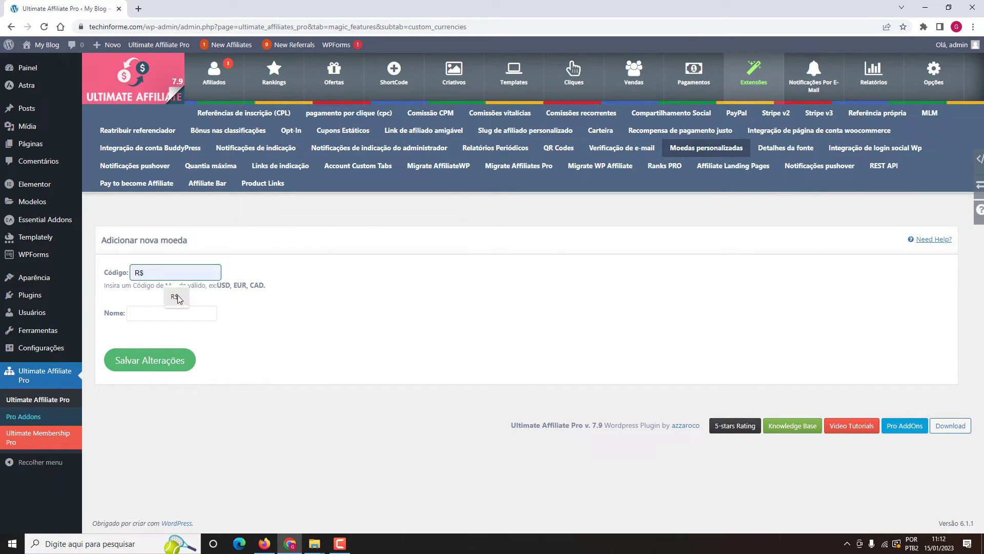
{"action": "left_click", "coordinate": [155, 314]}
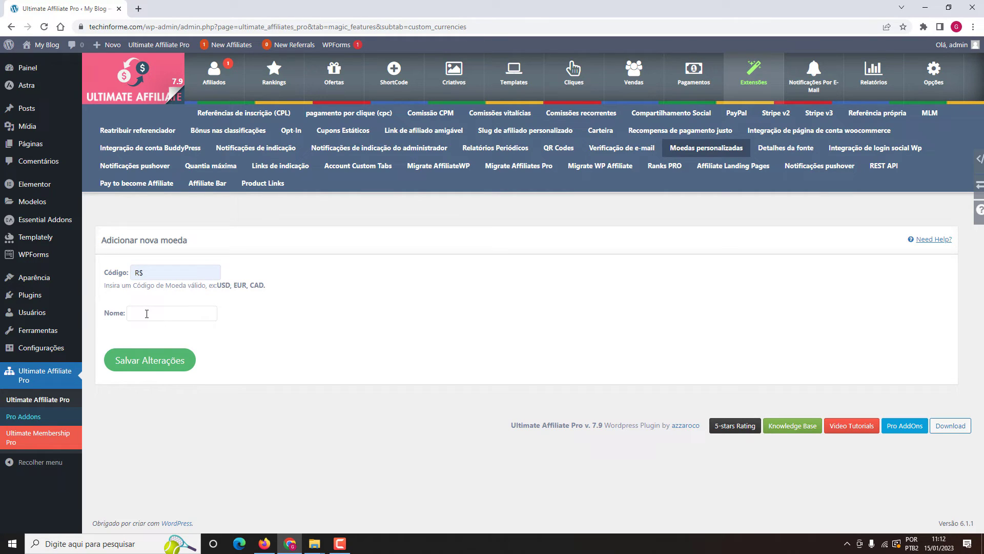
{"action": "left_click", "coordinate": [147, 314]}
{"action": "type", "text": "br"}
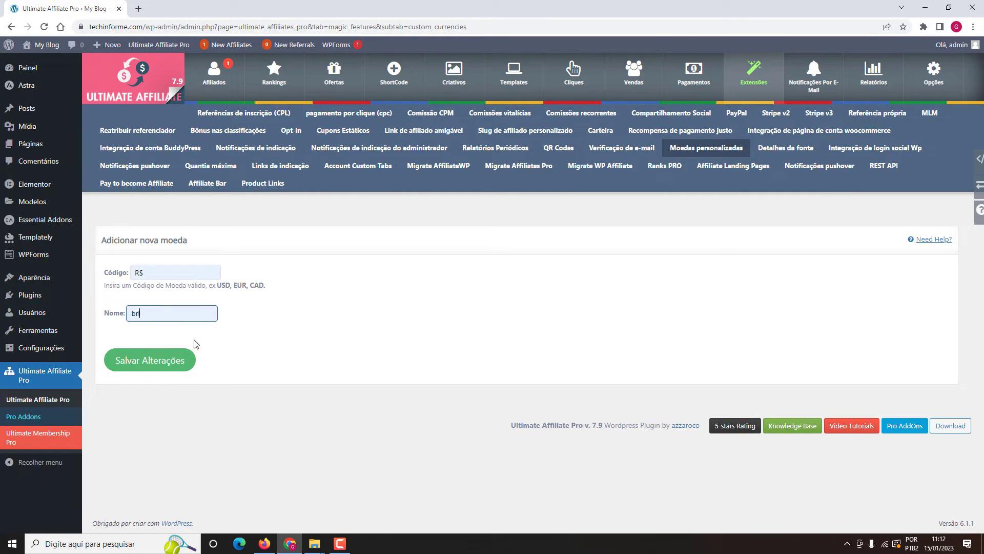
{"action": "left_click", "coordinate": [237, 337]}
{"action": "left_click", "coordinate": [149, 360]}
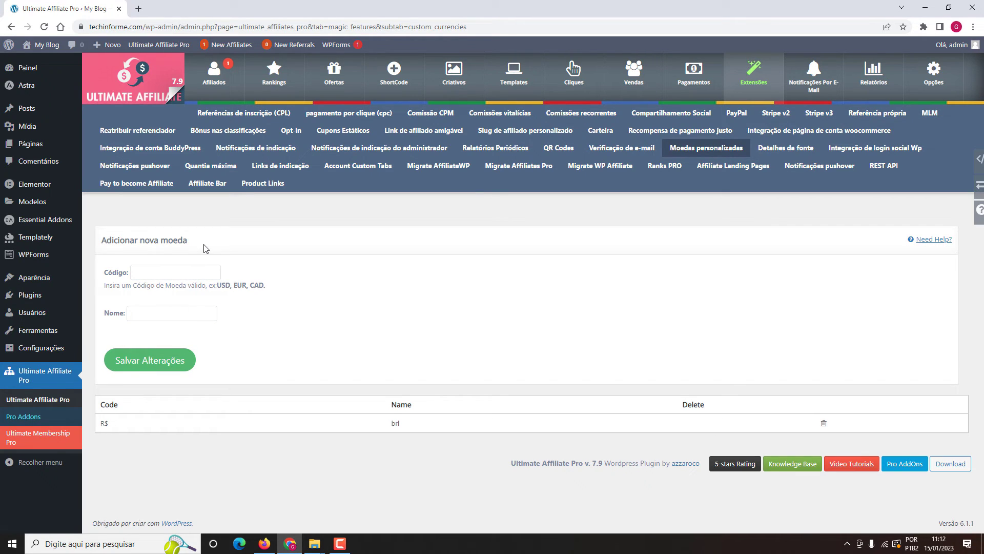
Step: Open the plugin's general settings and set Moeda to brl in the currency configuration
{"action": "left_click", "coordinate": [931, 75]}
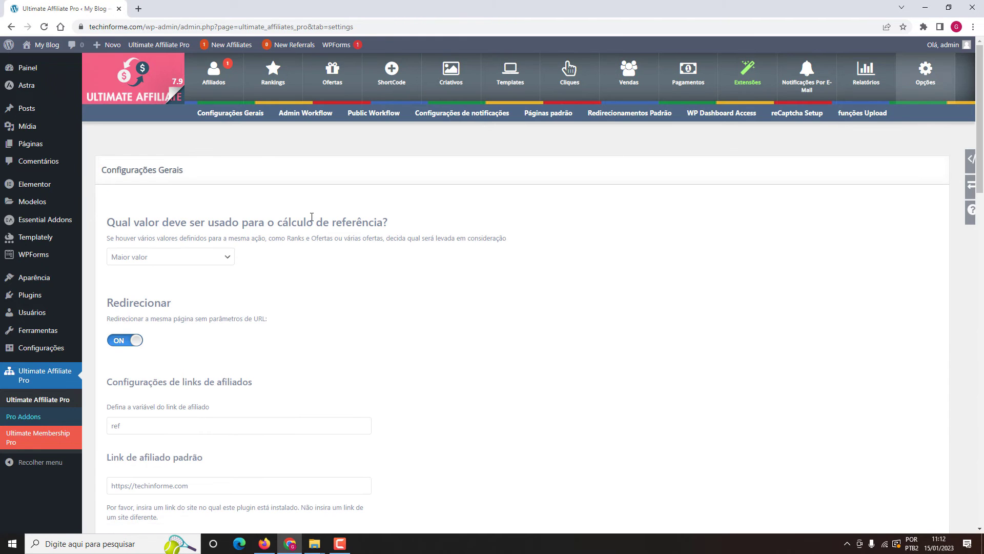
{"action": "scroll", "coordinate": [311, 218], "scroll_direction": "down", "scroll_amount": 9}
{"action": "scroll", "coordinate": [308, 223], "scroll_direction": "down", "scroll_amount": 4}
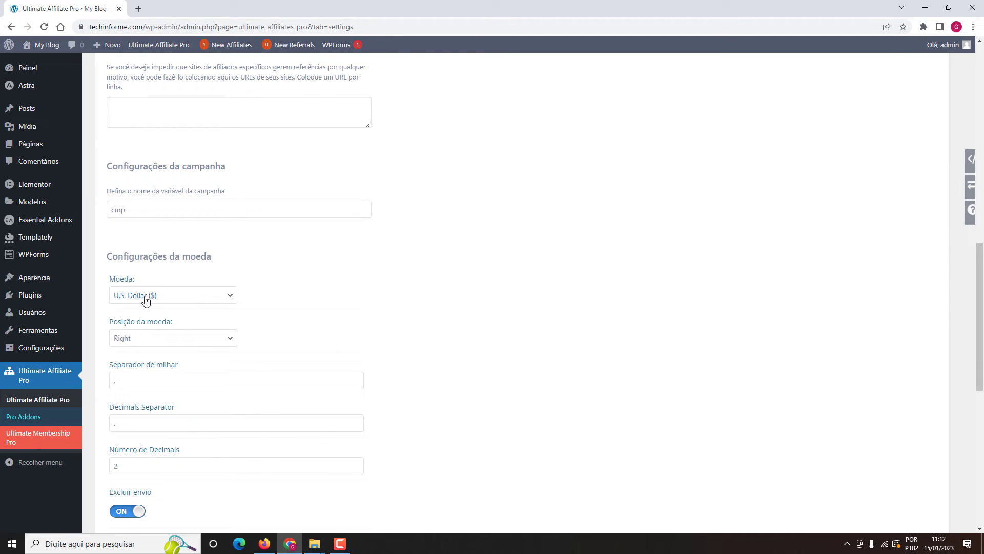
{"action": "left_click", "coordinate": [145, 301]}
{"action": "scroll", "coordinate": [174, 336], "scroll_direction": "down", "scroll_amount": 5}
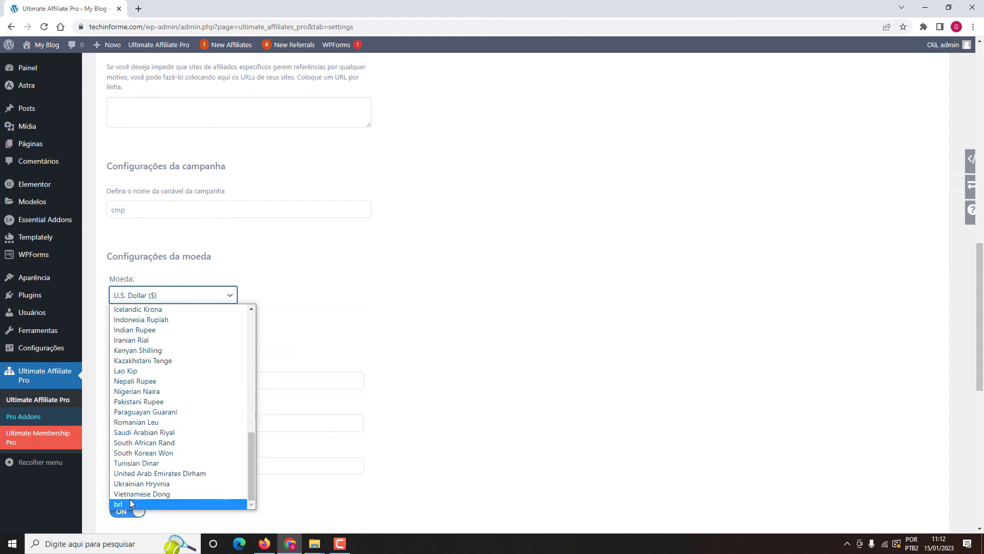
{"action": "left_click", "coordinate": [130, 504]}
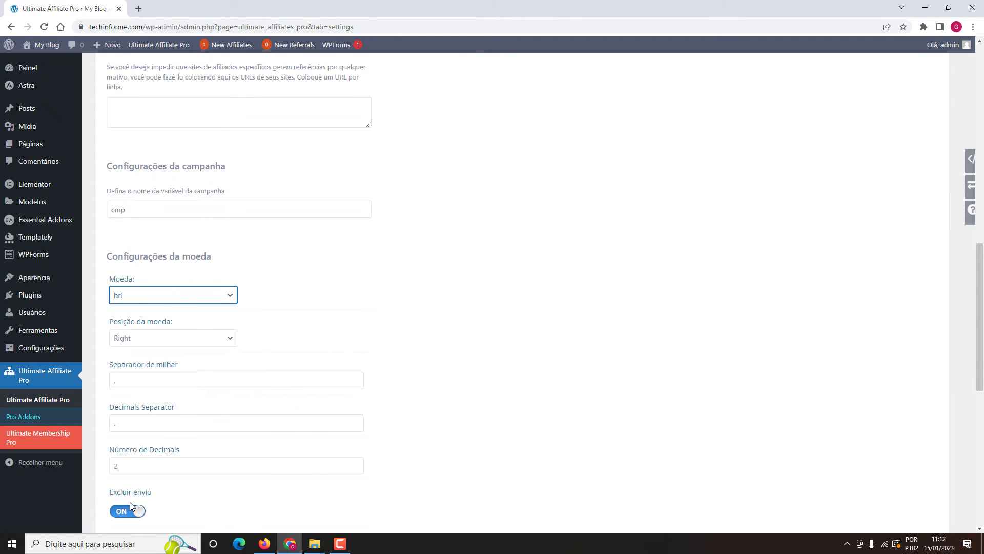
Step: Set the currency position to Left and the thousands separator to a period
{"action": "scroll", "coordinate": [292, 292], "scroll_direction": "down", "scroll_amount": 2}
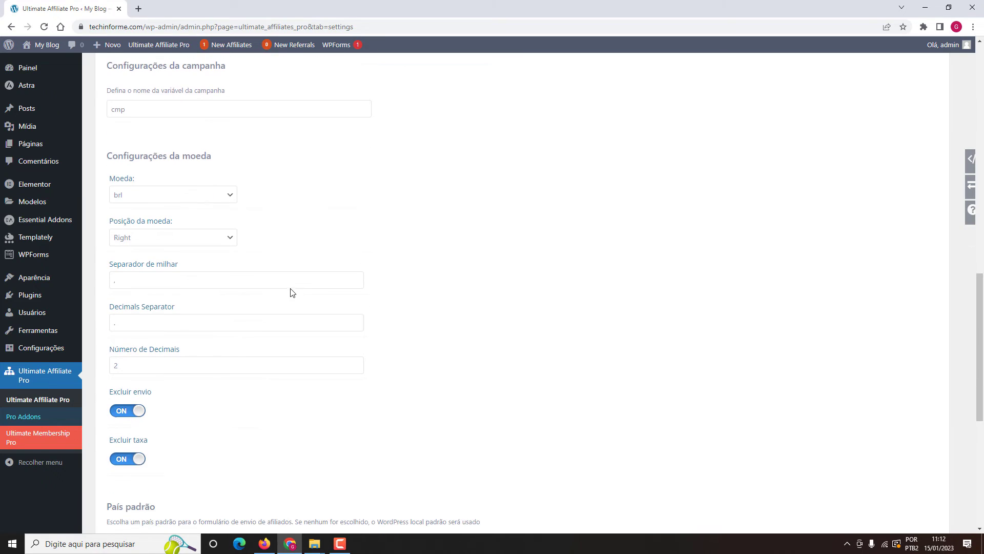
{"action": "left_click", "coordinate": [142, 241]}
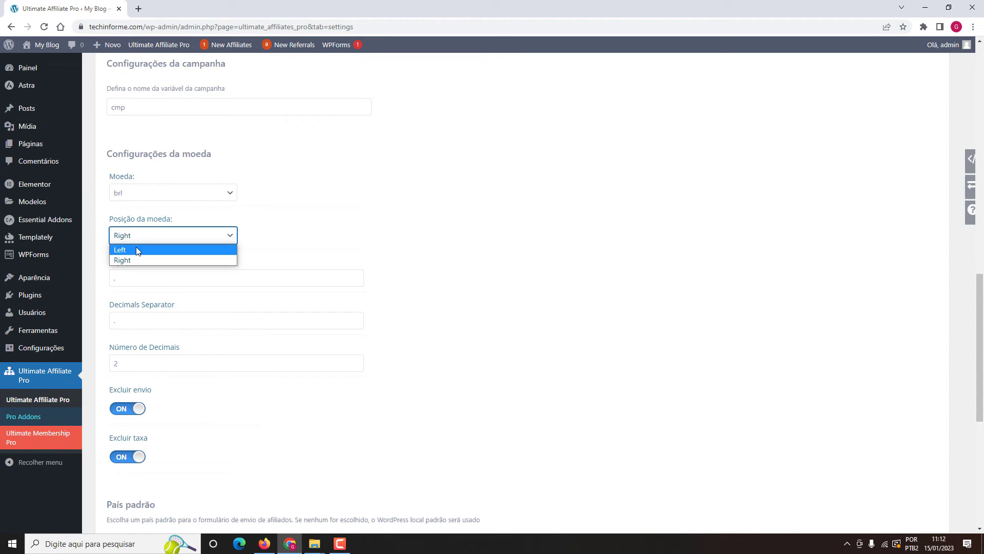
{"action": "left_click", "coordinate": [134, 250]}
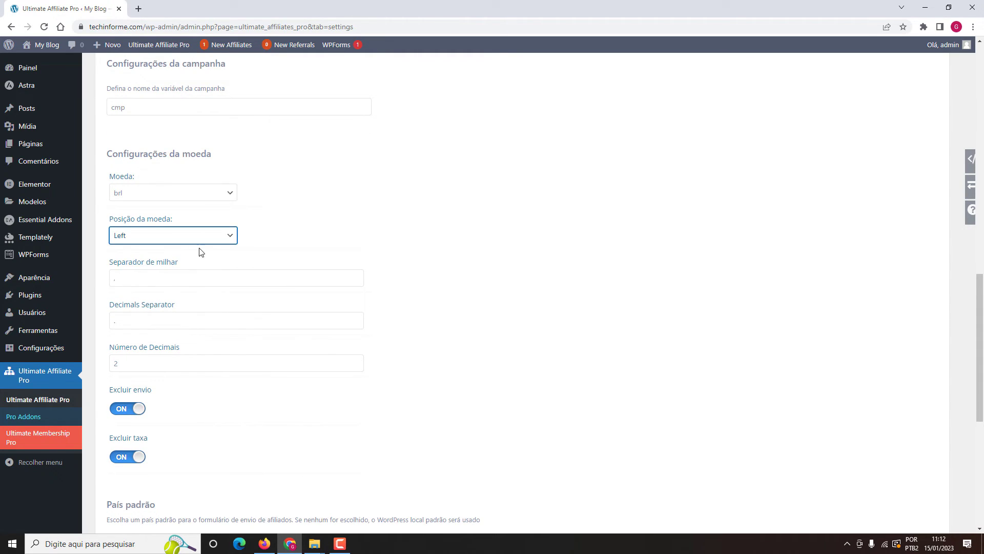
{"action": "left_click", "coordinate": [161, 279]}
{"action": "key", "text": "BackSpace"}
{"action": "type", "text": "."}
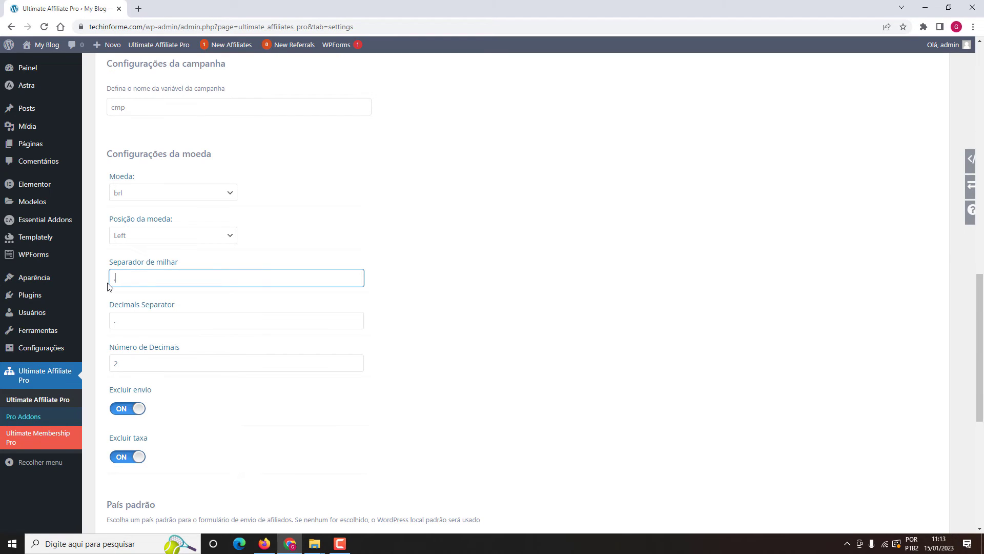
Step: Set the decimals separator to a comma and save the general settings
{"action": "left_click", "coordinate": [110, 322]}
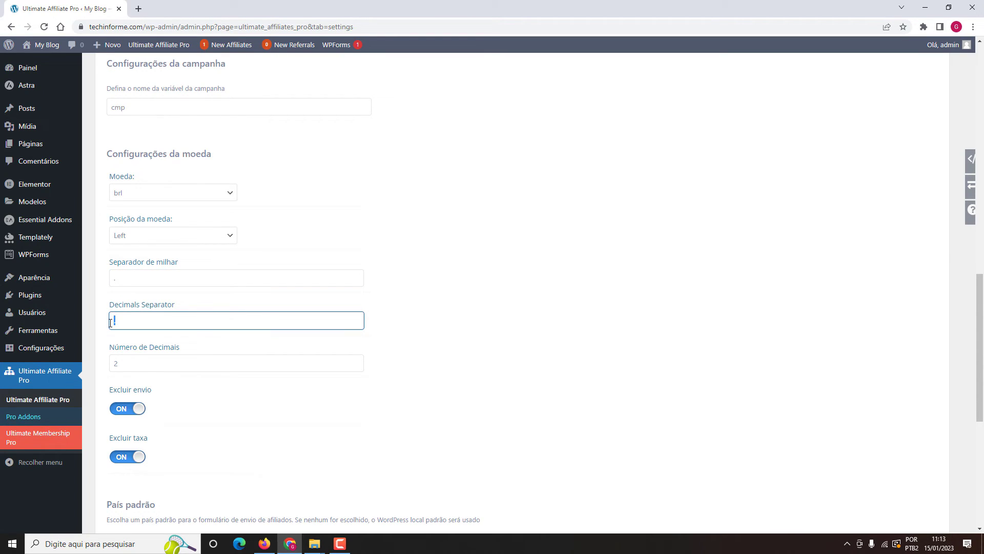
{"action": "left_click", "coordinate": [106, 325]}
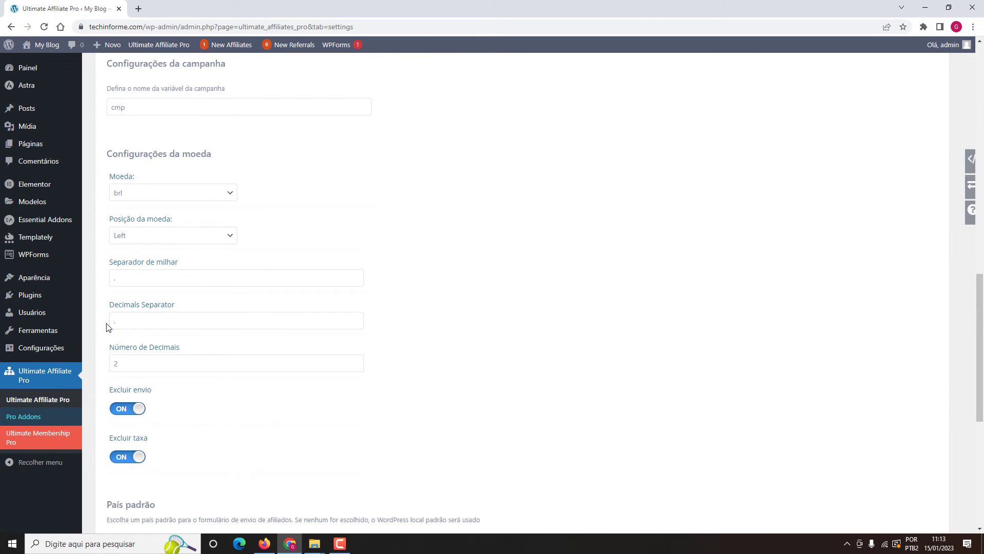
{"action": "scroll", "coordinate": [107, 328], "scroll_direction": "down", "scroll_amount": 6}
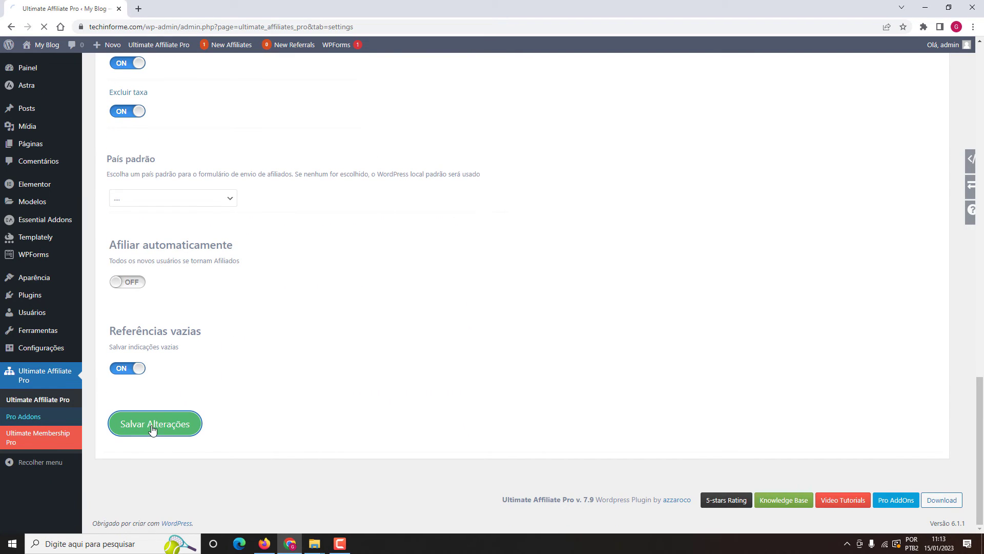
{"action": "left_click", "coordinate": [155, 431]}
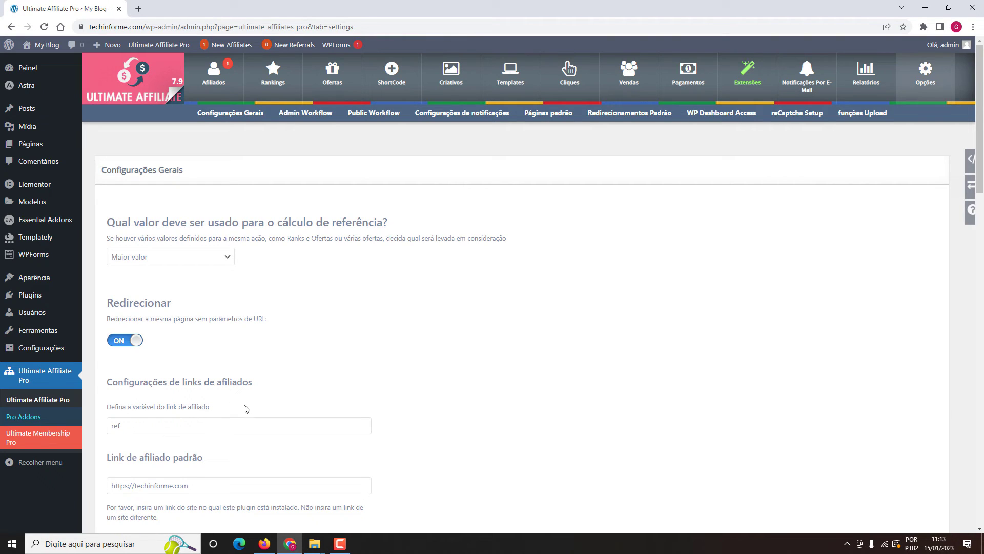
Step: Switch to Firefox, reload the My Account page and check the currency format of the earnings amounts
{"action": "left_click", "coordinate": [264, 543]}
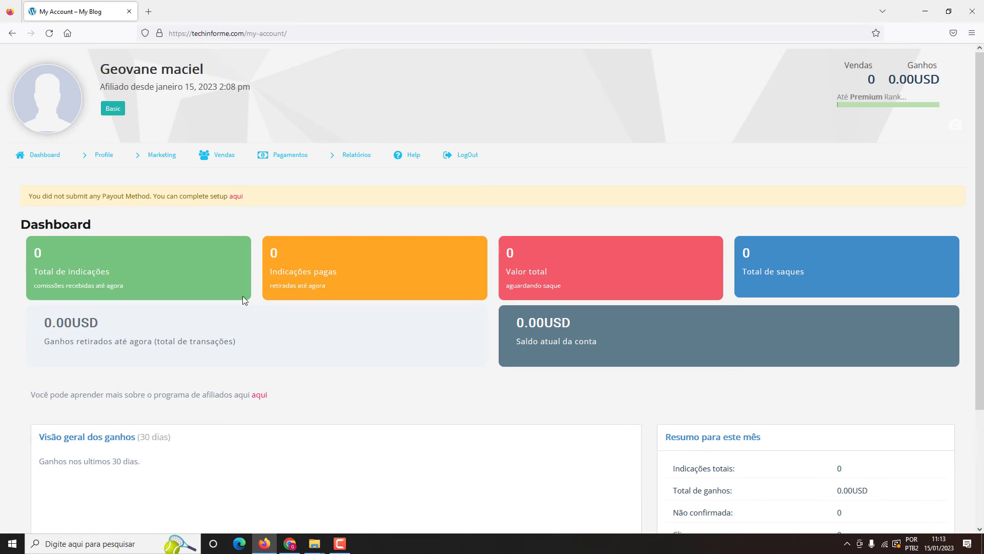
{"action": "left_click", "coordinate": [49, 33]}
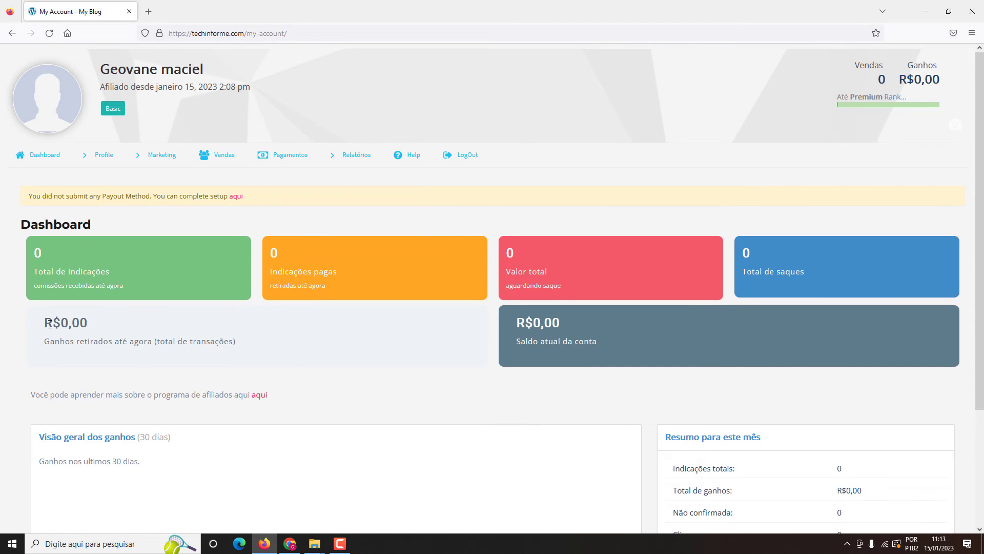
{"action": "left_click_drag", "start_coordinate": [44, 322], "coordinate": [80, 324]}
{"action": "left_click", "coordinate": [58, 324]}
{"action": "left_click", "coordinate": [77, 324]}
Step: Return to Chrome, open the Rankings list and delete the Premium ranking
{"action": "left_click", "coordinate": [289, 543]}
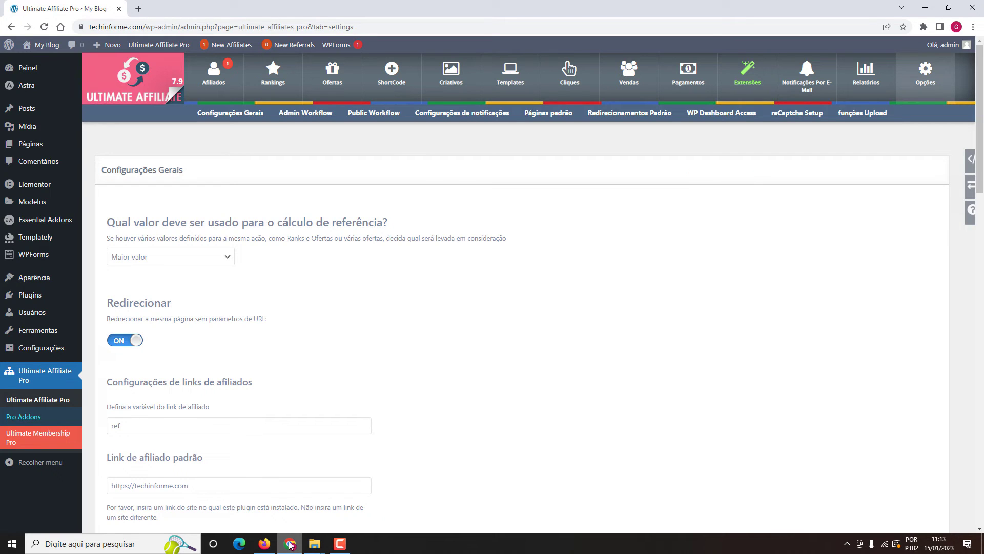
{"action": "left_click", "coordinate": [273, 82]}
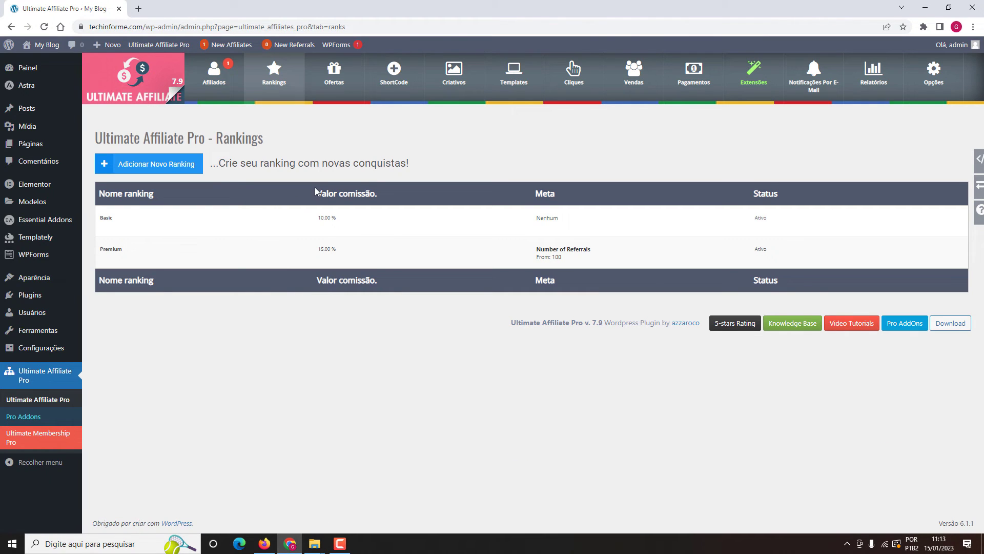
{"action": "mouse_move", "coordinate": [117, 220]}
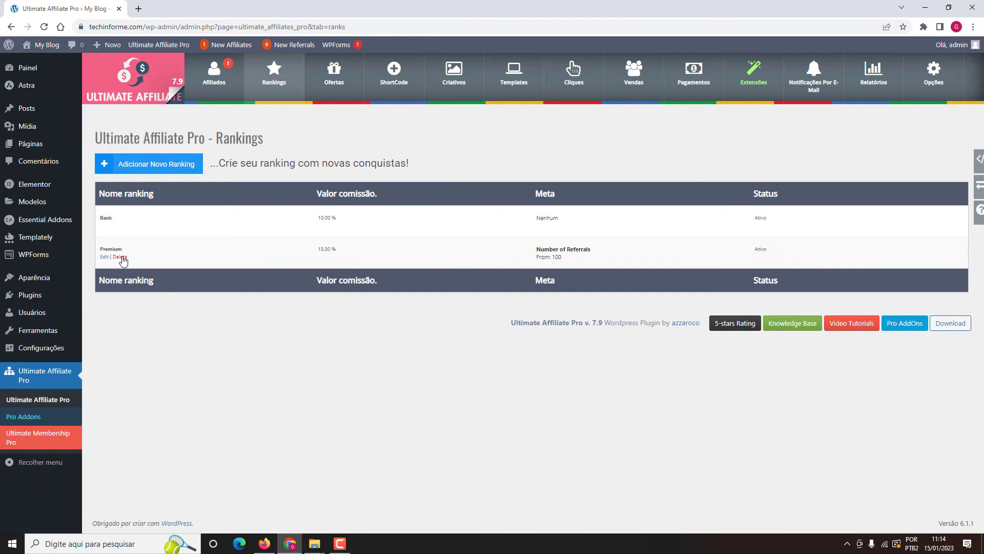
{"action": "left_click", "coordinate": [123, 258]}
{"action": "left_click", "coordinate": [503, 334]}
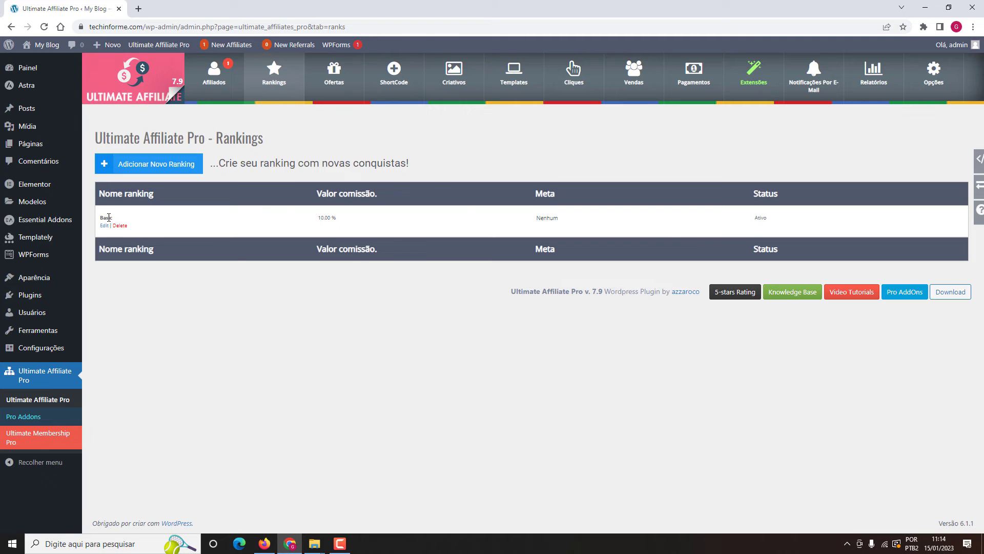
Step: Open the Basic ranking for editing and review its name, position, value and required achievements
{"action": "left_click", "coordinate": [103, 227]}
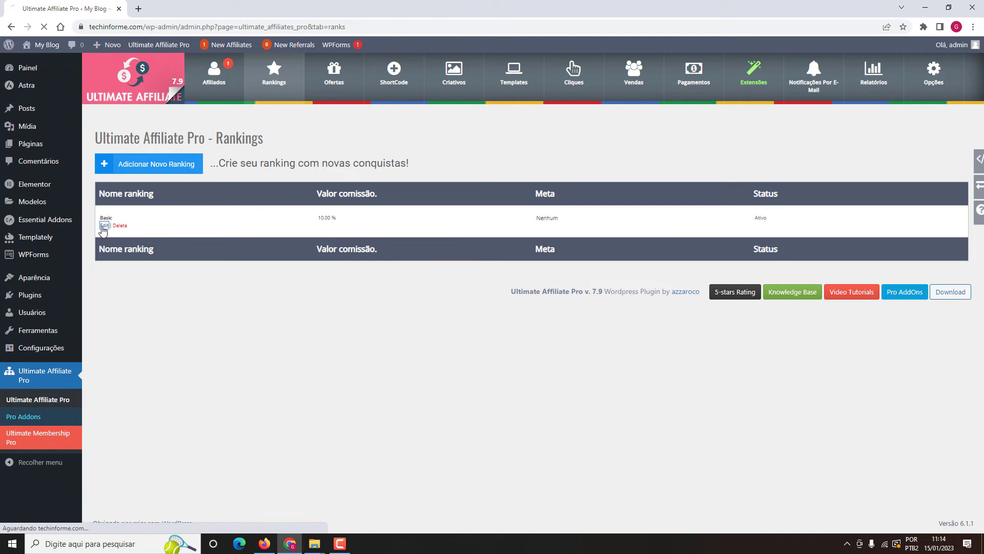
{"action": "scroll", "coordinate": [187, 221], "scroll_direction": "down", "scroll_amount": 5}
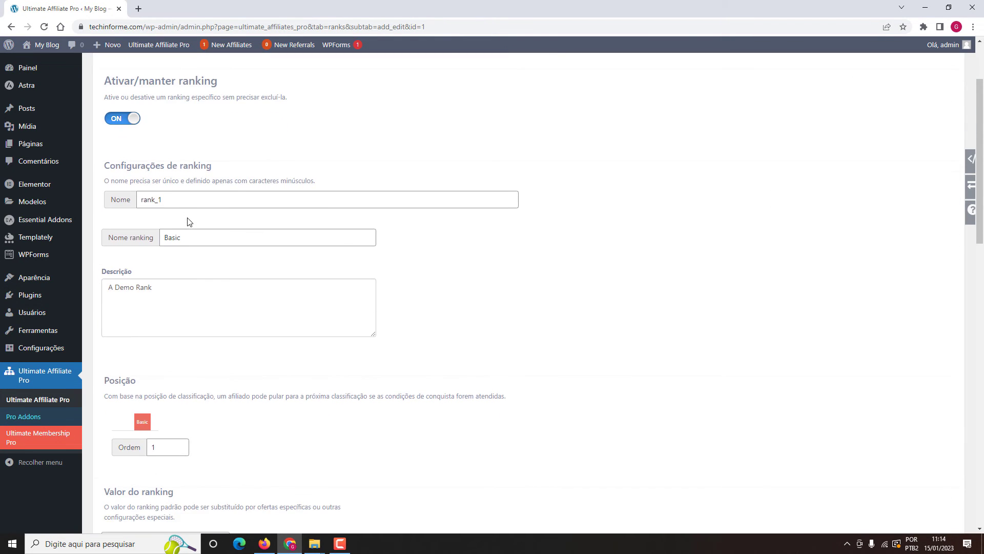
{"action": "scroll", "coordinate": [188, 220], "scroll_direction": "down", "scroll_amount": 3}
{"action": "scroll", "coordinate": [188, 220], "scroll_direction": "up", "scroll_amount": 7}
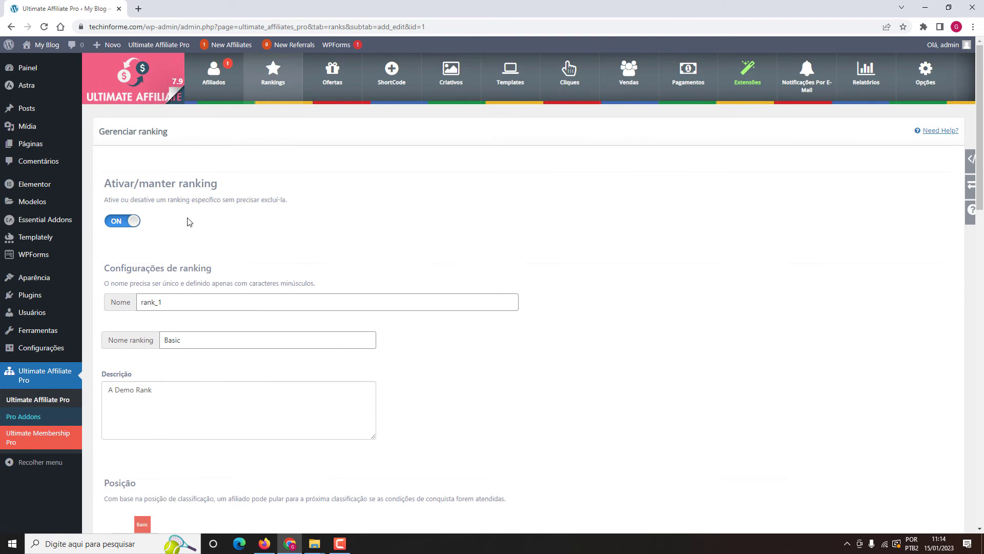
{"action": "scroll", "coordinate": [187, 221], "scroll_direction": "down", "scroll_amount": 6}
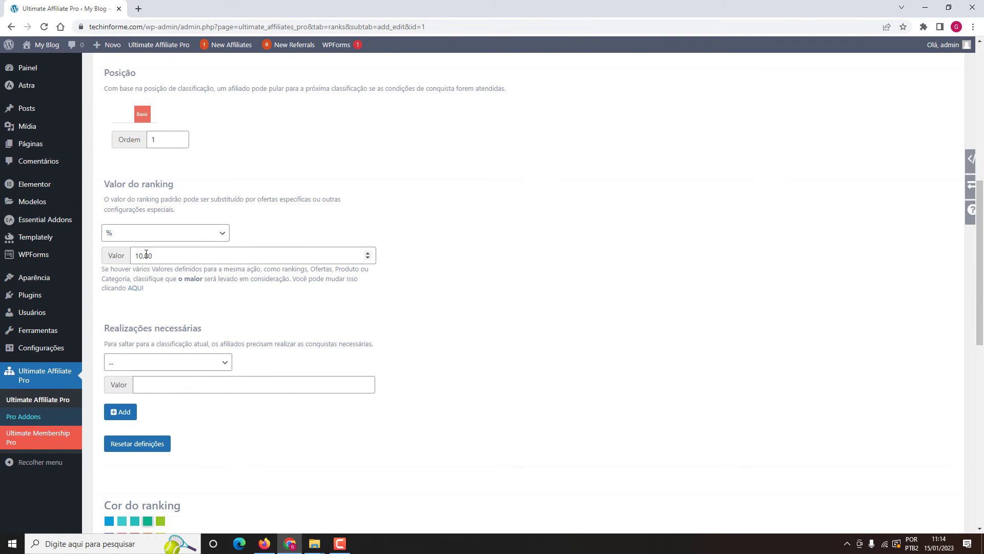
{"action": "scroll", "coordinate": [146, 255], "scroll_direction": "down", "scroll_amount": 2}
{"action": "scroll", "coordinate": [146, 255], "scroll_direction": "up", "scroll_amount": 4}
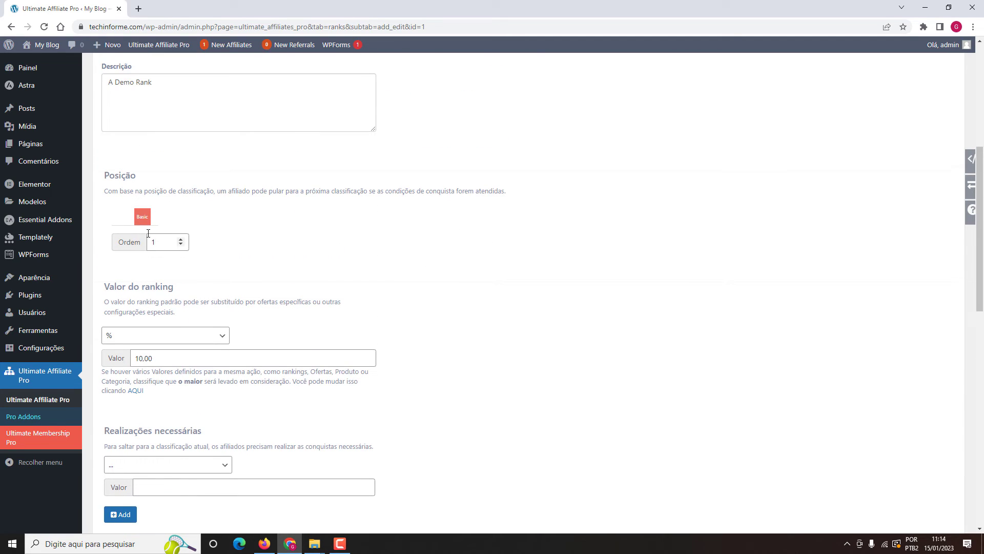
Step: Set the Basic ranking's percentage commission value to 50,00
{"action": "scroll", "coordinate": [148, 233], "scroll_direction": "down", "scroll_amount": 1}
{"action": "left_click_drag", "start_coordinate": [143, 307], "coordinate": [133, 307]}
{"action": "type", "text": "50"}
{"action": "left_click", "coordinate": [168, 349]}
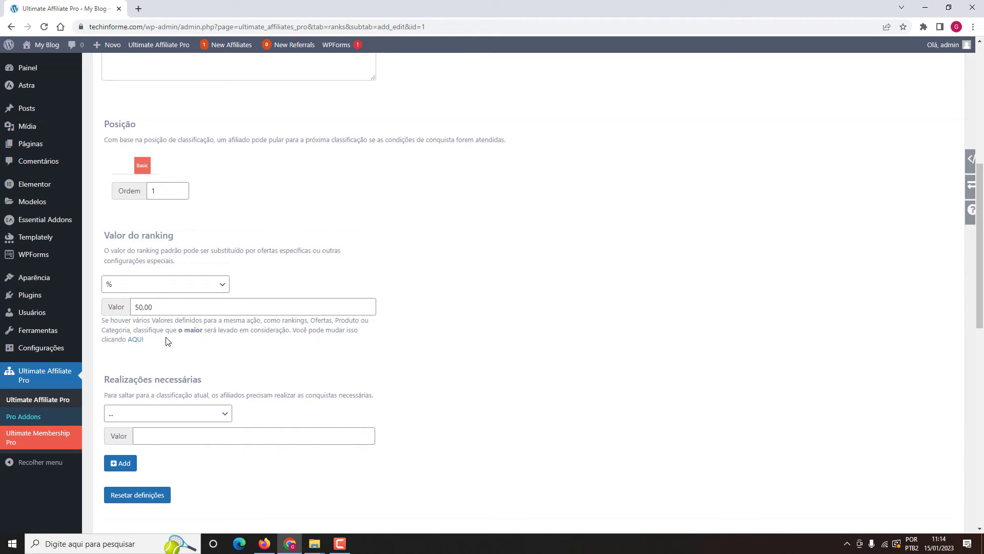
Step: Change the Basic ranking's commission type to R$ and enter a fixed value of 50,00
{"action": "left_click", "coordinate": [126, 285]}
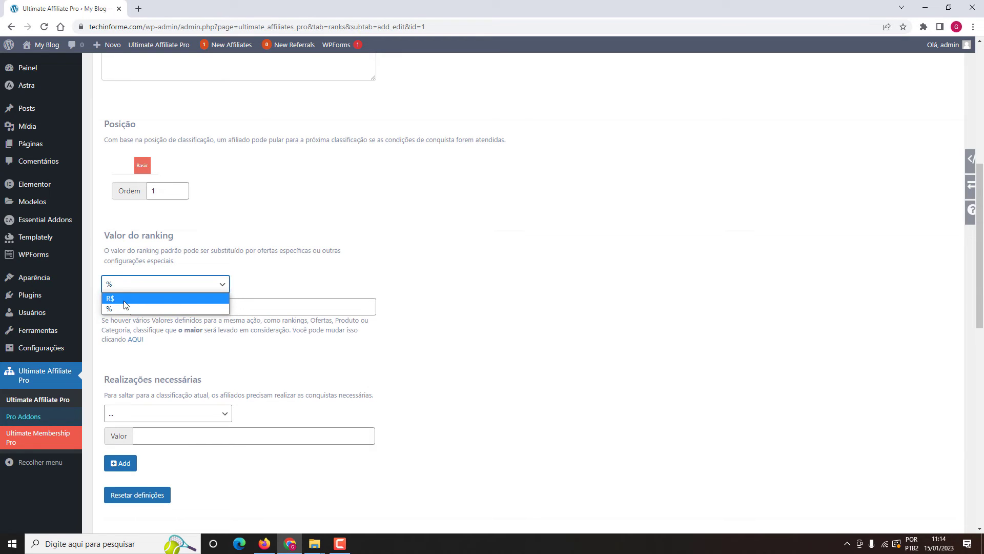
{"action": "left_click", "coordinate": [124, 301]}
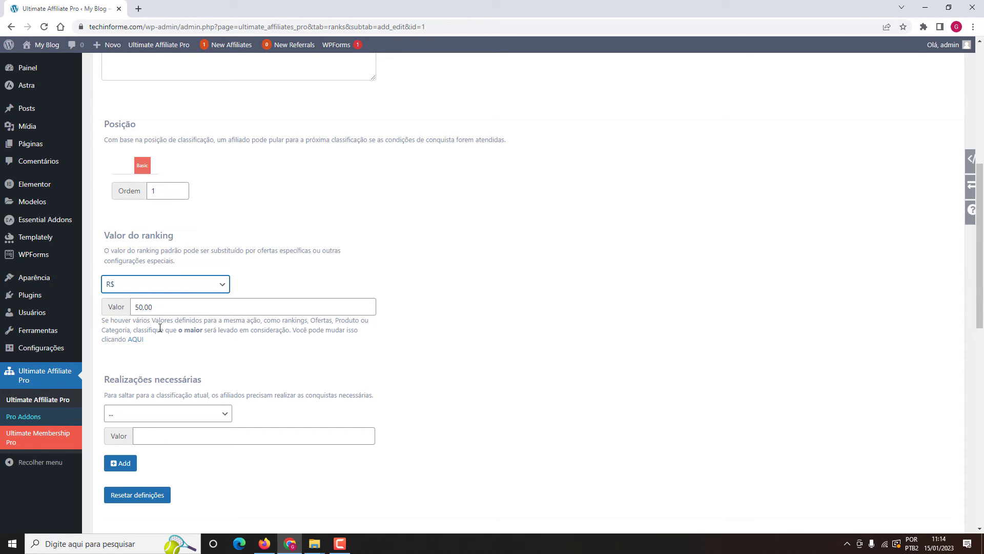
{"action": "double_click", "coordinate": [159, 306]}
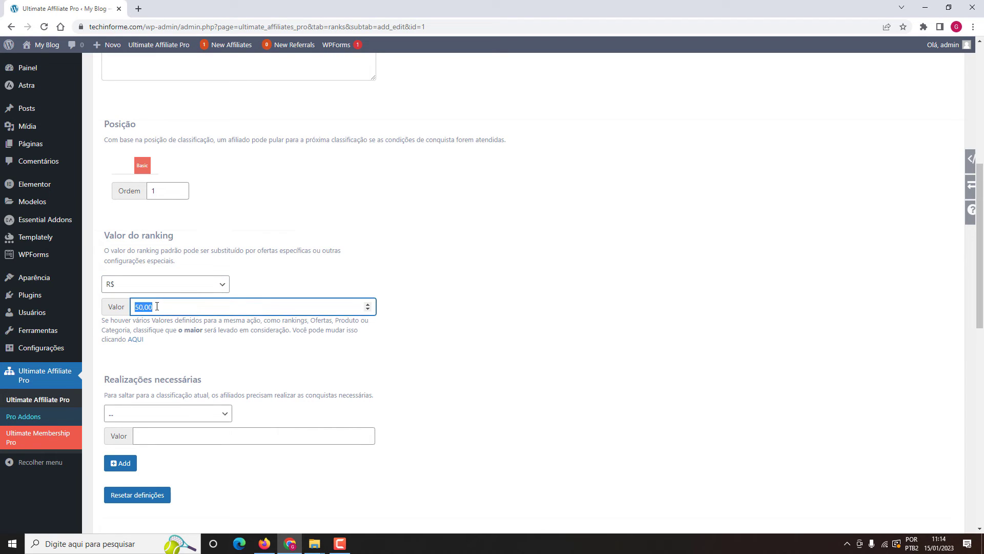
{"action": "type", "text": "50.00"}
Step: Set the Basic ranking's commission to the % type with a value of 20,00 and save the ranking
{"action": "left_click", "coordinate": [175, 285]}
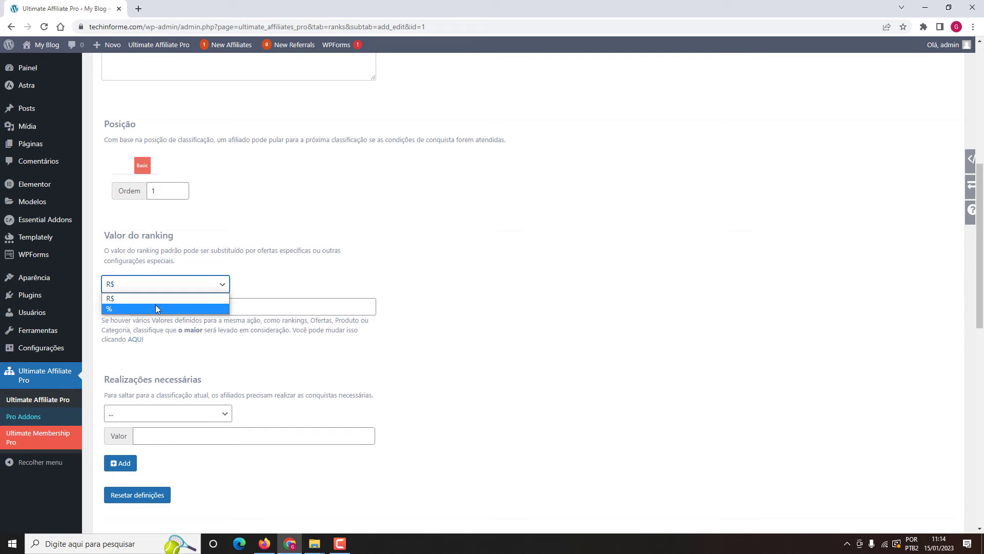
{"action": "left_click", "coordinate": [156, 305]}
{"action": "left_click_drag", "start_coordinate": [145, 307], "coordinate": [128, 313]}
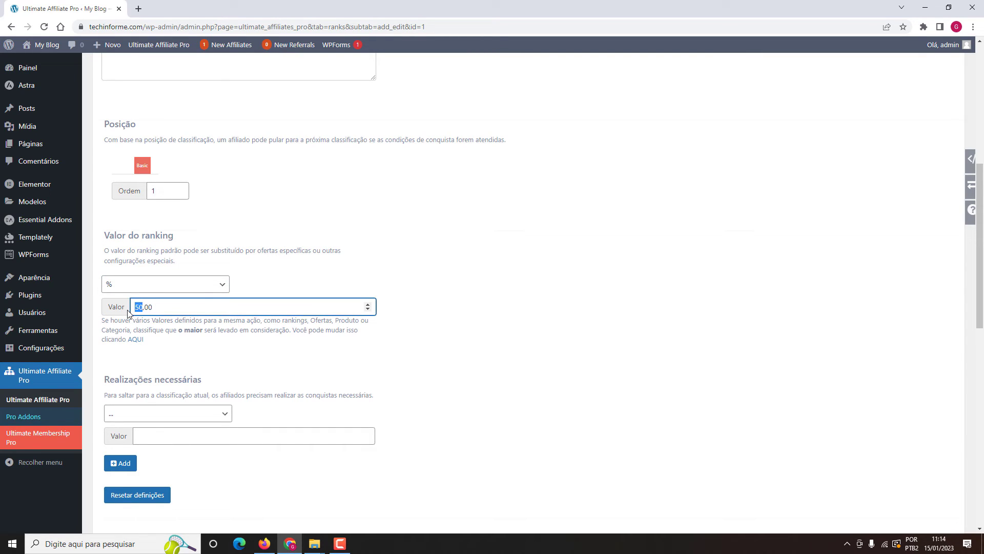
{"action": "type", "text": "2"}
{"action": "left_click", "coordinate": [188, 371]}
{"action": "scroll", "coordinate": [184, 377], "scroll_direction": "down", "scroll_amount": 6}
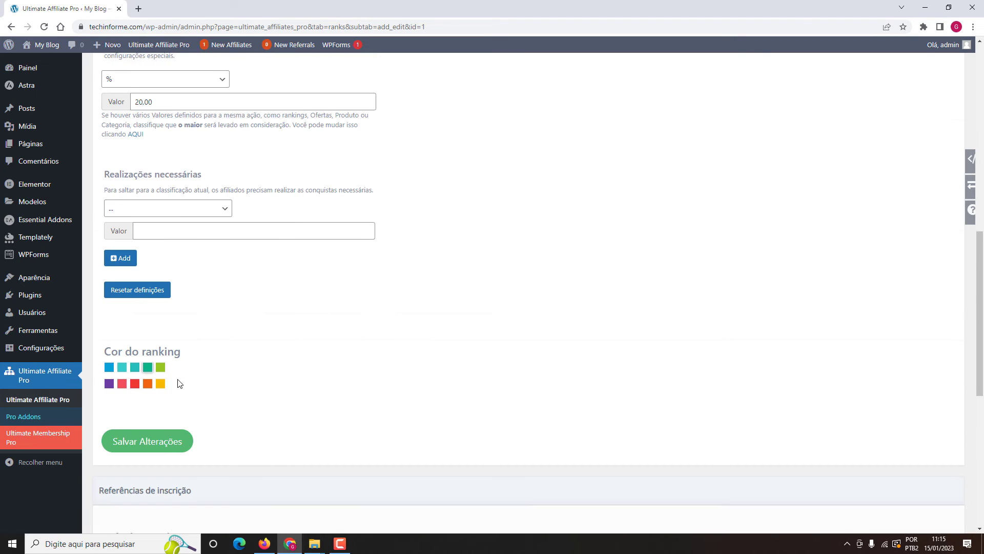
{"action": "scroll", "coordinate": [143, 344], "scroll_direction": "down", "scroll_amount": 3}
{"action": "left_click", "coordinate": [143, 347]}
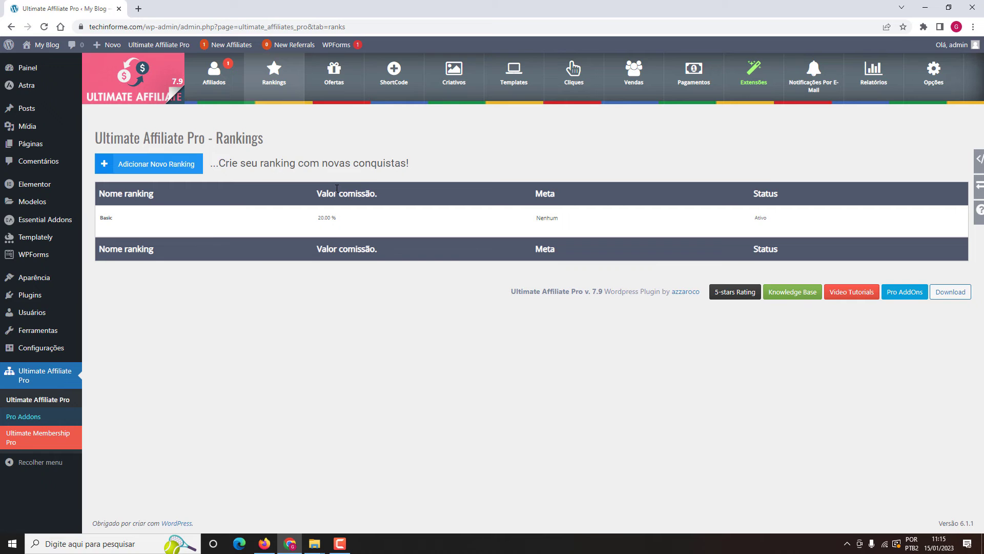
Step: Start a new affiliate ranking and set its ranking name to gold
{"action": "left_click", "coordinate": [162, 164]}
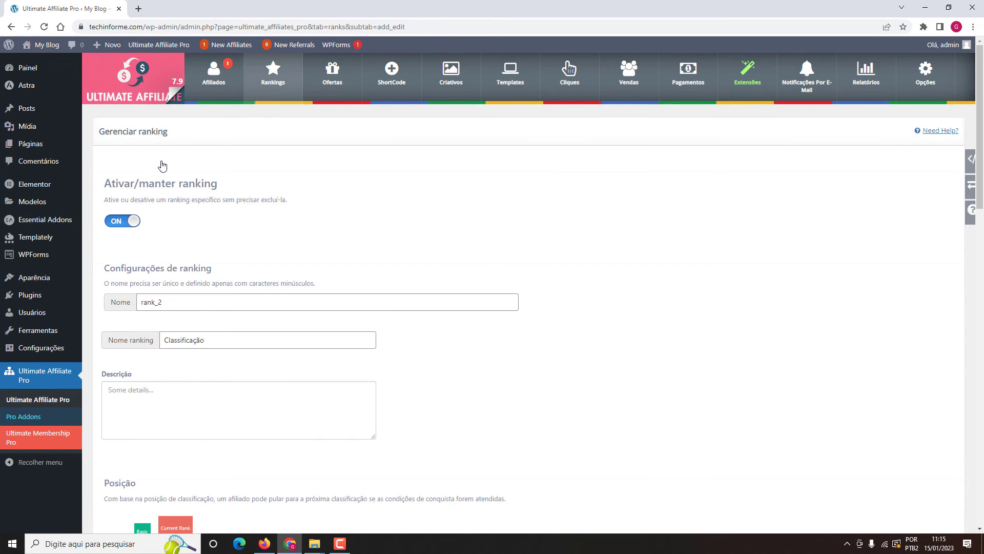
{"action": "scroll", "coordinate": [184, 215], "scroll_direction": "down", "scroll_amount": 2}
{"action": "left_click", "coordinate": [205, 237]}
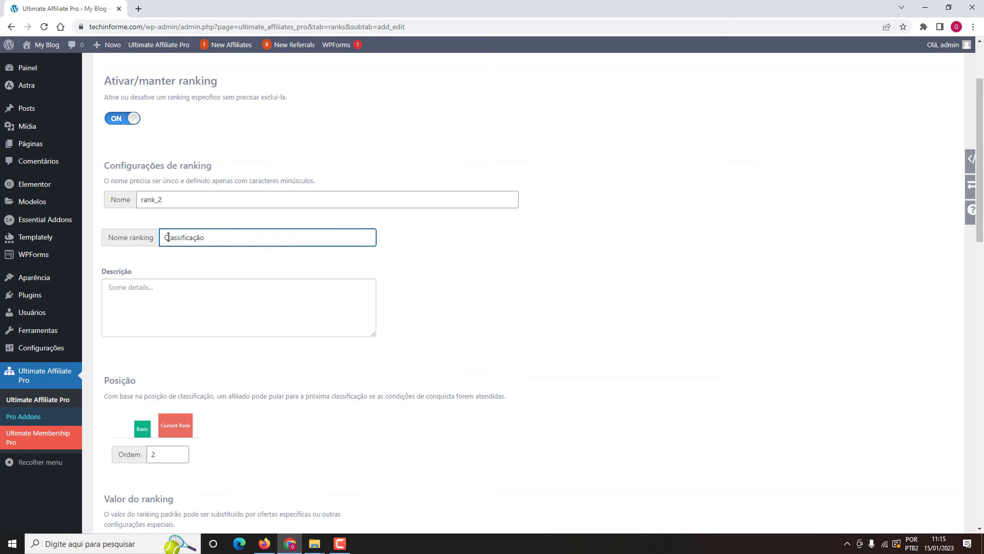
{"action": "left_click_drag", "start_coordinate": [205, 237], "coordinate": [149, 235]}
{"action": "type", "text": "gold"}
{"action": "left_click", "coordinate": [166, 257]}
Step: Set the gold ranking's commission to the % type with a value of 30,00
{"action": "scroll", "coordinate": [166, 258], "scroll_direction": "down", "scroll_amount": 4}
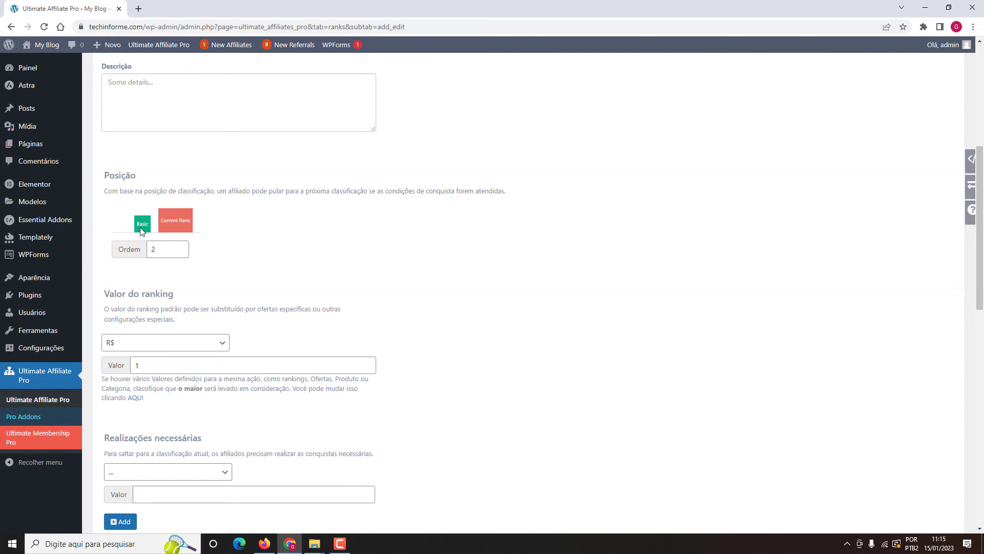
{"action": "scroll", "coordinate": [138, 244], "scroll_direction": "down", "scroll_amount": 2}
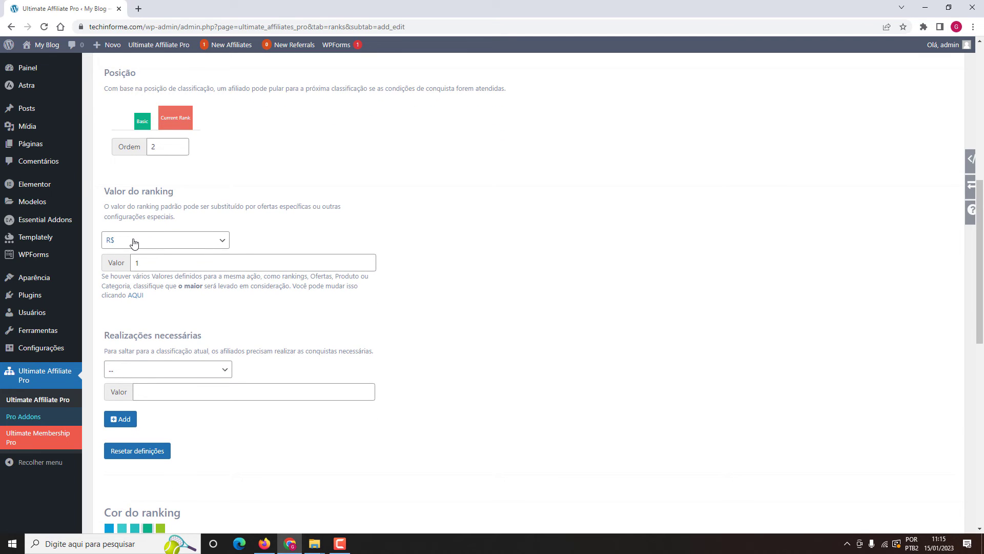
{"action": "left_click", "coordinate": [139, 244]}
{"action": "left_click", "coordinate": [135, 263]}
{"action": "left_click_drag", "start_coordinate": [157, 263], "coordinate": [126, 265]}
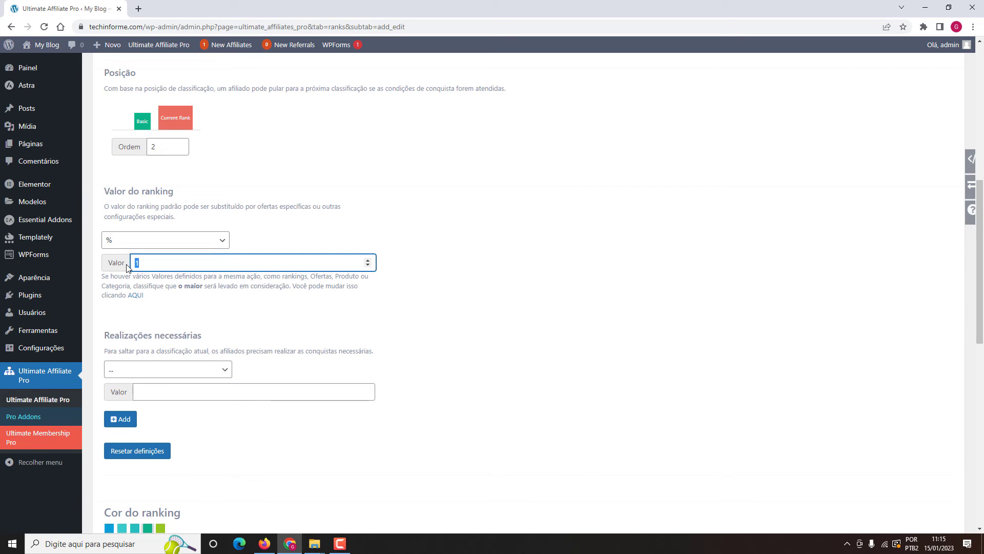
{"action": "type", "text": "30,00"}
{"action": "left_click", "coordinate": [155, 283]}
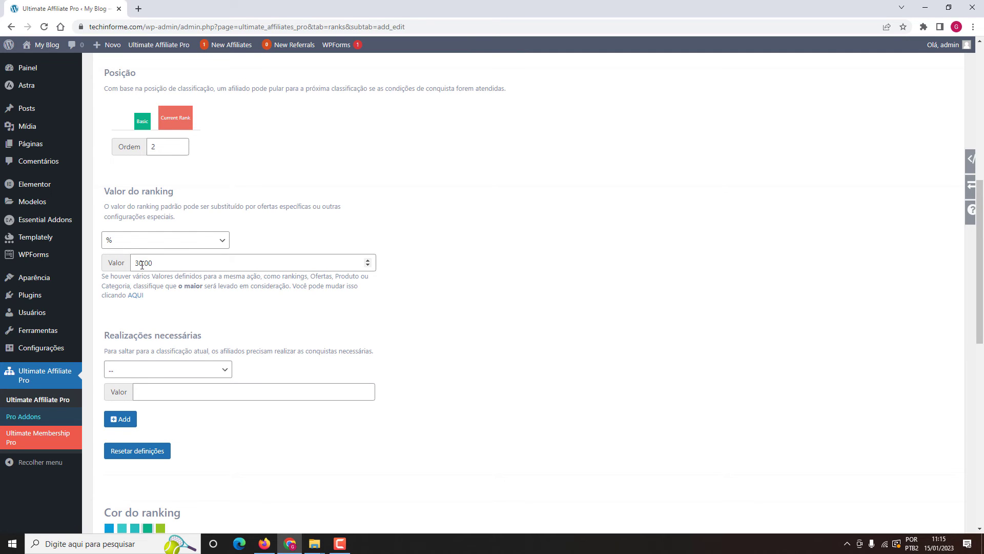
Step: Fill in the gold ranking's required achievement as Number of Referrals with a value of 10
{"action": "scroll", "coordinate": [158, 205], "scroll_direction": "down", "scroll_amount": 2}
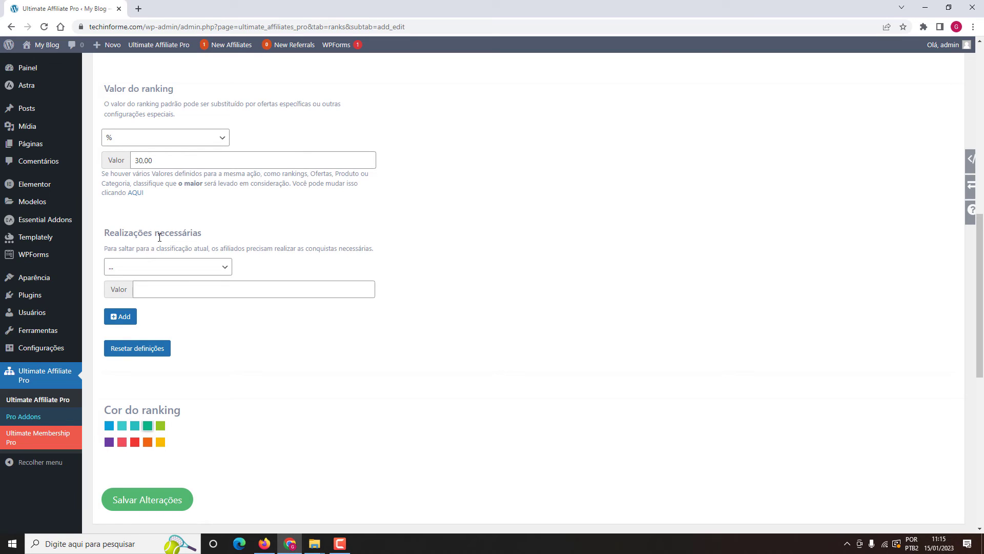
{"action": "left_click", "coordinate": [158, 269]}
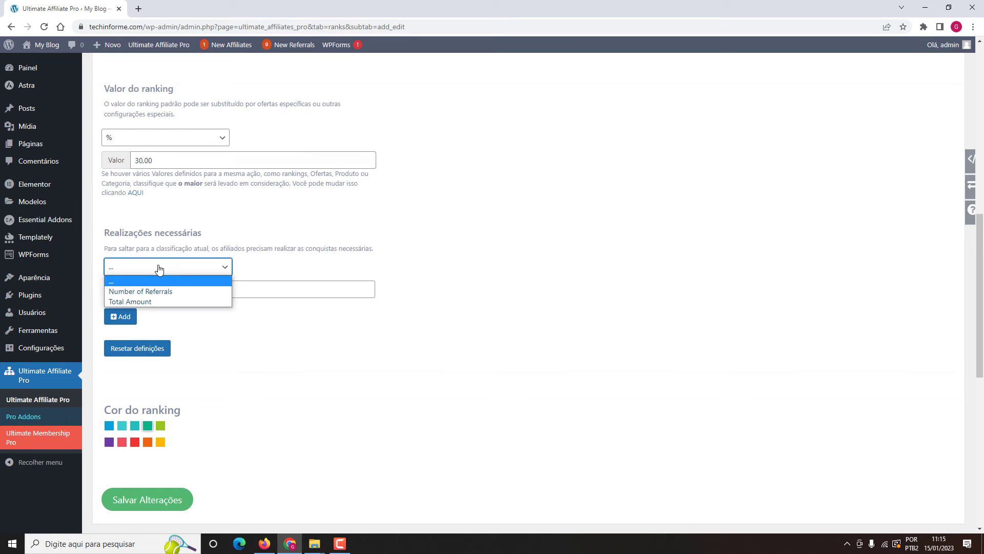
{"action": "left_click", "coordinate": [163, 291]}
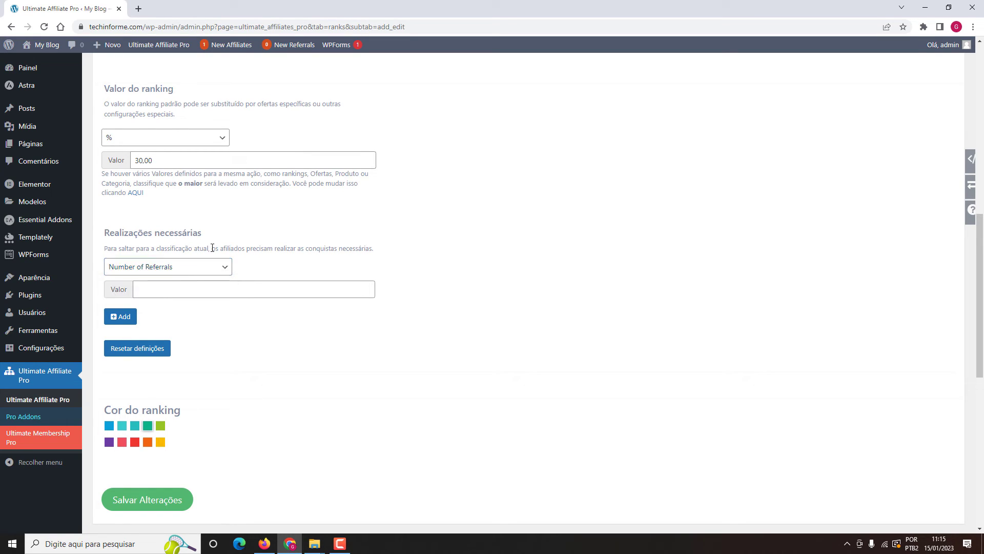
{"action": "left_click", "coordinate": [138, 274]}
{"action": "left_click", "coordinate": [253, 286]}
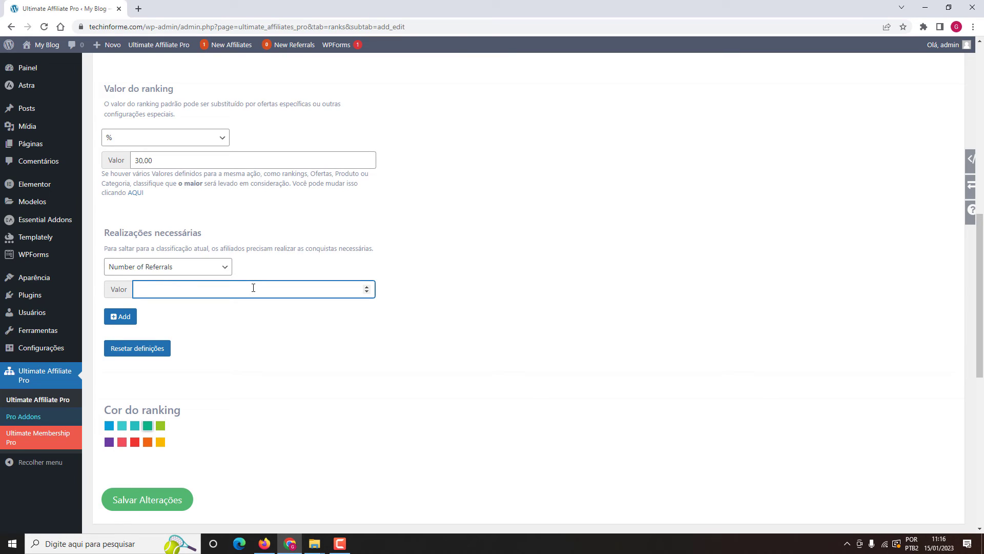
{"action": "type", "text": "10"}
{"action": "left_click", "coordinate": [257, 313]}
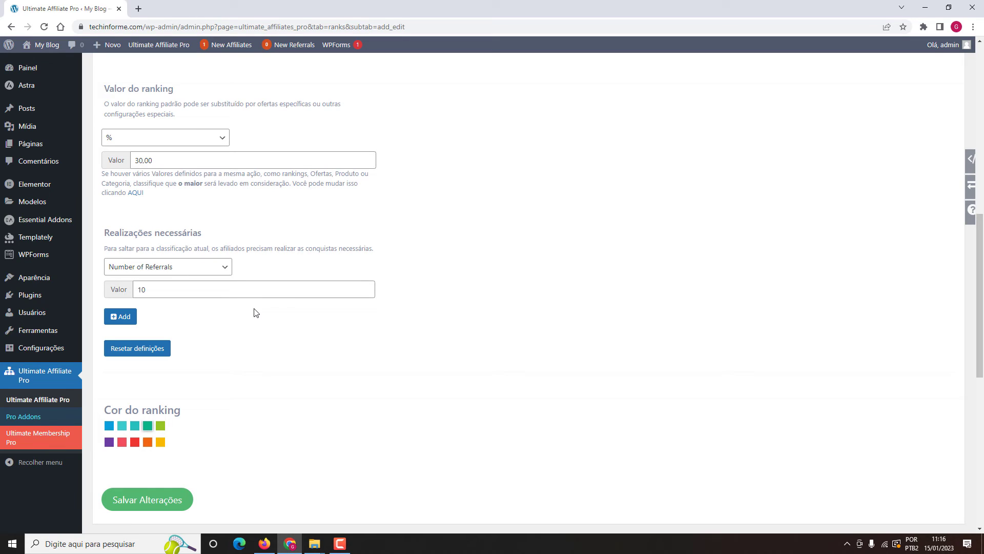
Step: Add a Total Amount achievement of 200,00 as the gold ranking's requirement
{"action": "left_click", "coordinate": [163, 269]}
{"action": "left_click", "coordinate": [154, 299]}
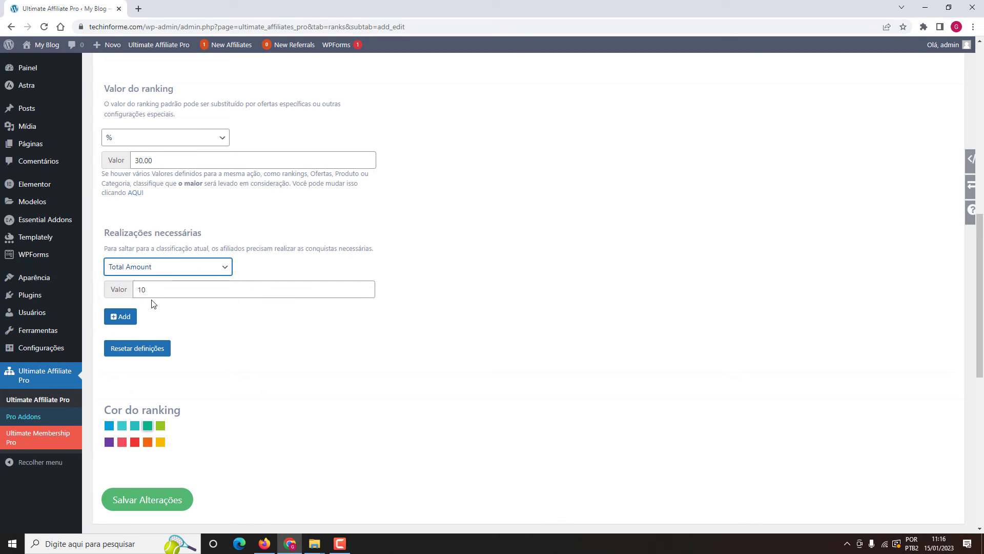
{"action": "left_click_drag", "start_coordinate": [165, 291], "coordinate": [134, 290]}
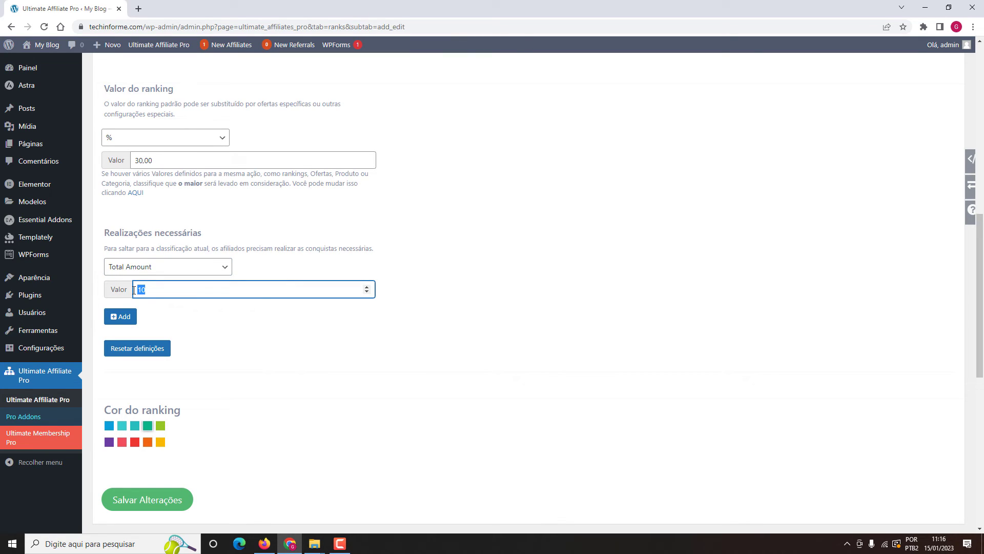
{"action": "type", "text": "200,00"}
{"action": "left_click", "coordinate": [121, 317]}
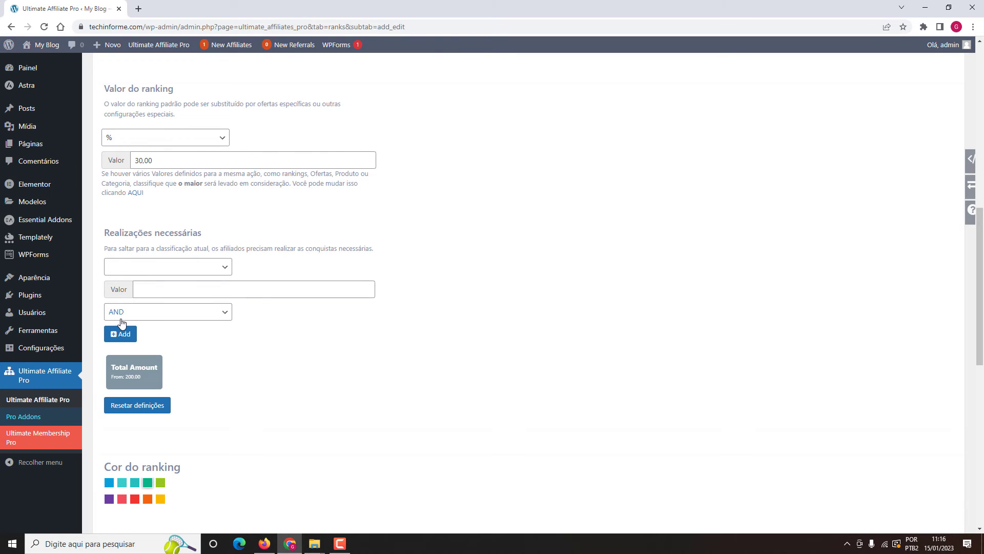
Step: Review the gold ranking's name, position, commission and required achievement, and save the ranking
{"action": "scroll", "coordinate": [149, 357], "scroll_direction": "down", "scroll_amount": 1}
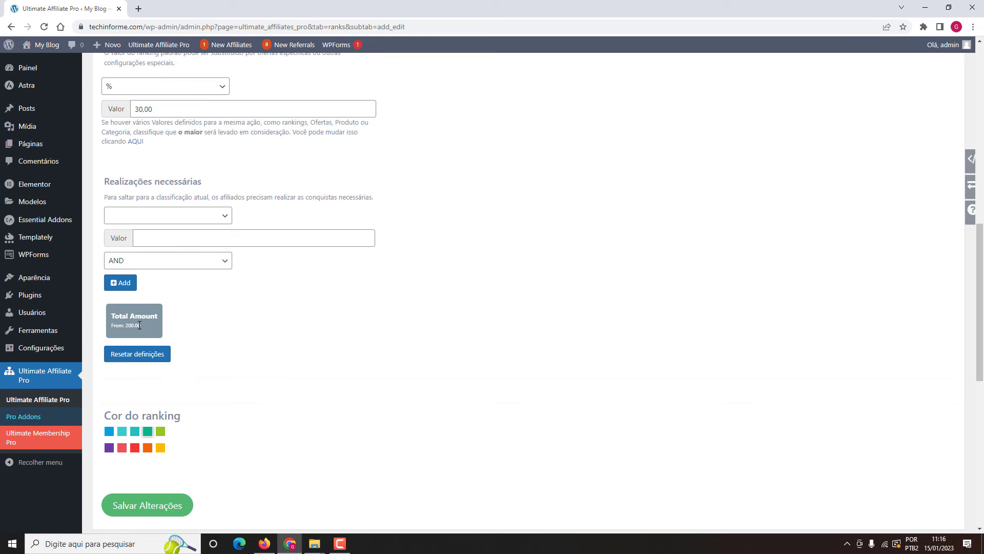
{"action": "scroll", "coordinate": [140, 325], "scroll_direction": "up", "scroll_amount": 7}
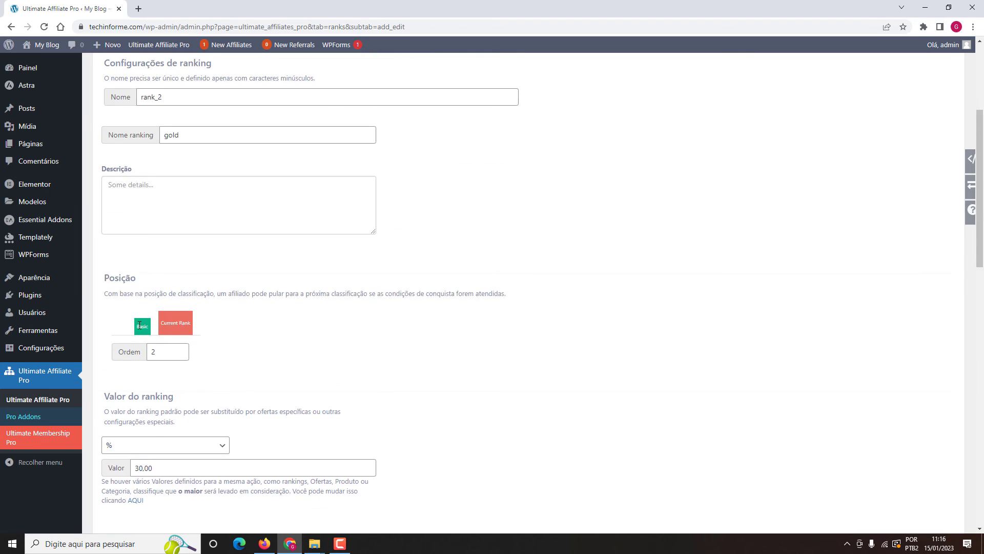
{"action": "scroll", "coordinate": [171, 261], "scroll_direction": "up", "scroll_amount": 3}
{"action": "scroll", "coordinate": [171, 261], "scroll_direction": "down", "scroll_amount": 7}
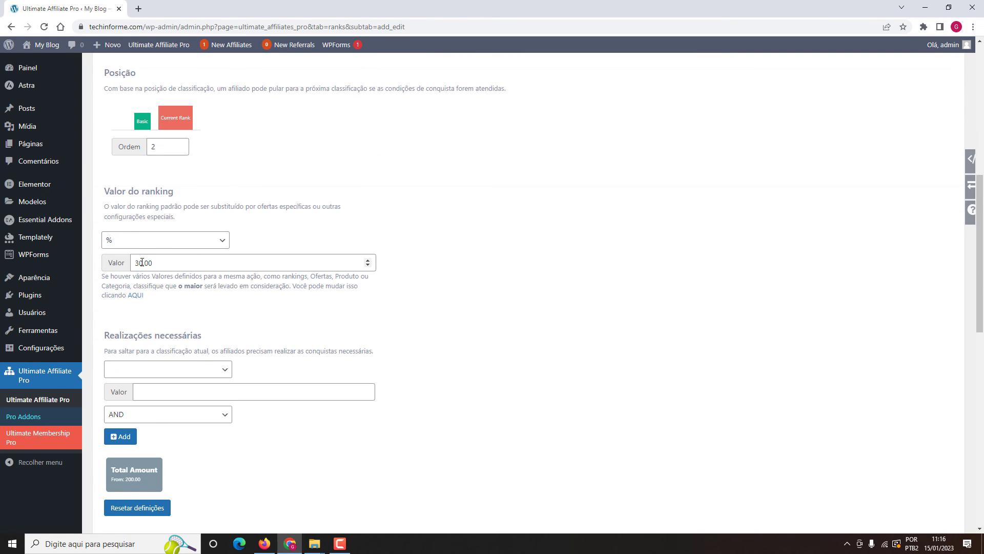
{"action": "scroll", "coordinate": [154, 277], "scroll_direction": "down", "scroll_amount": 4}
{"action": "scroll", "coordinate": [175, 285], "scroll_direction": "up", "scroll_amount": 3}
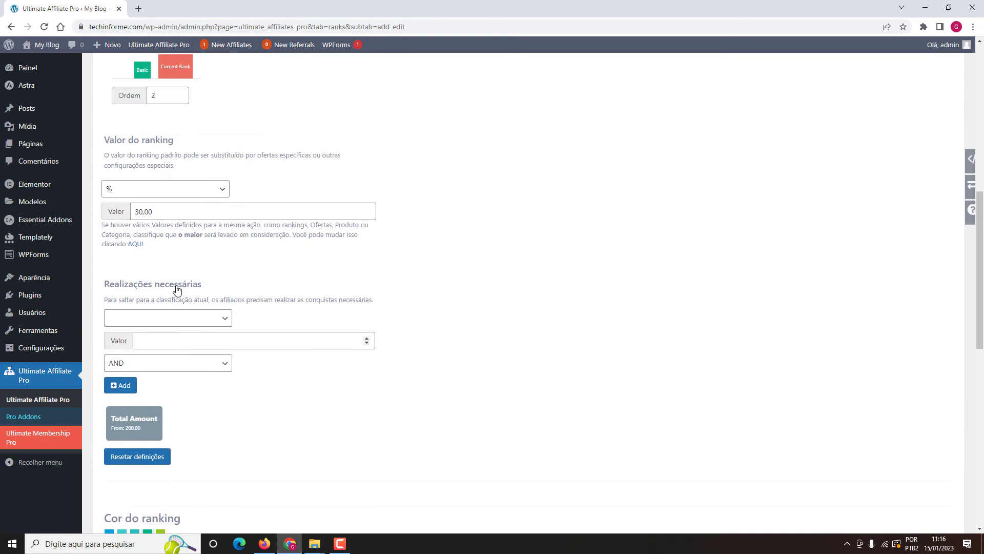
{"action": "scroll", "coordinate": [177, 285], "scroll_direction": "down", "scroll_amount": 4}
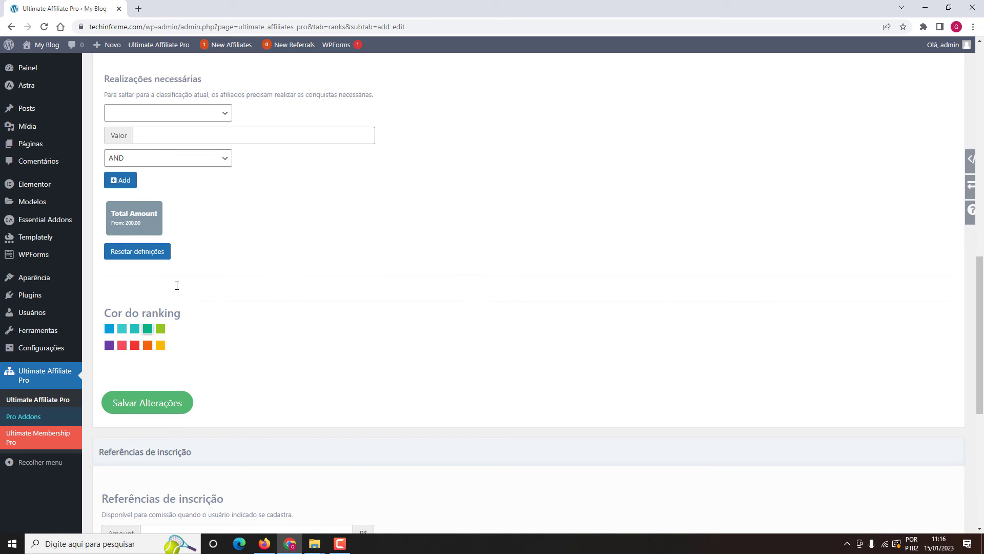
{"action": "scroll", "coordinate": [177, 285], "scroll_direction": "down", "scroll_amount": 2}
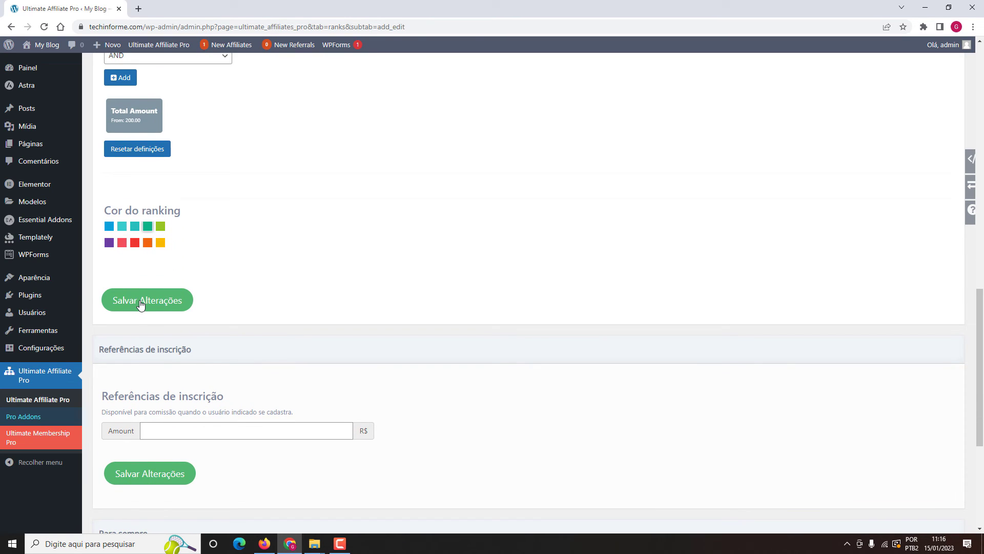
{"action": "left_click", "coordinate": [141, 302]}
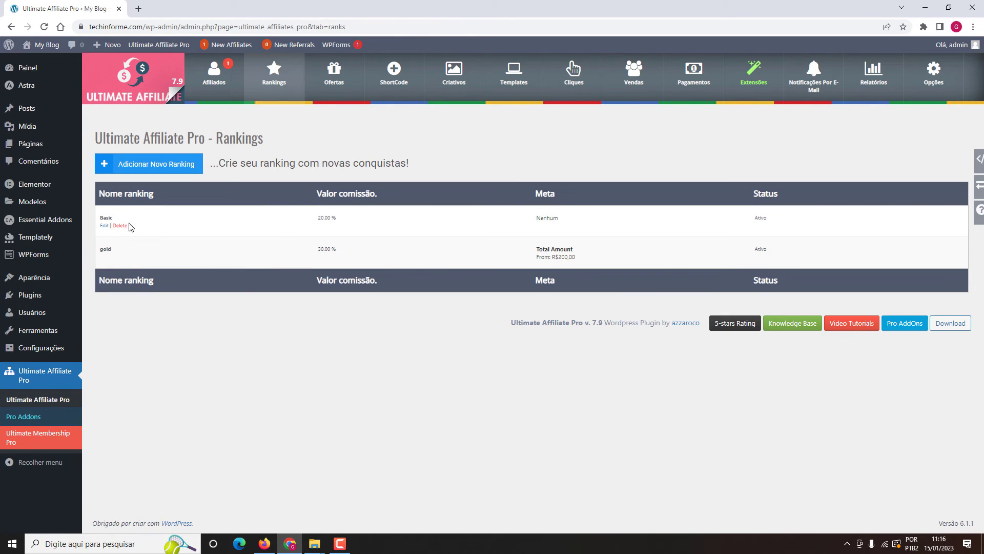
Step: Compare the commissions and goals of both rankings in the list, and check the affiliate's rank badge on the account page in Firefox
{"action": "double_click", "coordinate": [320, 219]}
{"action": "left_click", "coordinate": [319, 248]}
{"action": "left_click_drag", "start_coordinate": [559, 257], "coordinate": [568, 257]}
{"action": "left_click", "coordinate": [568, 257]}
{"action": "left_click_drag", "start_coordinate": [558, 257], "coordinate": [577, 257]}
{"action": "left_click", "coordinate": [576, 257]}
{"action": "left_click", "coordinate": [265, 544]}
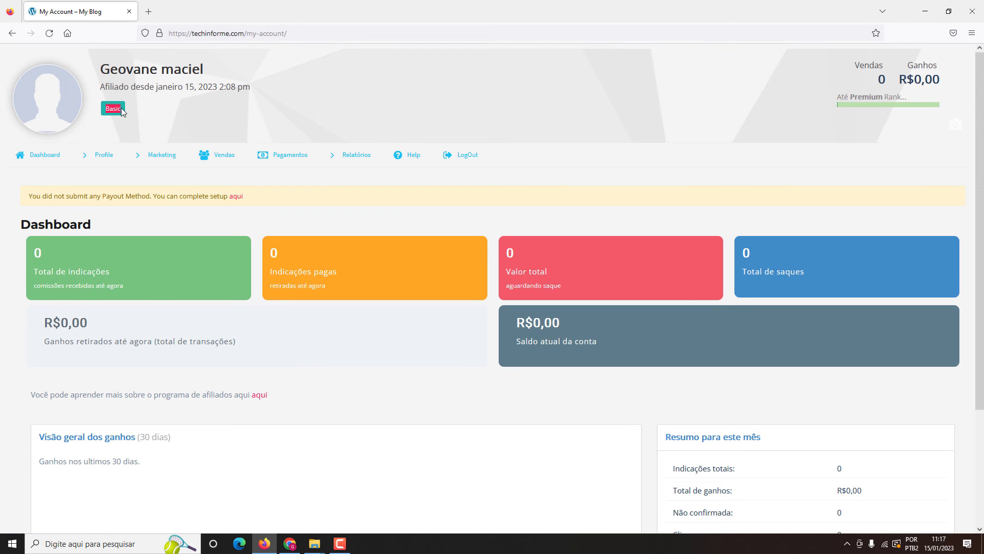
{"action": "left_click", "coordinate": [290, 543]}
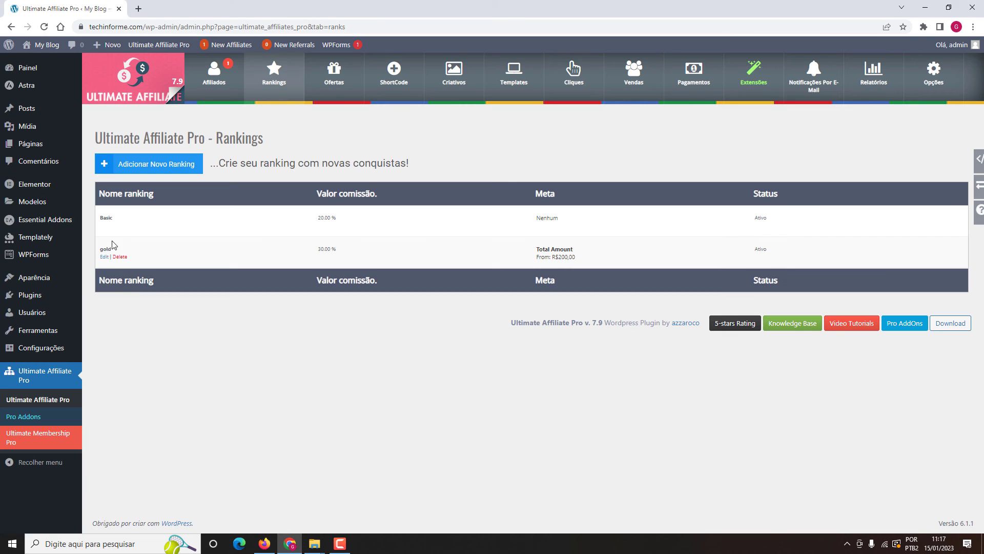
Step: Rename the Basic ranking to Iniciante and save it
{"action": "left_click", "coordinate": [105, 226]}
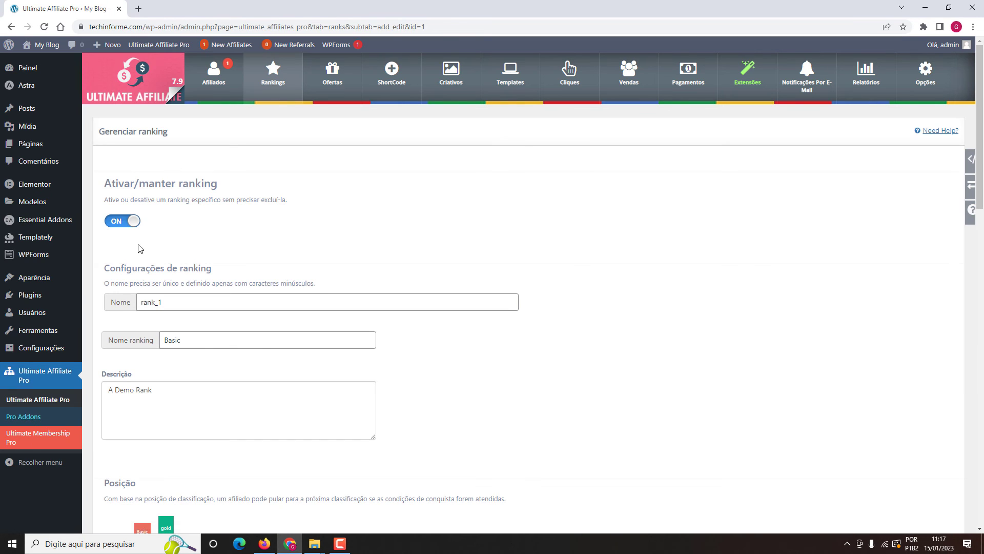
{"action": "left_click_drag", "start_coordinate": [207, 343], "coordinate": [140, 335]}
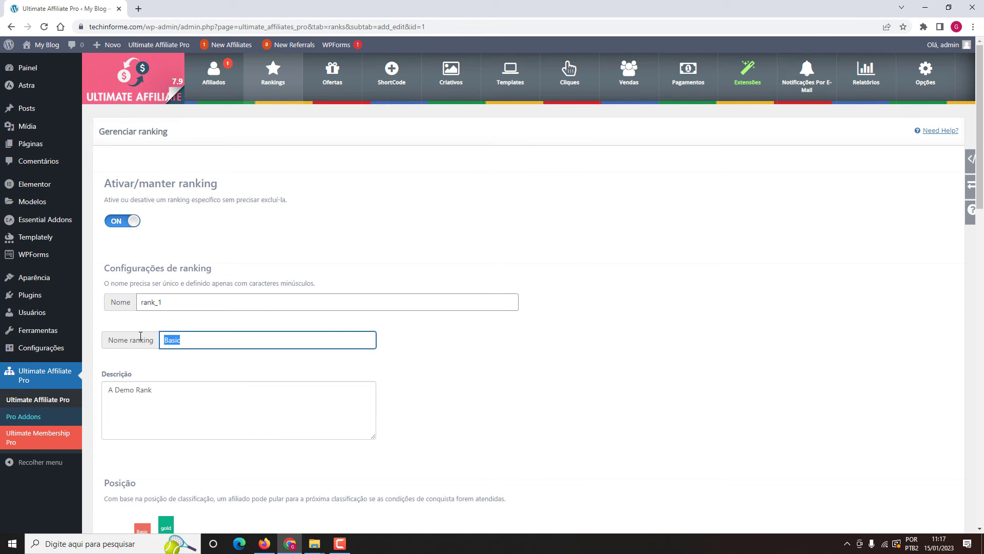
{"action": "type", "text": "iniciante"}
{"action": "left_click", "coordinate": [228, 365]}
{"action": "scroll", "coordinate": [154, 362], "scroll_direction": "down", "scroll_amount": 12}
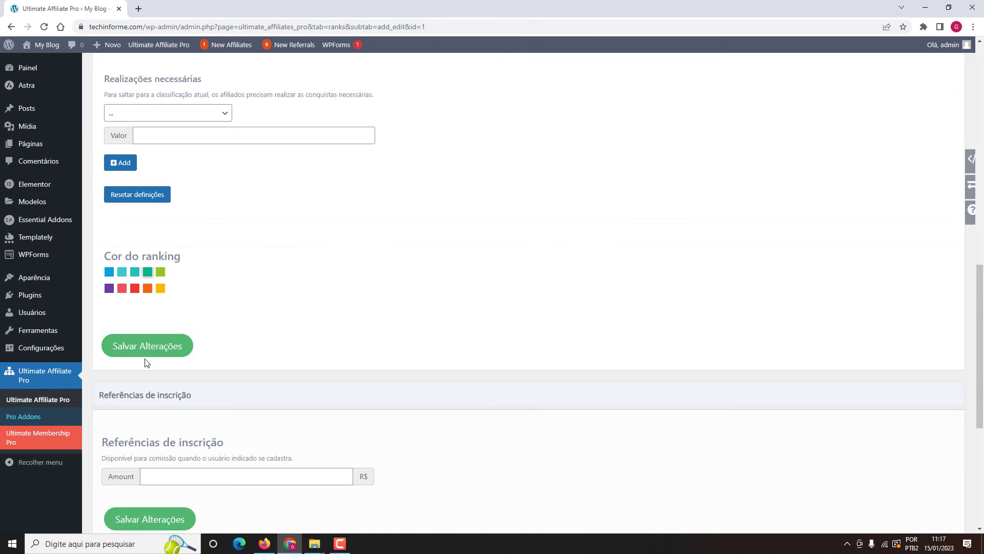
{"action": "left_click", "coordinate": [146, 354]}
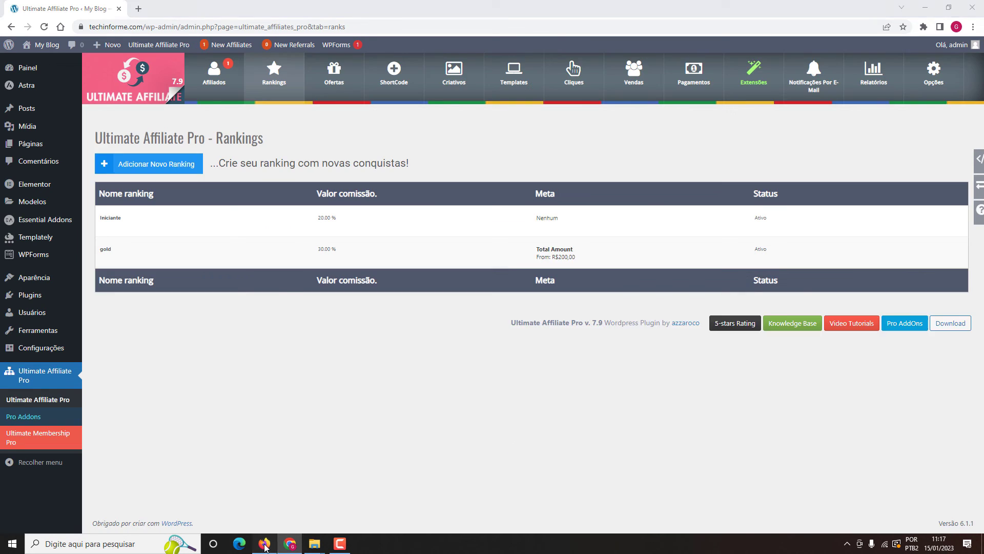
Step: Reload the affiliate's account page in Firefox to check the rank badge, and return to the rankings list in Chrome
{"action": "left_click", "coordinate": [265, 543]}
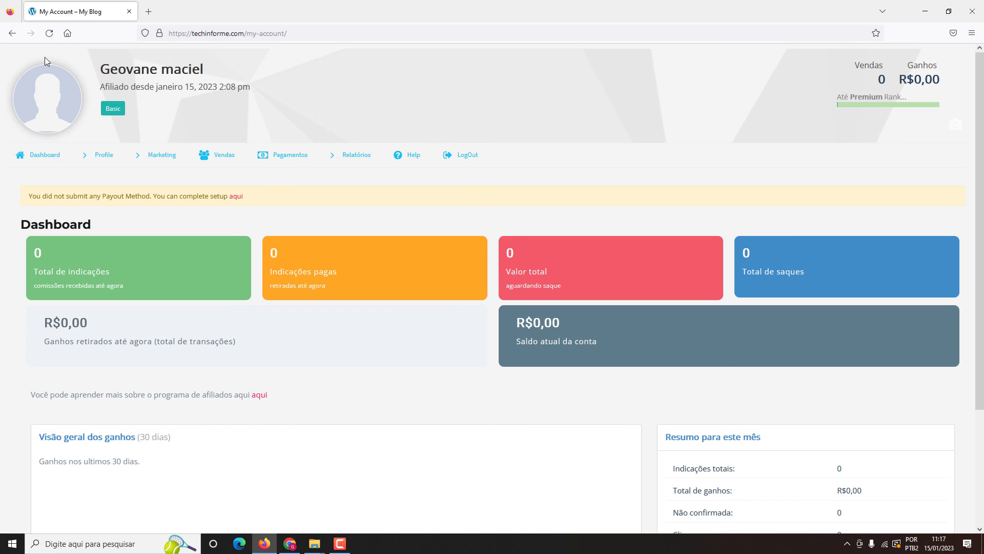
{"action": "left_click", "coordinate": [46, 36]}
{"action": "mouse_move", "coordinate": [121, 111]}
{"action": "left_click", "coordinate": [290, 544]}
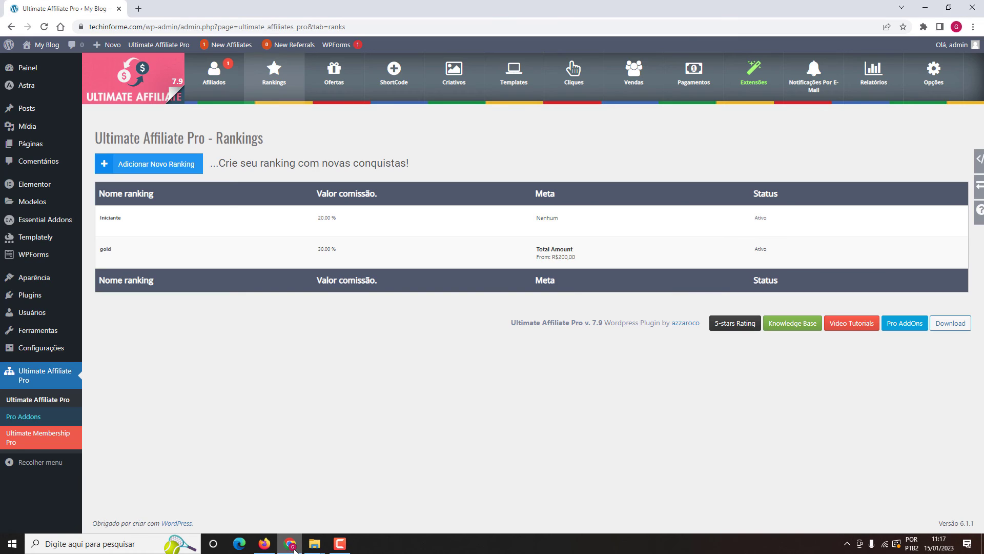
Step: Start a new offer from the offers page and look over its activation and name settings
{"action": "left_click", "coordinate": [158, 83]}
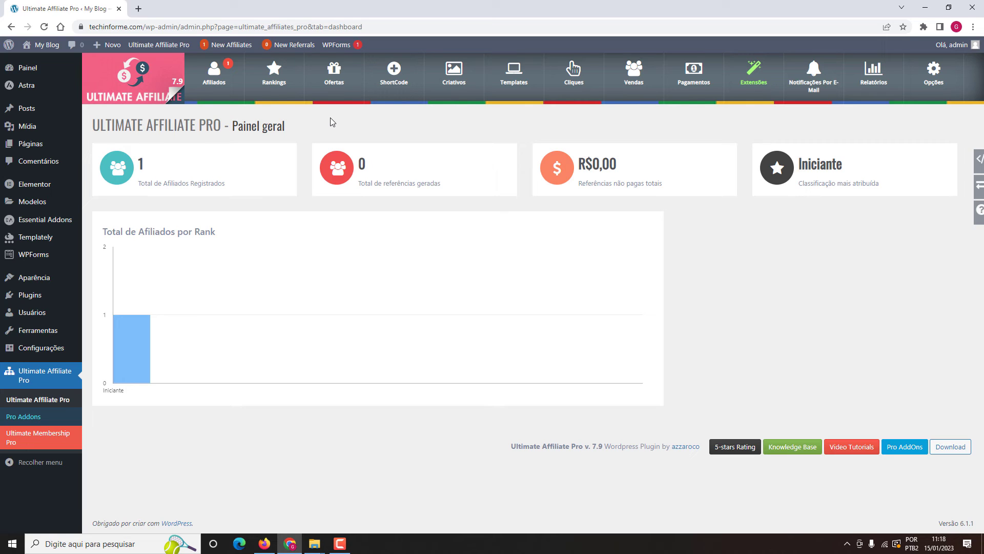
{"action": "left_click", "coordinate": [336, 71]}
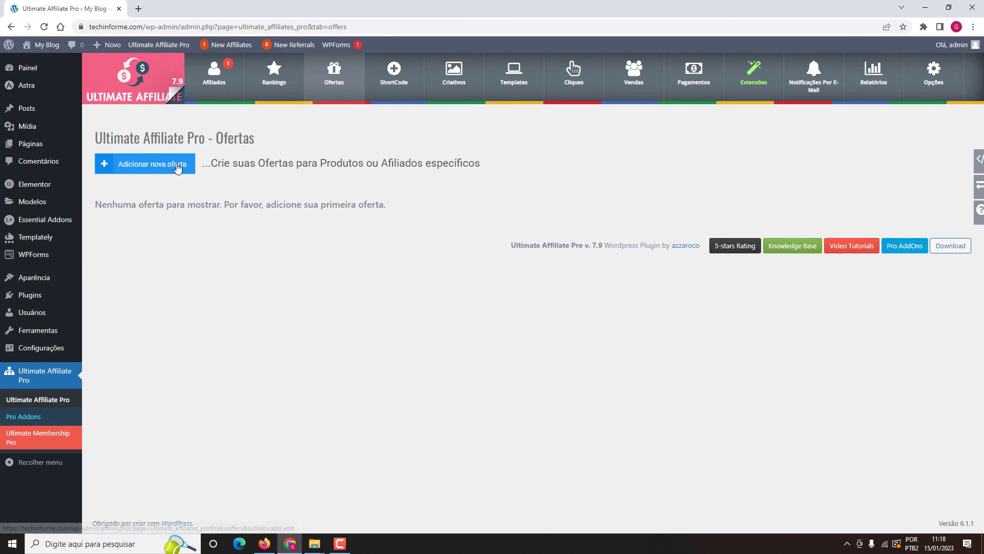
{"action": "left_click", "coordinate": [178, 168]}
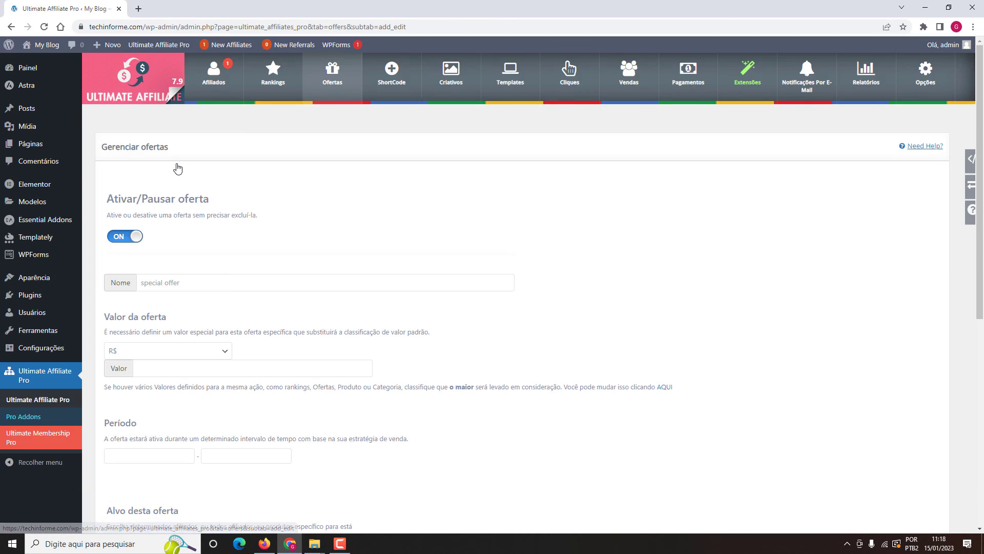
{"action": "scroll", "coordinate": [179, 170], "scroll_direction": "down", "scroll_amount": 2}
{"action": "left_click", "coordinate": [177, 180]}
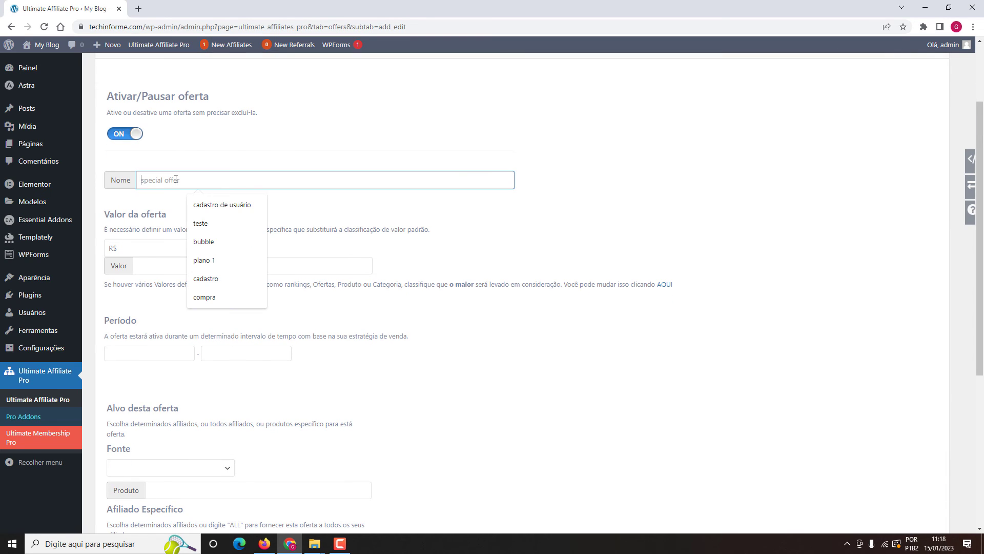
{"action": "left_click", "coordinate": [169, 196]}
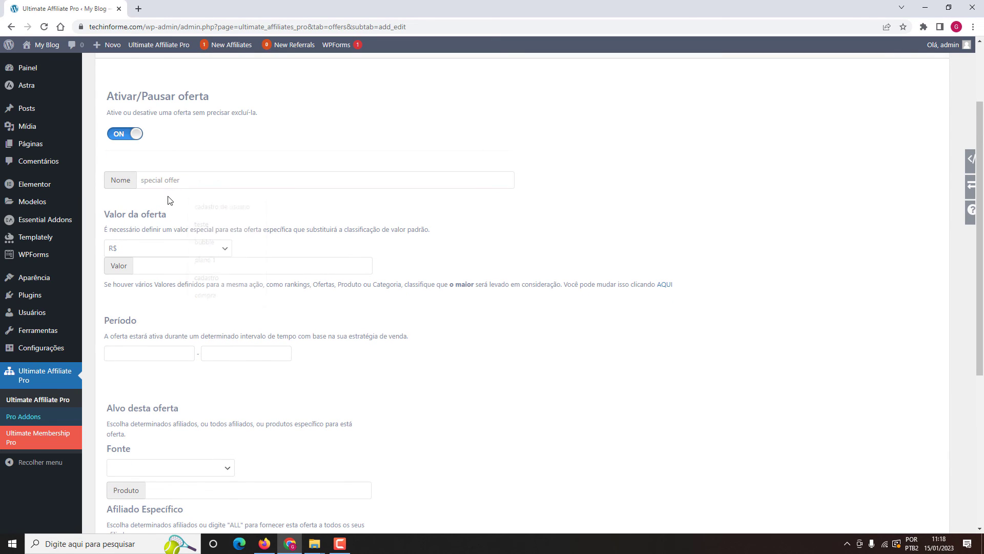
{"action": "scroll", "coordinate": [167, 194], "scroll_direction": "down", "scroll_amount": 1}
{"action": "scroll", "coordinate": [166, 194], "scroll_direction": "down", "scroll_amount": 1}
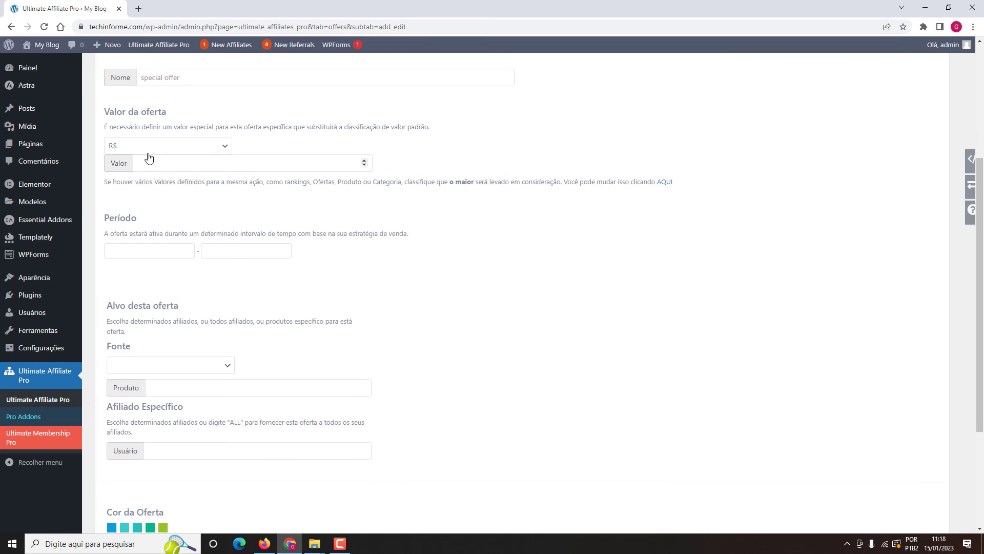
Step: Set the new offer's value to 50,00 as a percentage
{"action": "left_click", "coordinate": [147, 149]}
{"action": "left_click", "coordinate": [146, 169]}
{"action": "left_click", "coordinate": [149, 163]}
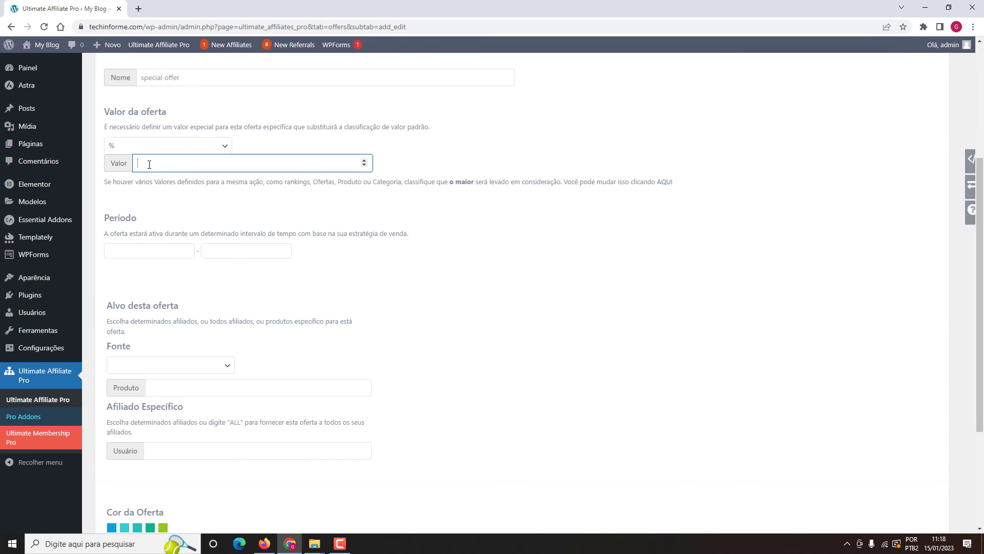
{"action": "type", "text": "50,00"}
{"action": "left_click", "coordinate": [149, 191]}
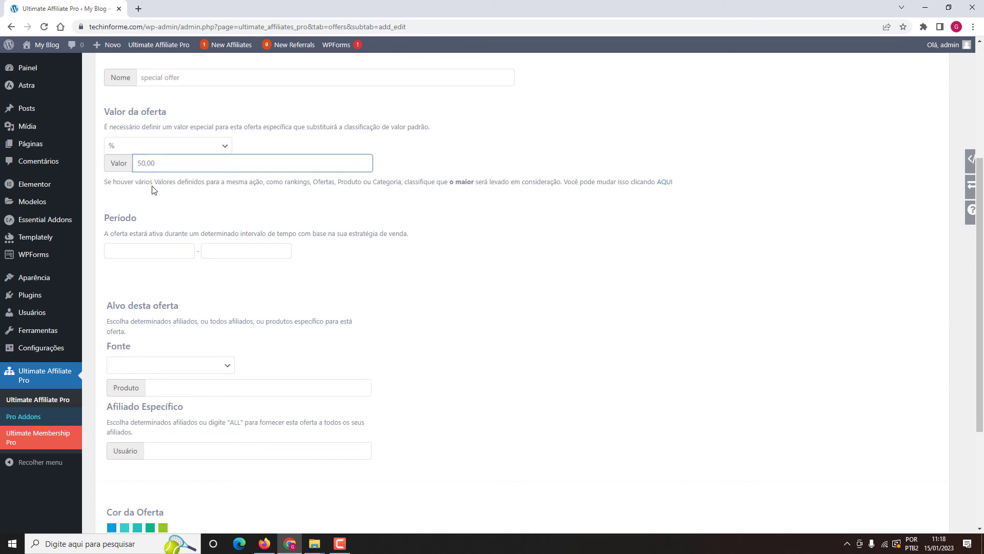
Step: Set the offer's active period from 15 January 2023 to 31 January 2023
{"action": "scroll", "coordinate": [146, 191], "scroll_direction": "down", "scroll_amount": 1}
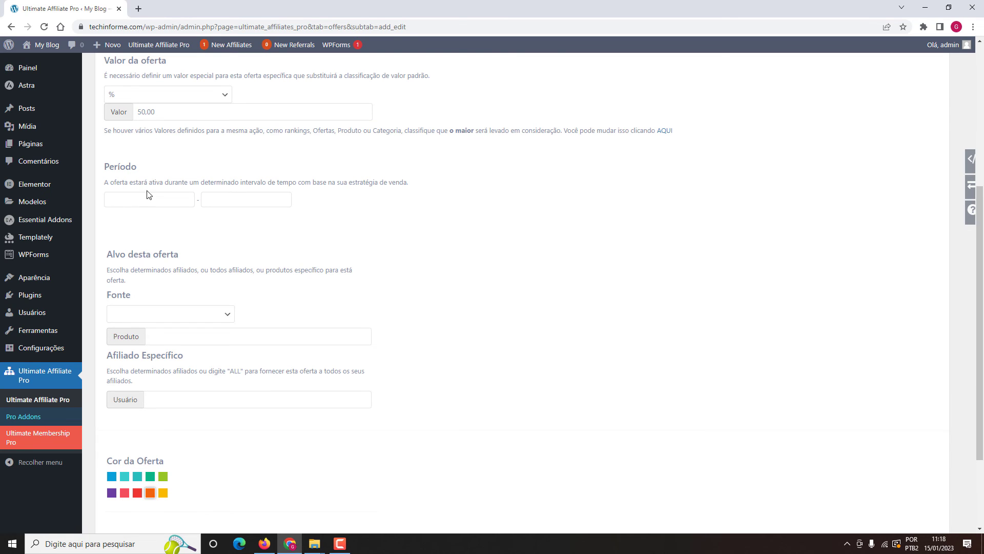
{"action": "left_click", "coordinate": [153, 196]}
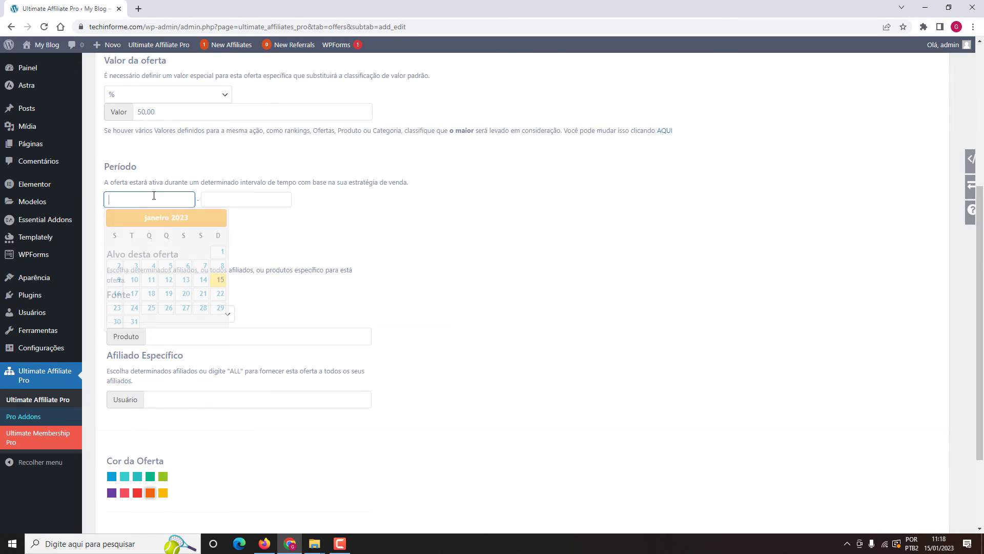
{"action": "left_click", "coordinate": [218, 281]}
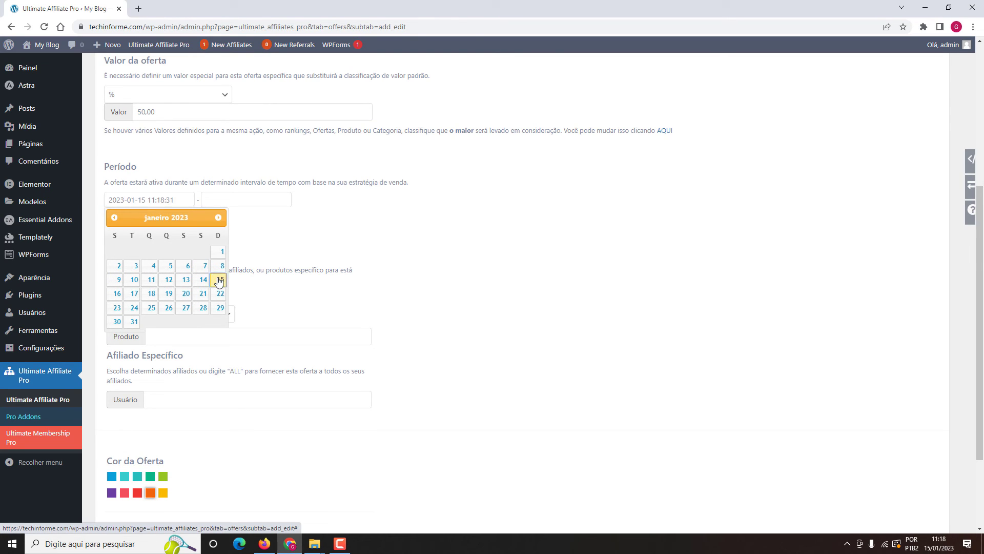
{"action": "left_click", "coordinate": [216, 200]}
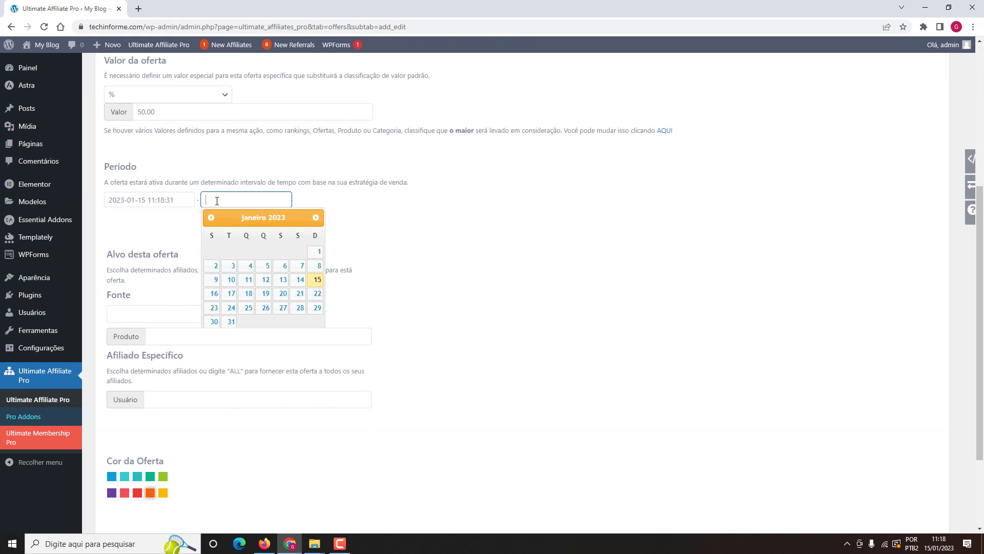
{"action": "left_click", "coordinate": [231, 321]}
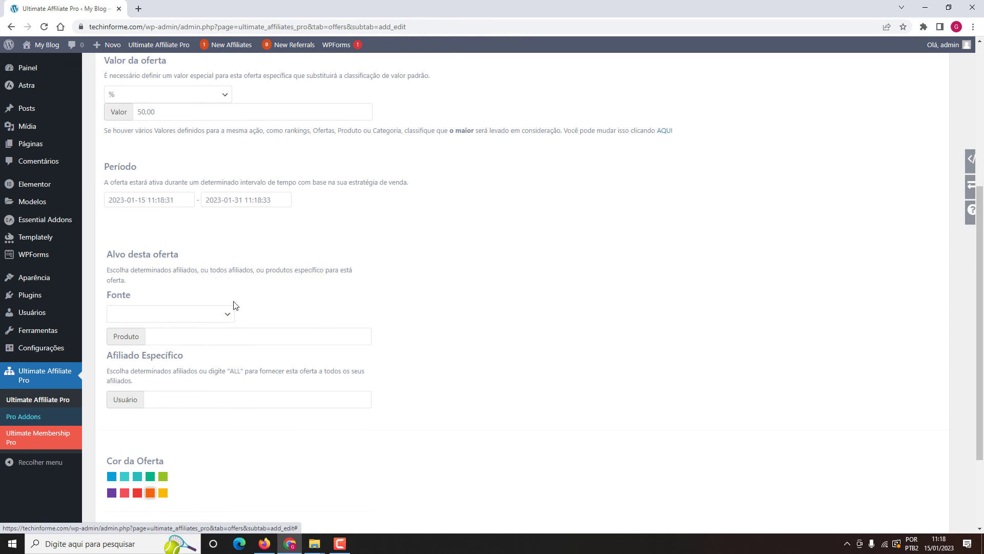
Step: Check which sources are available for the offer's target
{"action": "scroll", "coordinate": [224, 227], "scroll_direction": "down", "scroll_amount": 2}
{"action": "left_click", "coordinate": [224, 213]}
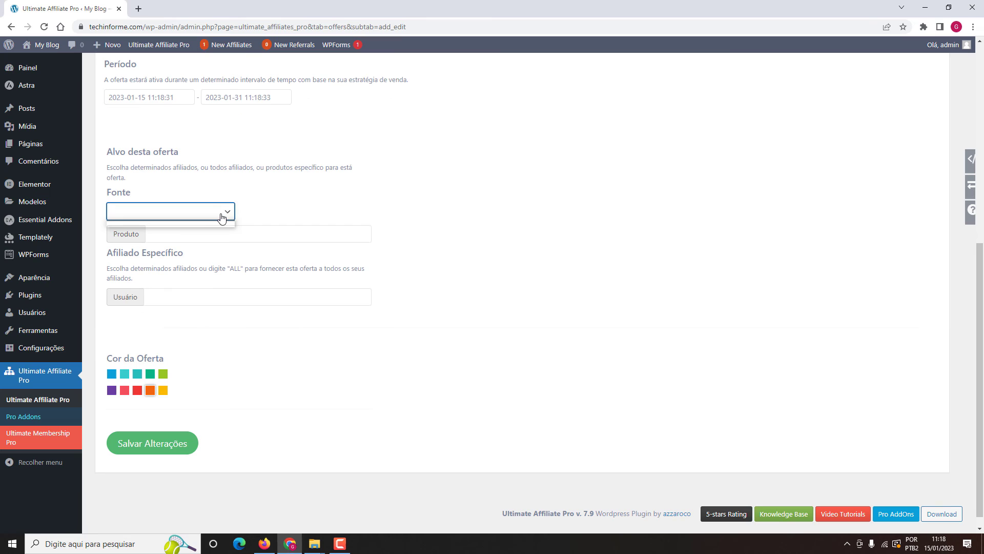
{"action": "left_click", "coordinate": [247, 208]}
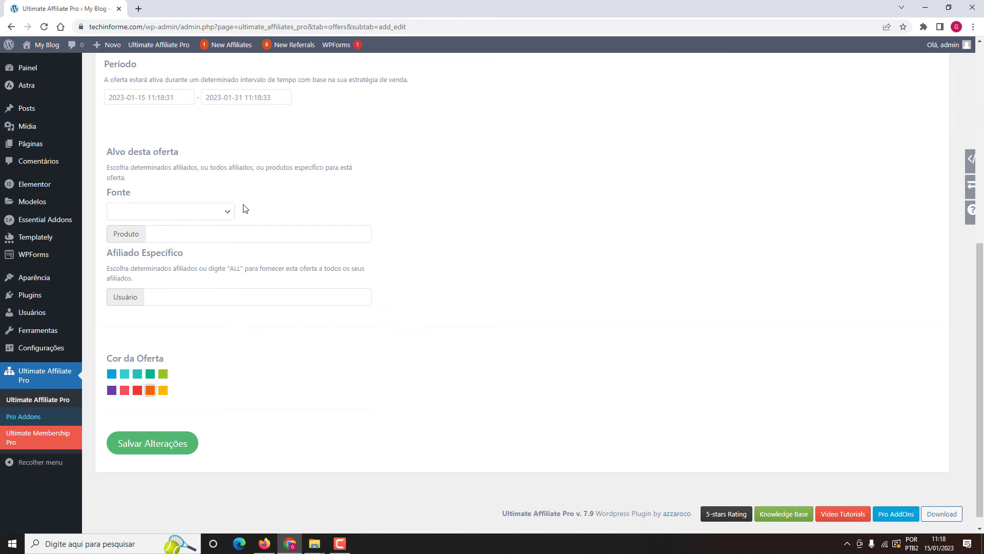
{"action": "left_click", "coordinate": [214, 212]}
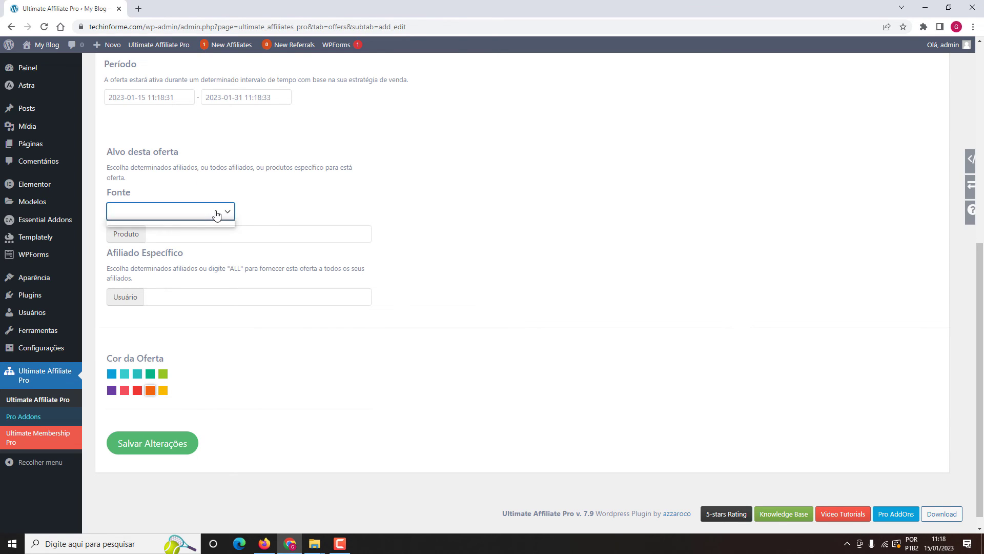
{"action": "left_click", "coordinate": [275, 198]}
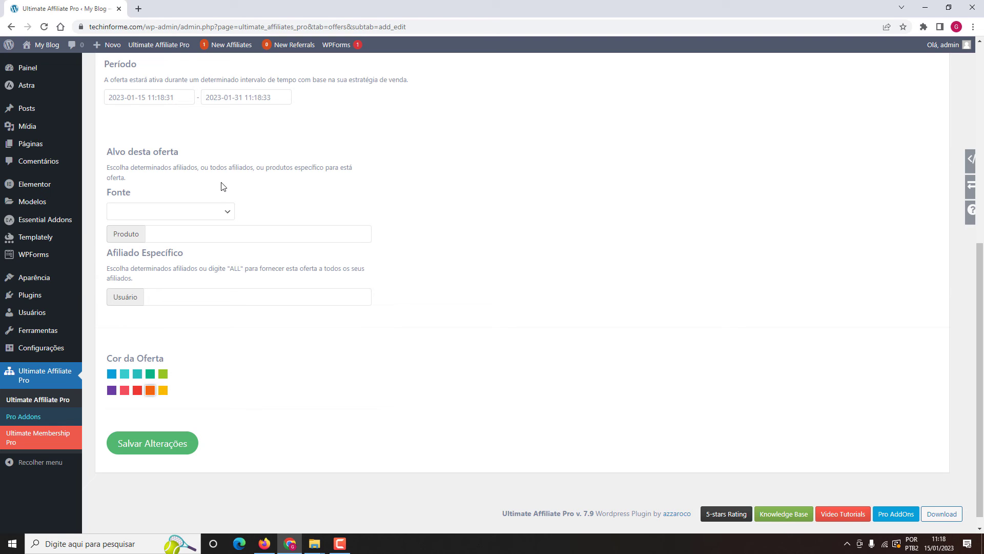
{"action": "left_click", "coordinate": [226, 209]}
{"action": "left_click", "coordinate": [267, 199]}
Step: Try to find a product for the offer with "afilia", and clear the product entry
{"action": "left_click", "coordinate": [184, 237]}
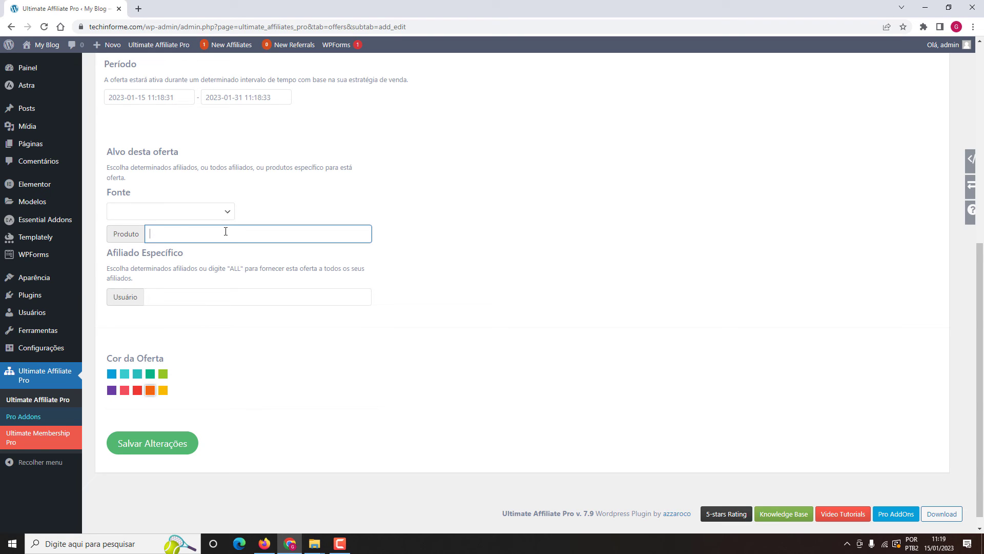
{"action": "type", "text": "afilia"}
{"action": "key", "text": "BackSpace"}
{"action": "key", "text": "BackSpace"}
{"action": "key", "text": "BackSpace"}
{"action": "key", "text": "BackSpace"}
{"action": "key", "text": "BackSpace"}
{"action": "key", "text": "BackSpace"}
{"action": "left_click", "coordinate": [258, 214]}
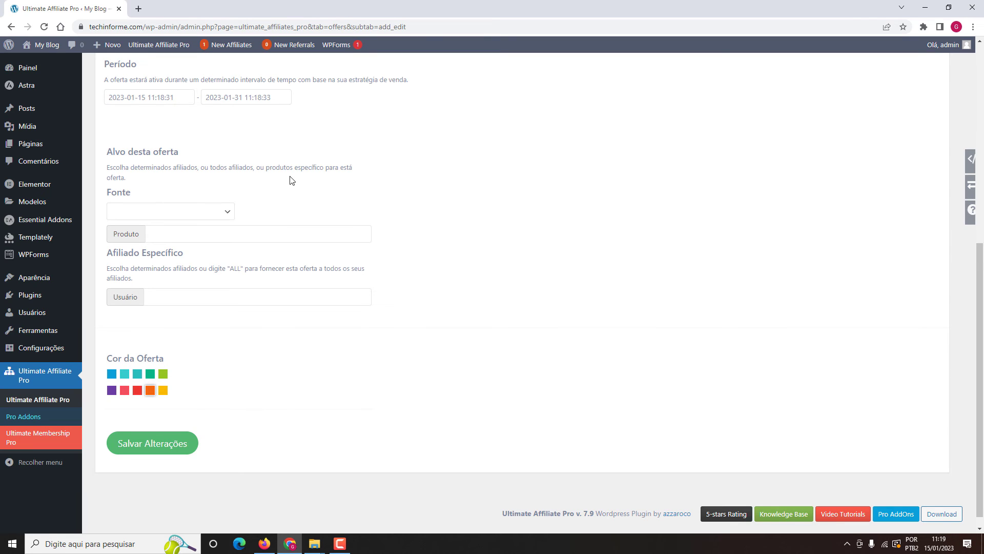
{"action": "left_click", "coordinate": [173, 236]}
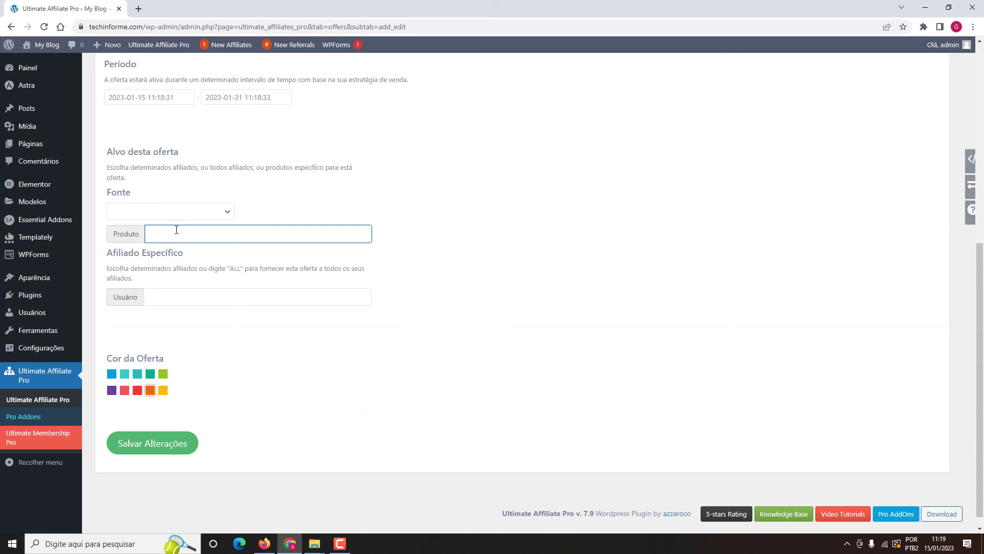
{"action": "left_click", "coordinate": [190, 252]}
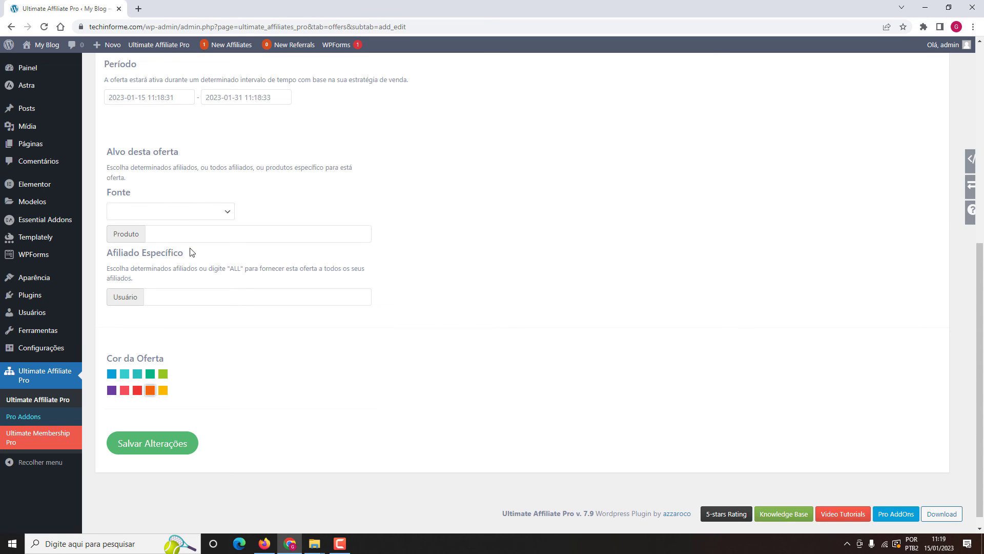
Step: Target the offer at all affiliates by adding All as its user
{"action": "left_click", "coordinate": [185, 294]}
{"action": "left_click", "coordinate": [201, 276]}
{"action": "left_click", "coordinate": [188, 299]}
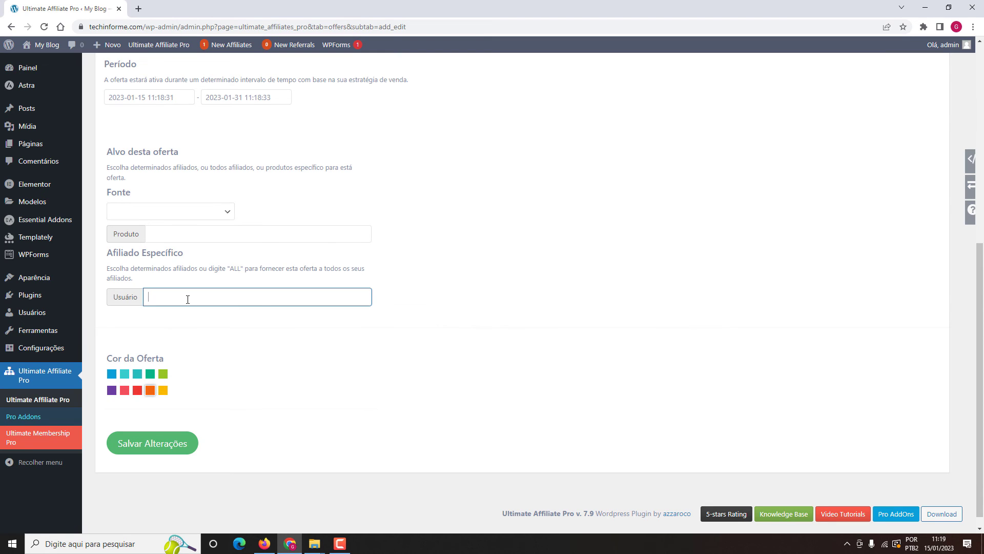
{"action": "type", "text": "all"}
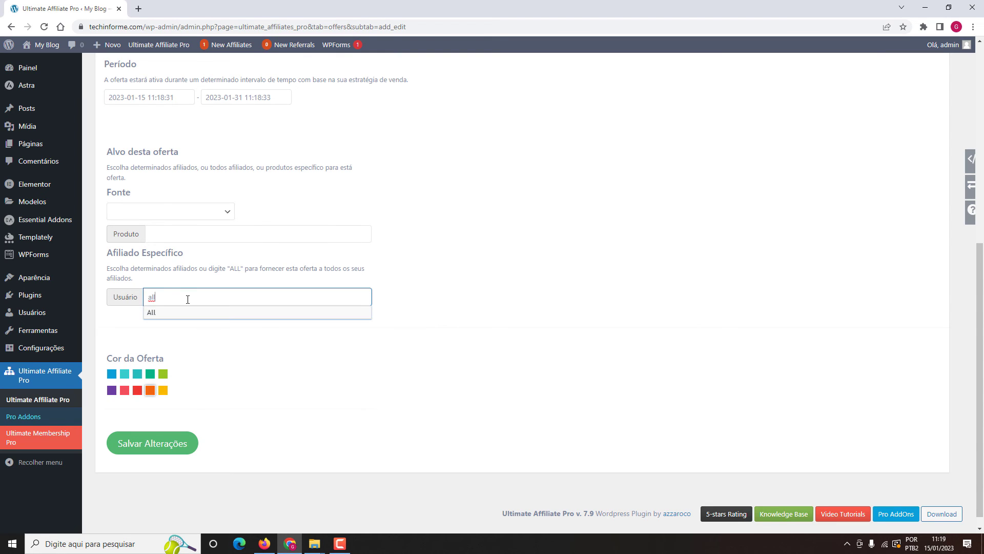
{"action": "left_click", "coordinate": [161, 318]}
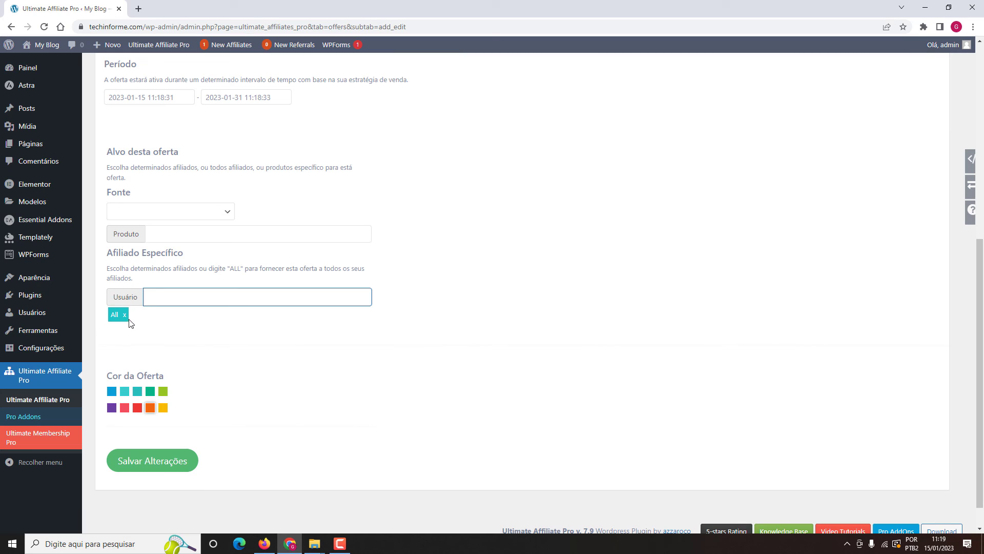
Step: Remove All from the offer's users and add one specific affiliate by username instead
{"action": "left_click", "coordinate": [124, 316]}
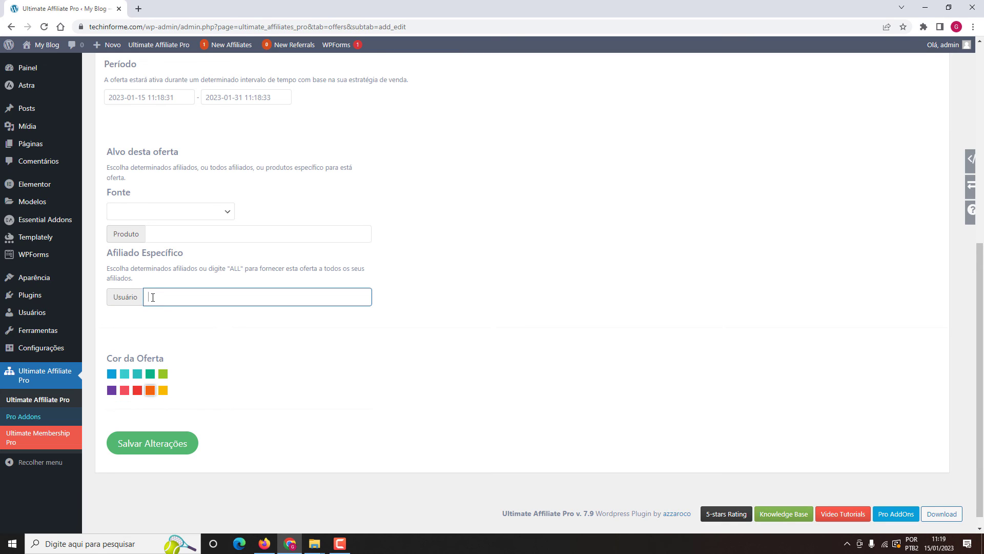
{"action": "type", "text": "maciel"}
{"action": "left_click", "coordinate": [161, 314]}
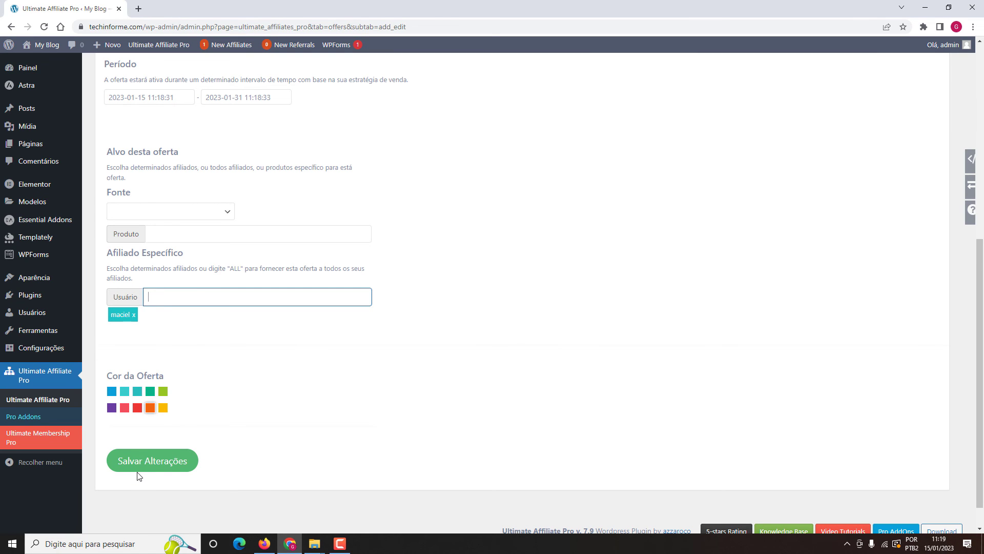
Step: Look over the offer's target settings and check the source options again
{"action": "scroll", "coordinate": [137, 467], "scroll_direction": "down", "scroll_amount": 1}
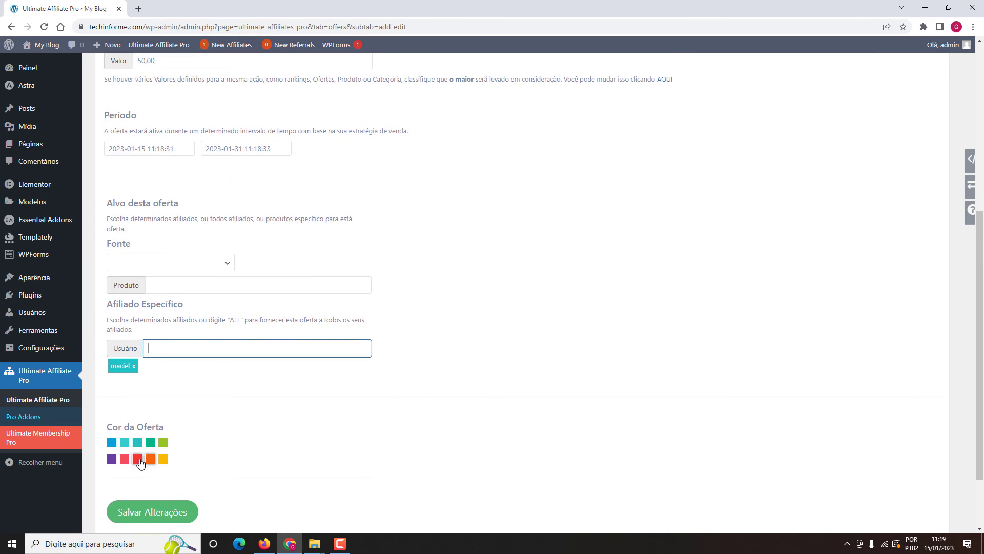
{"action": "scroll", "coordinate": [140, 463], "scroll_direction": "up", "scroll_amount": 1}
{"action": "left_click", "coordinate": [162, 321]}
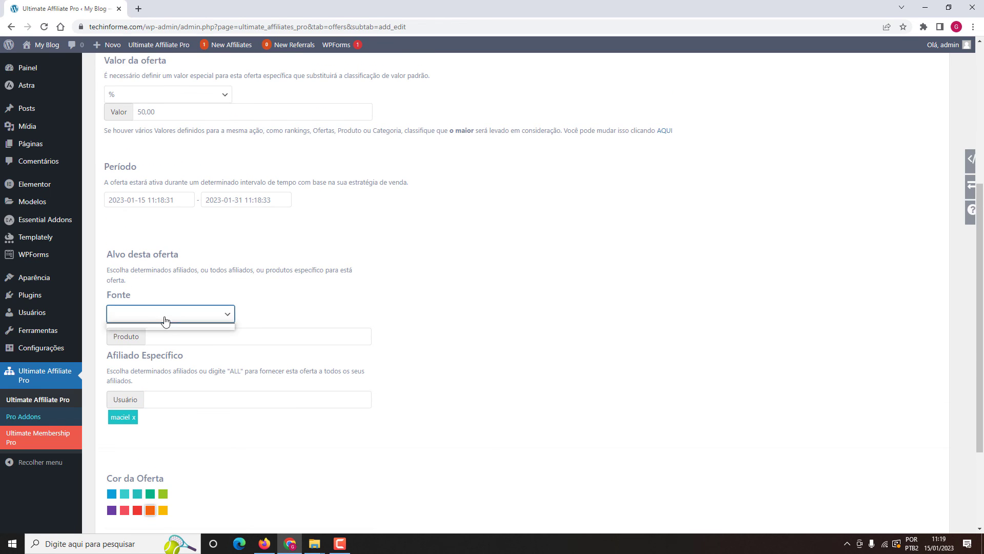
{"action": "left_click", "coordinate": [168, 336]}
{"action": "left_click", "coordinate": [263, 299]}
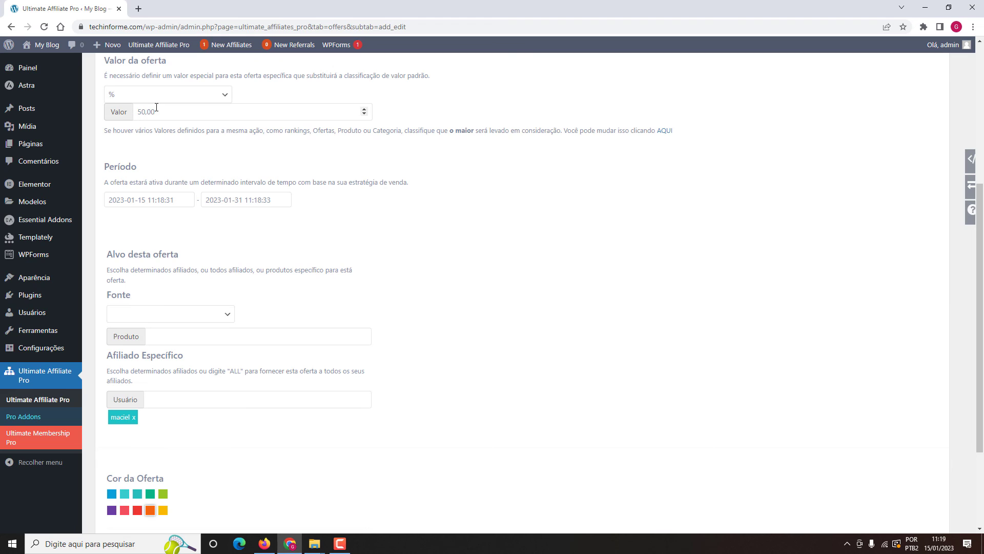
Step: Replace the specific affiliate in the offer's target with All
{"action": "left_click", "coordinate": [134, 420]}
{"action": "left_click", "coordinate": [152, 402]}
{"action": "type", "text": "all"}
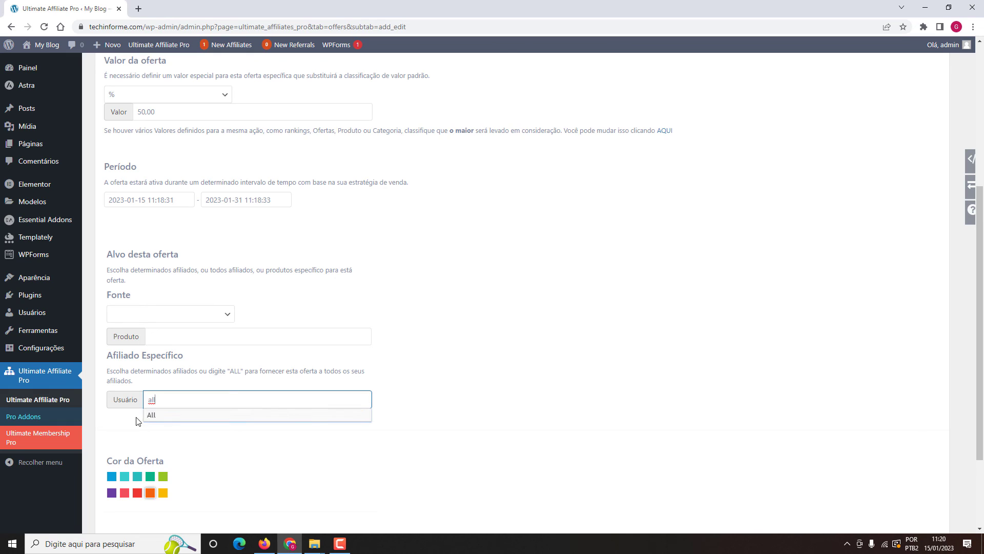
{"action": "left_click", "coordinate": [153, 416]}
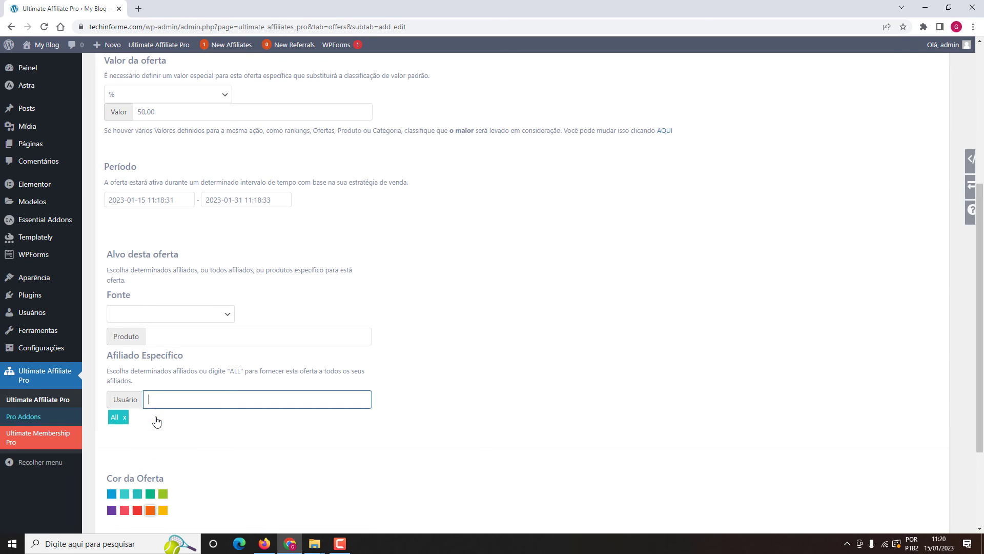
Step: Review the whole offer form and return to the plugin's general dashboard without saving the offer
{"action": "scroll", "coordinate": [189, 354], "scroll_direction": "up", "scroll_amount": 2}
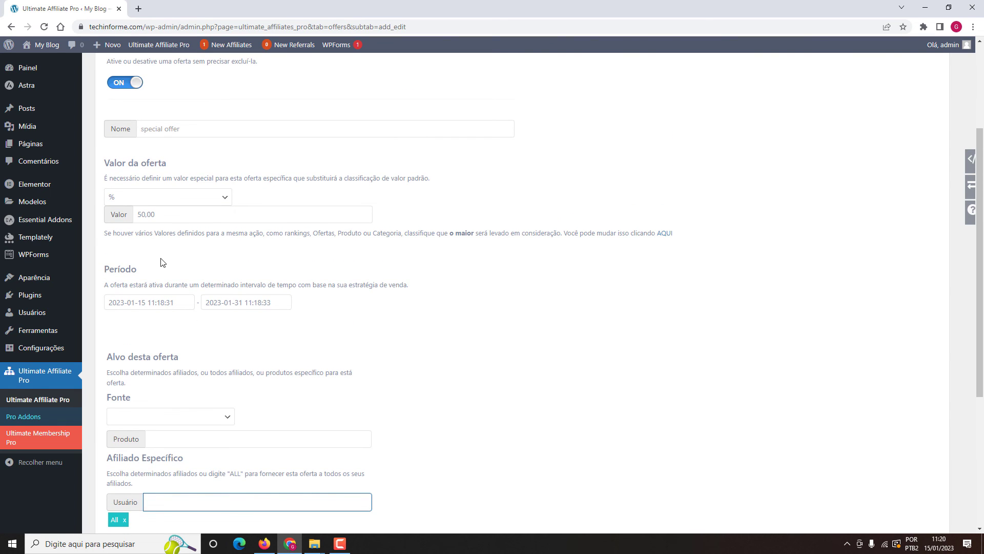
{"action": "scroll", "coordinate": [158, 256], "scroll_direction": "up", "scroll_amount": 3}
{"action": "scroll", "coordinate": [163, 262], "scroll_direction": "down", "scroll_amount": 7}
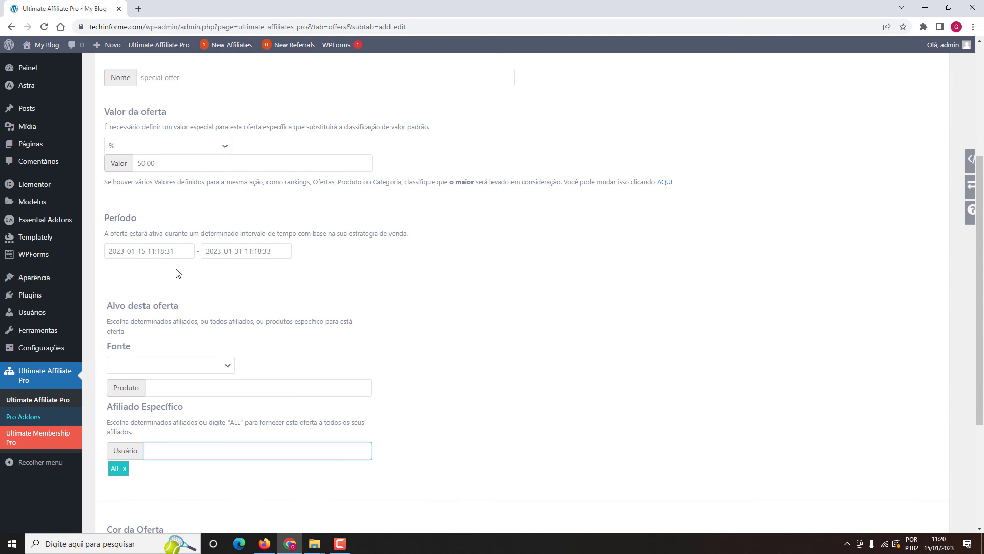
{"action": "scroll", "coordinate": [177, 269], "scroll_direction": "up", "scroll_amount": 7}
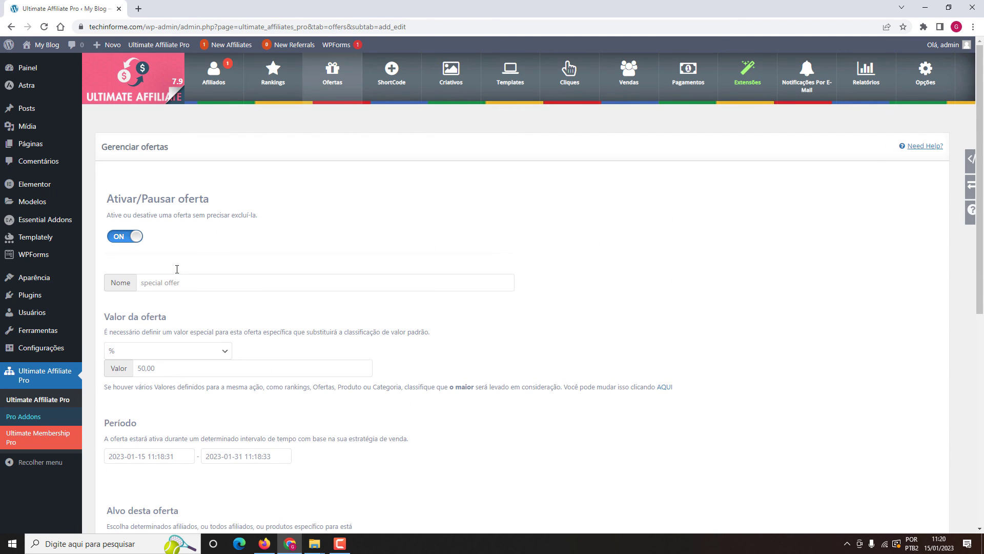
{"action": "left_click", "coordinate": [157, 87]}
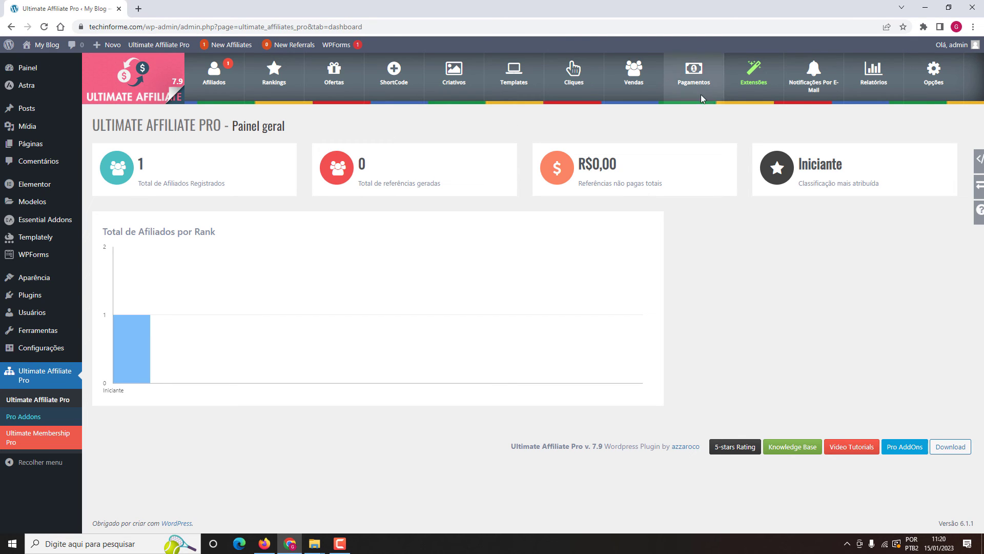
Step: Look over the plugin's email notifications list, including actions, recipients and target ranks, and return to the general dashboard
{"action": "left_click", "coordinate": [815, 77]}
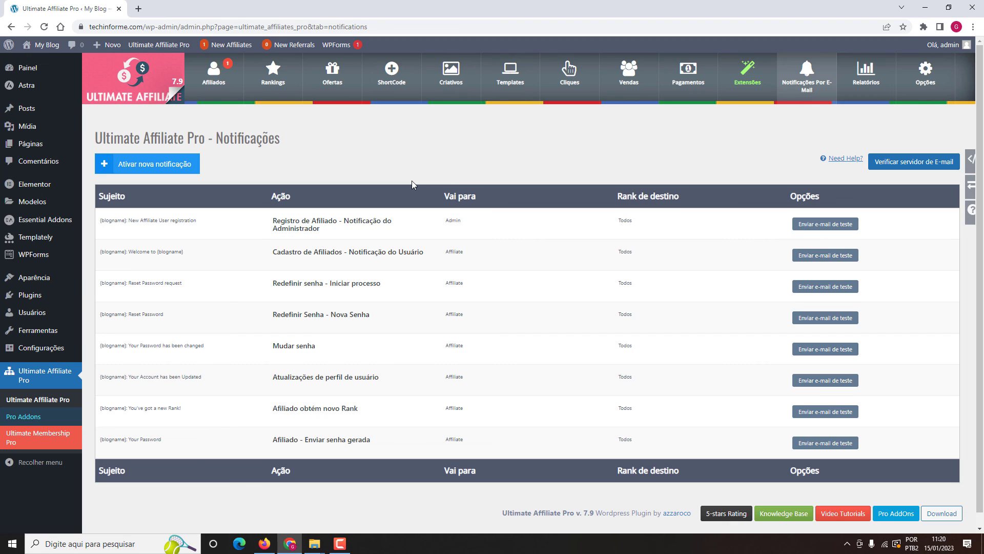
{"action": "scroll", "coordinate": [411, 185], "scroll_direction": "down", "scroll_amount": 1}
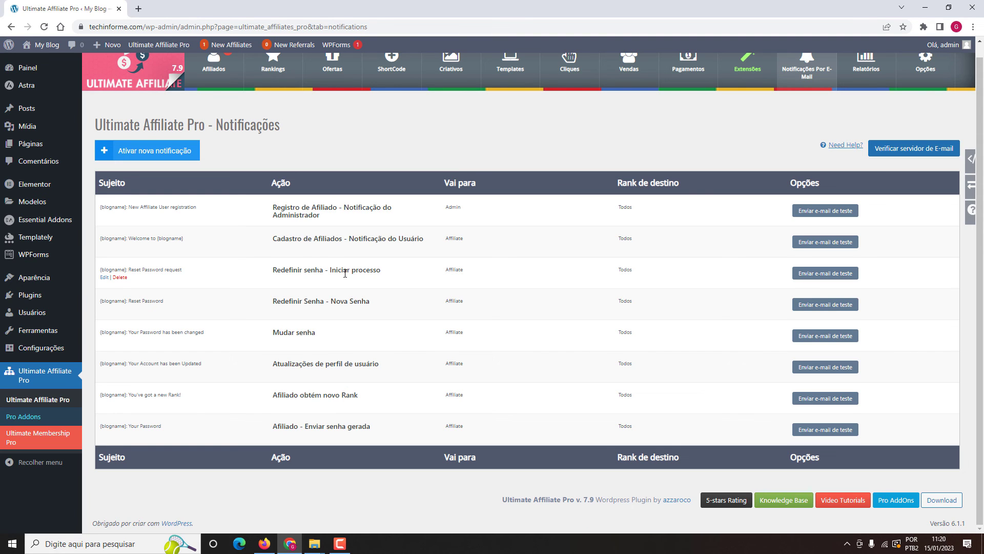
{"action": "scroll", "coordinate": [344, 274], "scroll_direction": "up", "scroll_amount": 1}
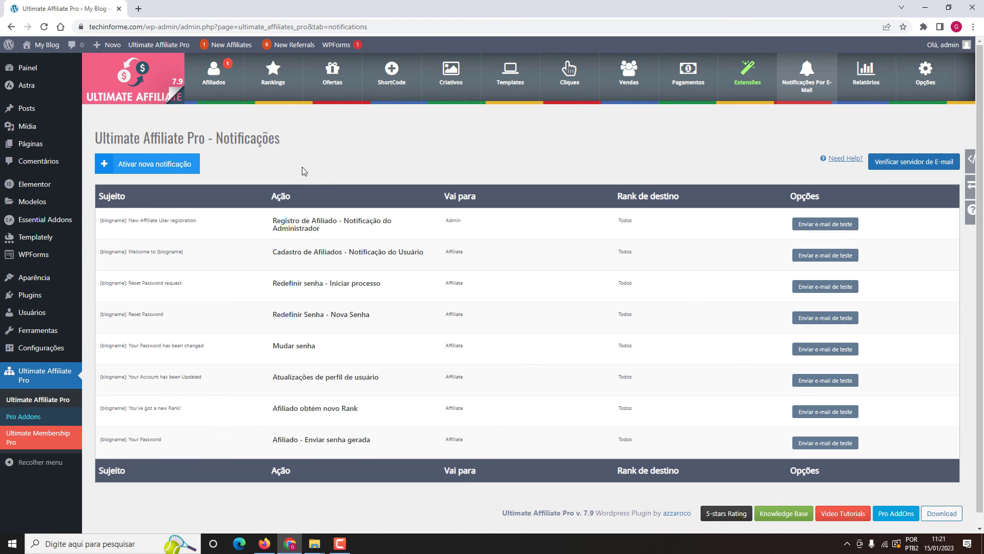
{"action": "left_click", "coordinate": [143, 80]}
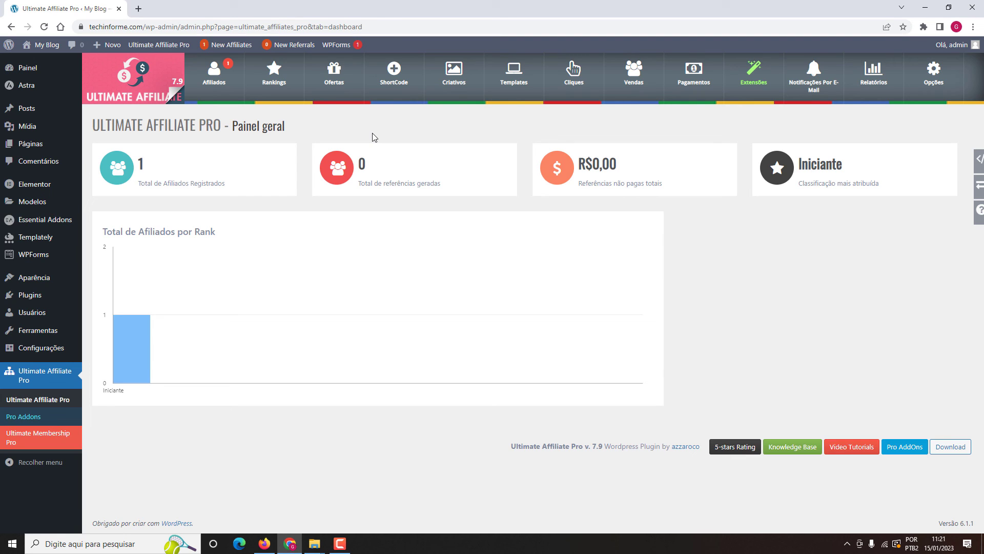
Step: Switch to Firefox, reload the affiliate's account page and display it in responsive design mode
{"action": "left_click", "coordinate": [263, 543]}
{"action": "left_click", "coordinate": [43, 36]}
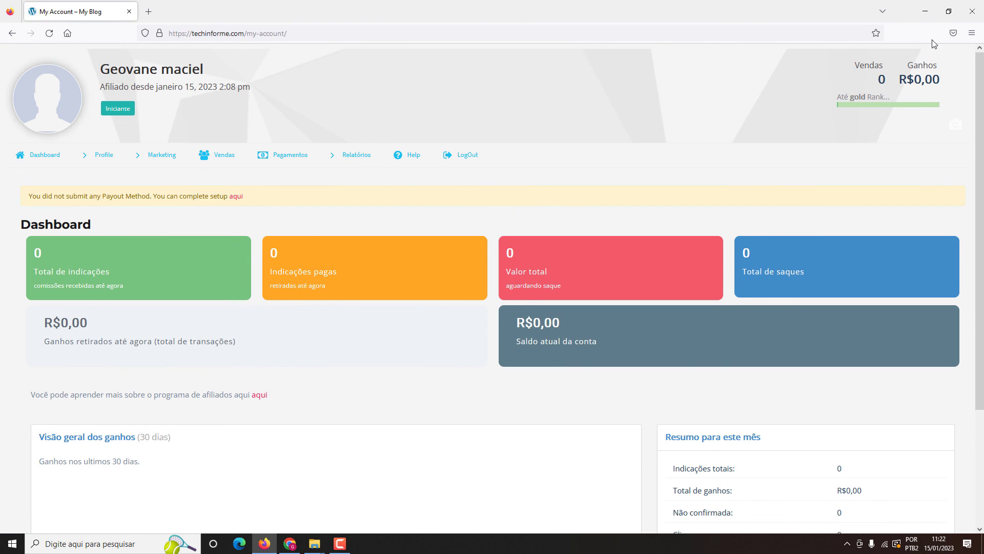
{"action": "left_click", "coordinate": [972, 32]}
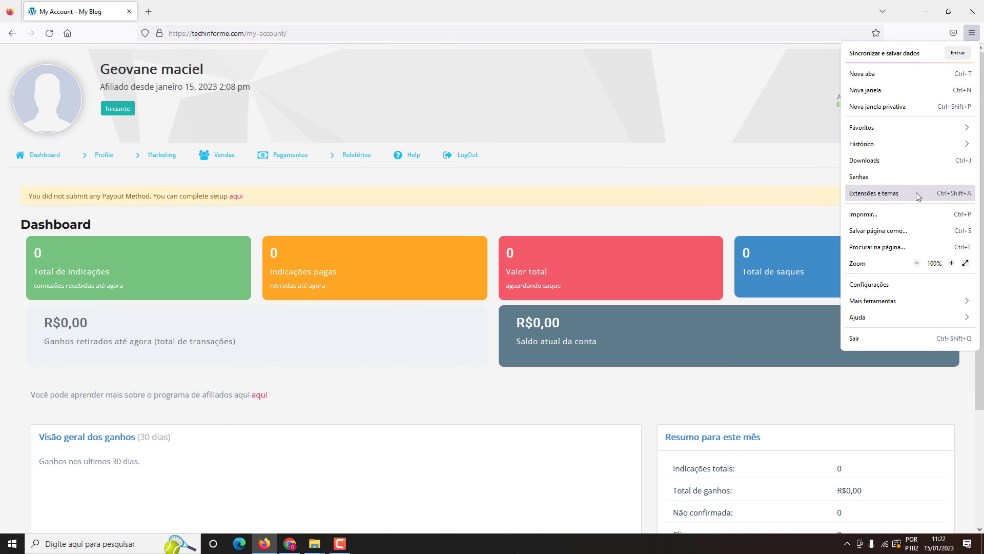
{"action": "left_click", "coordinate": [890, 301]}
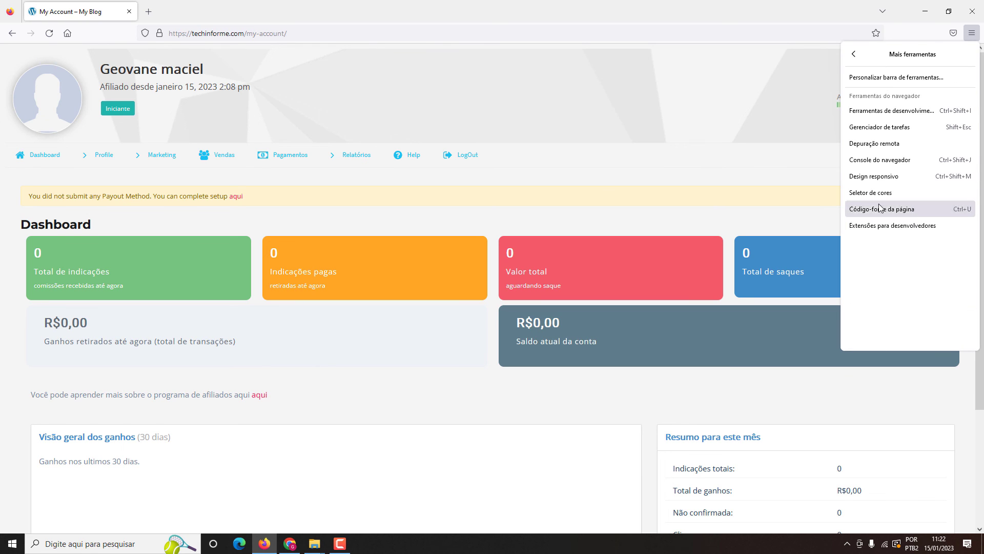
{"action": "left_click", "coordinate": [884, 177]}
Step: Examine how the affiliate account's header, menu and dashboard cards are laid out at mobile width
{"action": "scroll", "coordinate": [570, 204], "scroll_direction": "down", "scroll_amount": 6}
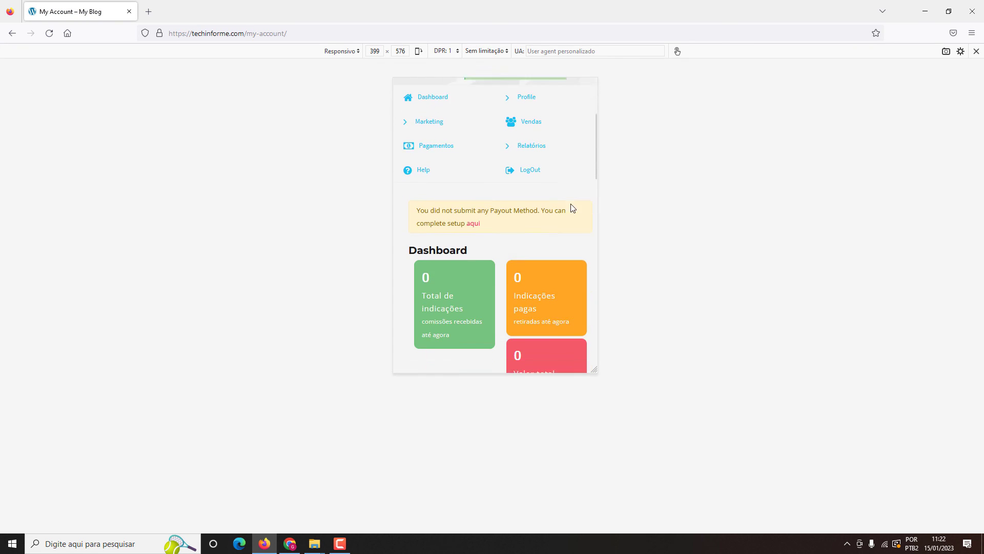
{"action": "scroll", "coordinate": [439, 218], "scroll_direction": "up", "scroll_amount": 2}
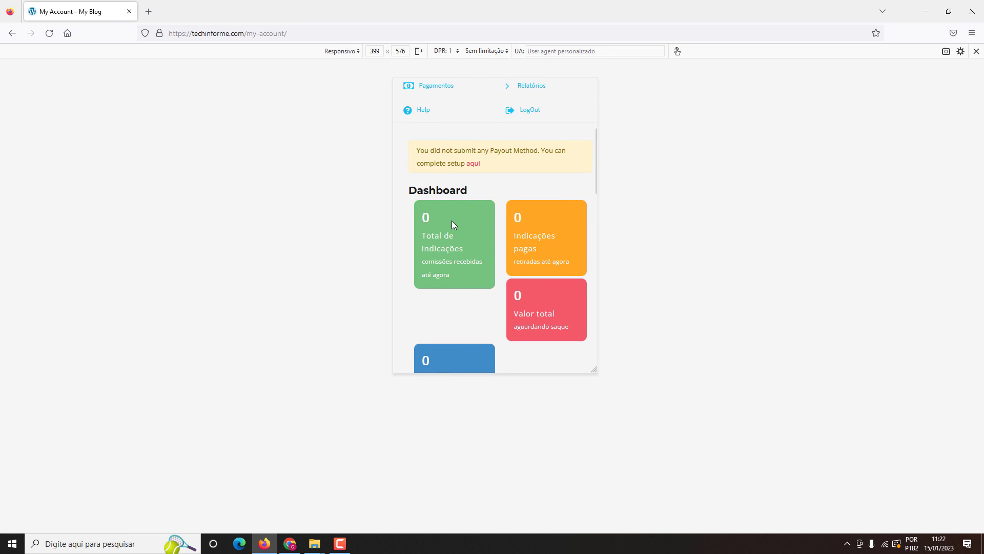
{"action": "scroll", "coordinate": [452, 224], "scroll_direction": "down", "scroll_amount": 1}
{"action": "scroll", "coordinate": [456, 215], "scroll_direction": "down", "scroll_amount": 3}
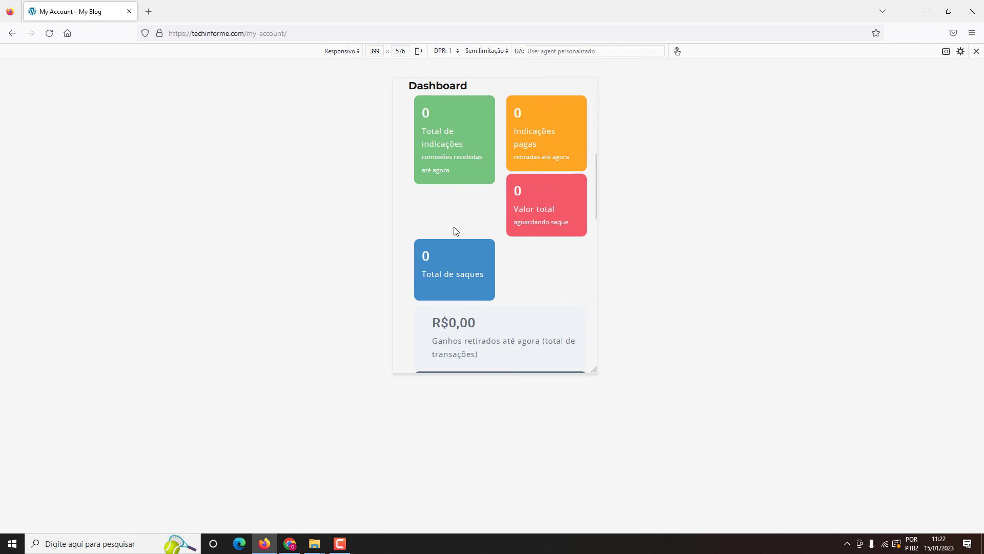
{"action": "scroll", "coordinate": [454, 252], "scroll_direction": "up", "scroll_amount": 2}
{"action": "scroll", "coordinate": [454, 254], "scroll_direction": "up", "scroll_amount": 2}
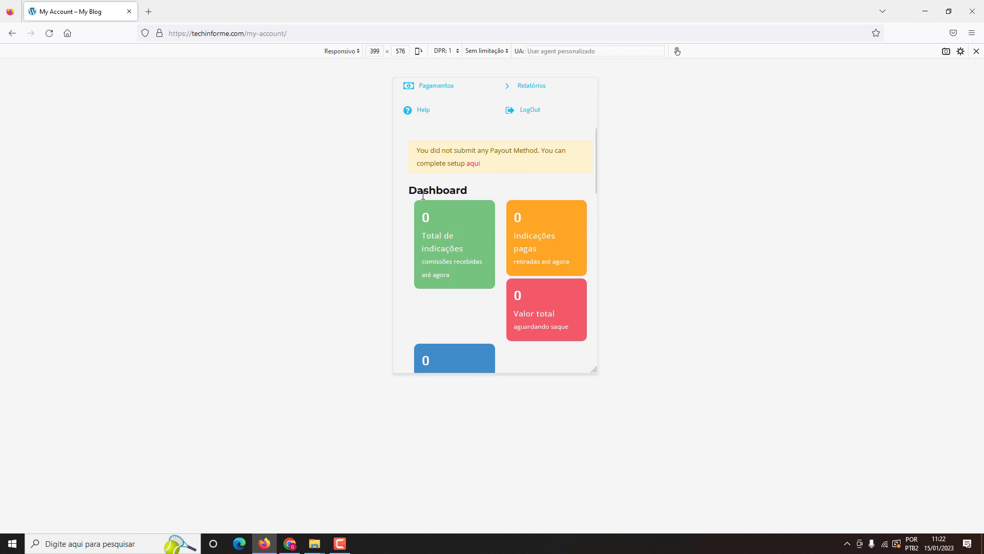
{"action": "scroll", "coordinate": [475, 212], "scroll_direction": "down", "scroll_amount": 1}
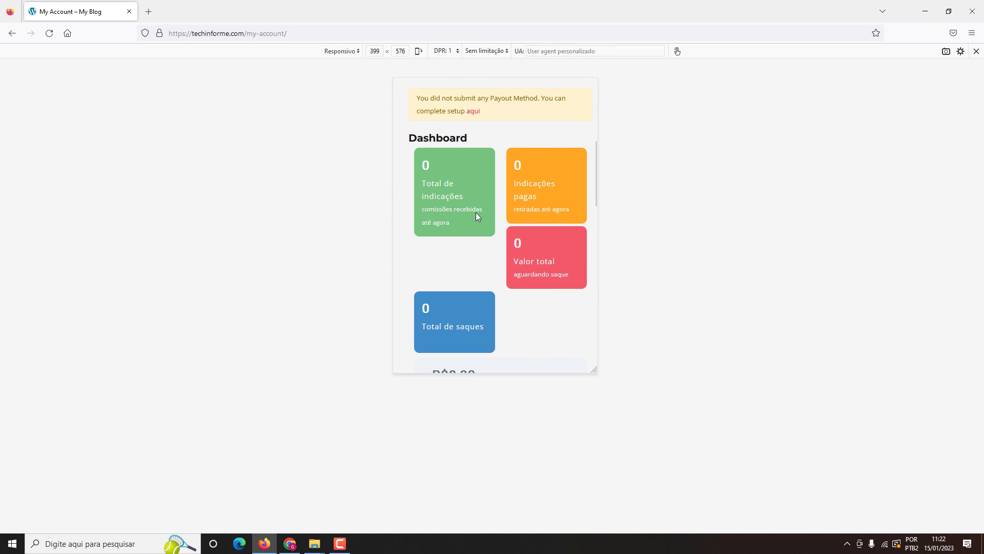
{"action": "scroll", "coordinate": [473, 231], "scroll_direction": "down", "scroll_amount": 3}
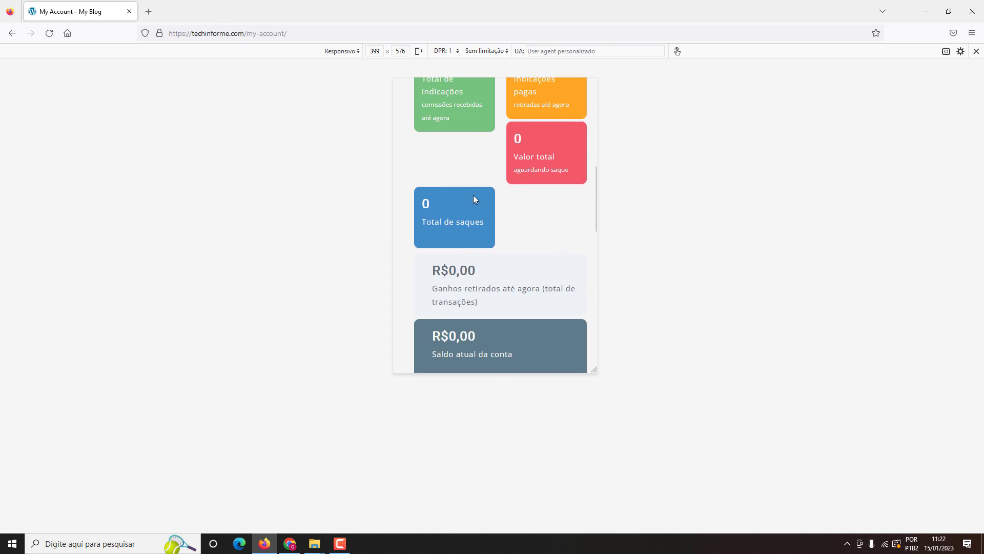
{"action": "scroll", "coordinate": [464, 233], "scroll_direction": "up", "scroll_amount": 1}
{"action": "scroll", "coordinate": [463, 233], "scroll_direction": "up", "scroll_amount": 8}
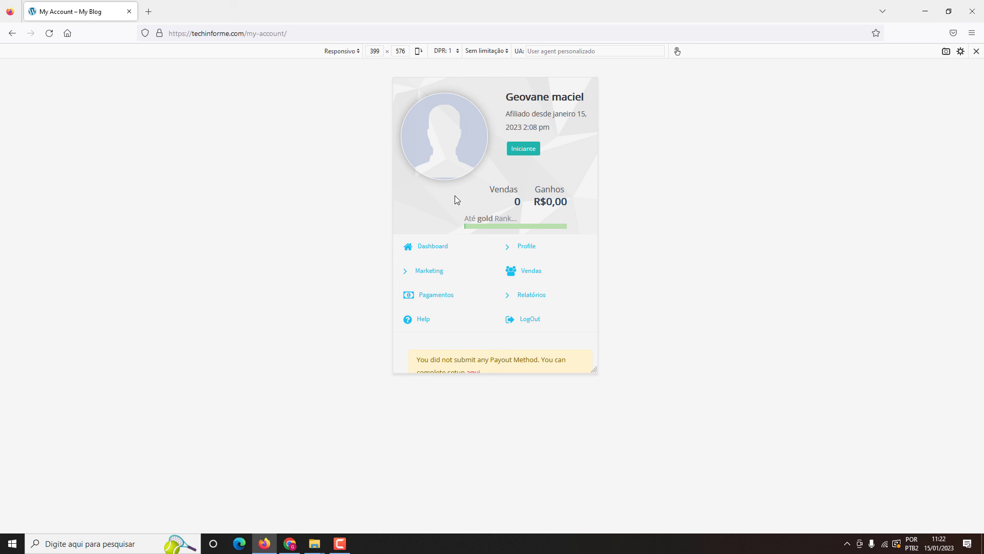
Step: Open "css ultimate affiliate.txt" from the desktop and copy its entire CSS code
{"action": "right_click", "coordinate": [412, 547]}
{"action": "left_click", "coordinate": [435, 477]}
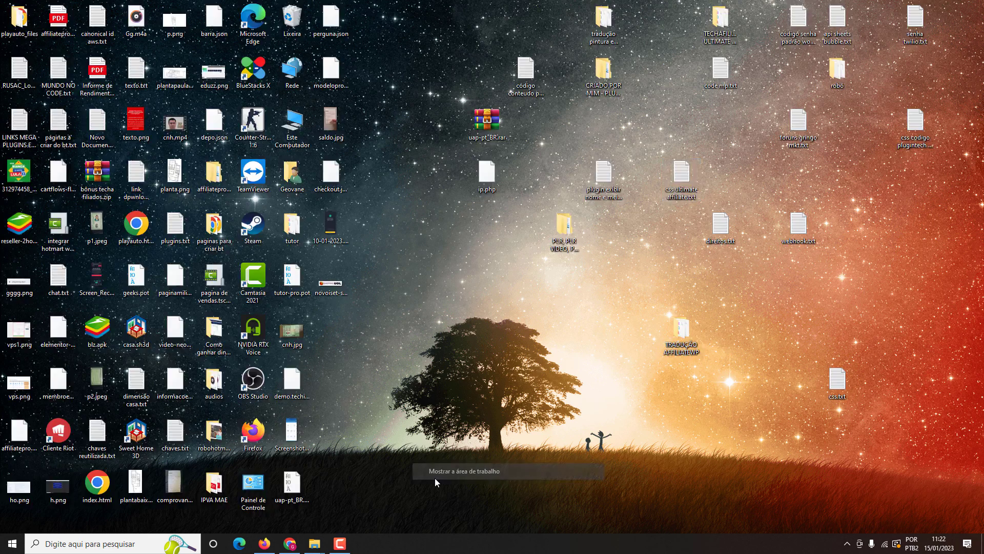
{"action": "double_click", "coordinate": [681, 177]}
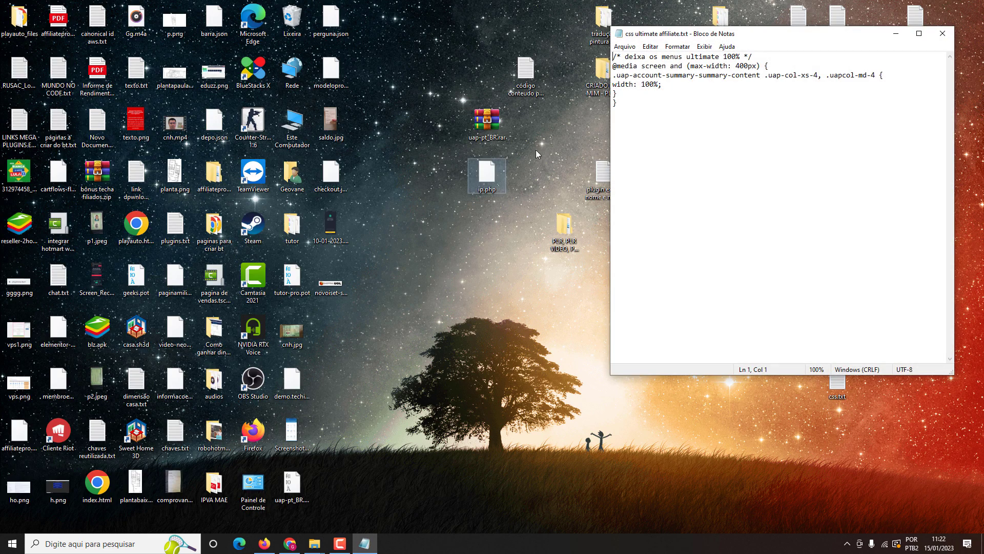
{"action": "left_click_drag", "start_coordinate": [659, 102], "coordinate": [615, 52]}
{"action": "key", "text": "ctrl+c"}
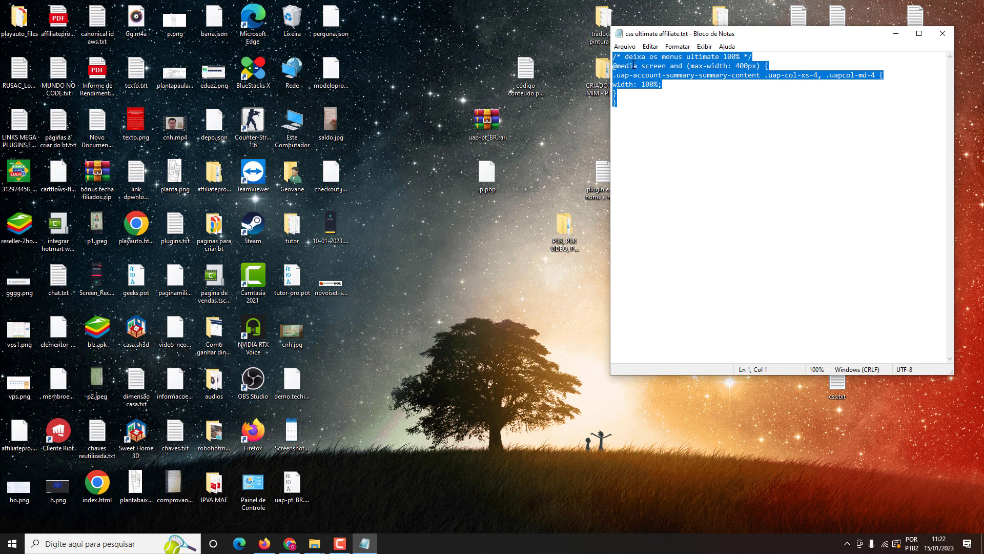
Step: Switch to Chrome, paste the copied CSS into the WordPress theme customizer's additional CSS and publish it
{"action": "left_click", "coordinate": [290, 543]}
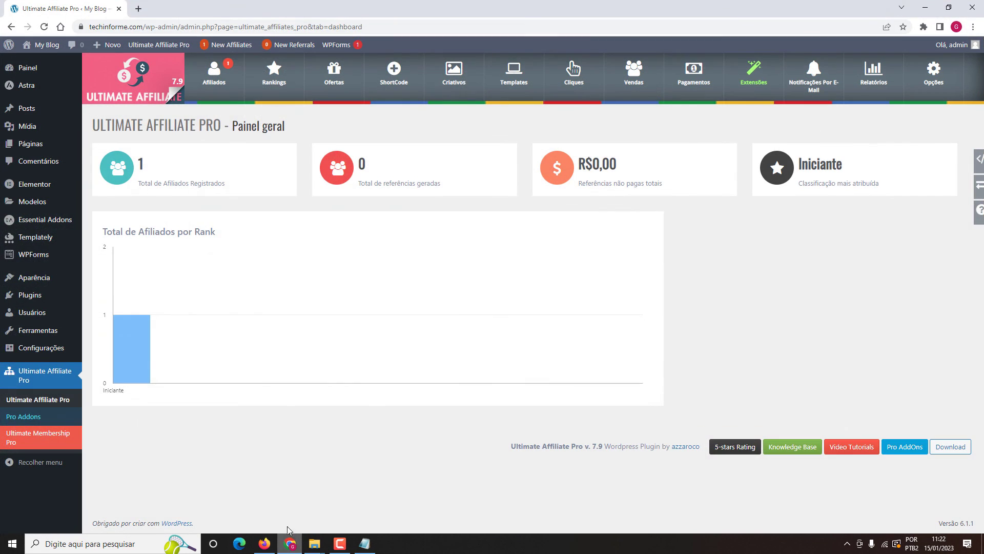
{"action": "mouse_move", "coordinate": [46, 281]}
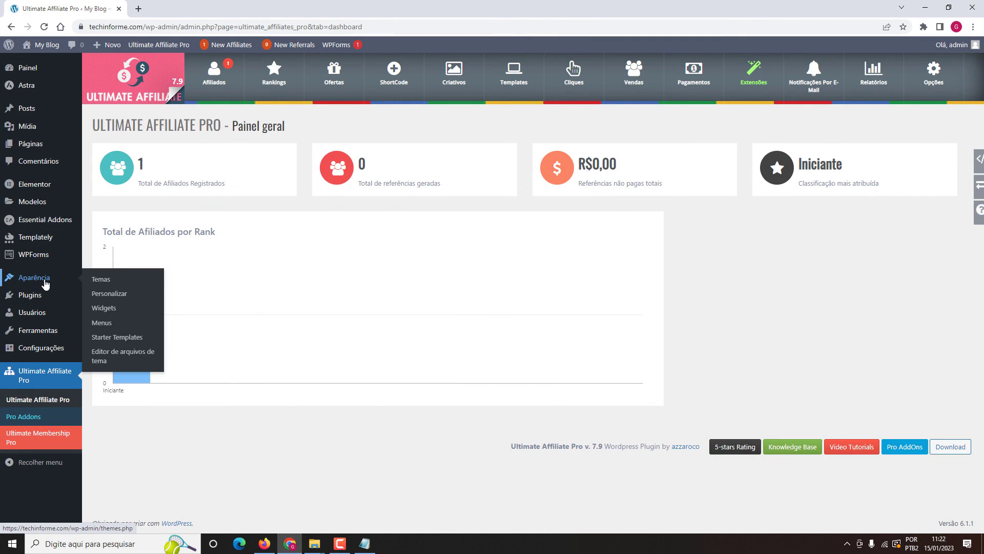
{"action": "left_click", "coordinate": [123, 297]}
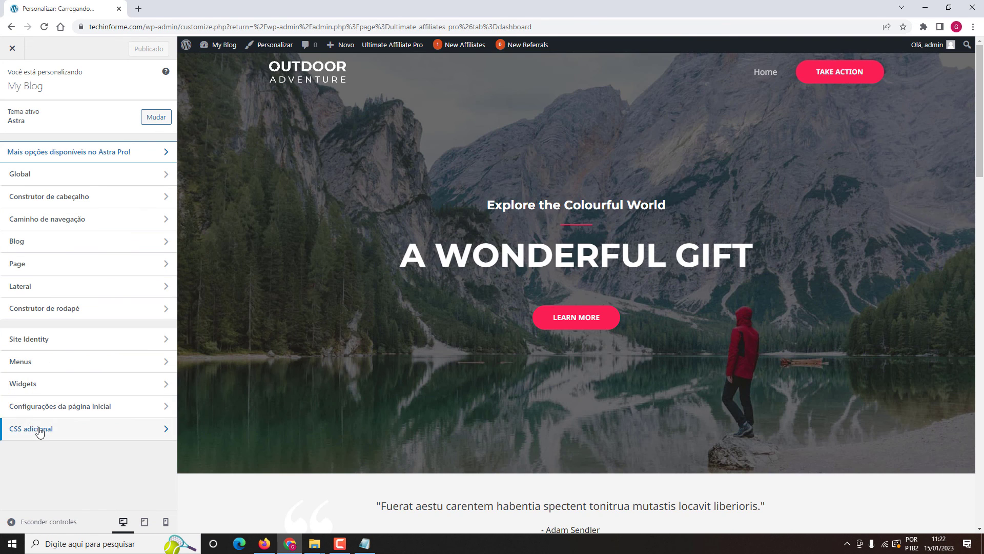
{"action": "left_click", "coordinate": [39, 432]}
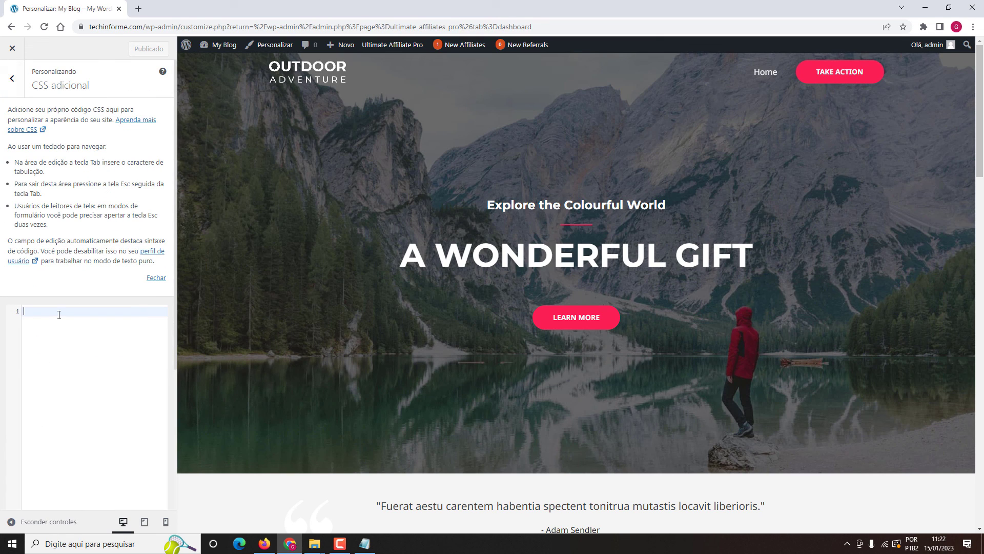
{"action": "key", "text": "ctrl+v"}
{"action": "left_click", "coordinate": [135, 51]}
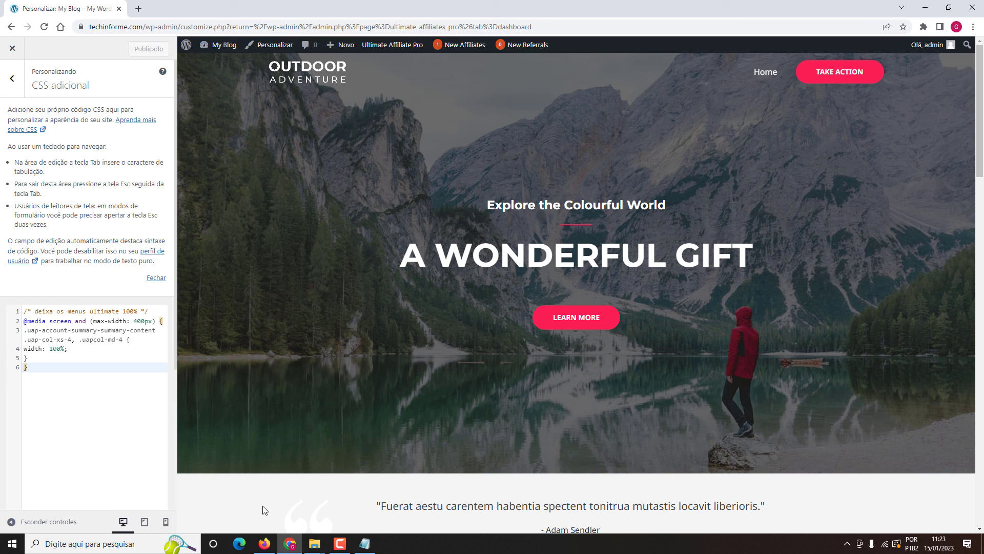
Step: Switch to Firefox, reload the affiliate account page and check the mobile layout of its dashboard cards
{"action": "left_click", "coordinate": [265, 538]}
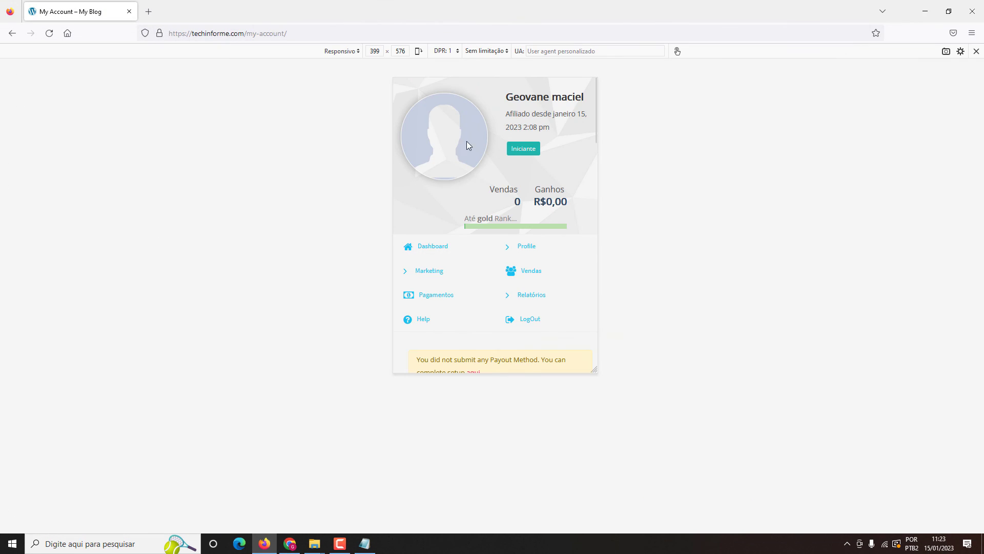
{"action": "scroll", "coordinate": [402, 149], "scroll_direction": "down", "scroll_amount": 6}
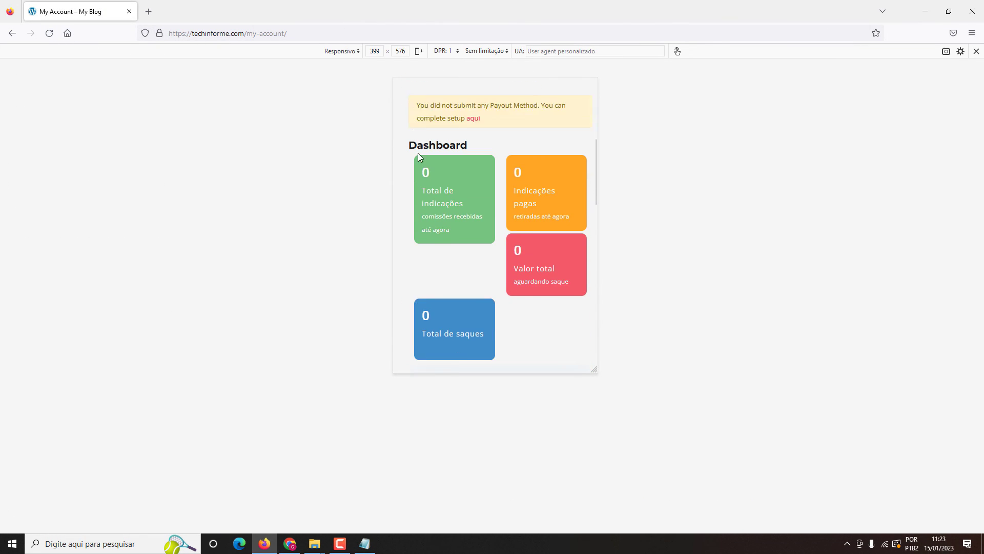
{"action": "left_click", "coordinate": [48, 34]}
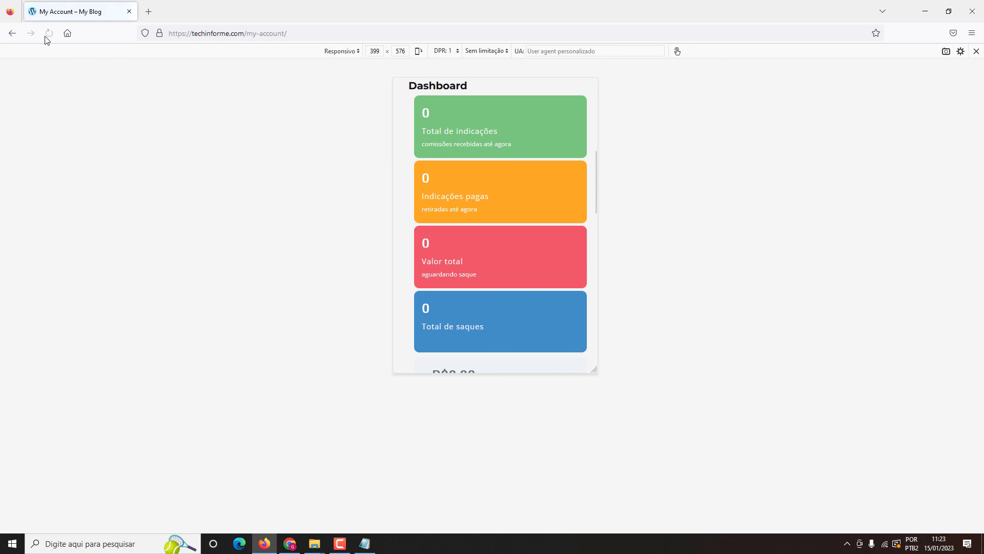
{"action": "scroll", "coordinate": [501, 170], "scroll_direction": "down", "scroll_amount": 1}
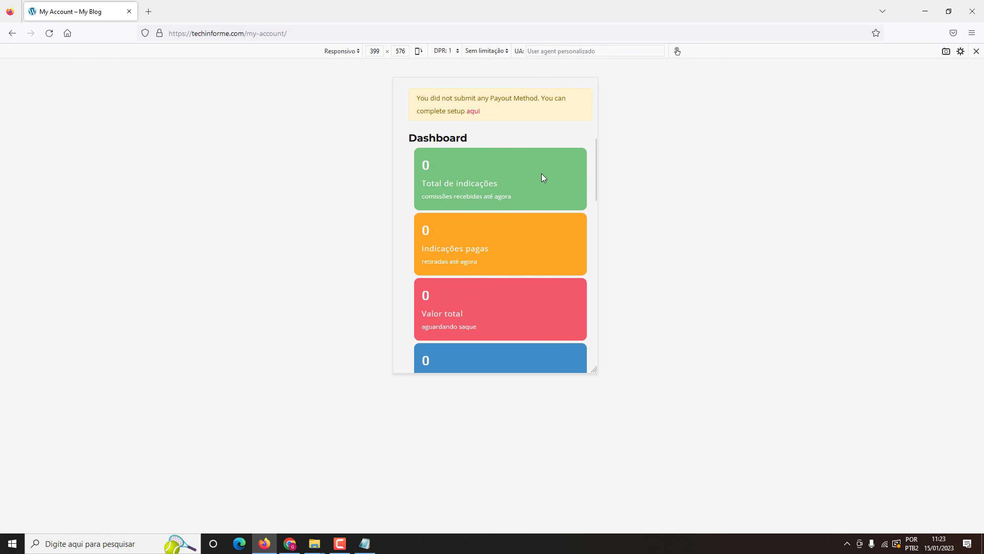
{"action": "scroll", "coordinate": [542, 173], "scroll_direction": "down", "scroll_amount": 2}
{"action": "scroll", "coordinate": [541, 173], "scroll_direction": "down", "scroll_amount": 4}
{"action": "scroll", "coordinate": [541, 173], "scroll_direction": "up", "scroll_amount": 6}
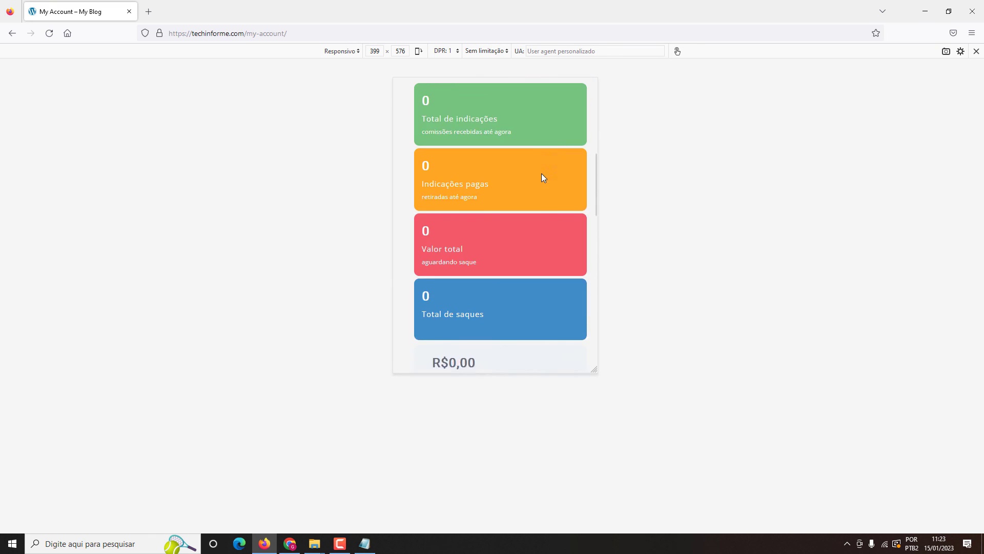
{"action": "scroll", "coordinate": [541, 173], "scroll_direction": "up", "scroll_amount": 3}
{"action": "scroll", "coordinate": [541, 173], "scroll_direction": "down", "scroll_amount": 5}
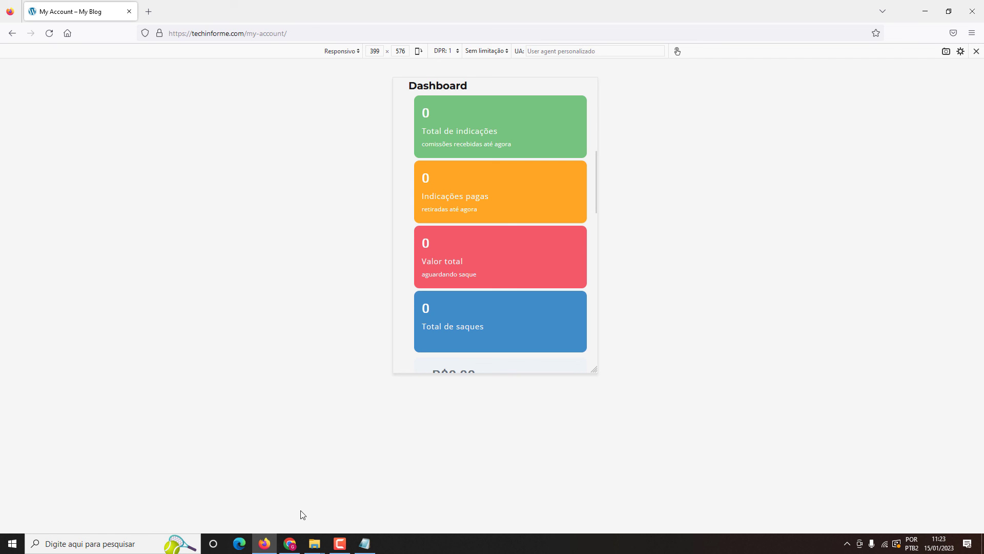
Step: Switch back to Chrome and load the main WordPress admin dashboard at techinforme.com/wp-admin/
{"action": "left_click", "coordinate": [292, 545]}
{"action": "left_click_drag", "start_coordinate": [202, 26], "coordinate": [655, 14]}
{"action": "key", "text": "BackSpace"}
{"action": "key", "text": "Return"}
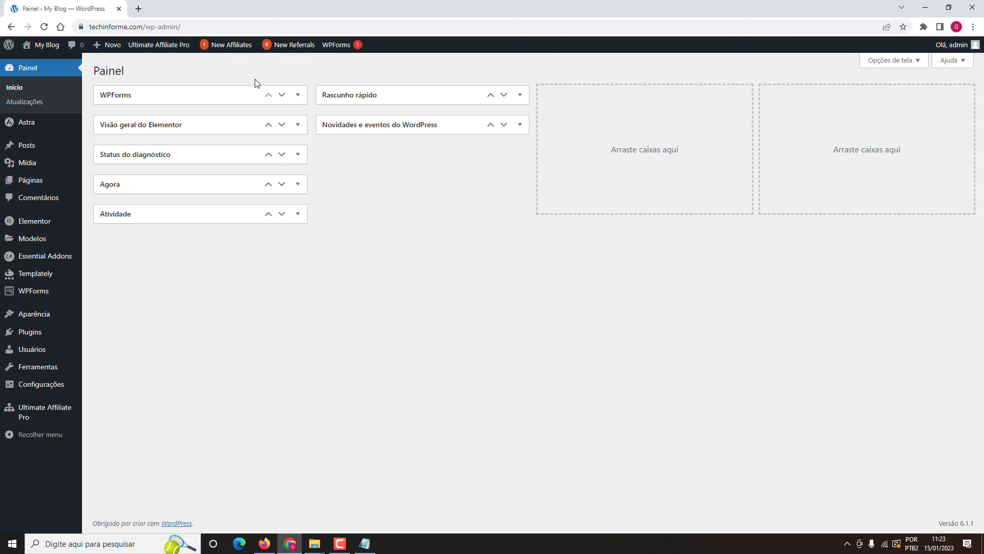
Step: Open tastewp.com in a new browser tab and look over its WordPress instance setup options
{"action": "key", "text": "ctrl+t"}
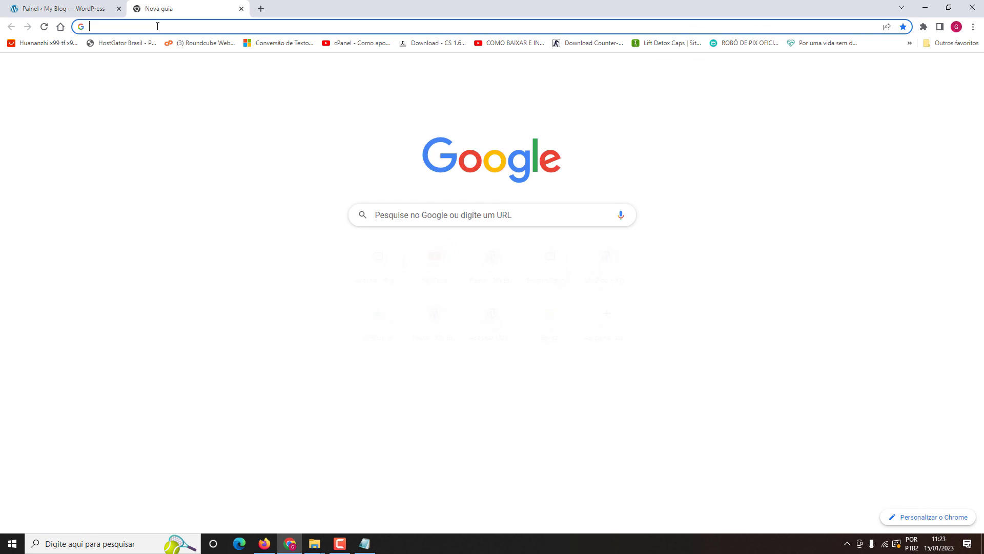
{"action": "type", "text": "tast"}
{"action": "key", "text": "Return"}
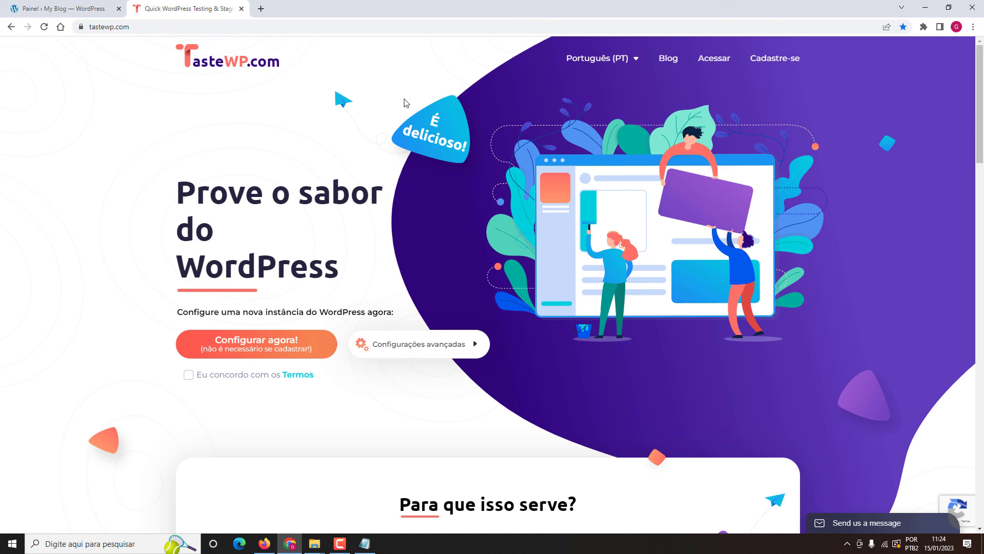
{"action": "scroll", "coordinate": [461, 164], "scroll_direction": "down", "scroll_amount": 1}
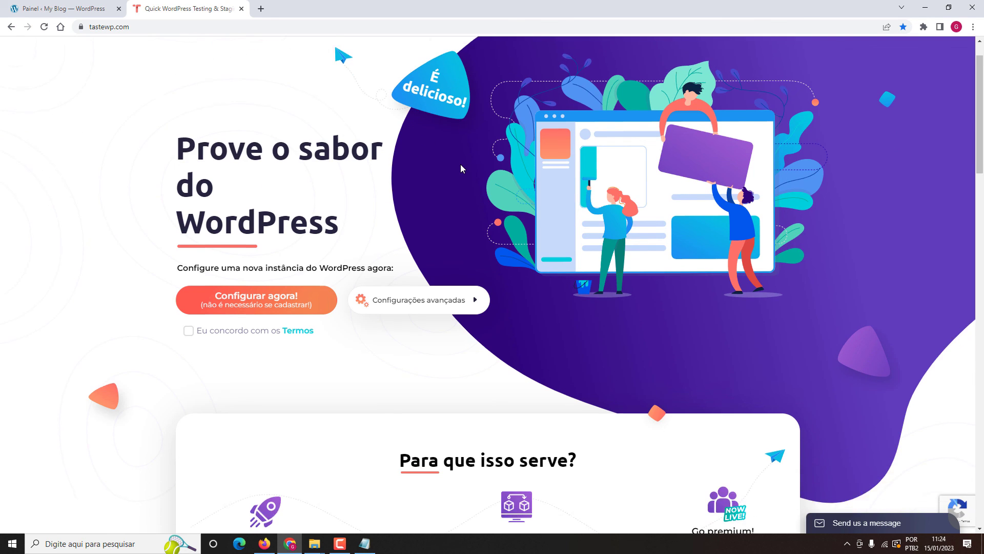
{"action": "scroll", "coordinate": [461, 164], "scroll_direction": "up", "scroll_amount": 1}
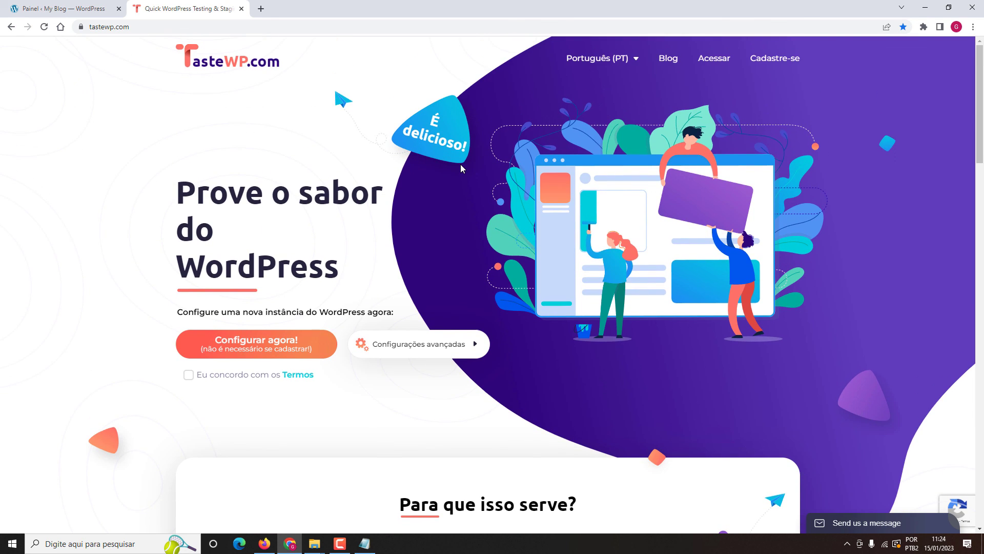